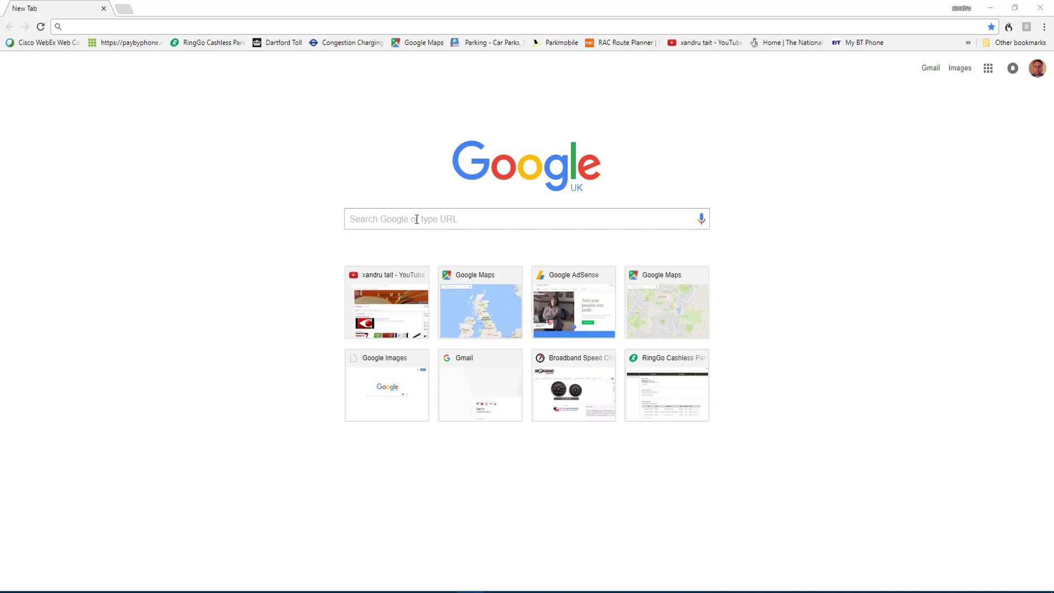
Google 'zotero' and open the Zotero Downloads sitelink from the results
{"action": "left_click", "coordinate": [378, 210]}
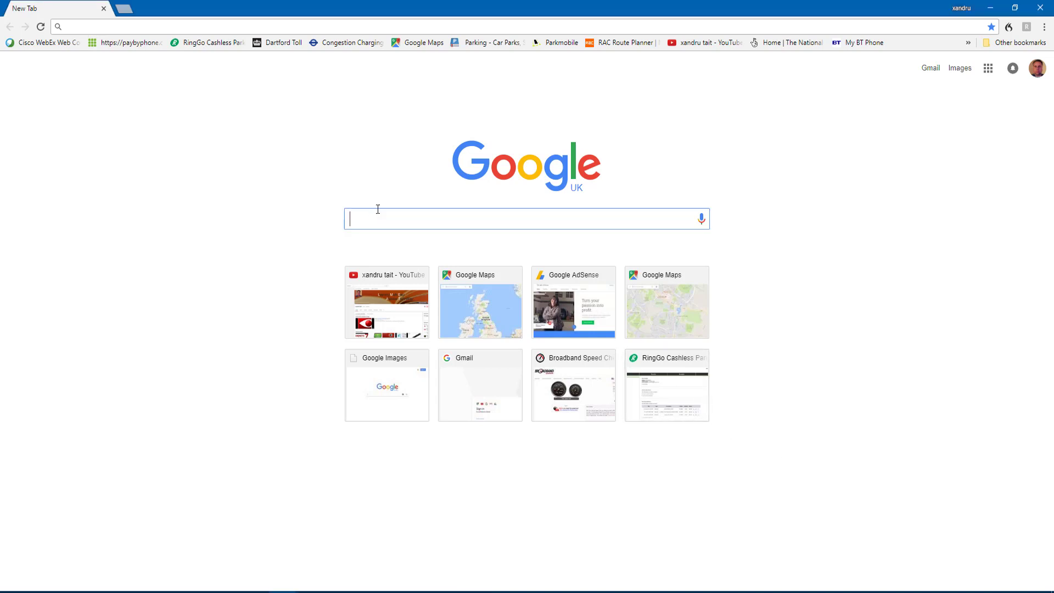
{"action": "type", "text": "zotero"}
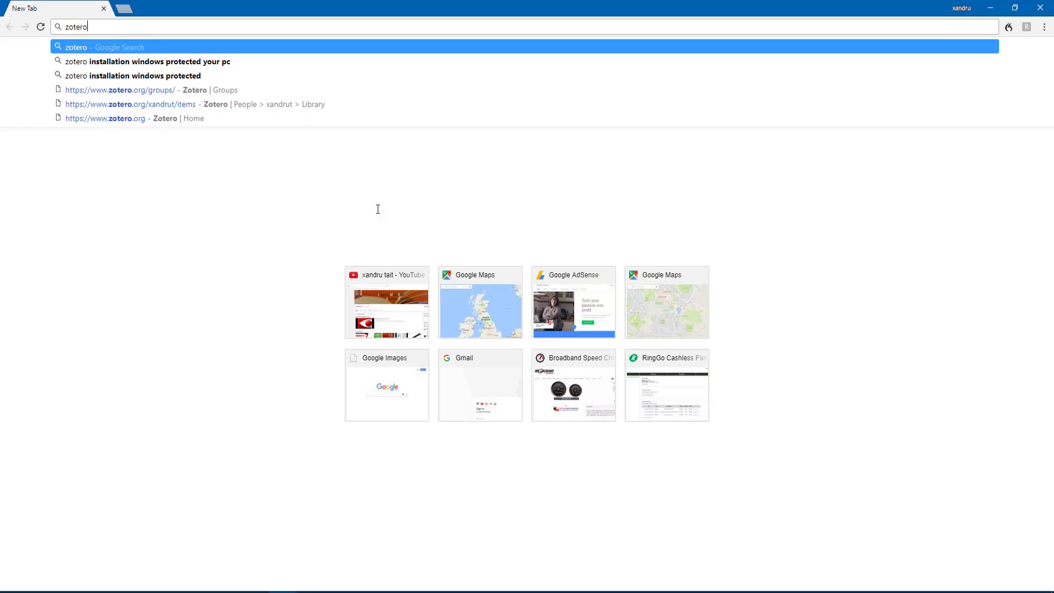
{"action": "key", "text": "Return"}
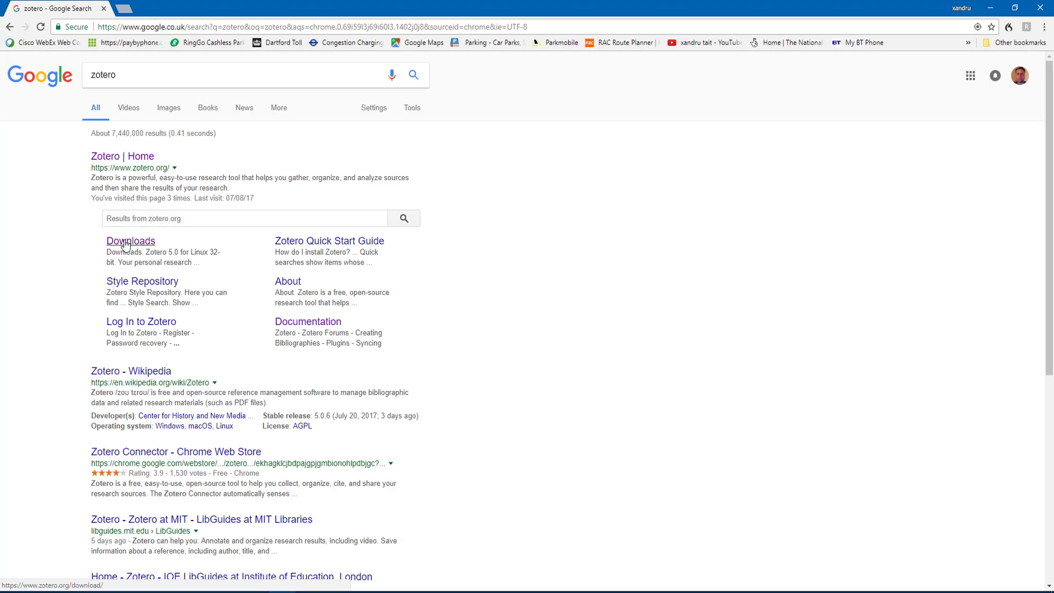
{"action": "left_click", "coordinate": [125, 245]}
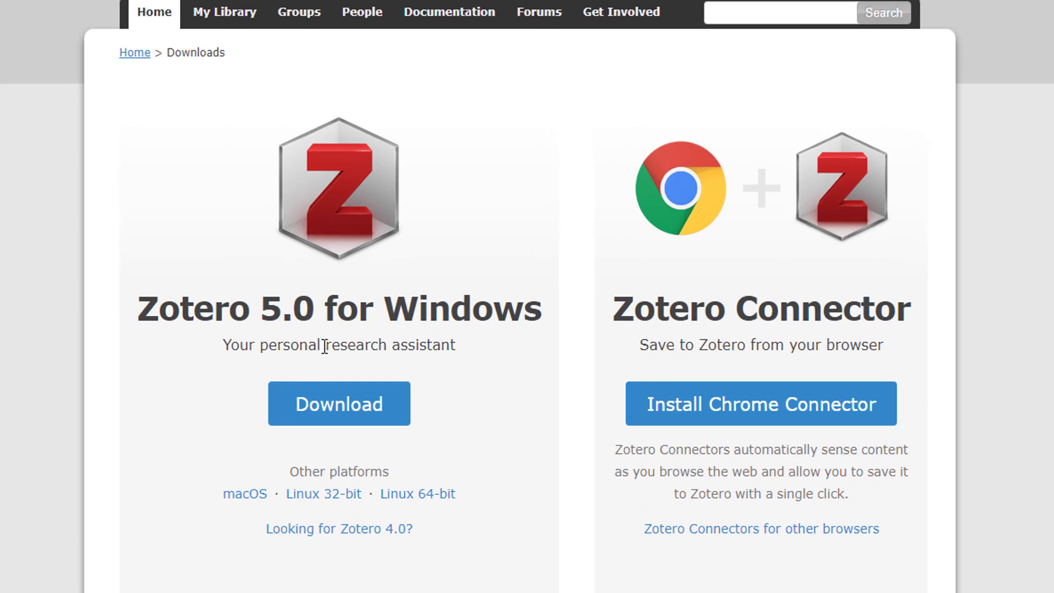
Expand 'Zotero Connectors for other browsers' to list the Firefox, Safari and Opera connectors
{"action": "scroll", "coordinate": [373, 461], "scroll_direction": "down", "scroll_amount": 3}
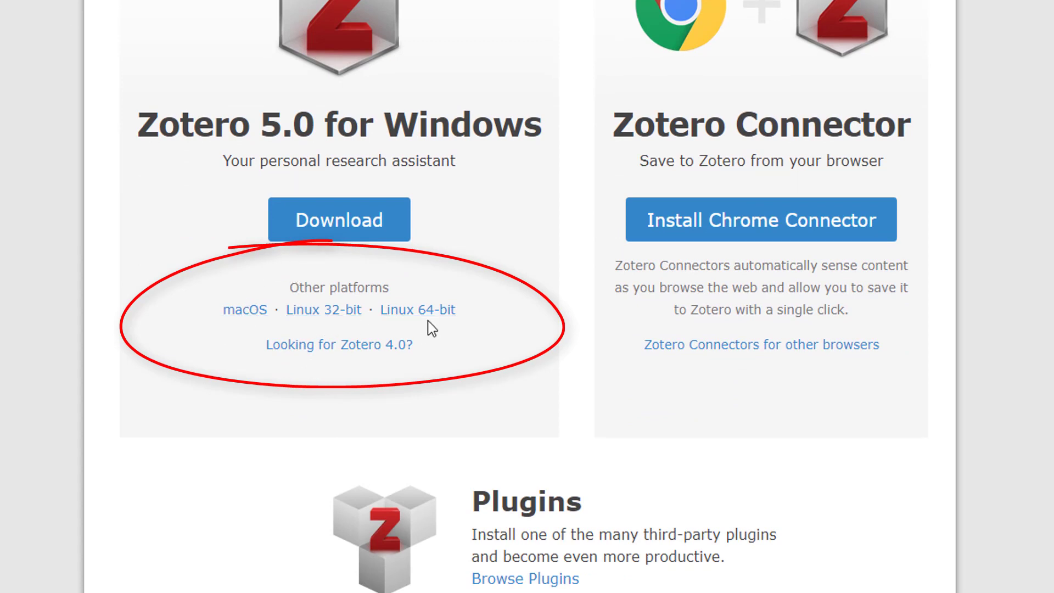
{"action": "scroll", "coordinate": [345, 220], "scroll_direction": "up", "scroll_amount": 3}
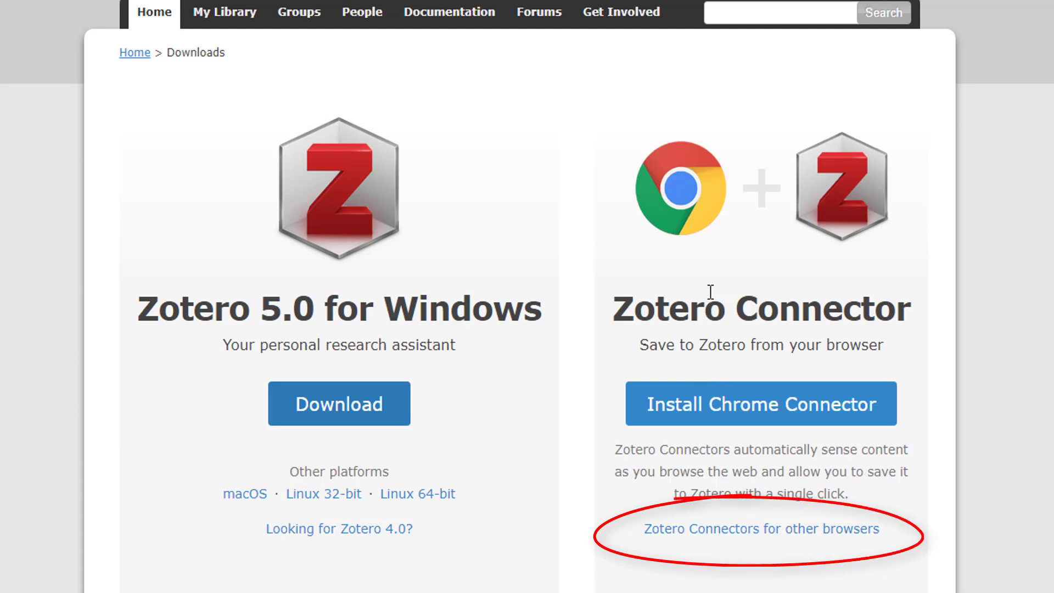
{"action": "left_click", "coordinate": [738, 530]}
{"action": "scroll", "coordinate": [758, 549], "scroll_direction": "down", "scroll_amount": 6}
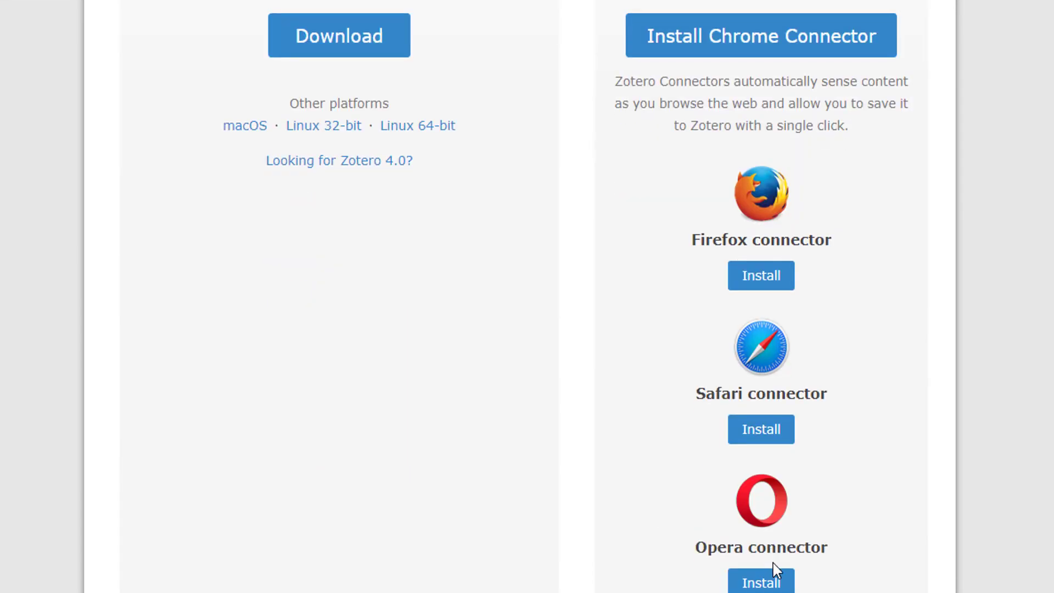
{"action": "scroll", "coordinate": [752, 514], "scroll_direction": "up", "scroll_amount": 5}
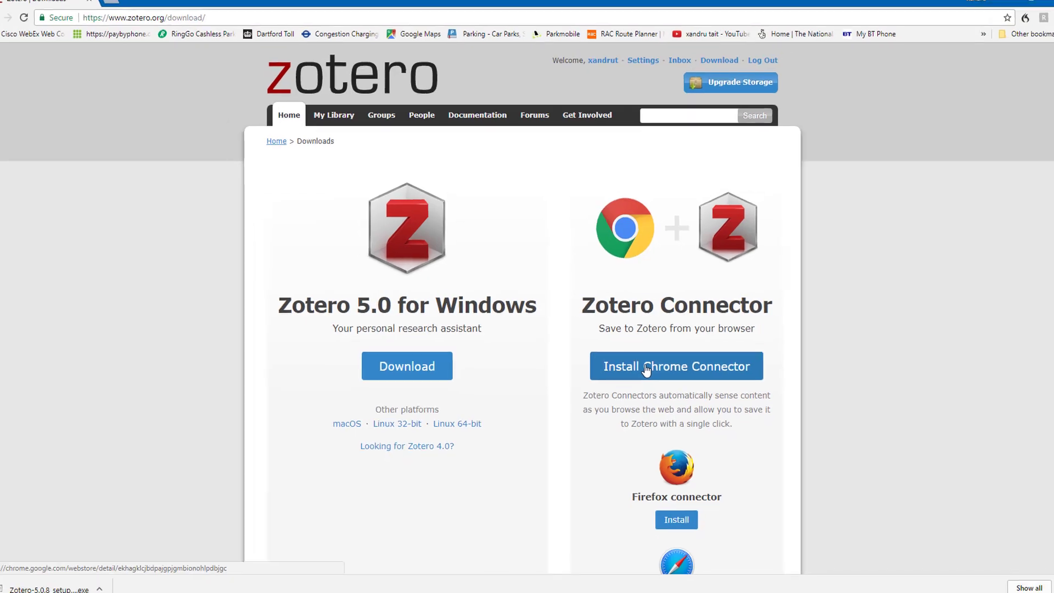
Install the Zotero Connector extension in Chrome and dismiss the 'has been added' notice
{"action": "left_click", "coordinate": [646, 370]}
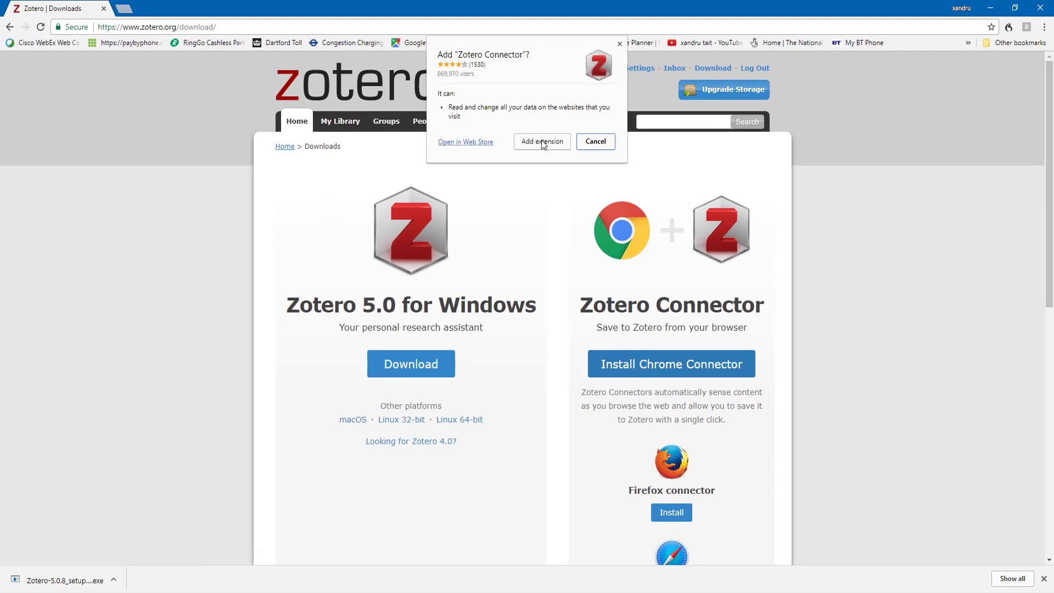
{"action": "left_click", "coordinate": [542, 142]}
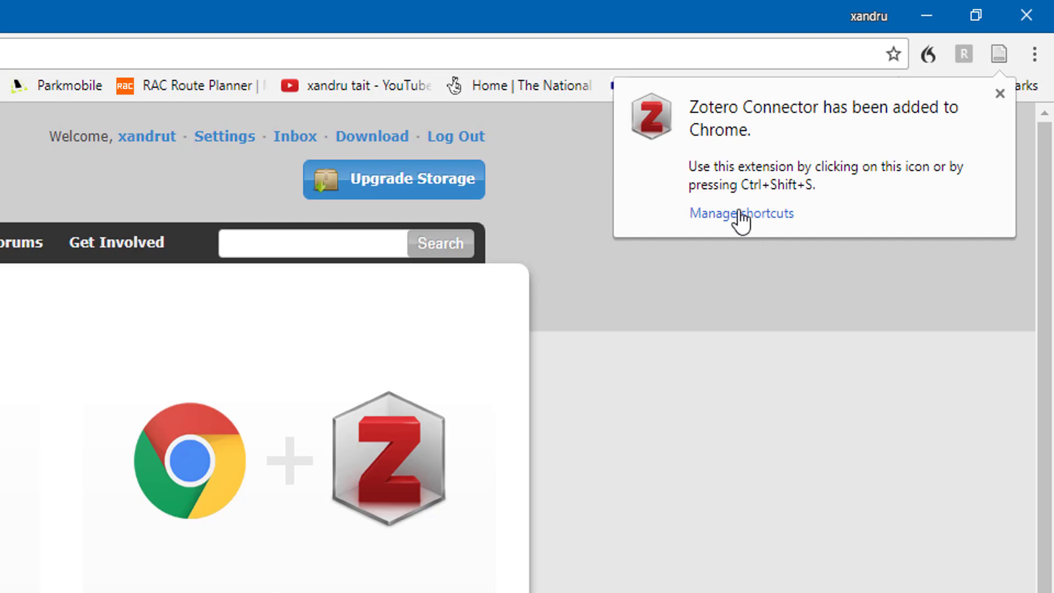
{"action": "left_click", "coordinate": [1000, 93]}
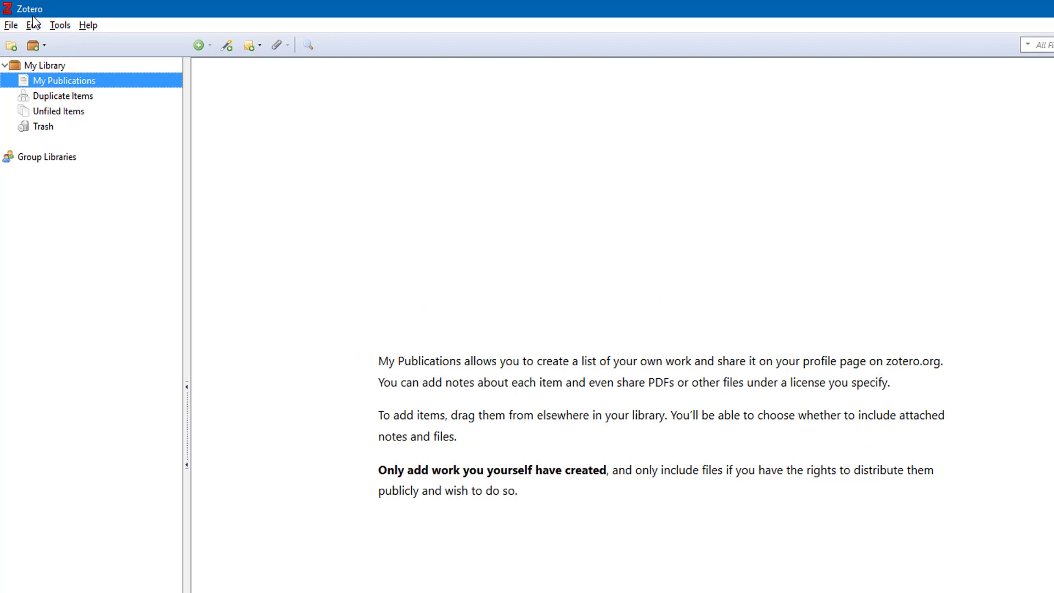
{"action": "left_click", "coordinate": [28, 17]}
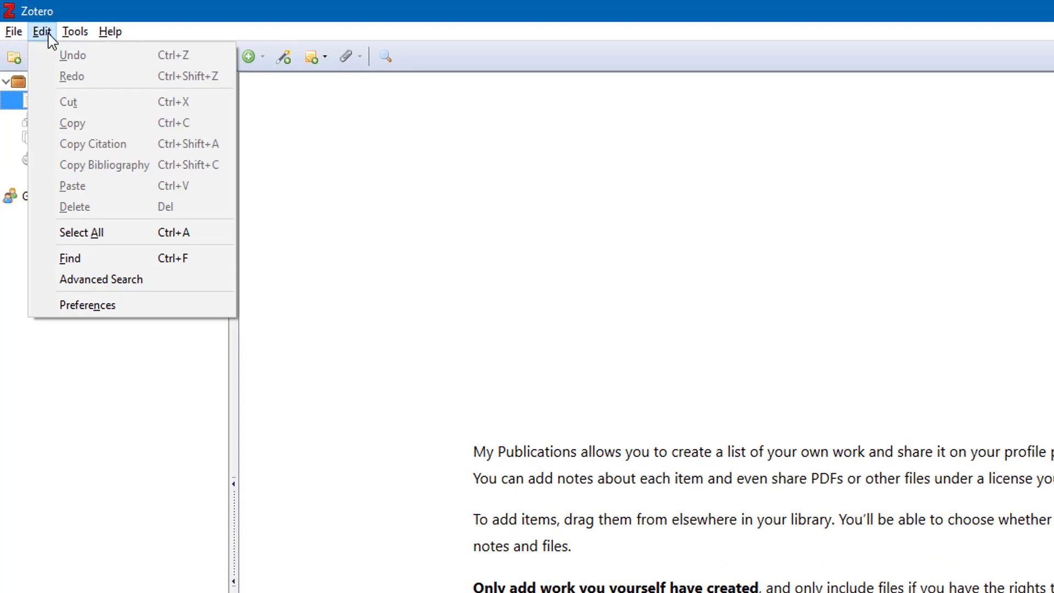
{"action": "left_click", "coordinate": [97, 305]}
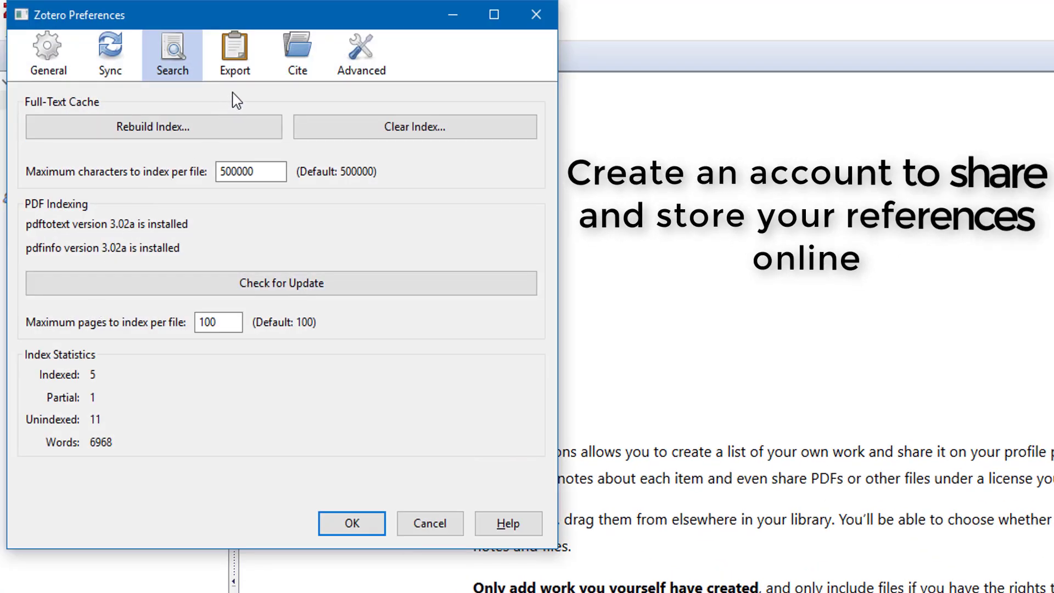
{"action": "left_click", "coordinate": [131, 68]}
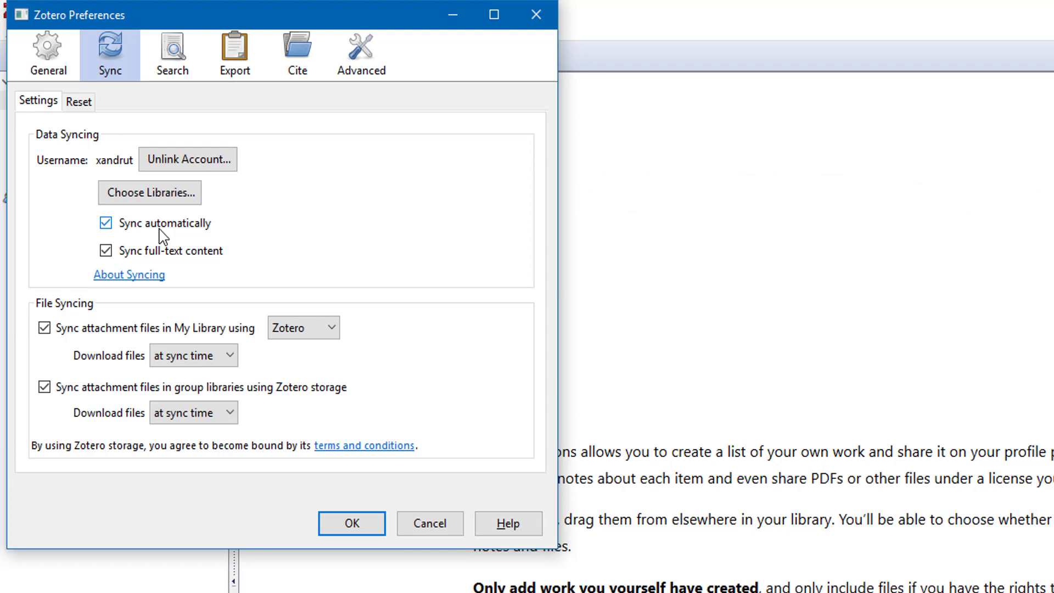
{"action": "left_click", "coordinate": [367, 525]}
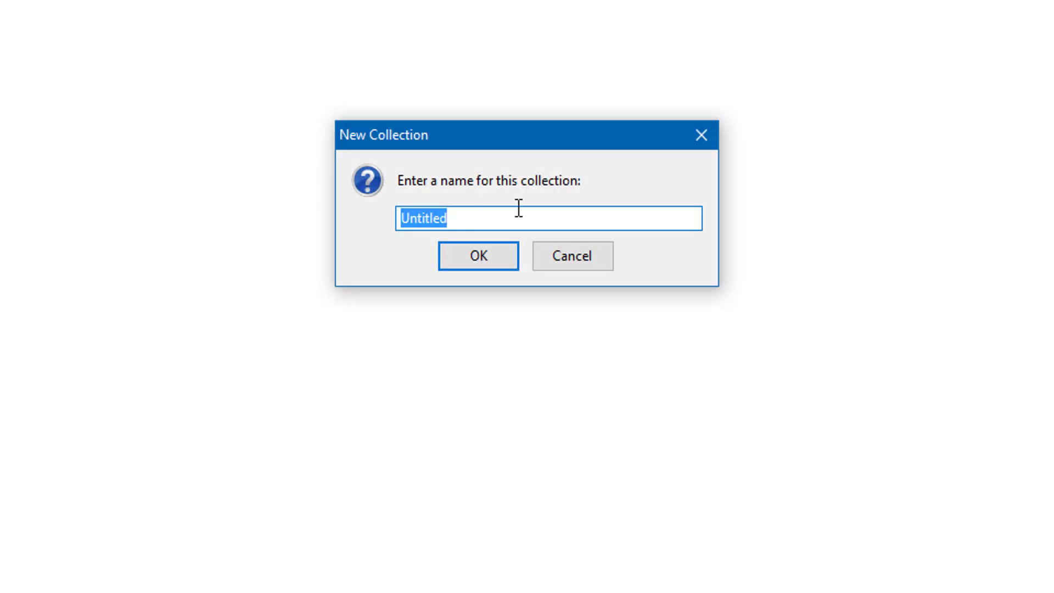
Name the new collection 'science', then start a new group library via New Group
{"action": "key", "text": "BackSpace"}
{"action": "type", "text": "sc"}
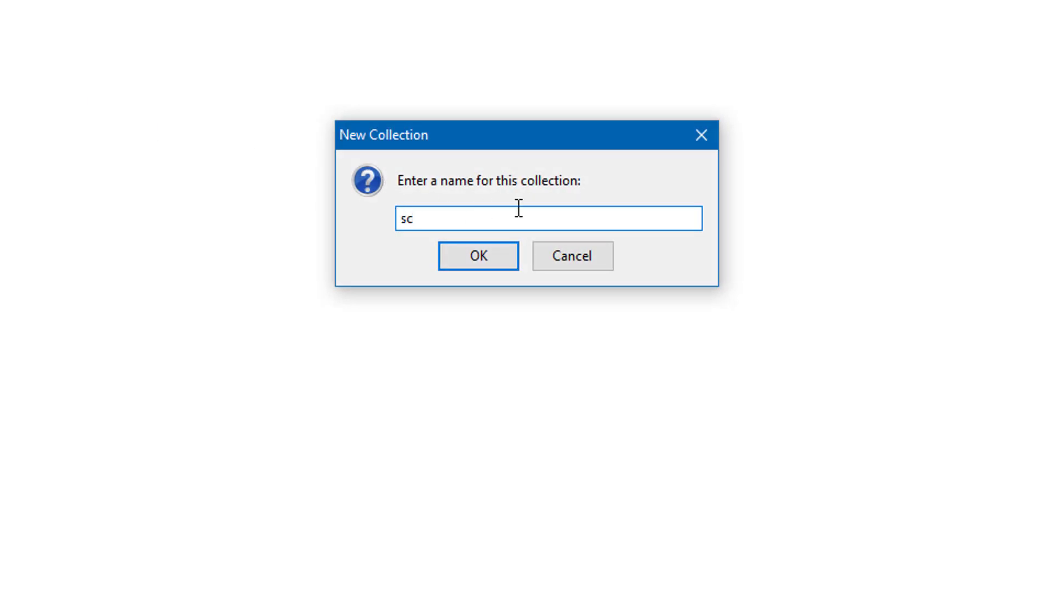
{"action": "type", "text": "ience"}
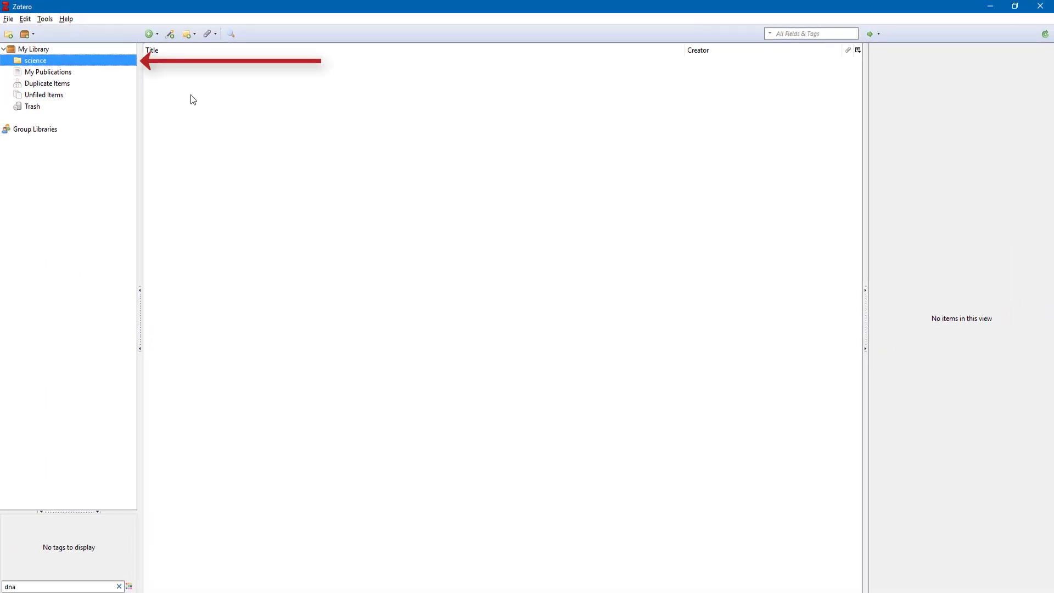
{"action": "left_click", "coordinate": [28, 35]}
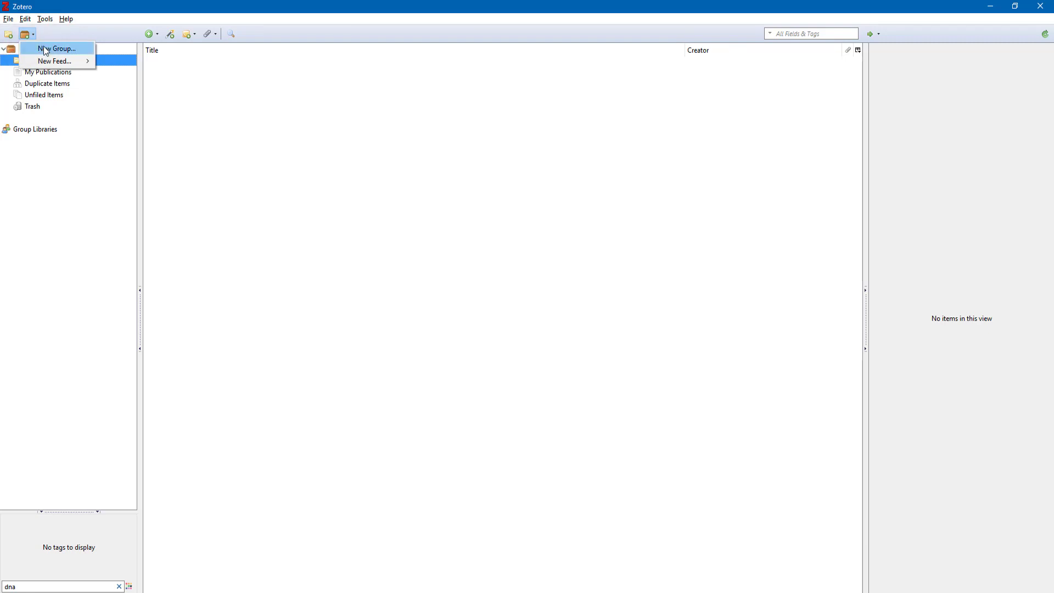
{"action": "left_click", "coordinate": [46, 50]}
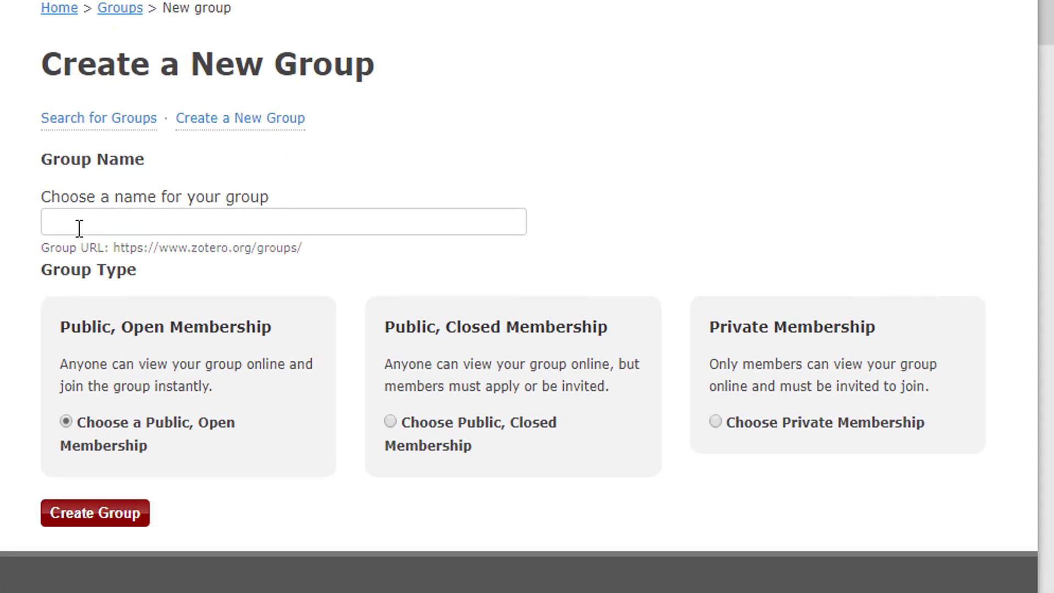
Create the group 'Science MAIN' as Public, Open Membership
{"action": "left_click", "coordinate": [79, 228]}
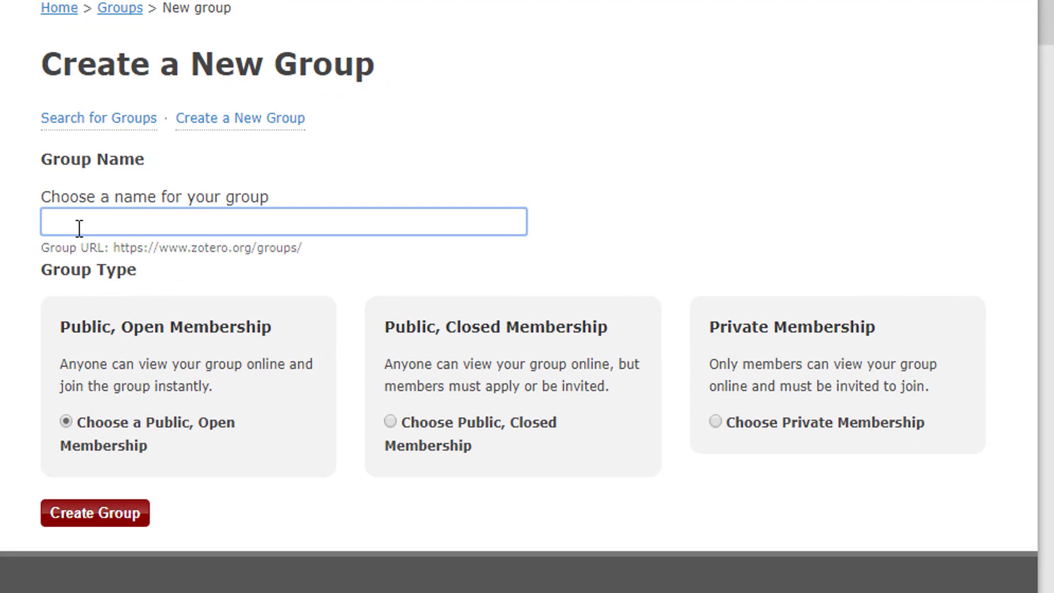
{"action": "type", "text": "Scien"}
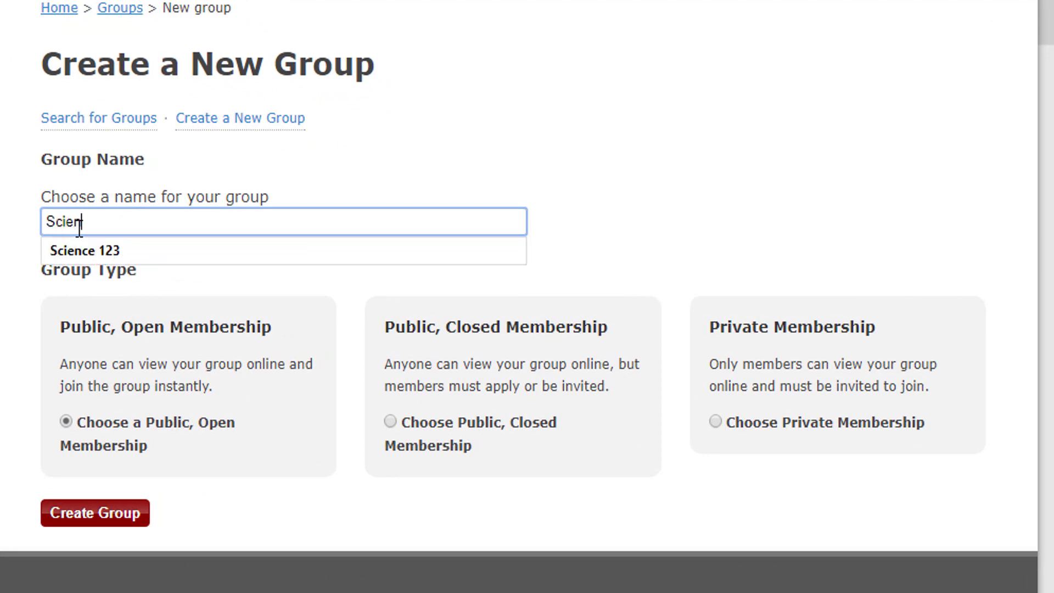
{"action": "type", "text": "ce MAIN"}
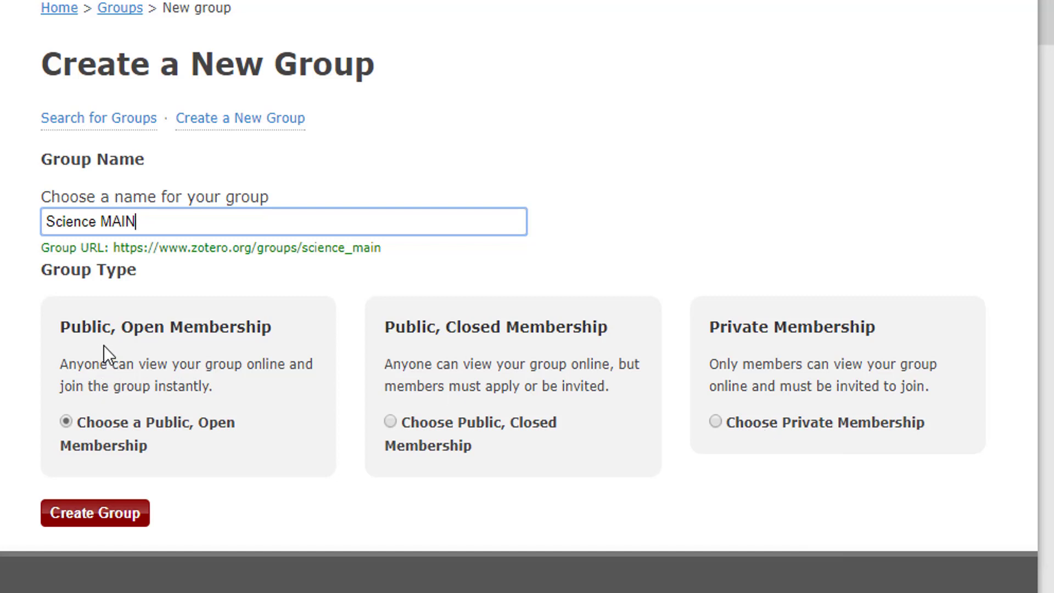
{"action": "left_click", "coordinate": [106, 512]}
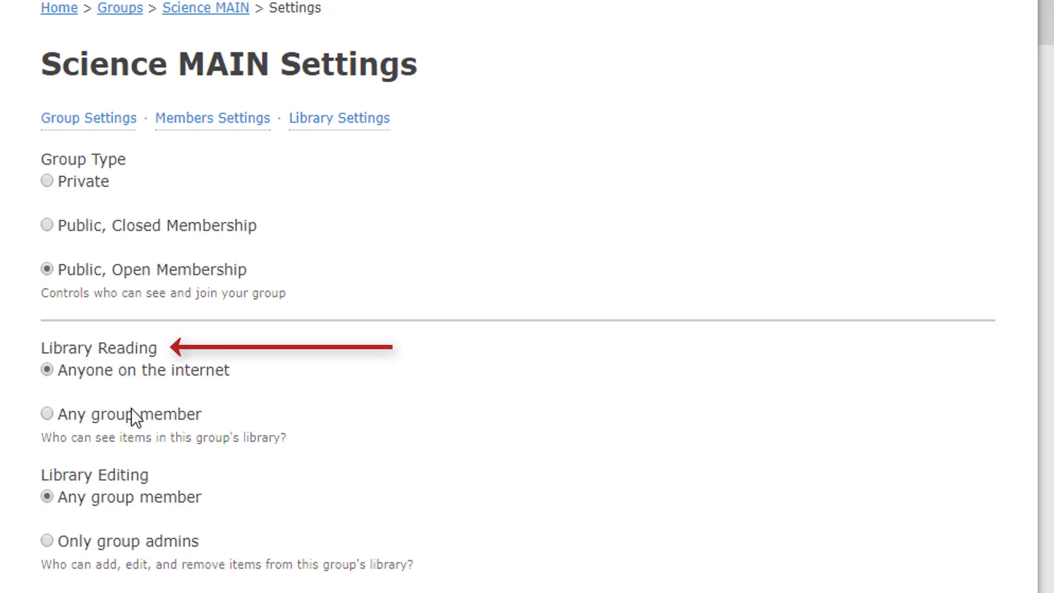
Set Science MAIN's Group Type to Public, Closed Membership and save the settings
{"action": "scroll", "coordinate": [196, 515], "scroll_direction": "down", "scroll_amount": 5}
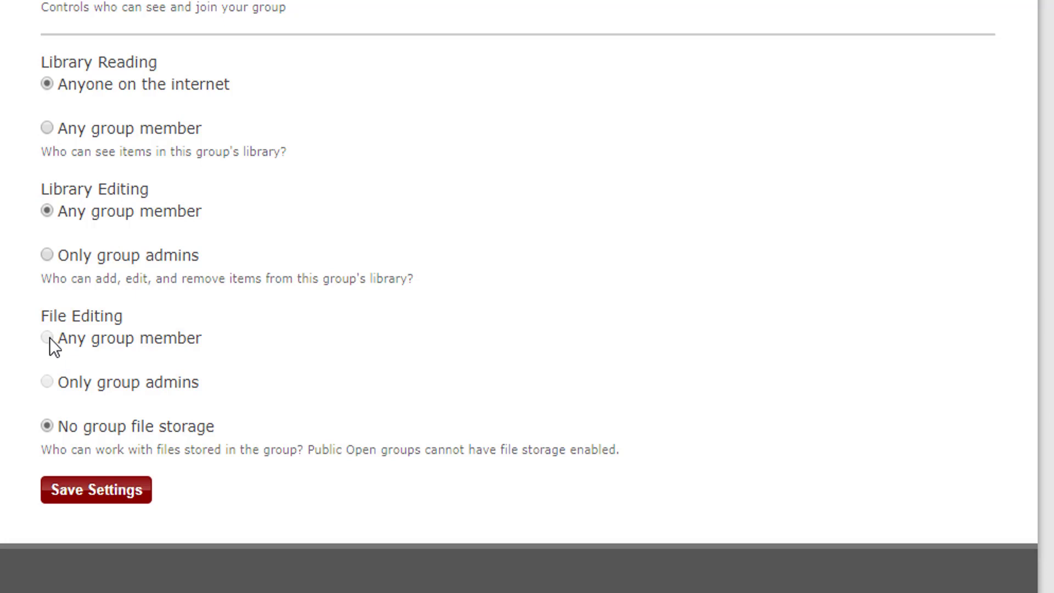
{"action": "scroll", "coordinate": [137, 318], "scroll_direction": "up", "scroll_amount": 4}
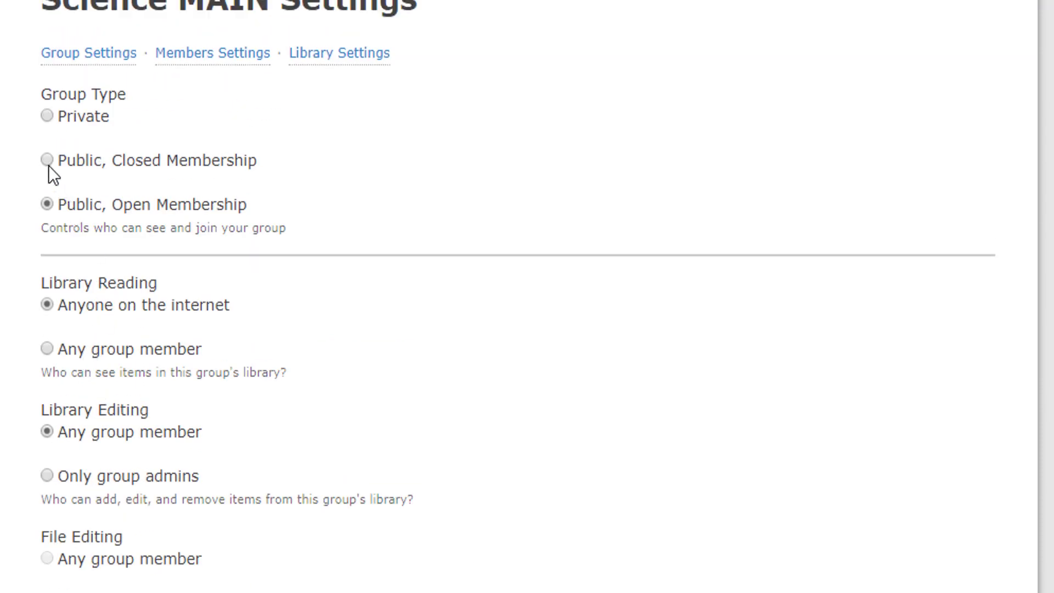
{"action": "left_click", "coordinate": [47, 161]}
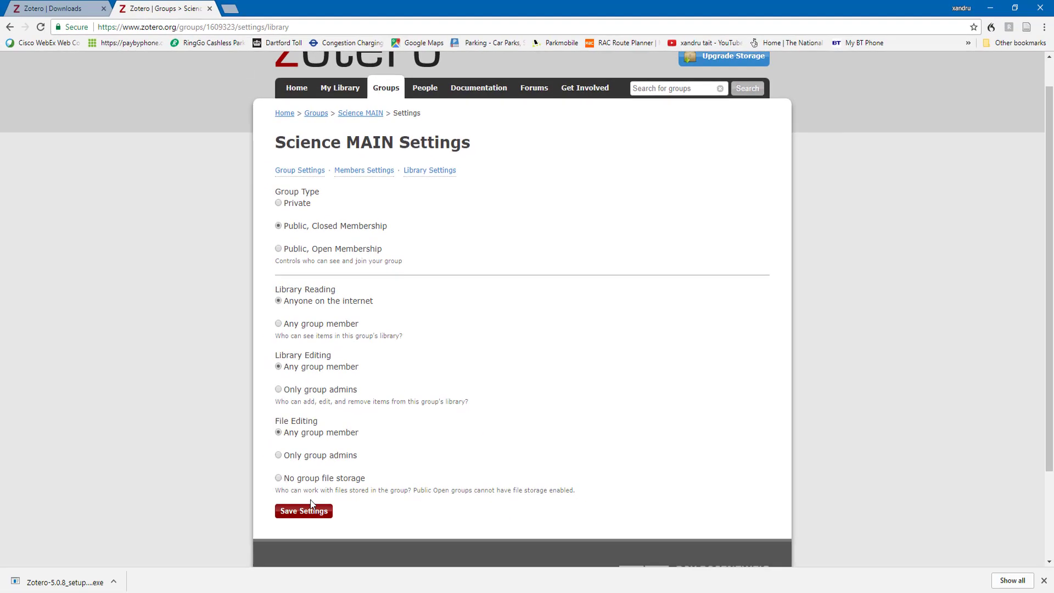
{"action": "left_click", "coordinate": [311, 505]}
{"action": "scroll", "coordinate": [384, 466], "scroll_direction": "down", "scroll_amount": 3}
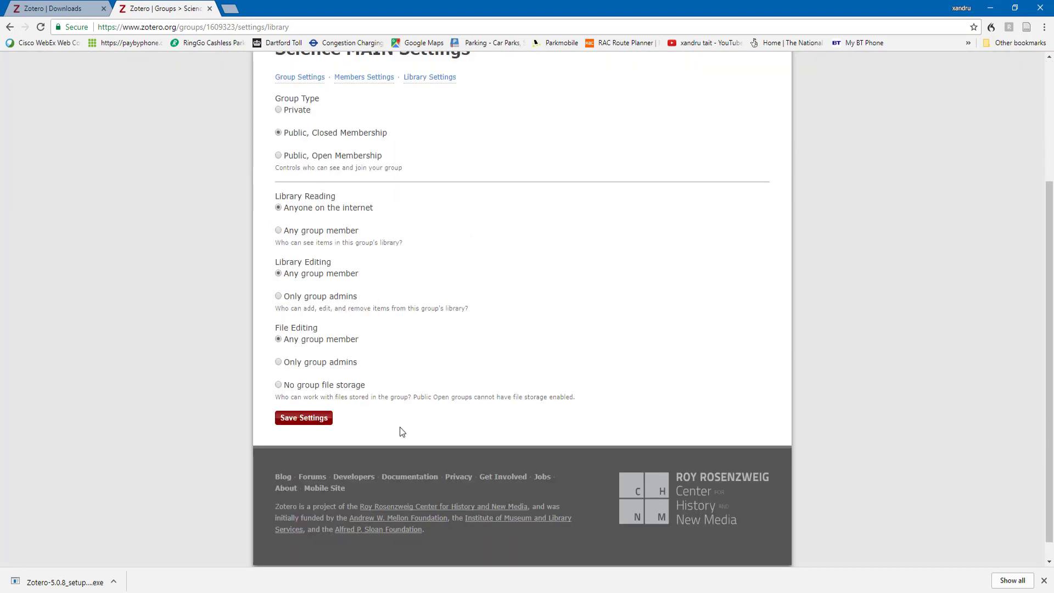
{"action": "scroll", "coordinate": [402, 436], "scroll_direction": "up", "scroll_amount": 3}
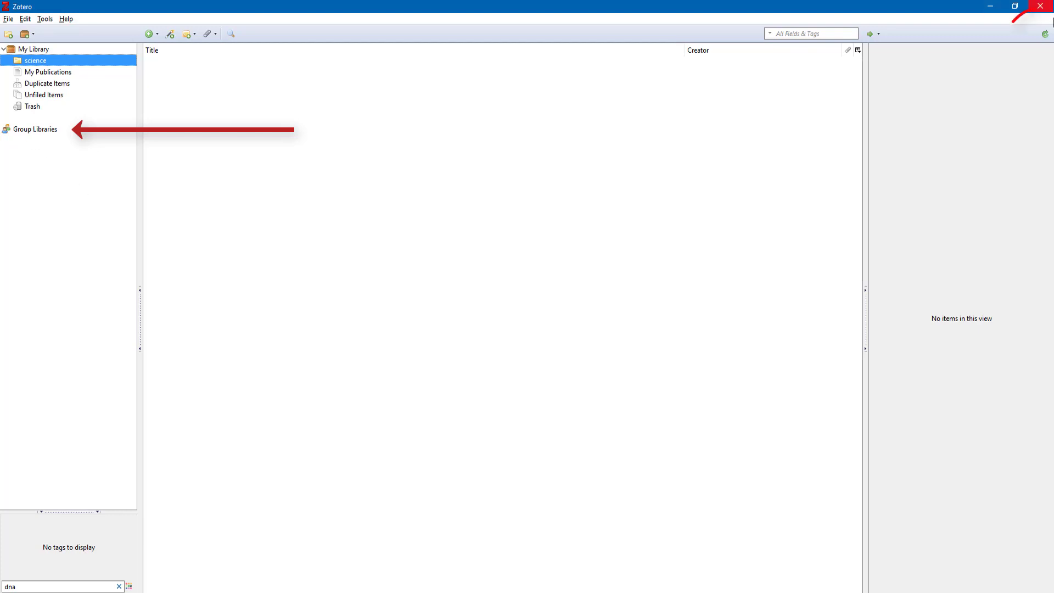
Sync Zotero so Science MAIN shows under Group Libraries
{"action": "left_click", "coordinate": [1042, 35]}
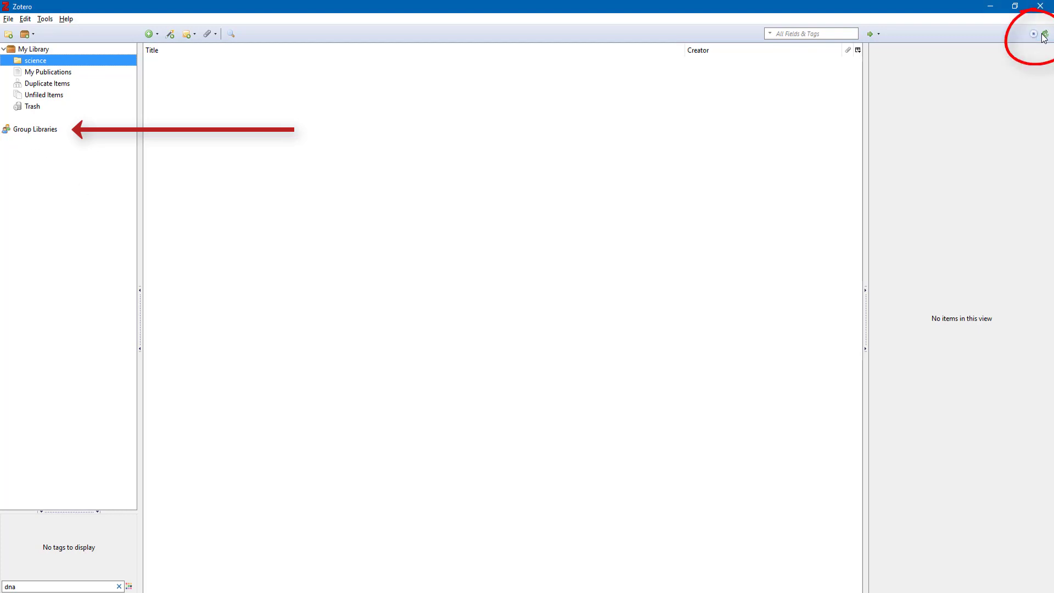
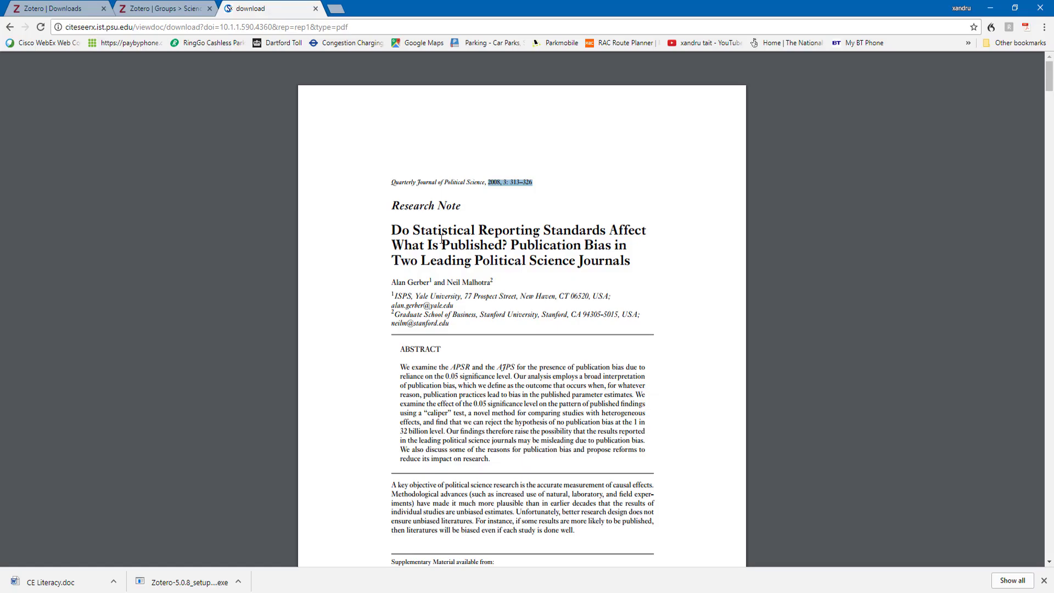
Download the article PDF from Chrome's viewer, overwriting 667979.pdf in Desktop > Science 234
{"action": "left_click", "coordinate": [546, 186]}
{"action": "mouse_move", "coordinate": [950, 68]}
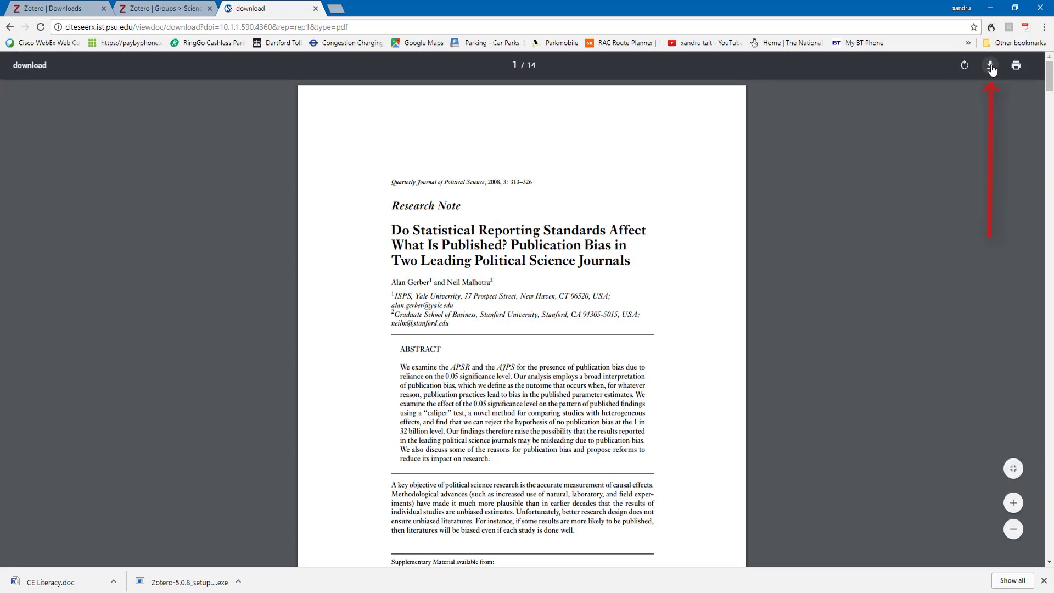
{"action": "left_click", "coordinate": [990, 67]}
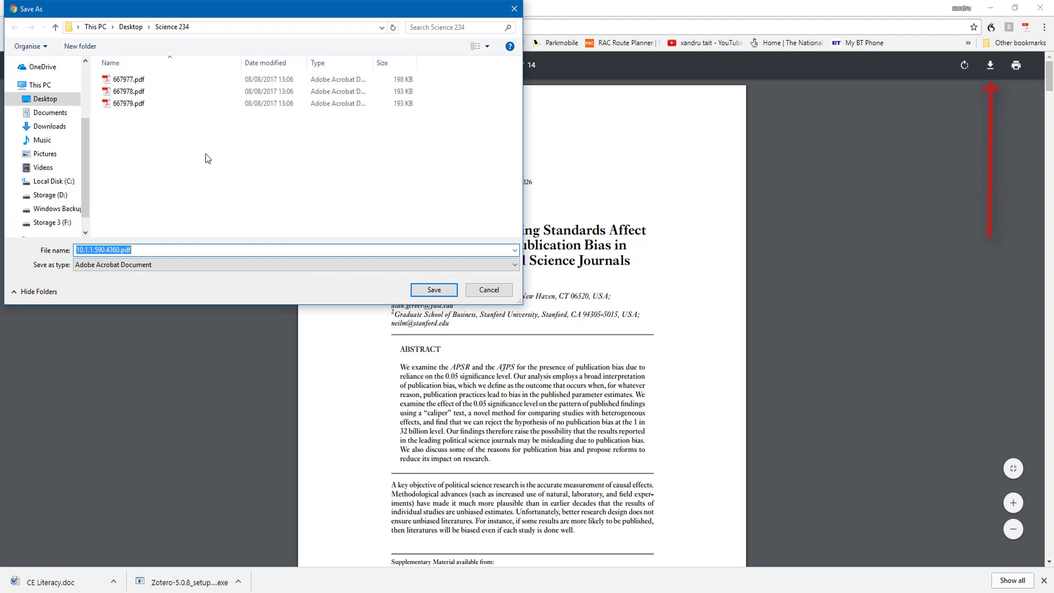
{"action": "left_click", "coordinate": [131, 103]}
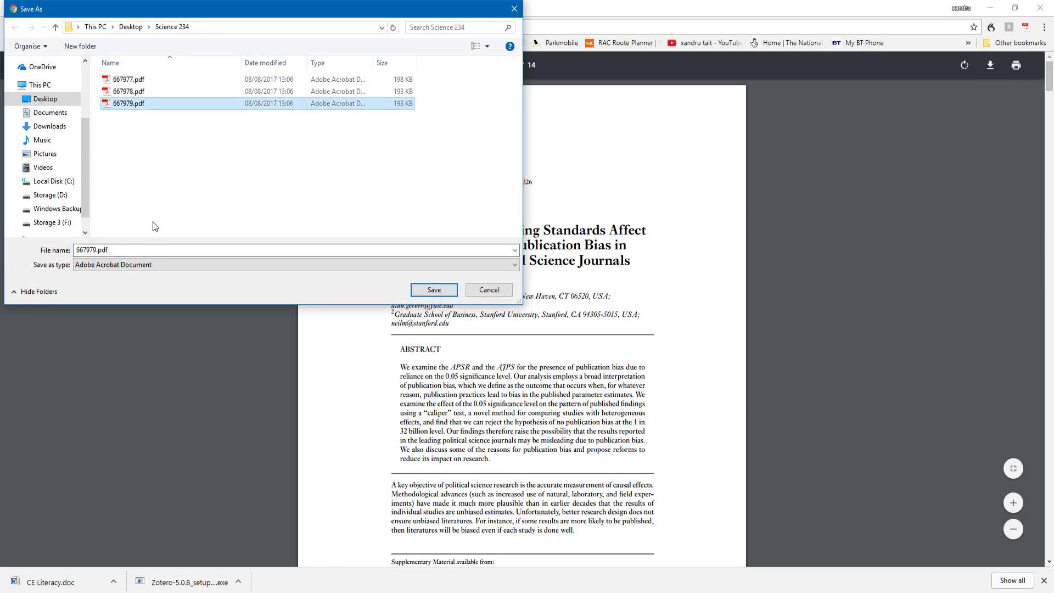
{"action": "left_click", "coordinate": [434, 290]}
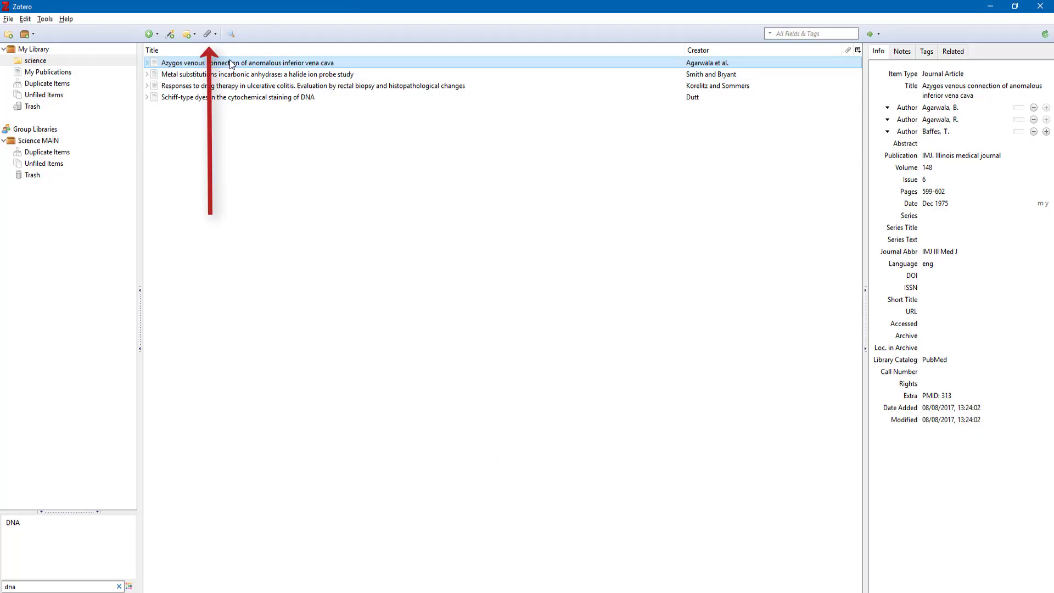
Attach 667979.pdf as a linked file to the Azygos venous connection article and open it
{"action": "left_click", "coordinate": [206, 35]}
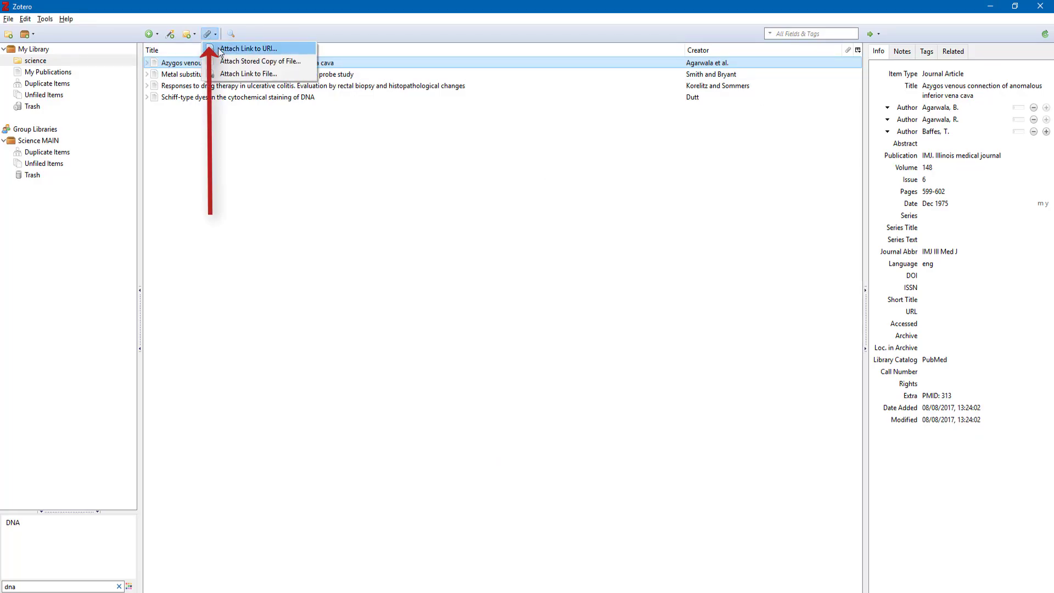
{"action": "left_click", "coordinate": [225, 76]}
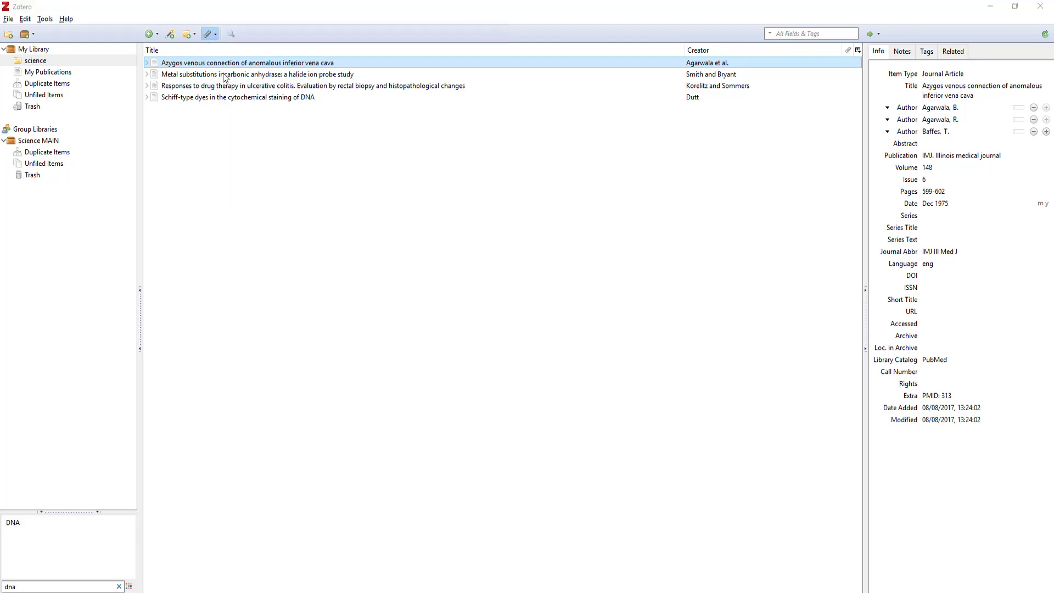
{"action": "double_click", "coordinate": [128, 116]}
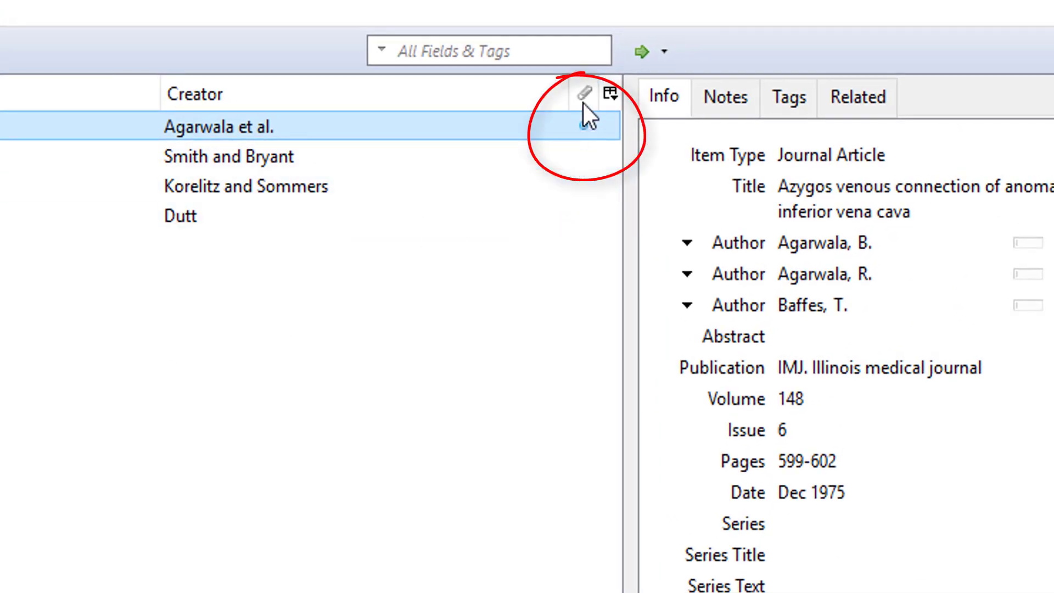
{"action": "left_click", "coordinate": [582, 125]}
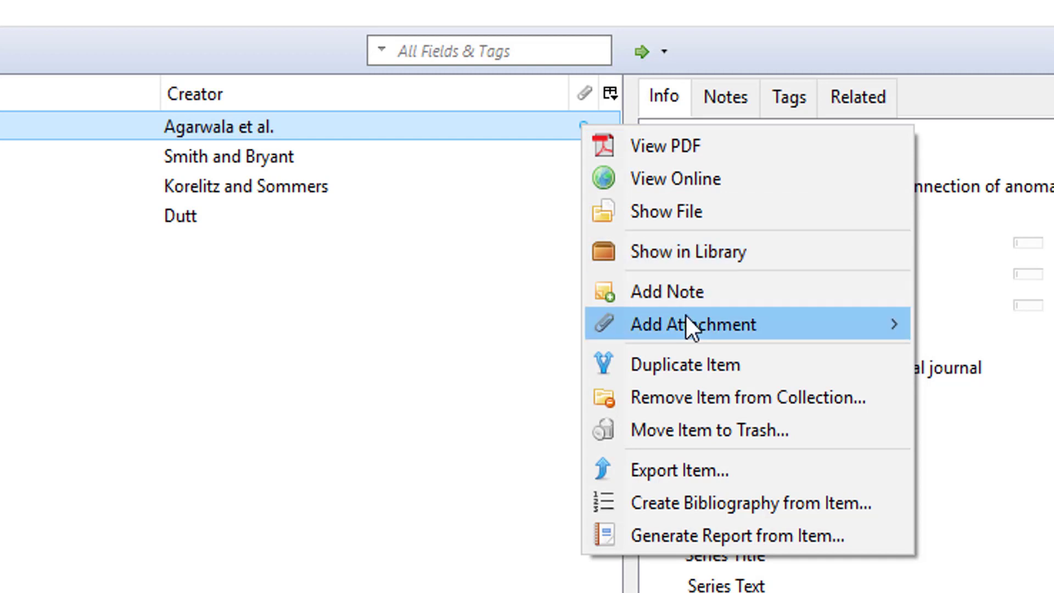
{"action": "mouse_move", "coordinate": [686, 317]}
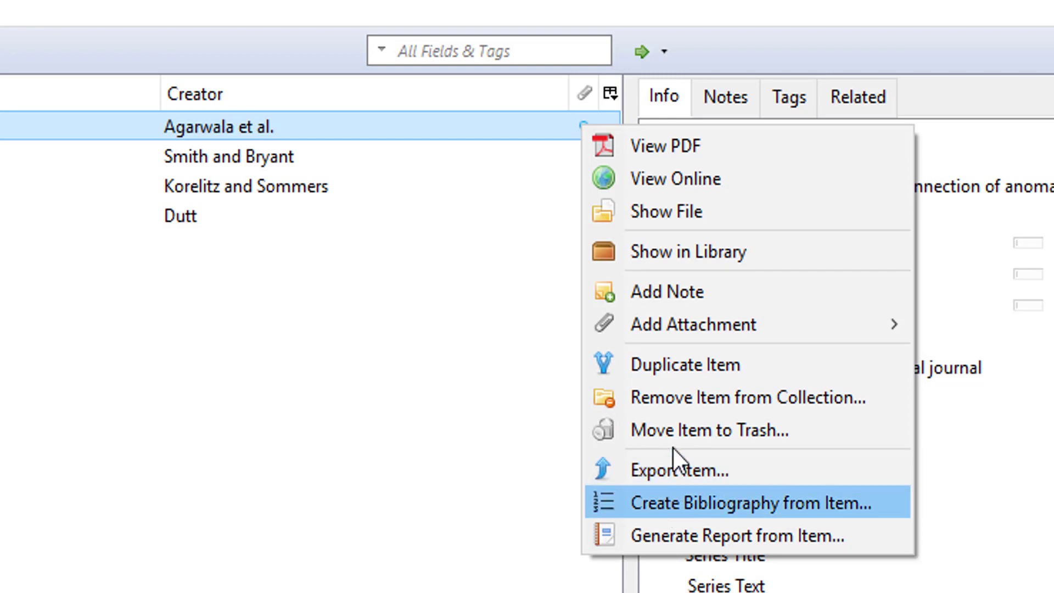
{"action": "left_click", "coordinate": [323, 367]}
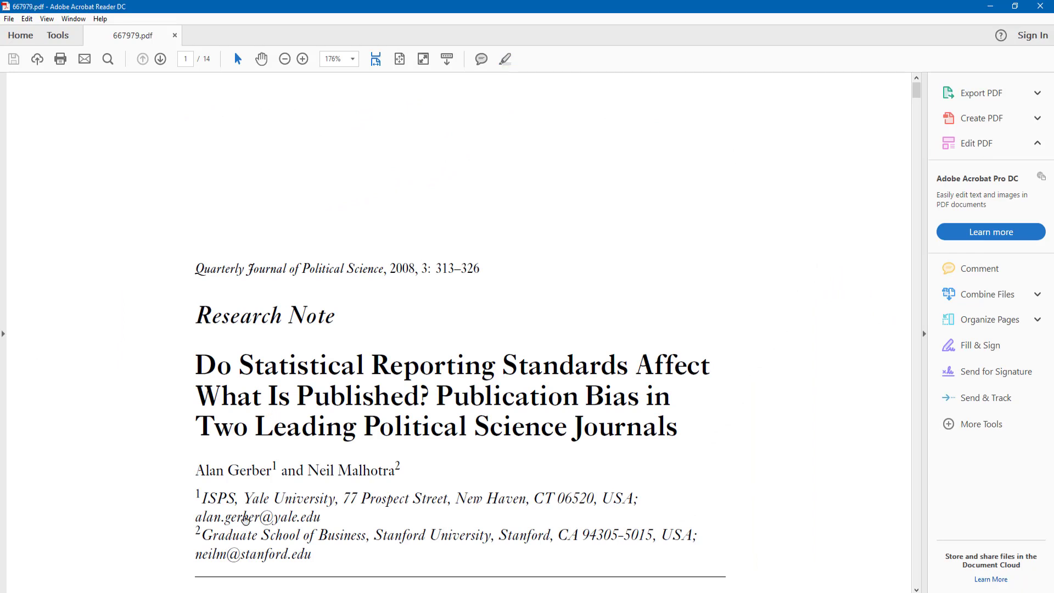
Highlight the abstract's opening sentences in yellow
{"action": "scroll", "coordinate": [241, 404], "scroll_direction": "down", "scroll_amount": 5}
{"action": "left_click_drag", "start_coordinate": [214, 391], "coordinate": [525, 506]}
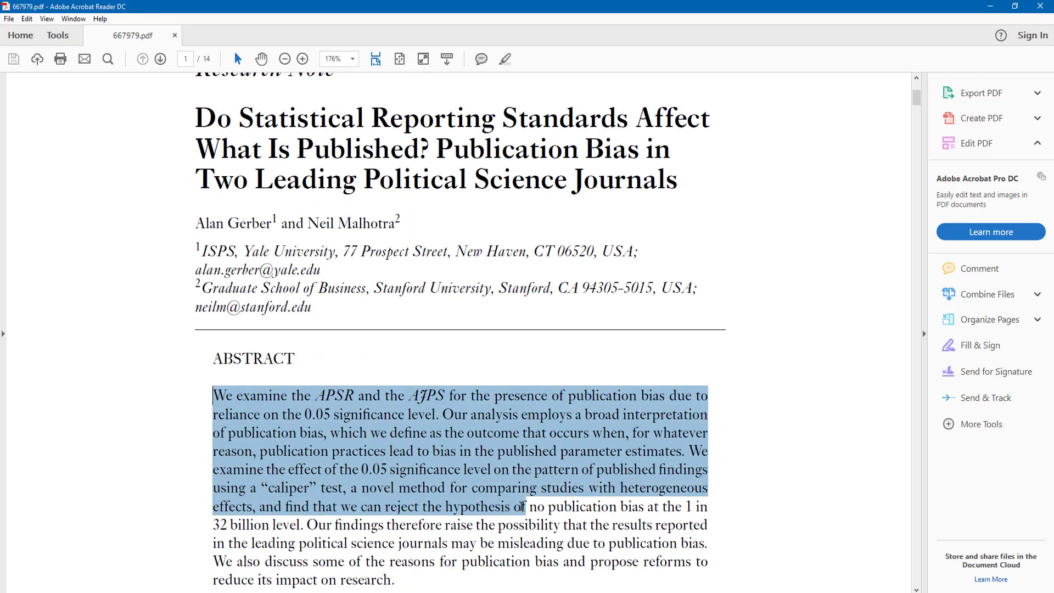
{"action": "left_click", "coordinate": [506, 59]}
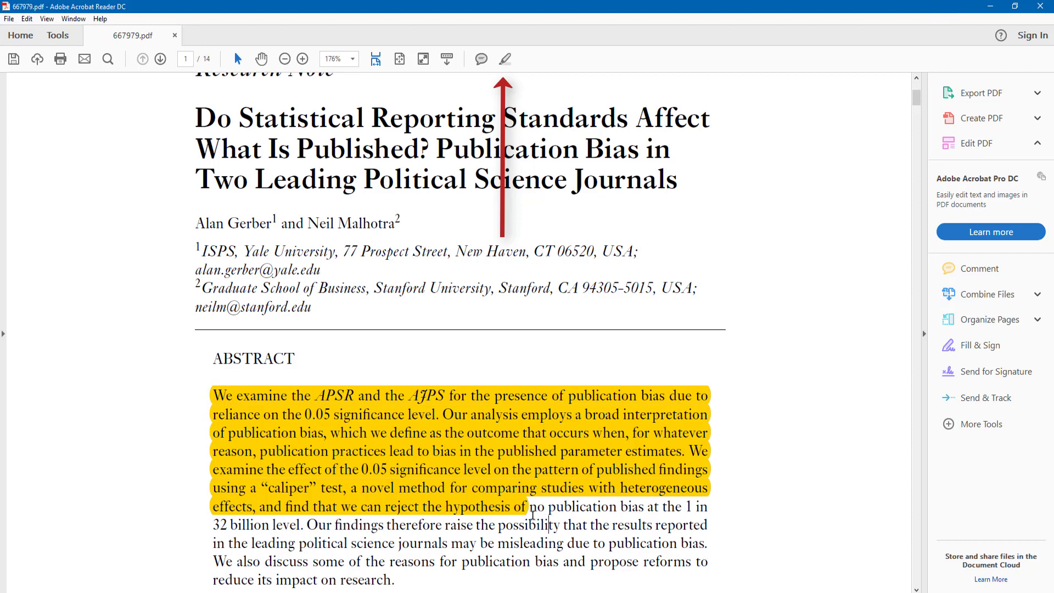
Copy the remaining abstract text to the clipboard
{"action": "scroll", "coordinate": [552, 519], "scroll_direction": "down", "scroll_amount": 1}
{"action": "scroll", "coordinate": [552, 519], "scroll_direction": "down", "scroll_amount": 2}
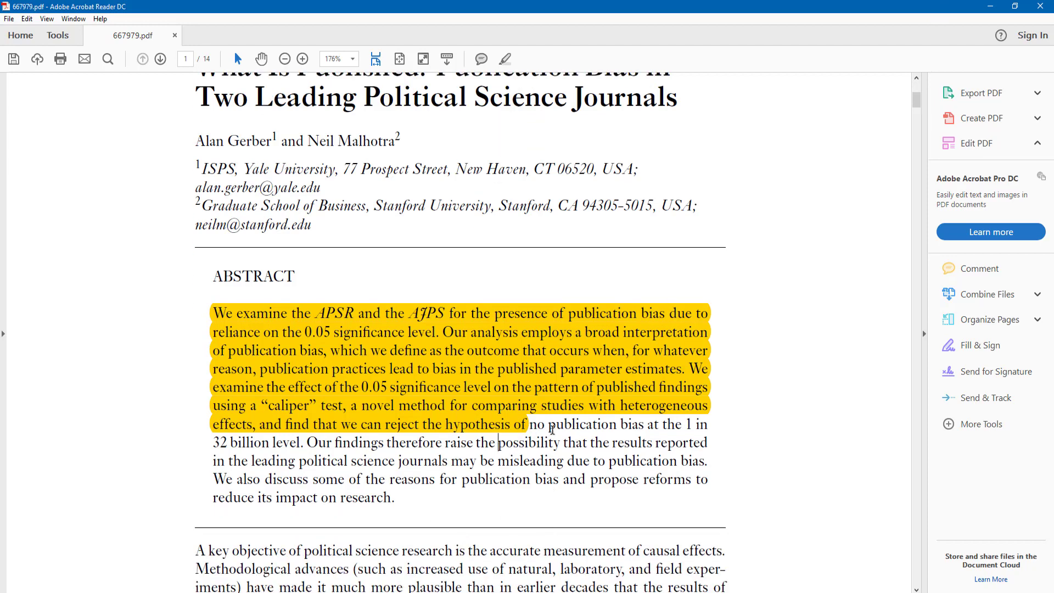
{"action": "left_click_drag", "start_coordinate": [545, 427], "coordinate": [607, 485]}
{"action": "right_click", "coordinate": [587, 454]}
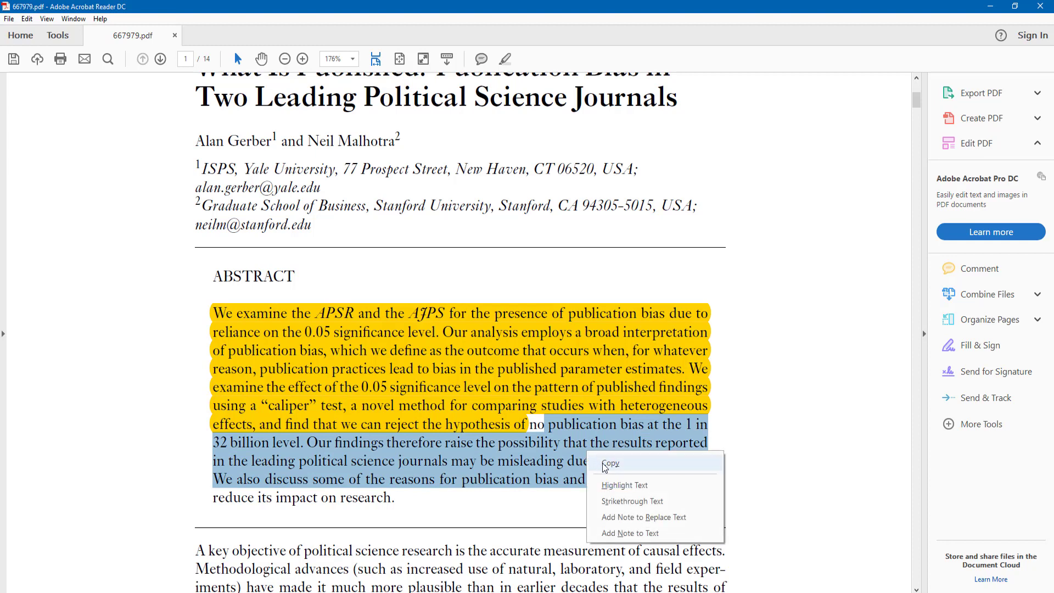
{"action": "left_click", "coordinate": [606, 465]}
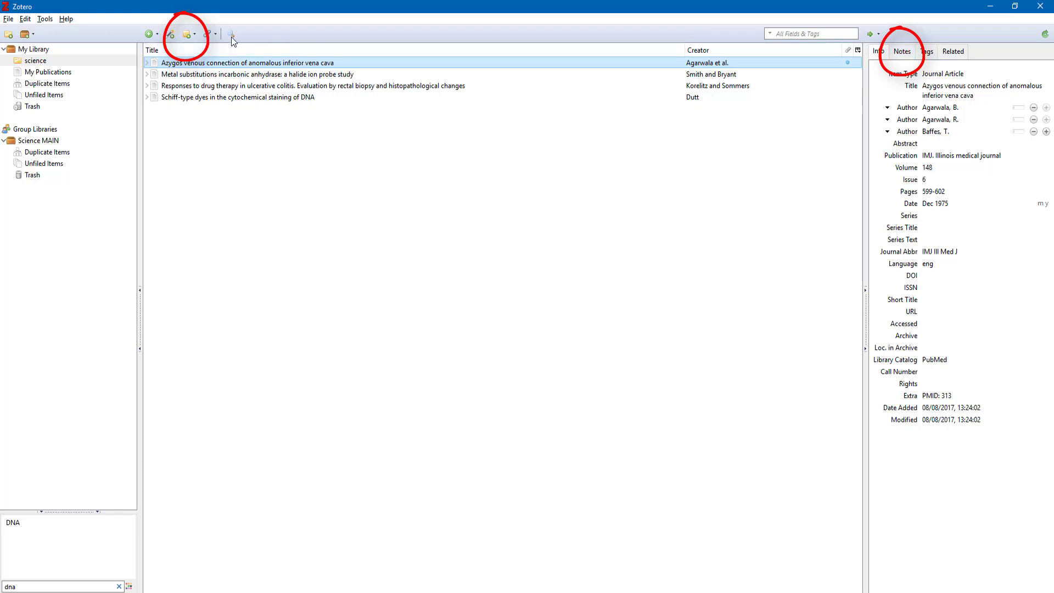
Create a new standalone note containing the pasted abstract text
{"action": "left_click", "coordinate": [187, 35]}
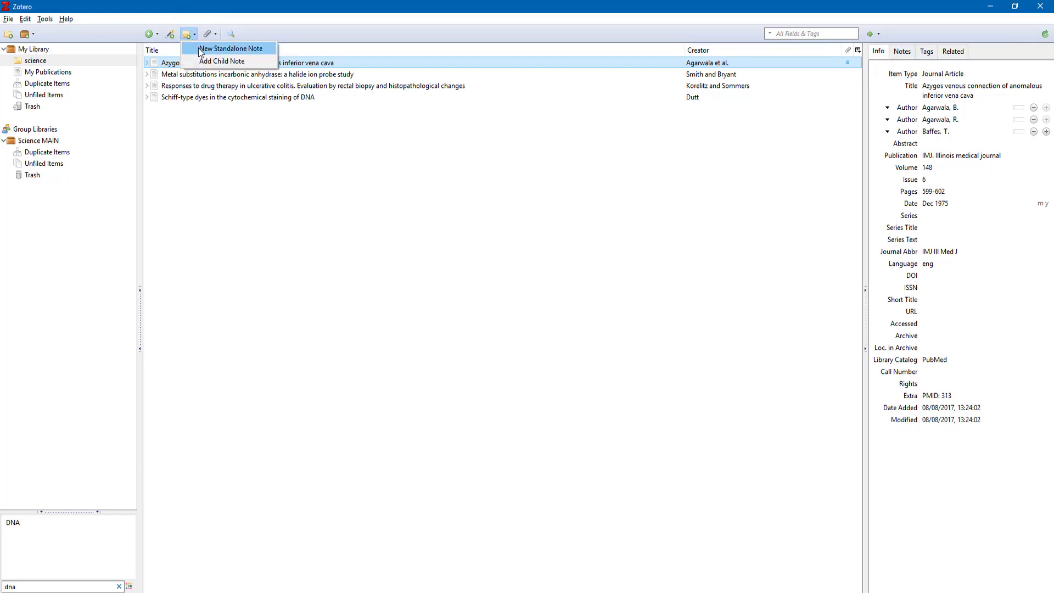
{"action": "left_click", "coordinate": [201, 49]}
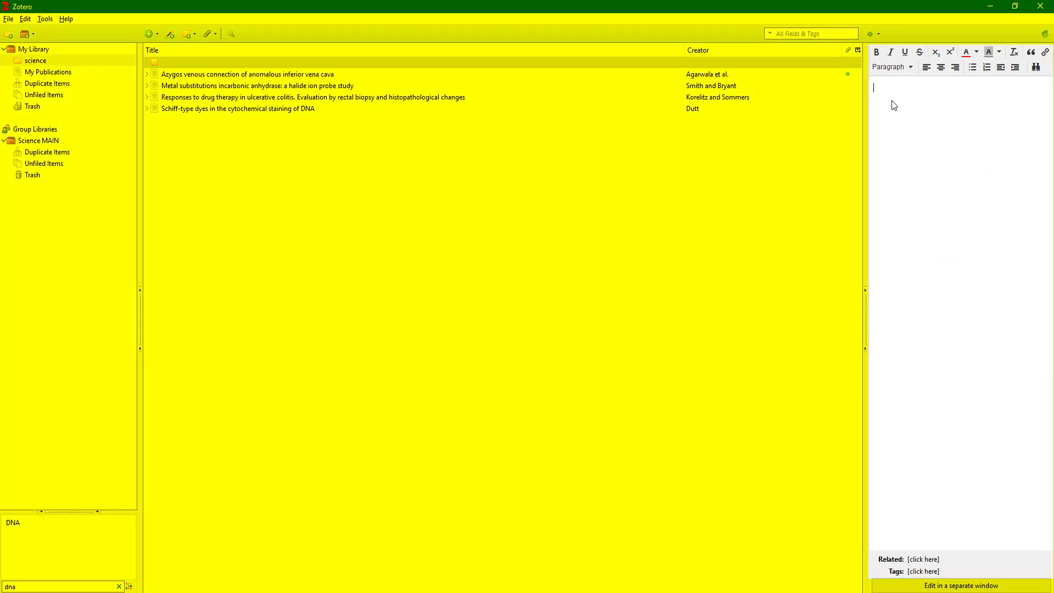
{"action": "key", "text": "ctrl+v"}
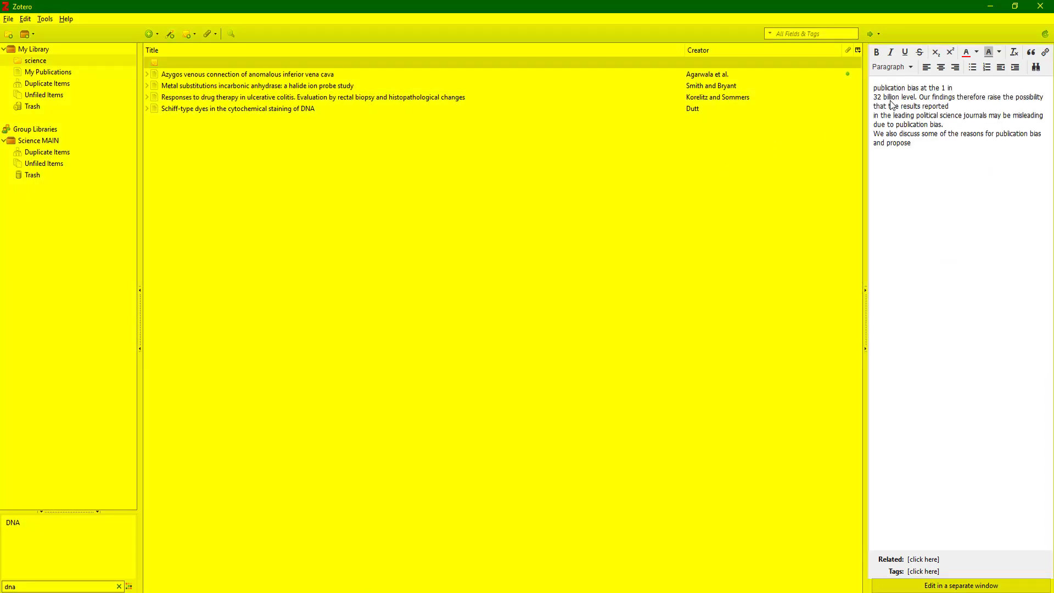
Colour the note's last two lines red, then view the Metal substitutions article's notes
{"action": "left_click_drag", "start_coordinate": [912, 143], "coordinate": [873, 125]}
{"action": "left_click", "coordinate": [965, 52]}
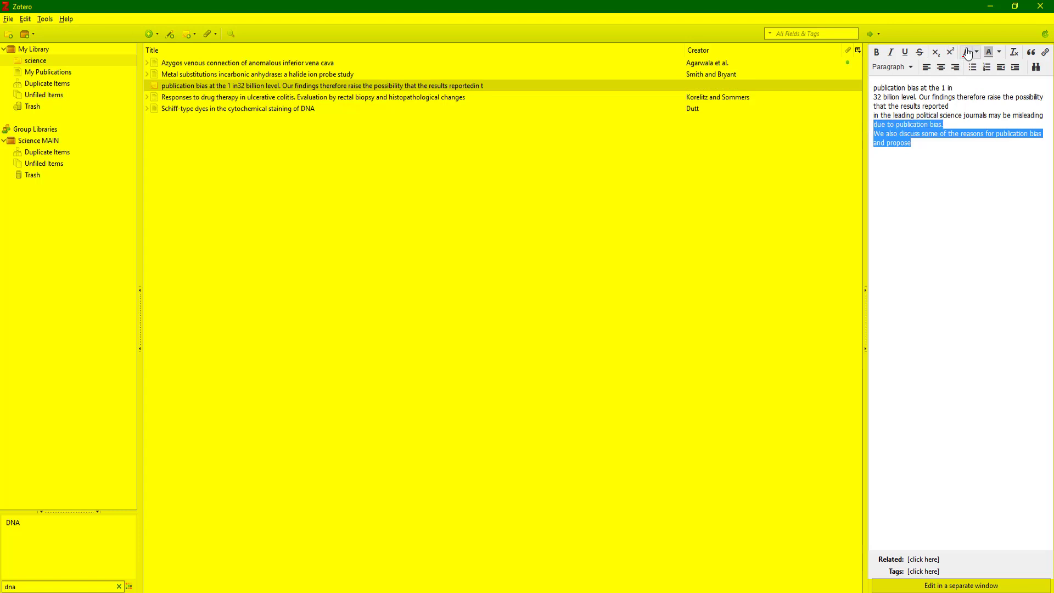
{"action": "left_click", "coordinate": [950, 170]}
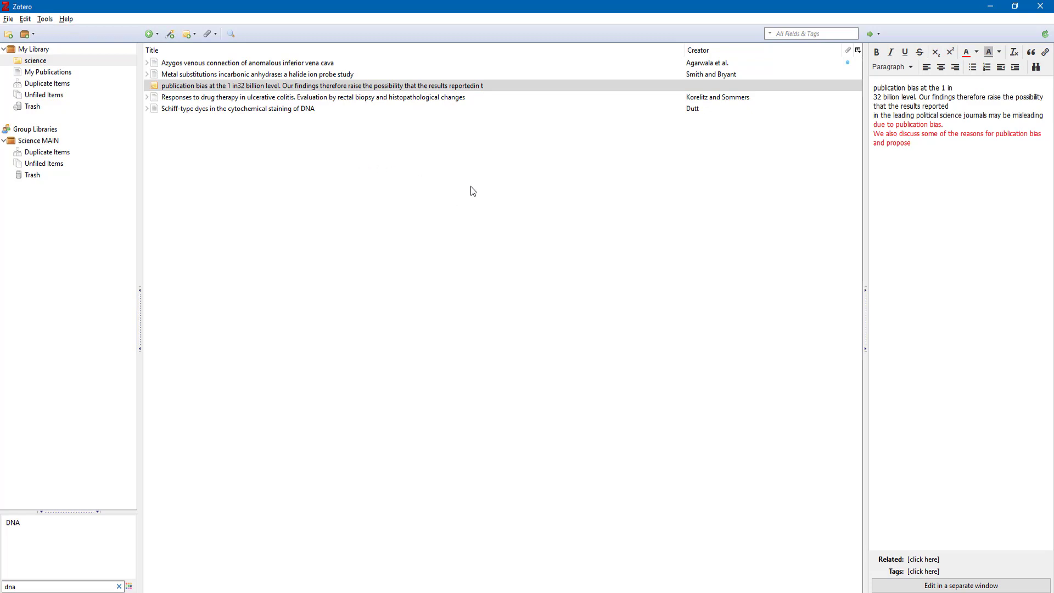
{"action": "left_click", "coordinate": [187, 75]}
{"action": "left_click", "coordinate": [748, 52]}
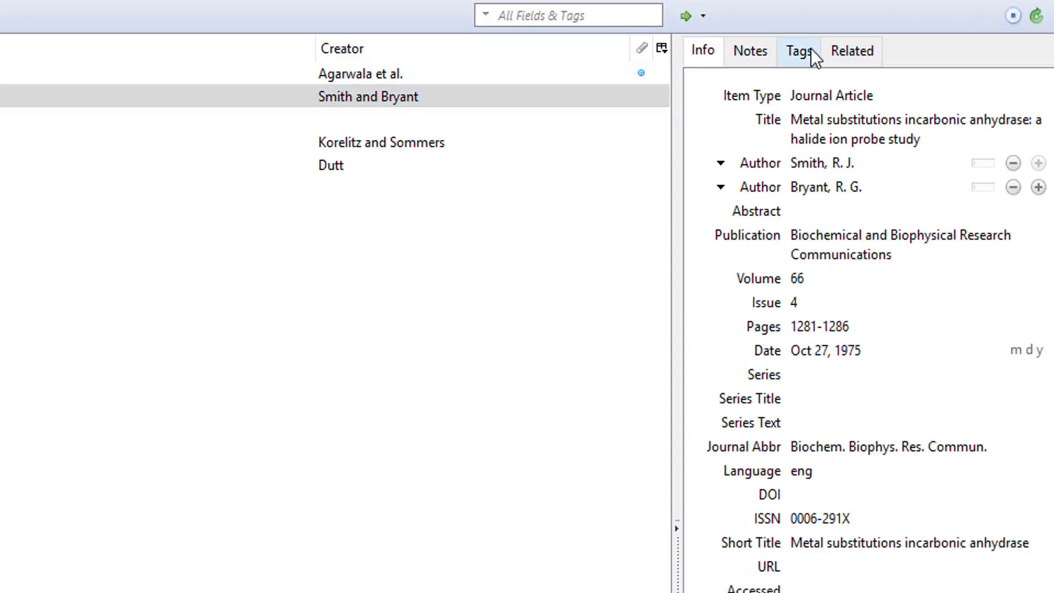
Show the Metal substitutions article's tags and filter the tag selector by 'zinc' to Zinc
{"action": "left_click", "coordinate": [798, 51]}
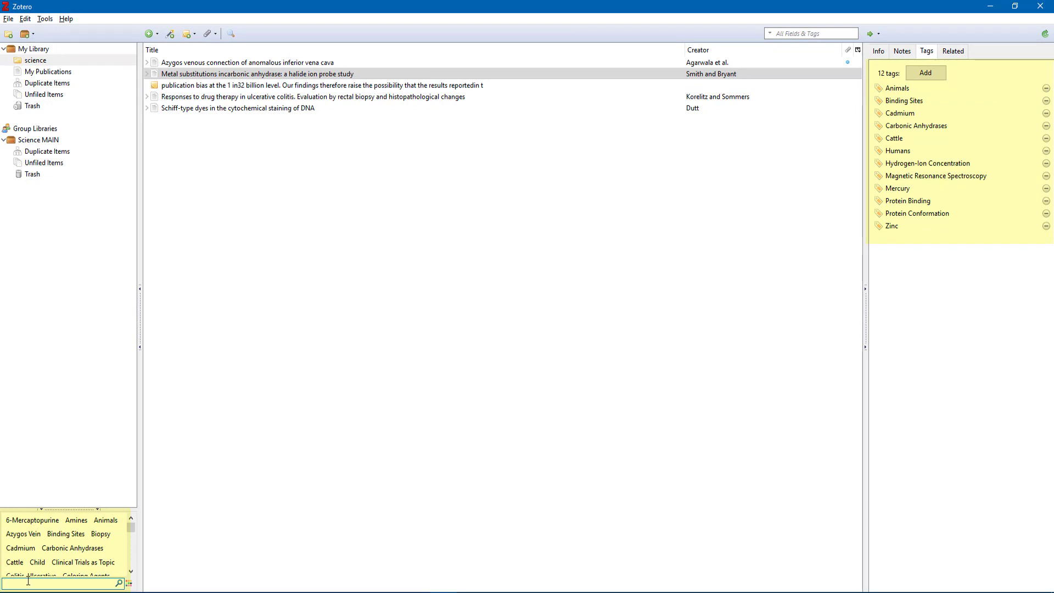
{"action": "type", "text": "zinc"}
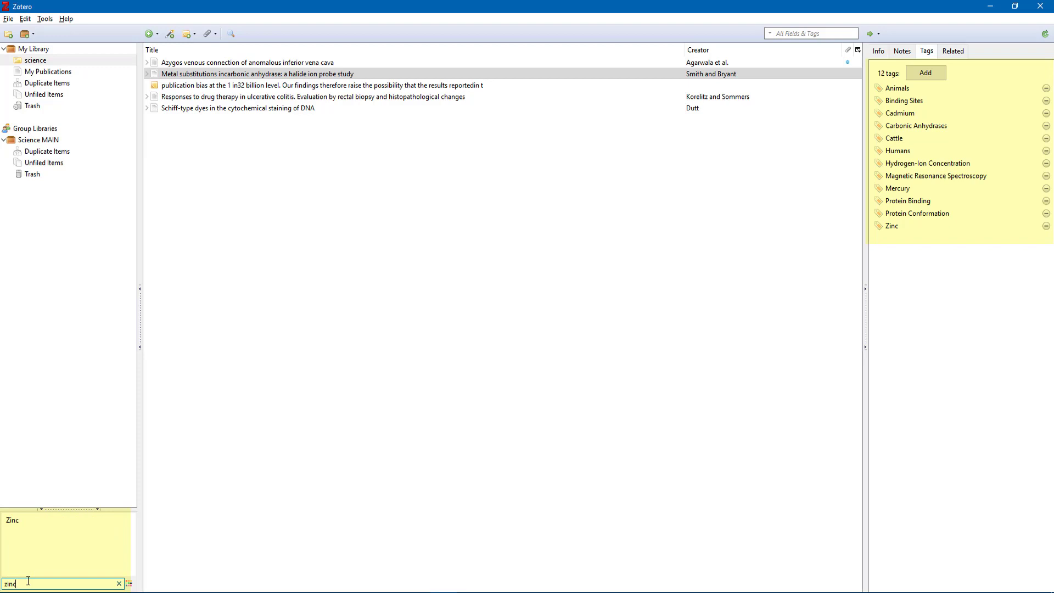
{"action": "left_click", "coordinate": [11, 521]}
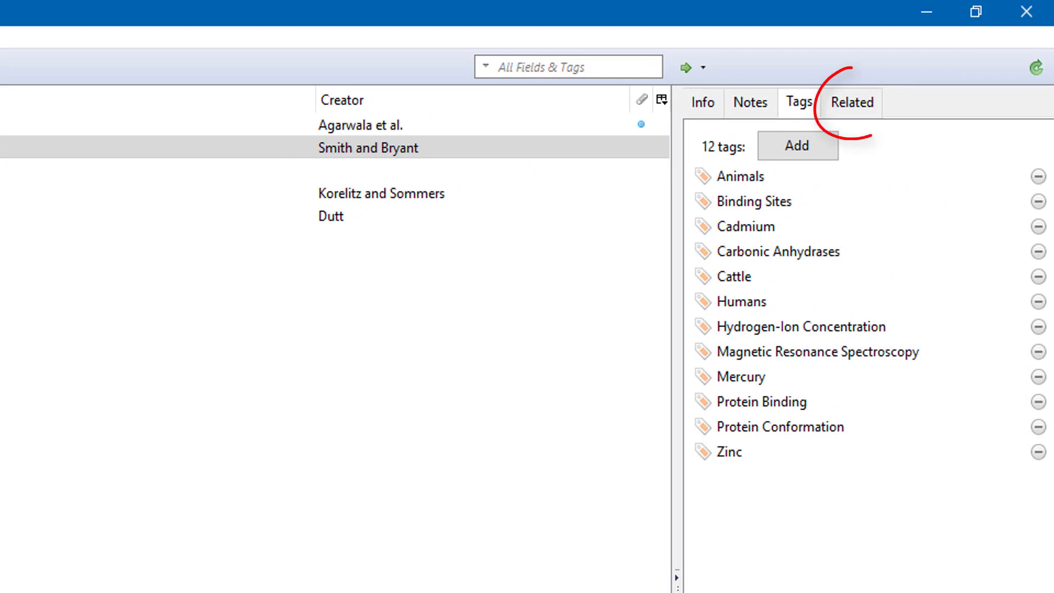
Add the Schiff-type dyes DNA staining article as a related item of Metal substitutions
{"action": "left_click", "coordinate": [858, 101]}
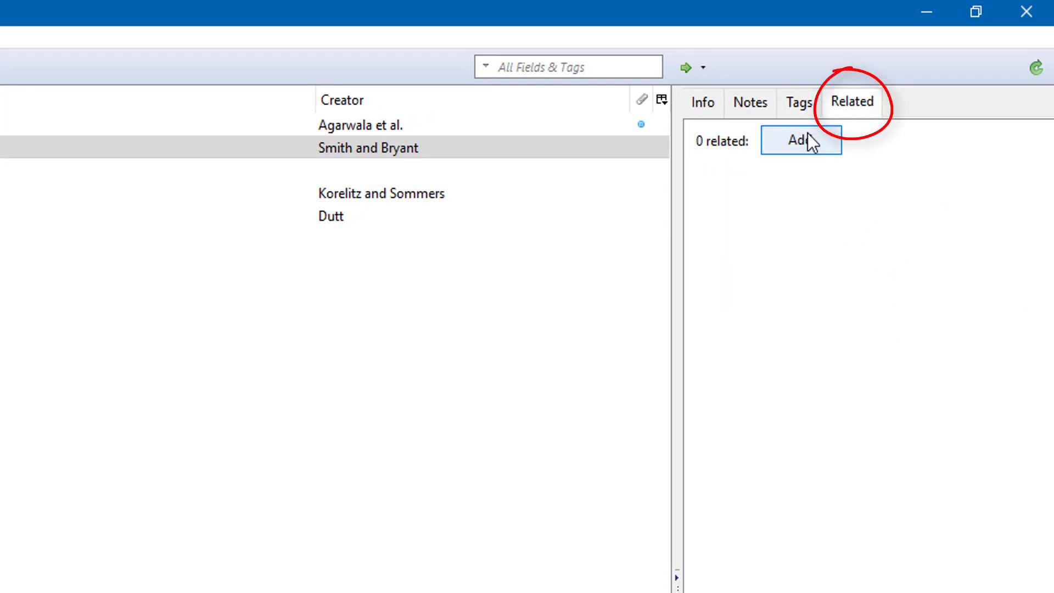
{"action": "left_click", "coordinate": [807, 140]}
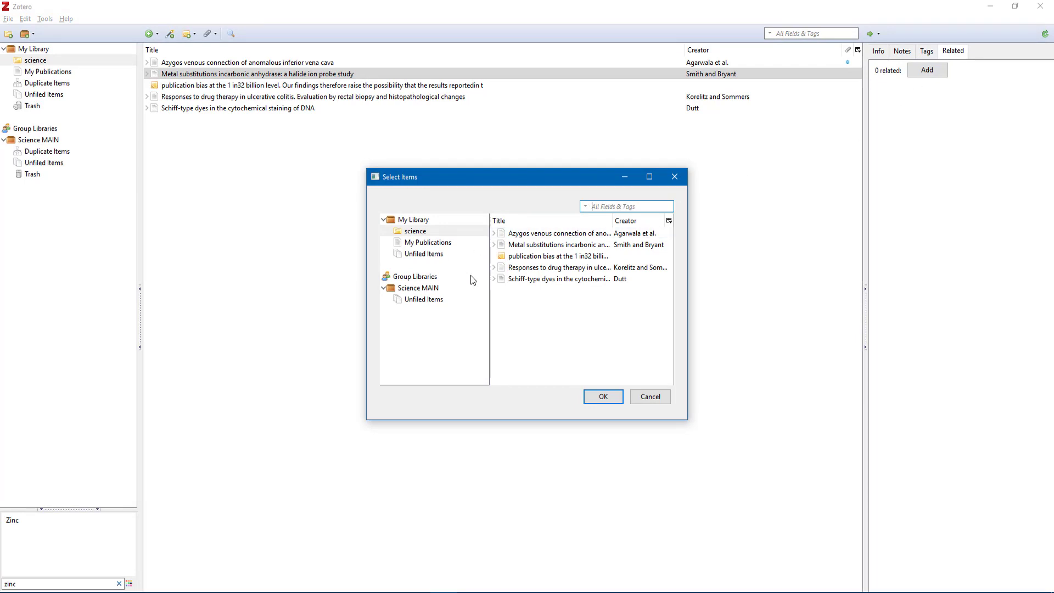
{"action": "left_click", "coordinate": [543, 281]}
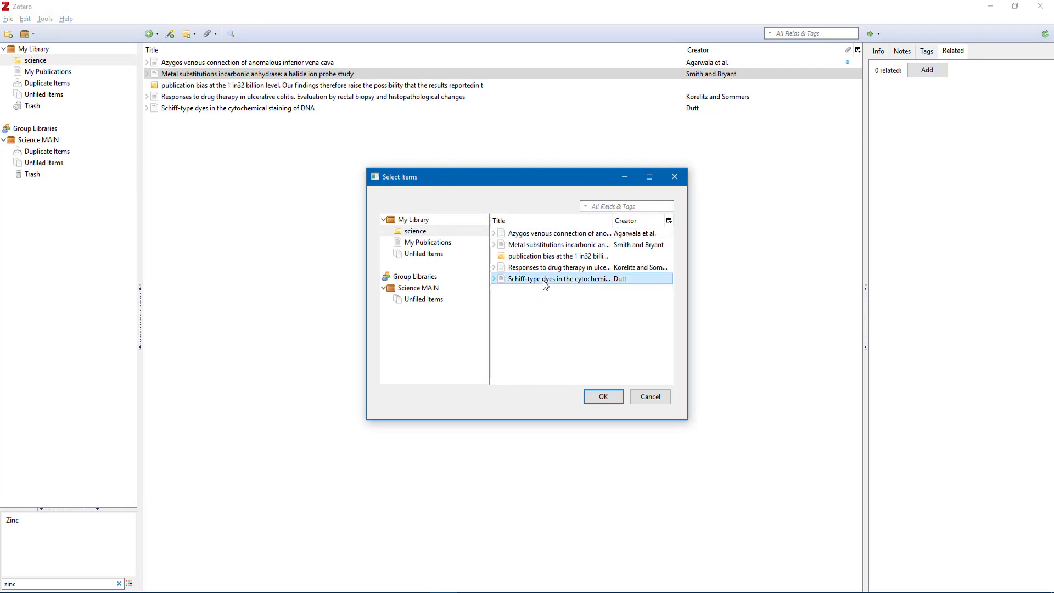
{"action": "left_click", "coordinate": [603, 397]}
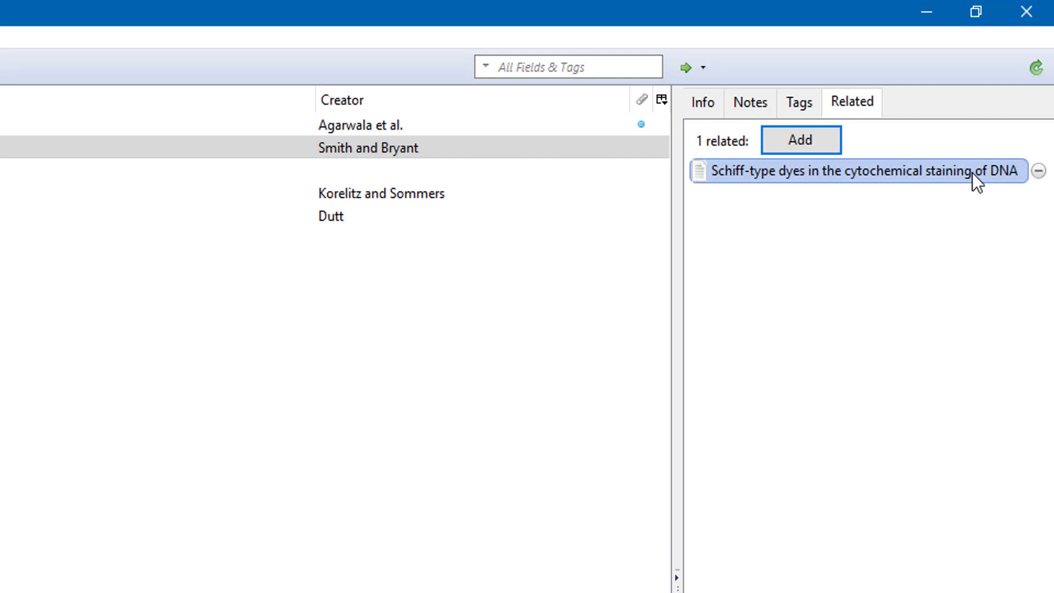
{"action": "left_click", "coordinate": [704, 104]}
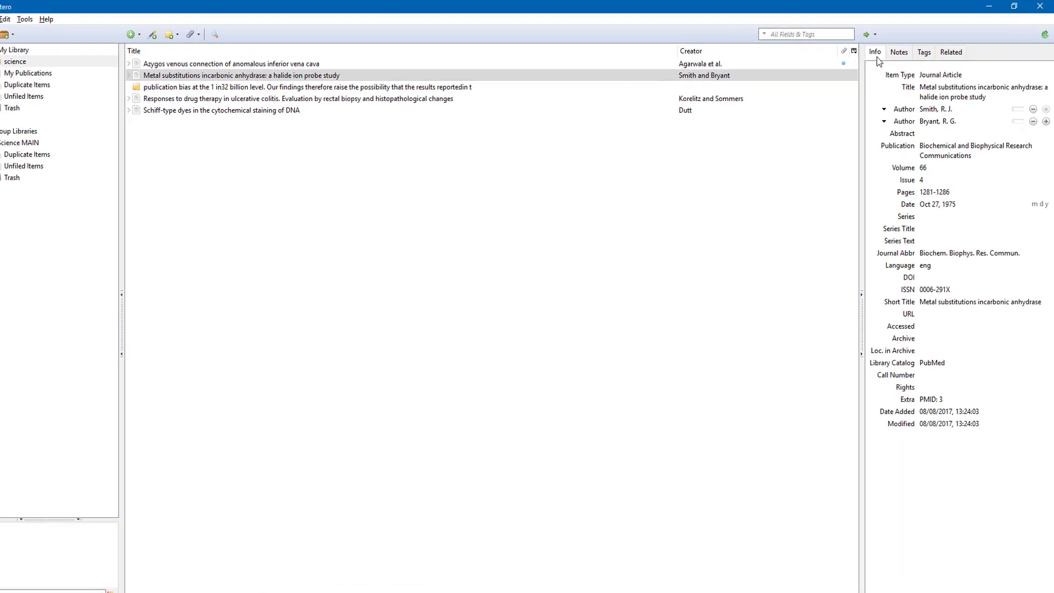
{"action": "left_click", "coordinate": [926, 51]}
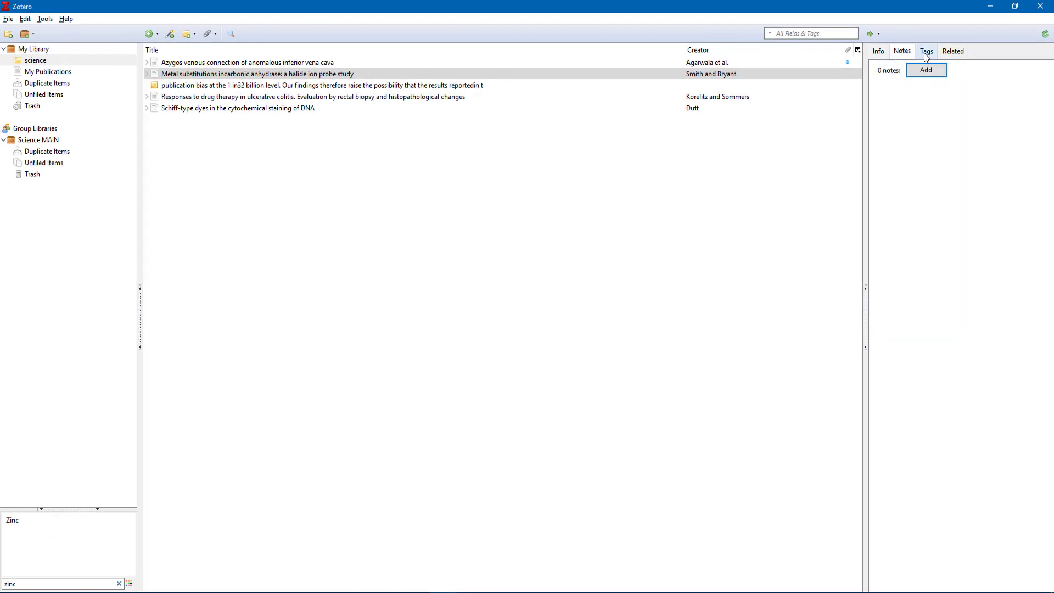
{"action": "left_click", "coordinate": [878, 51]}
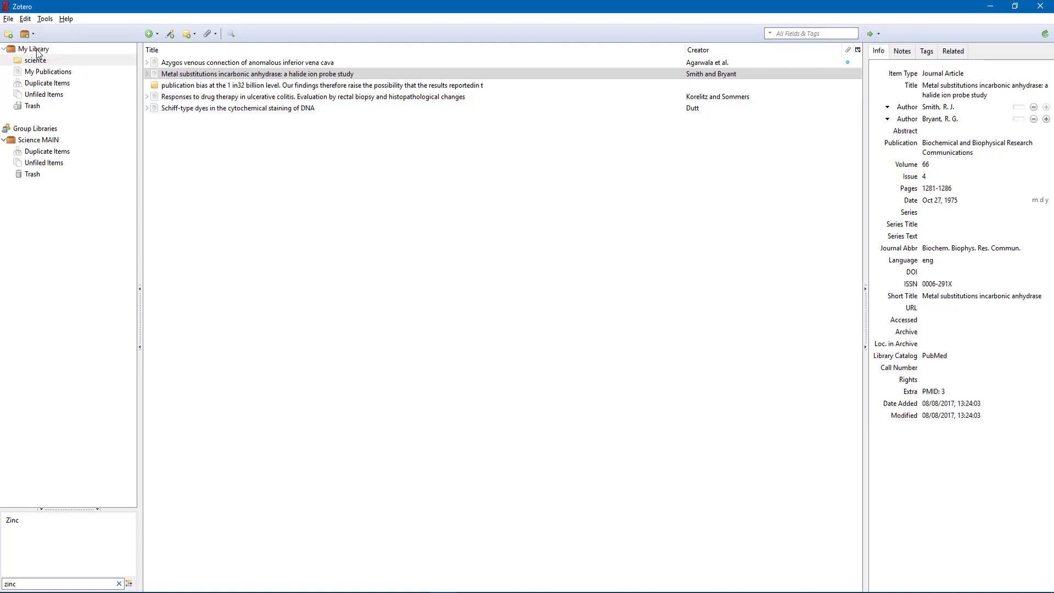
Create a new collection named Science 2 and open it
{"action": "left_click", "coordinate": [9, 34]}
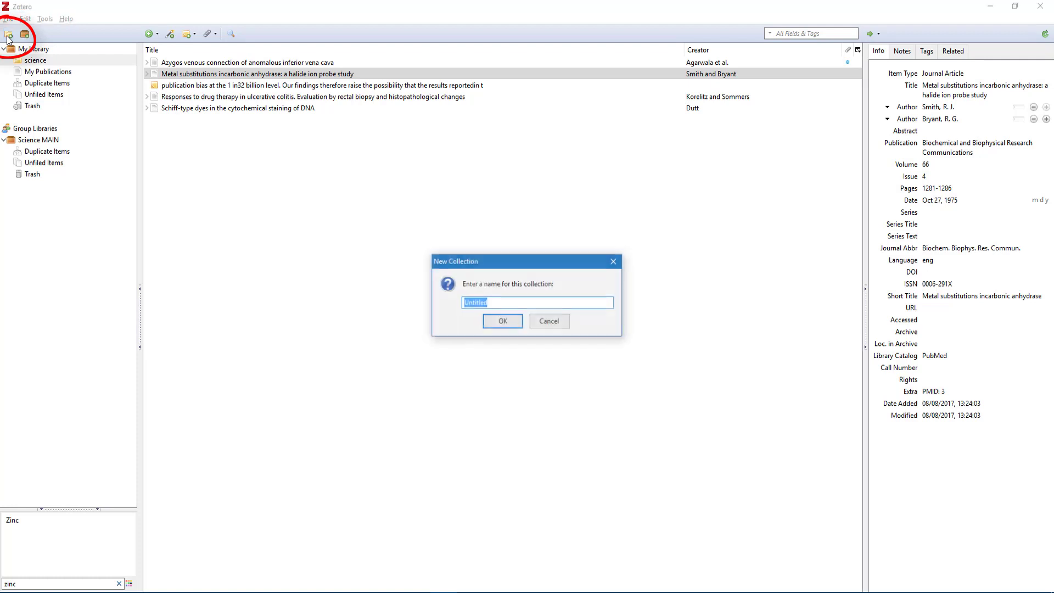
{"action": "type", "text": "Science"}
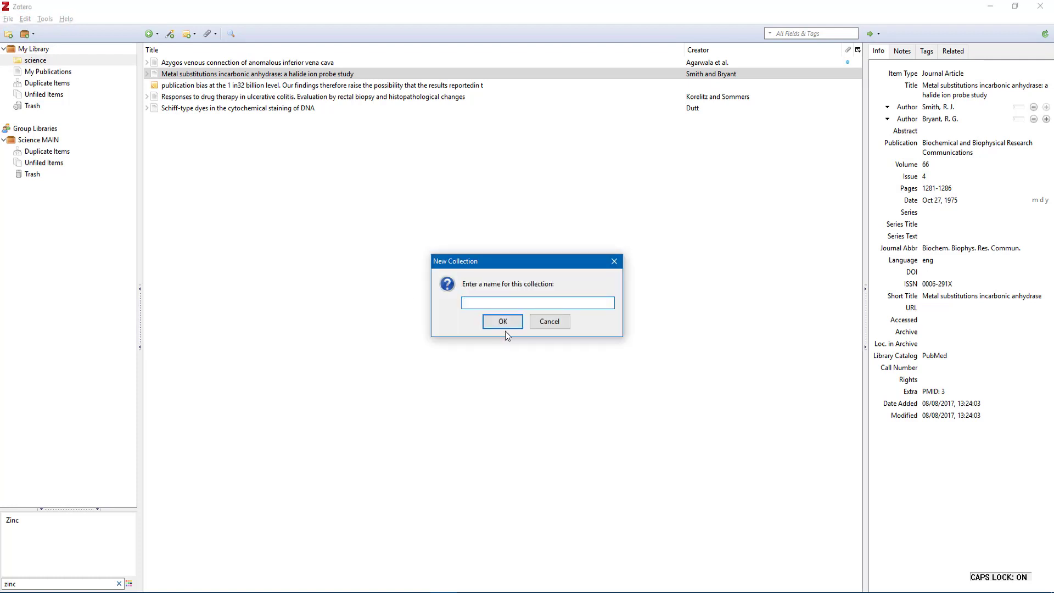
{"action": "left_click", "coordinate": [503, 325]}
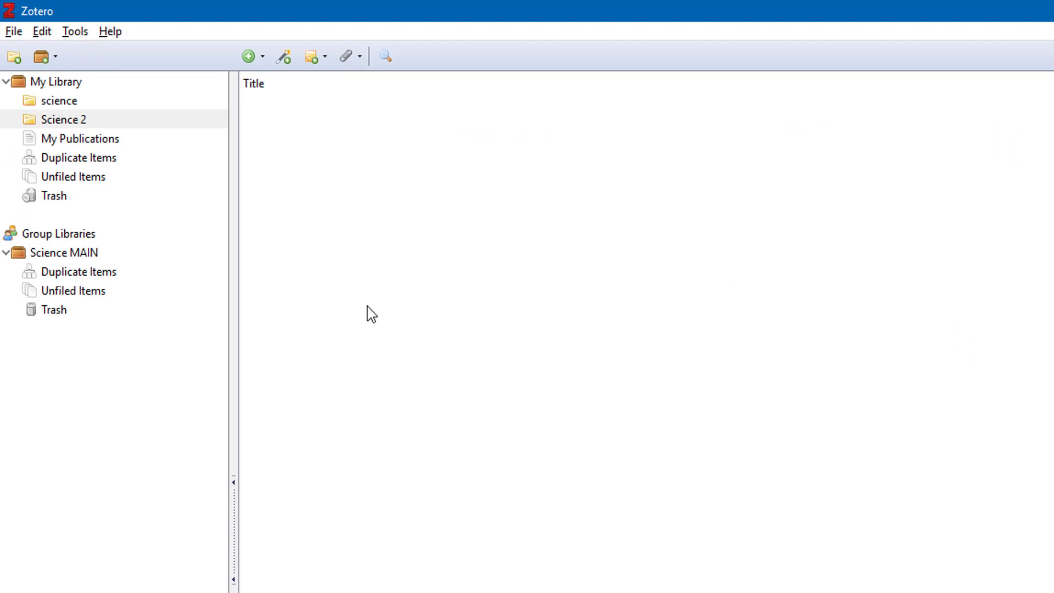
{"action": "left_click", "coordinate": [72, 103]}
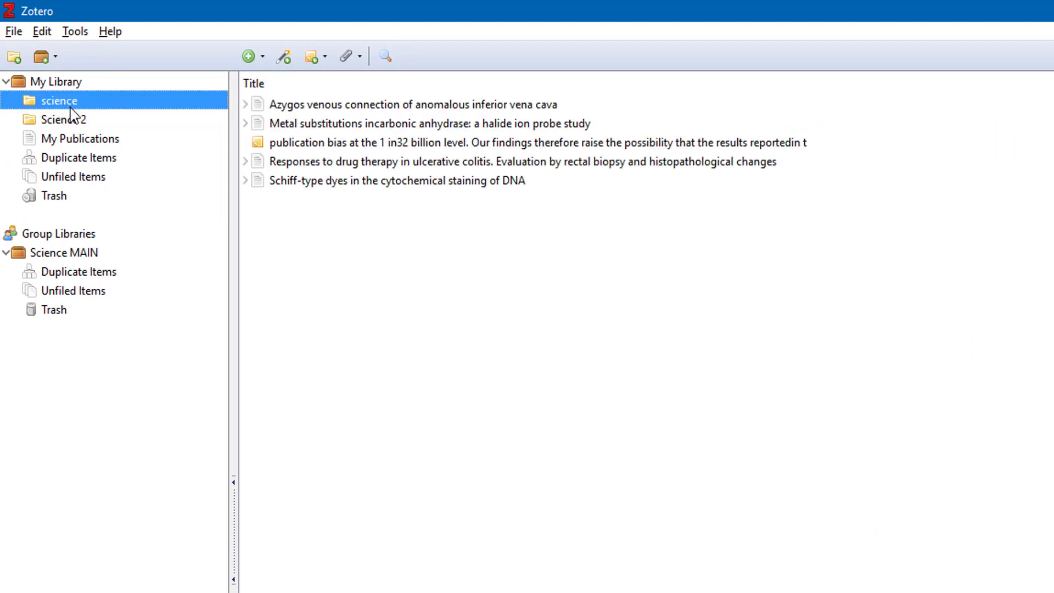
{"action": "left_click", "coordinate": [79, 121]}
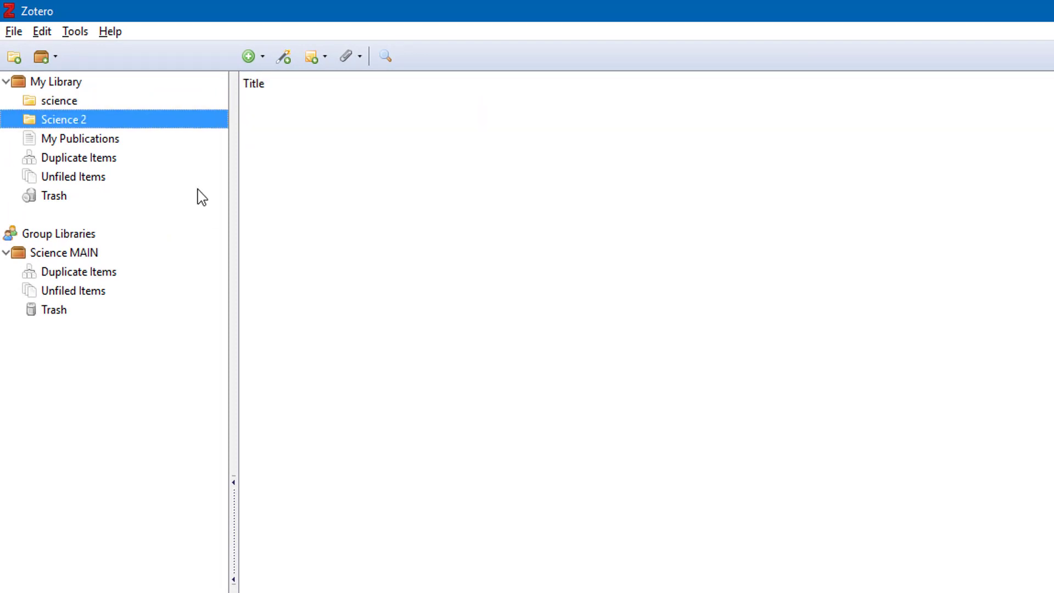
Try importing a Desktop PDF via File > Import, dismissing the unsupported-format warning
{"action": "left_click", "coordinate": [11, 33]}
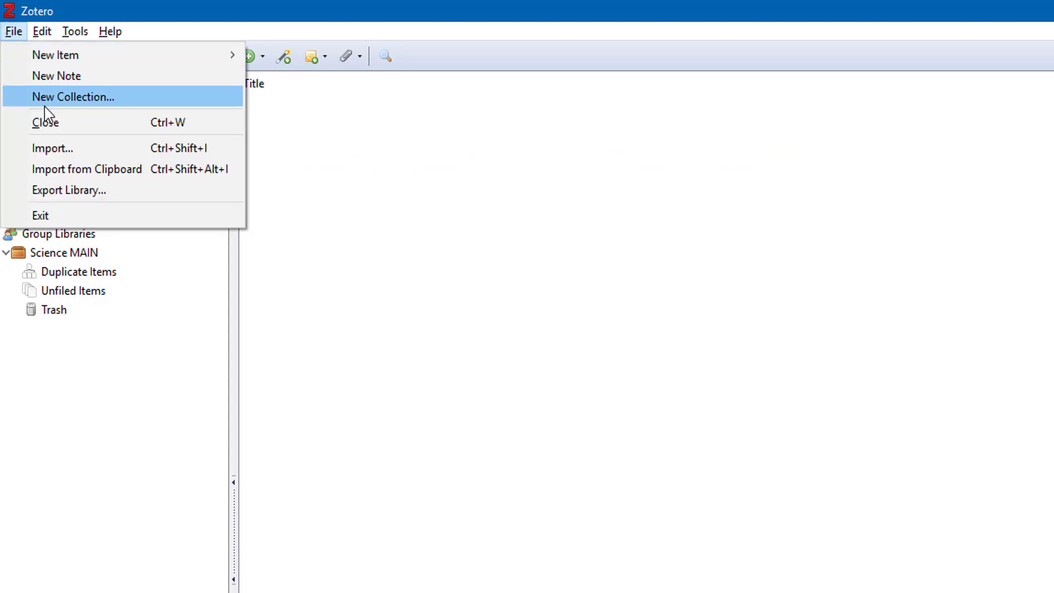
{"action": "left_click", "coordinate": [80, 157]}
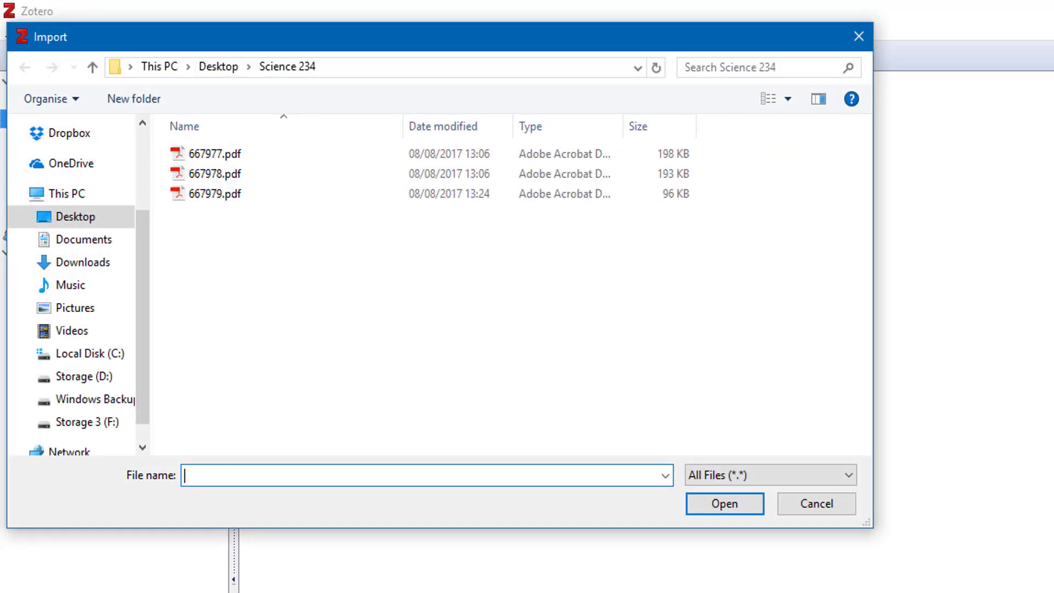
{"action": "left_click", "coordinate": [77, 218]}
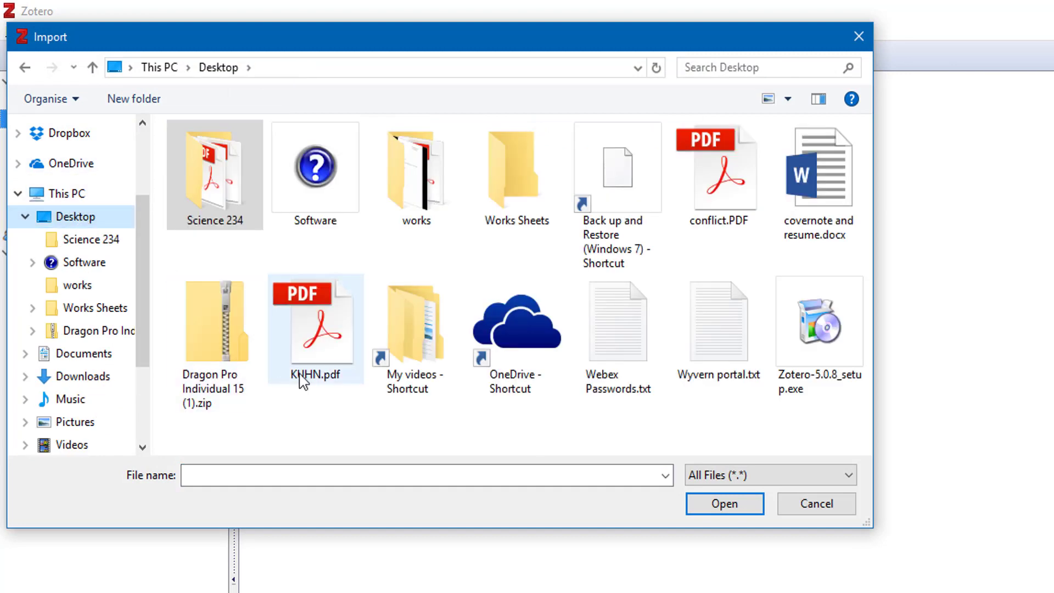
{"action": "double_click", "coordinate": [719, 170]}
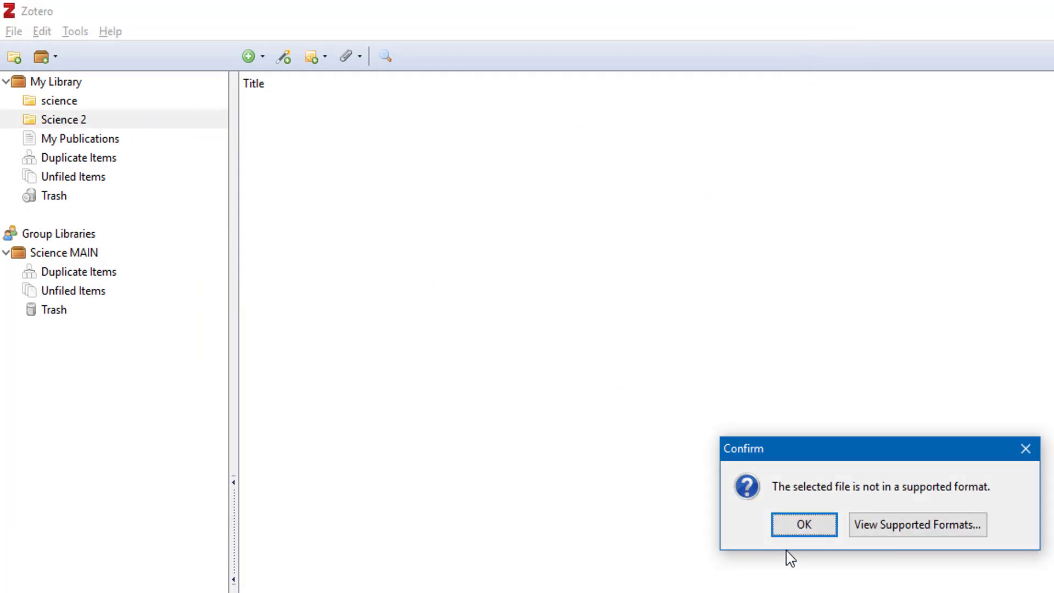
{"action": "left_click", "coordinate": [795, 531]}
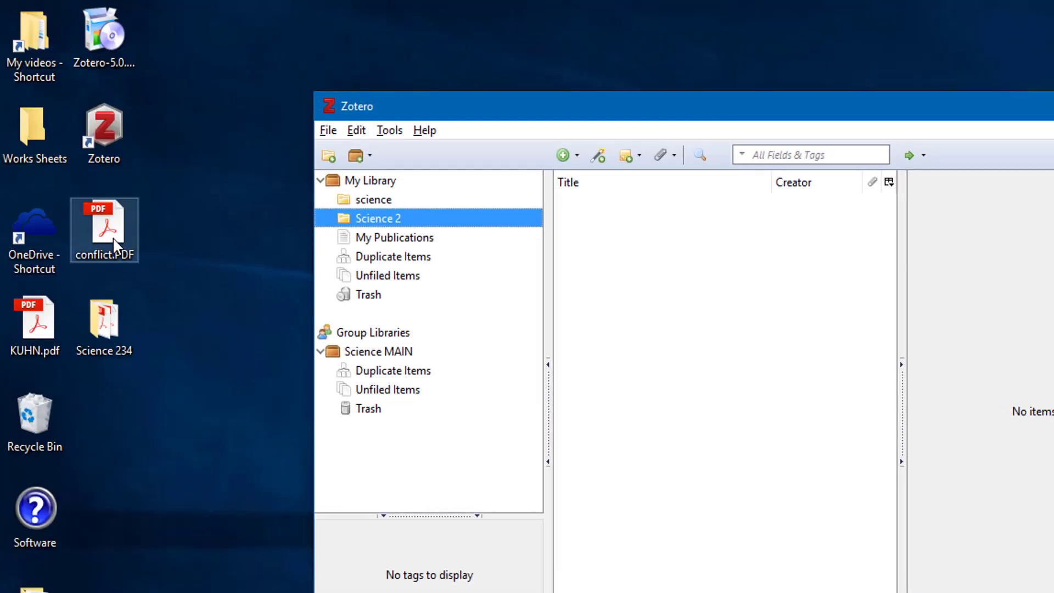
Drag conflict.PDF and KUHN.pdf from the Desktop into Science 2
{"action": "left_click_drag", "start_coordinate": [114, 236], "coordinate": [614, 225]}
{"action": "left_click_drag", "start_coordinate": [67, 349], "coordinate": [649, 299]}
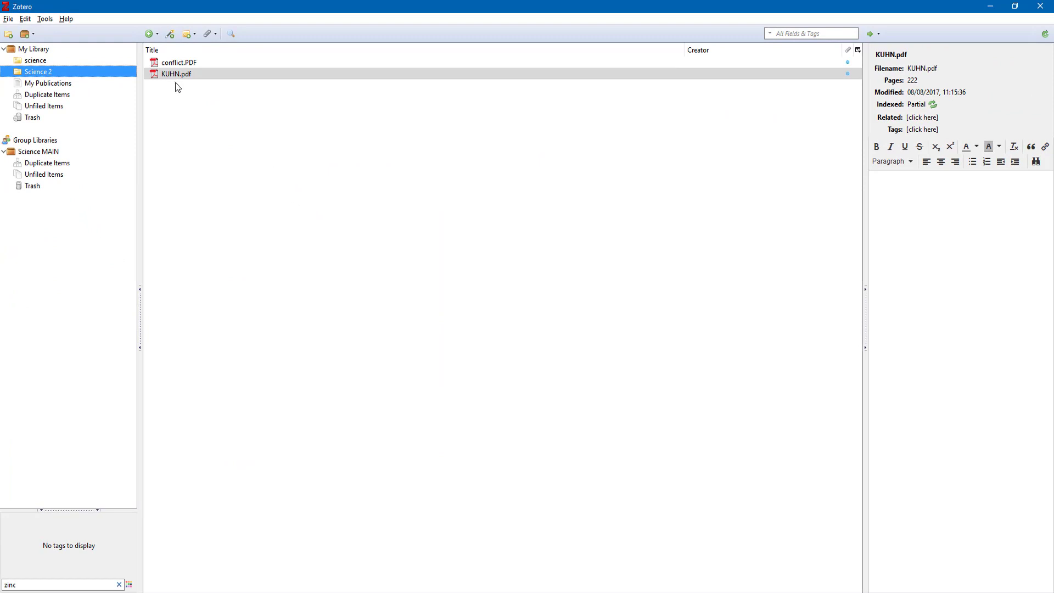
{"action": "left_click", "coordinate": [179, 62]}
{"action": "left_click", "coordinate": [185, 74]}
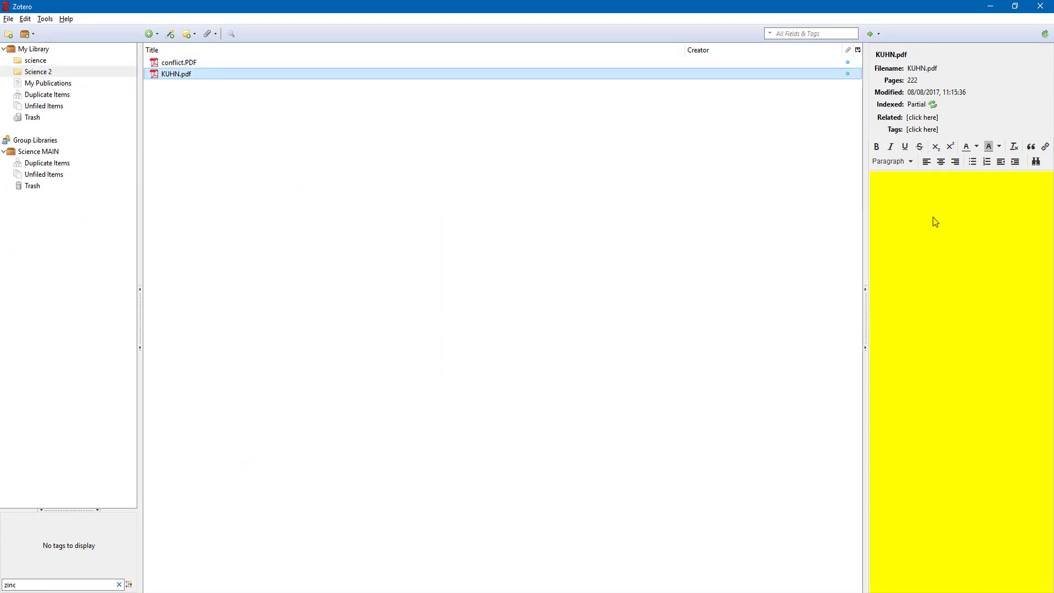
{"action": "left_click", "coordinate": [192, 64]}
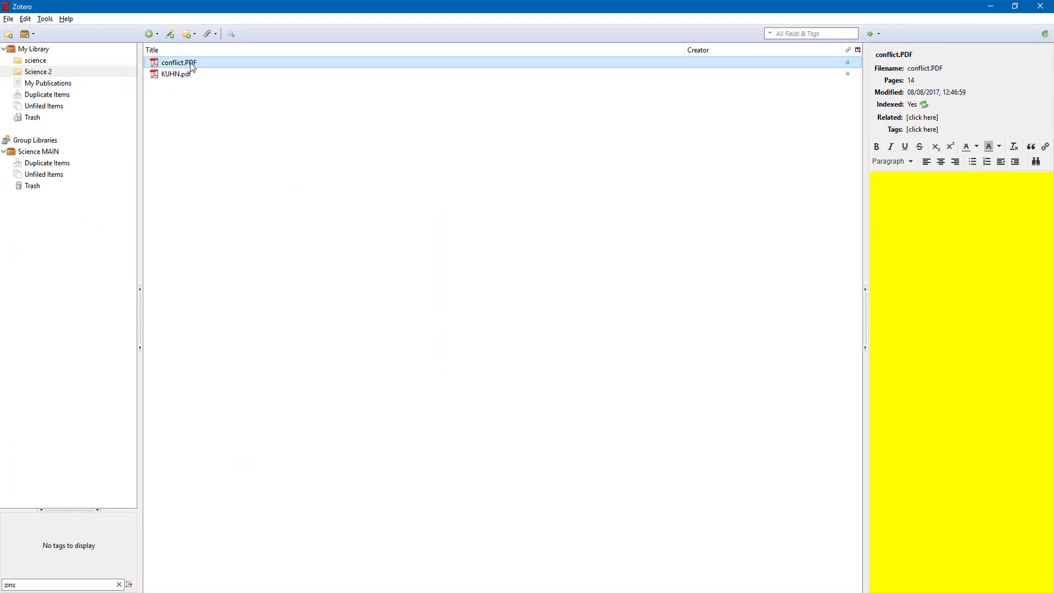
{"action": "right_click", "coordinate": [192, 66]}
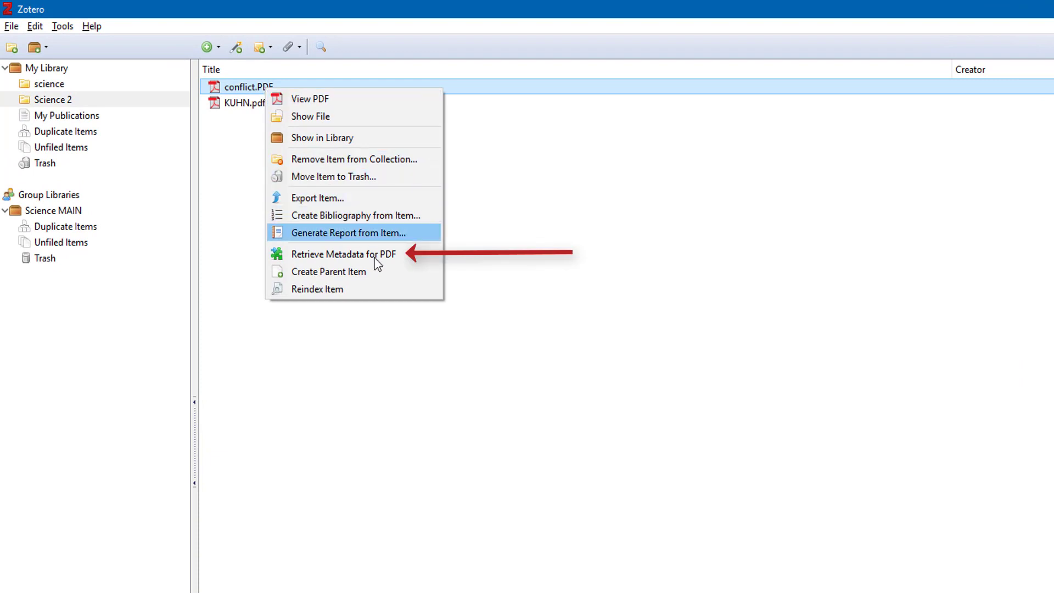
Retrieve PDF metadata for conflict.PDF and KUHN.pdf, giving KUHN.pdf parent book The structure of scientific revolutions
{"action": "left_click", "coordinate": [383, 256]}
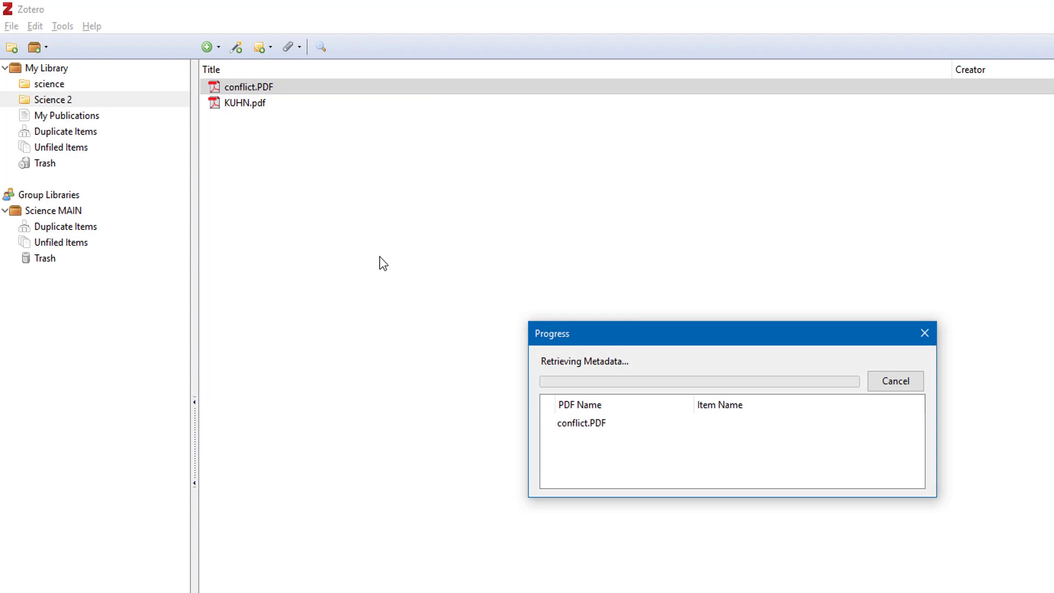
{"action": "left_click", "coordinate": [915, 384]}
{"action": "left_click", "coordinate": [248, 104]}
{"action": "right_click", "coordinate": [248, 103]}
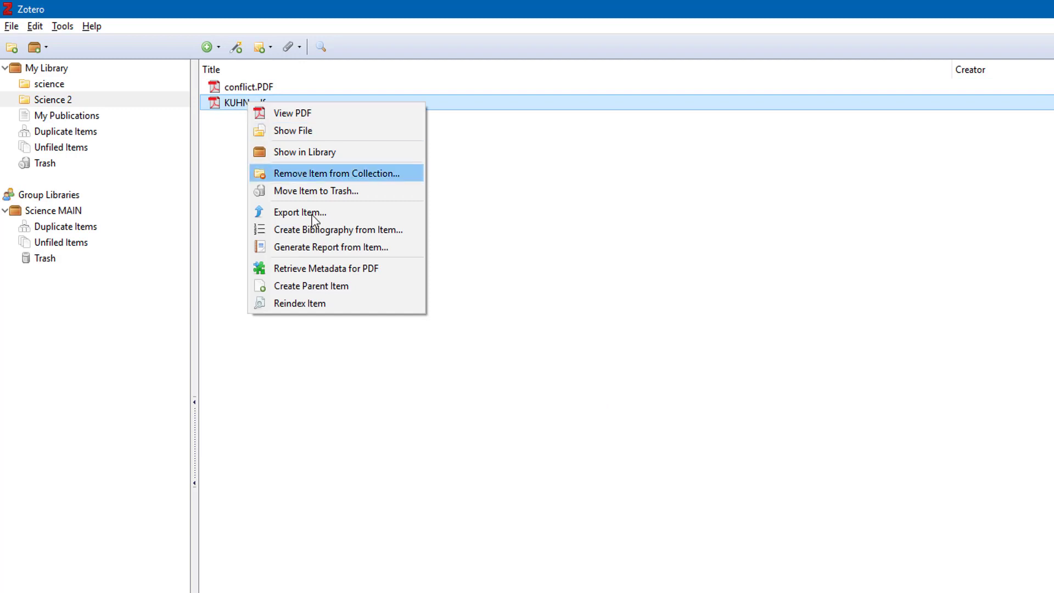
{"action": "left_click", "coordinate": [331, 268]}
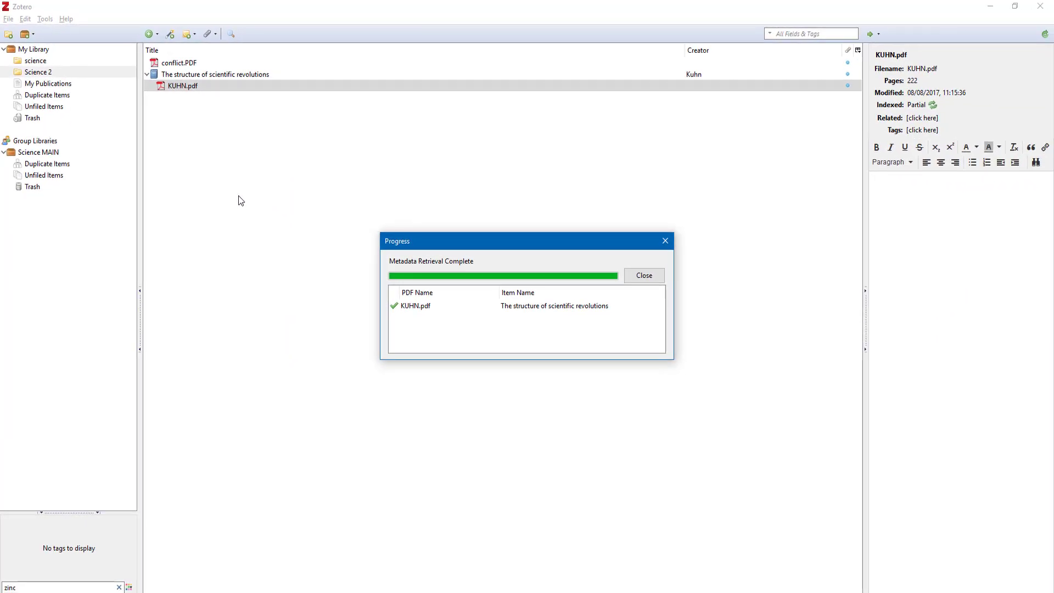
{"action": "left_click", "coordinate": [203, 77]}
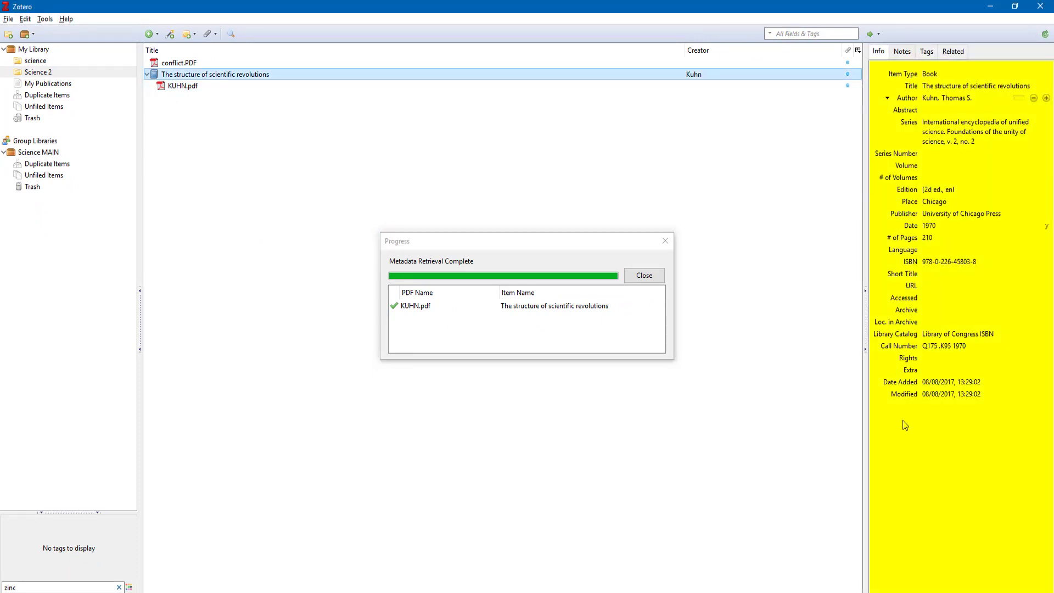
{"action": "left_click", "coordinate": [640, 275]}
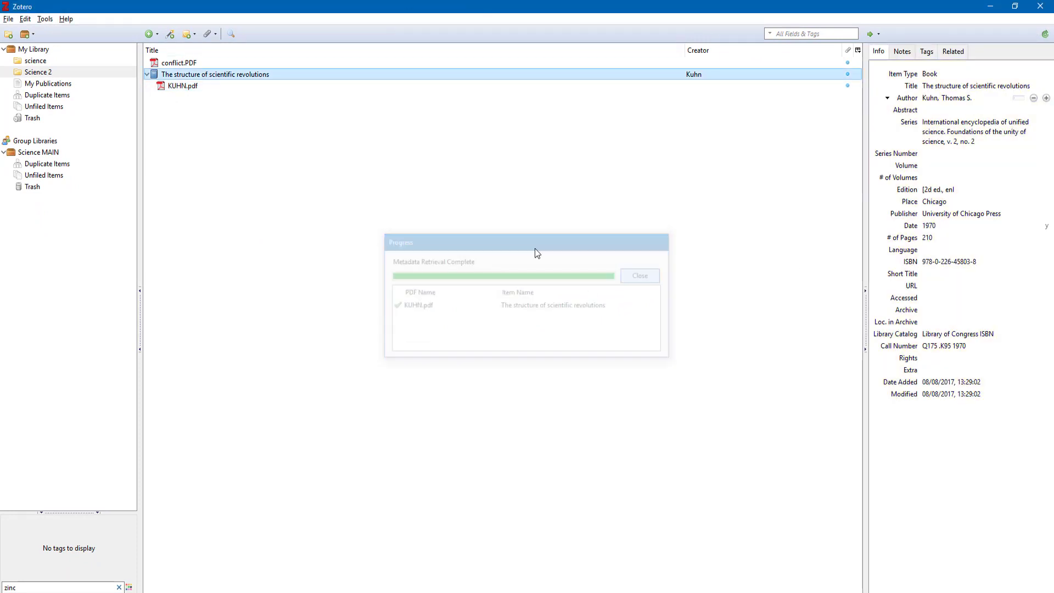
{"action": "left_click", "coordinate": [180, 64]}
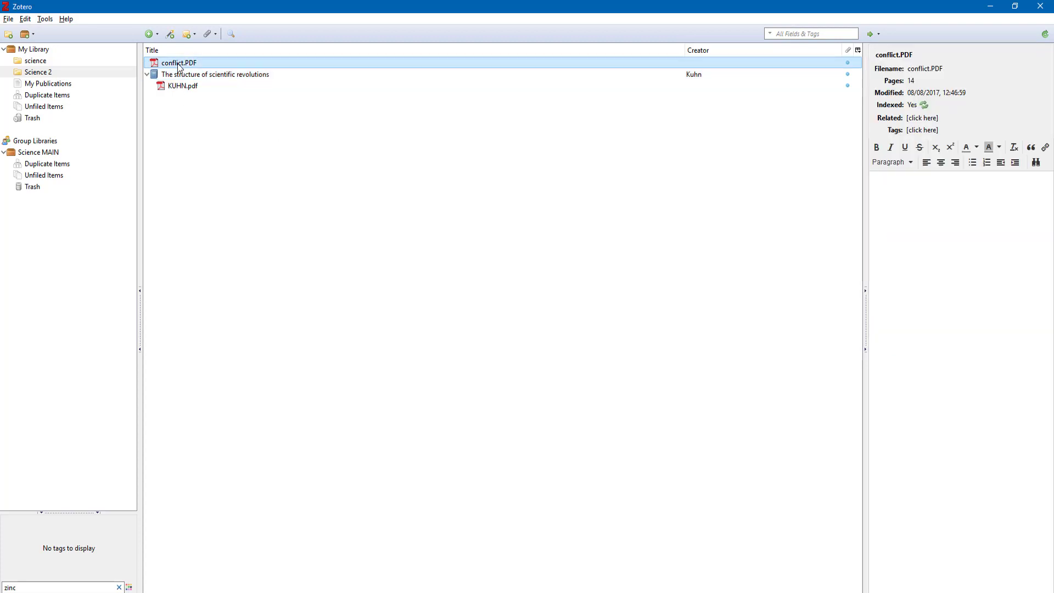
{"action": "right_click", "coordinate": [180, 66]}
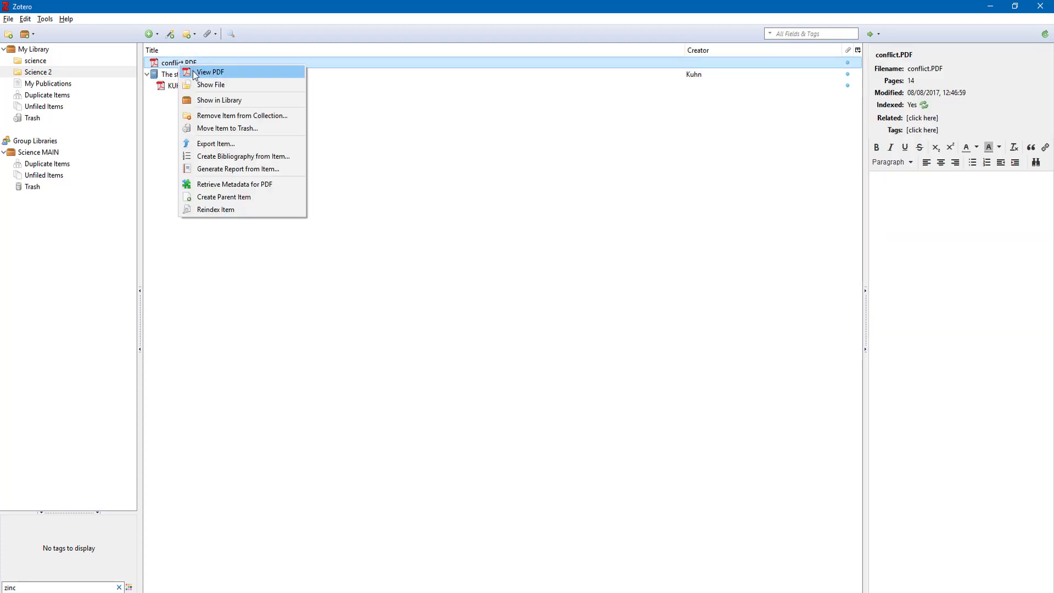
Open conflict.PDF in Acrobat and copy its citation details '(2001) 7, 205-218'
{"action": "left_click", "coordinate": [192, 71]}
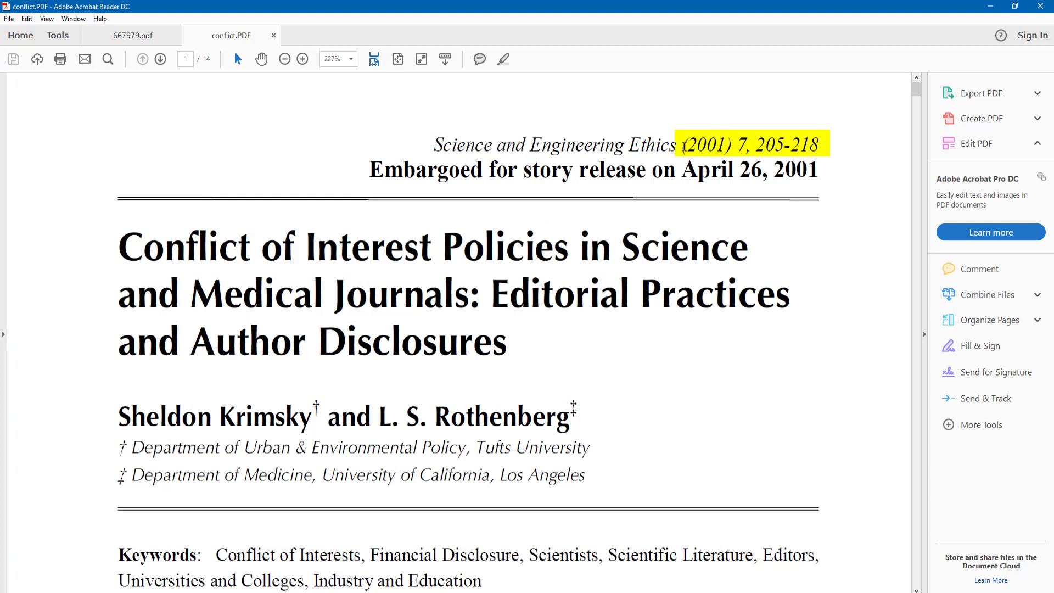
{"action": "left_click_drag", "start_coordinate": [681, 145], "coordinate": [817, 146]}
{"action": "right_click", "coordinate": [803, 148]}
{"action": "left_click", "coordinate": [823, 159]}
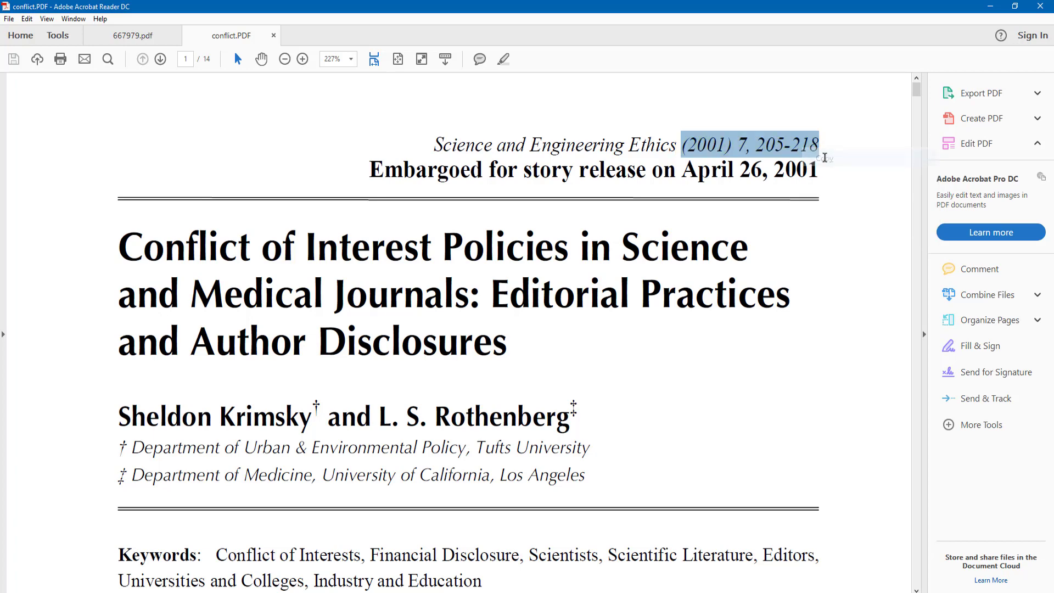
{"action": "left_click", "coordinate": [991, 6]}
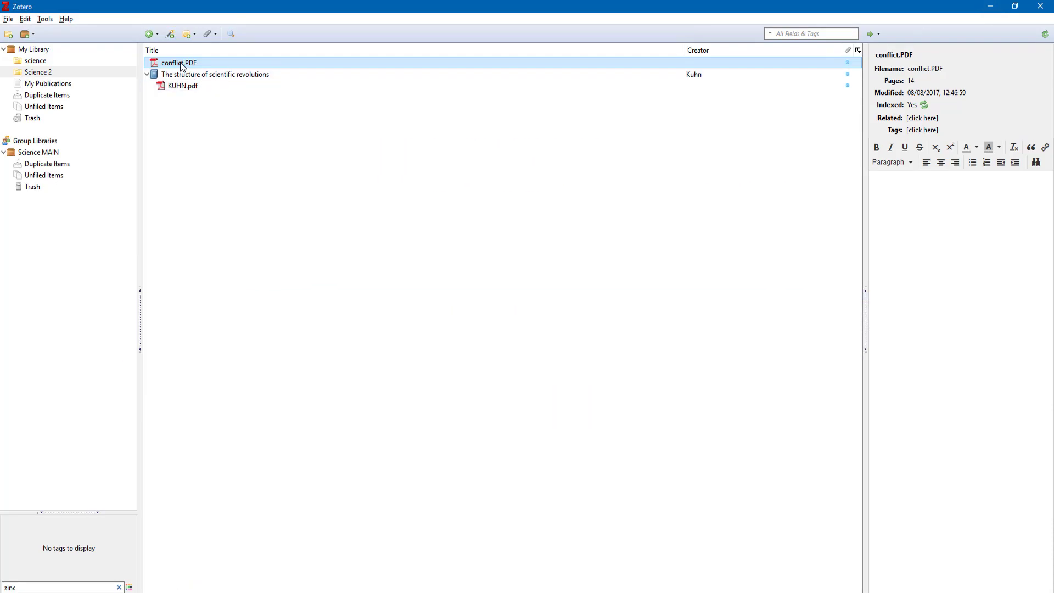
Add four journal articles to Science 2 by pasting the copied numbers into Add Item by Identifier
{"action": "left_click", "coordinate": [170, 34]}
{"action": "key", "text": "ctrl+v"}
{"action": "key", "text": "Return"}
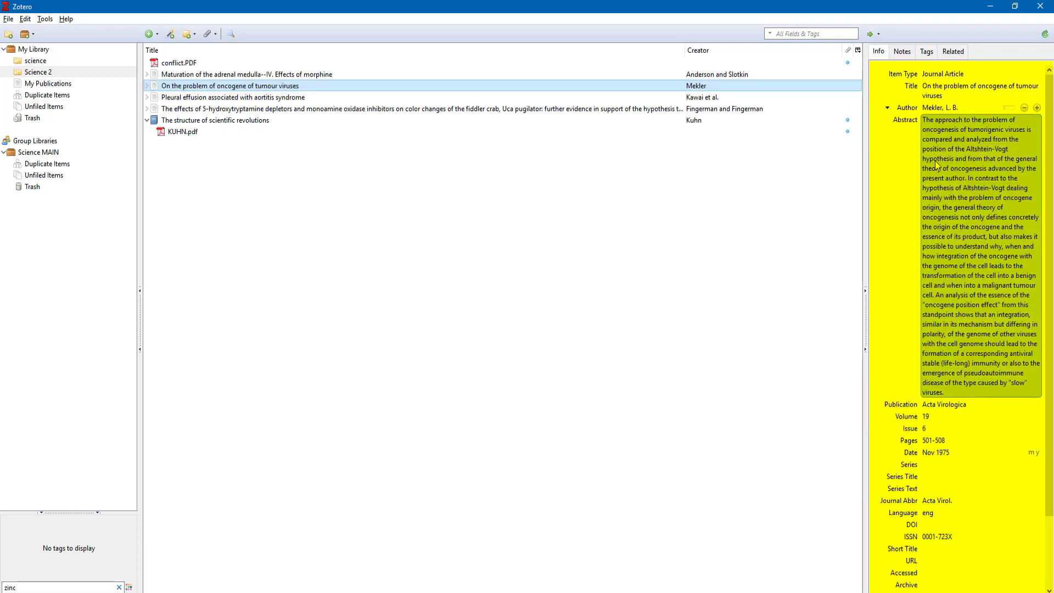
Review the Maturation of the adrenal medulla article's notes, 18 tags and related items
{"action": "left_click", "coordinate": [186, 63]}
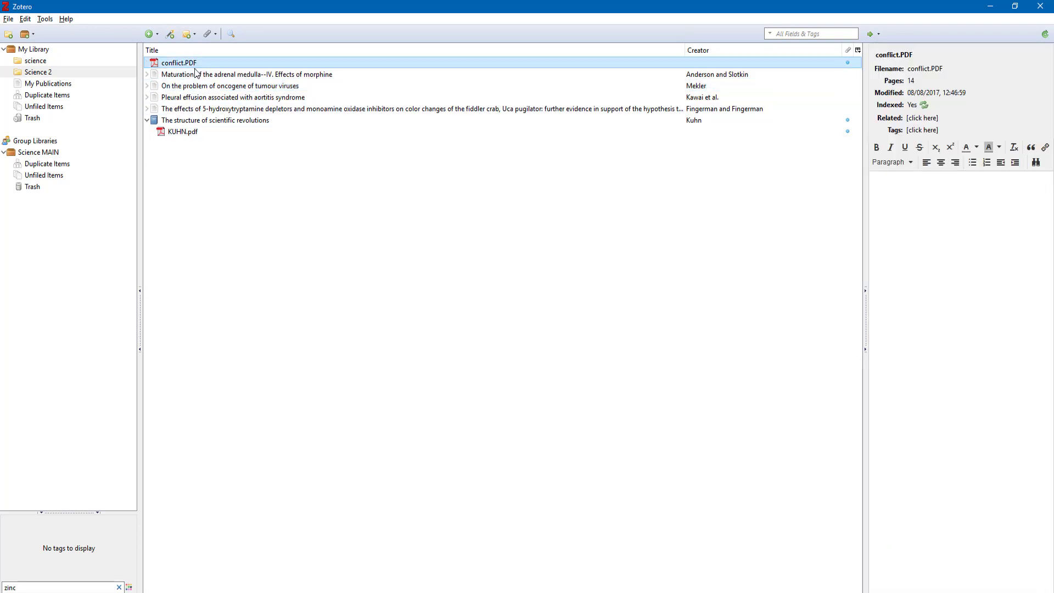
{"action": "left_click", "coordinate": [199, 77]}
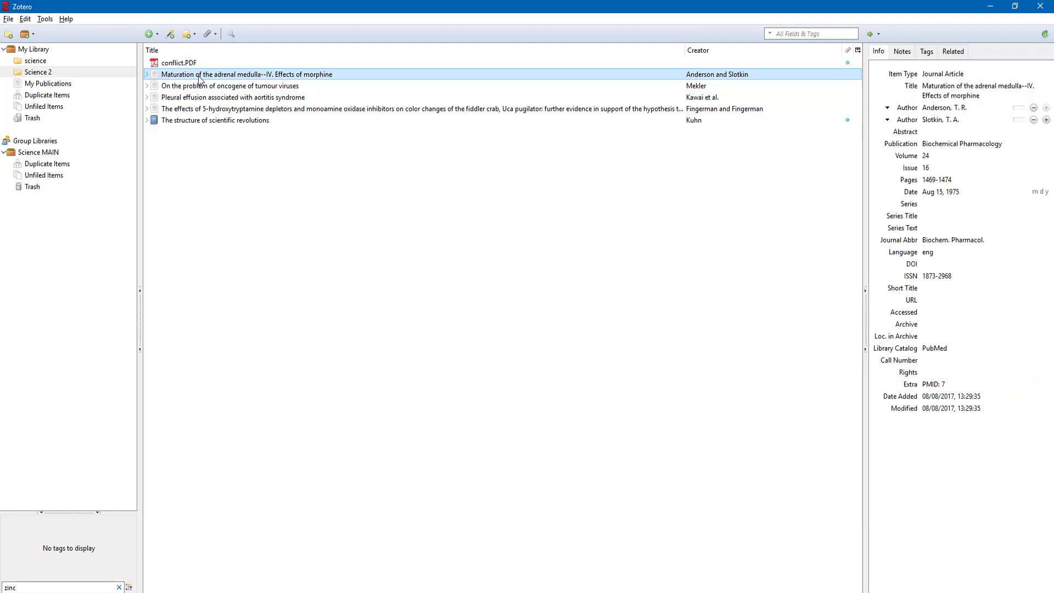
{"action": "left_click", "coordinate": [904, 55]}
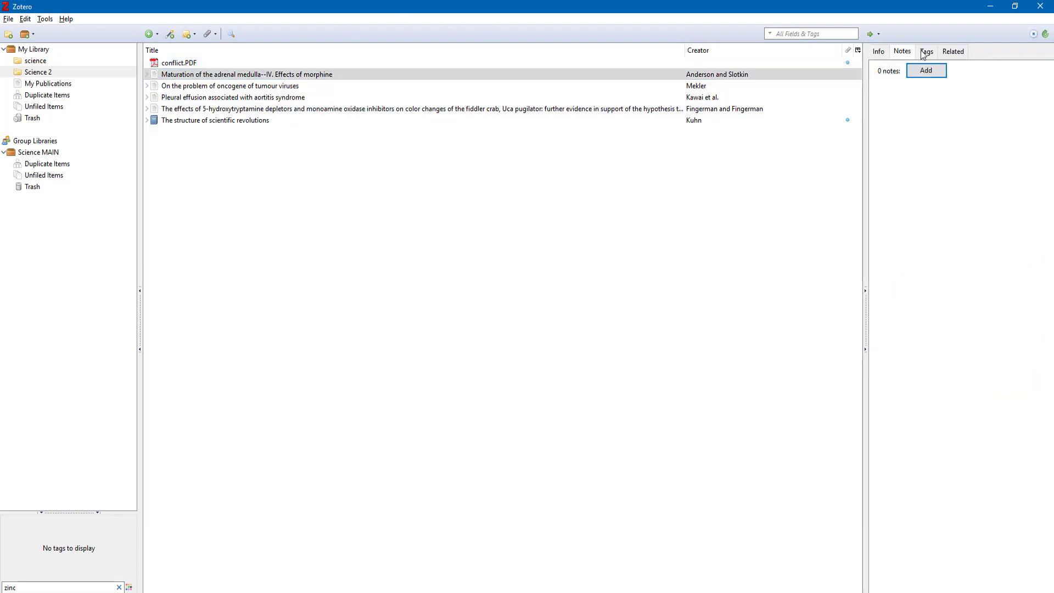
{"action": "left_click", "coordinate": [924, 53]}
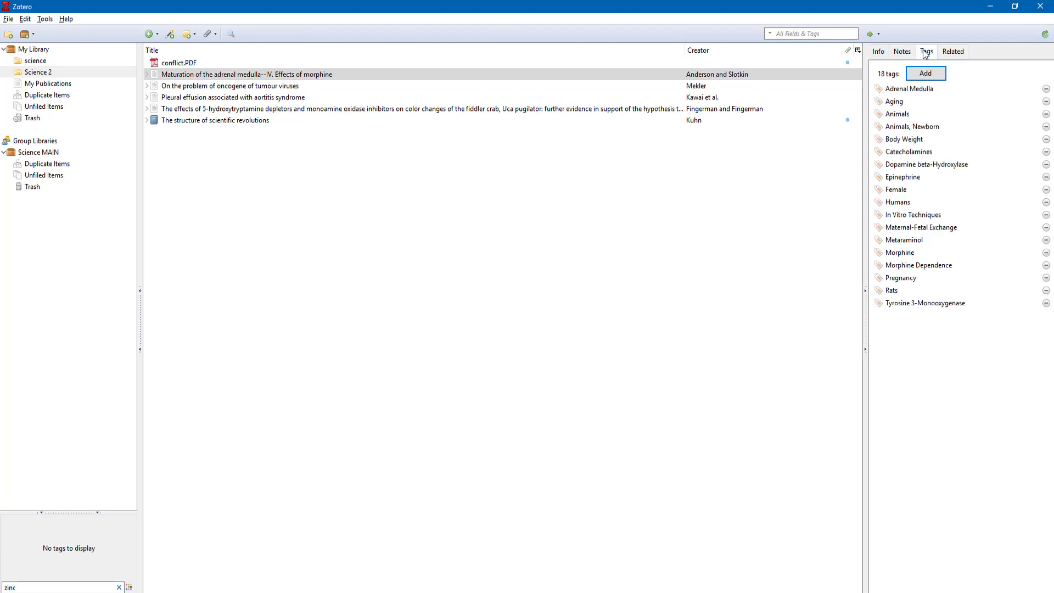
{"action": "left_click", "coordinate": [947, 53]}
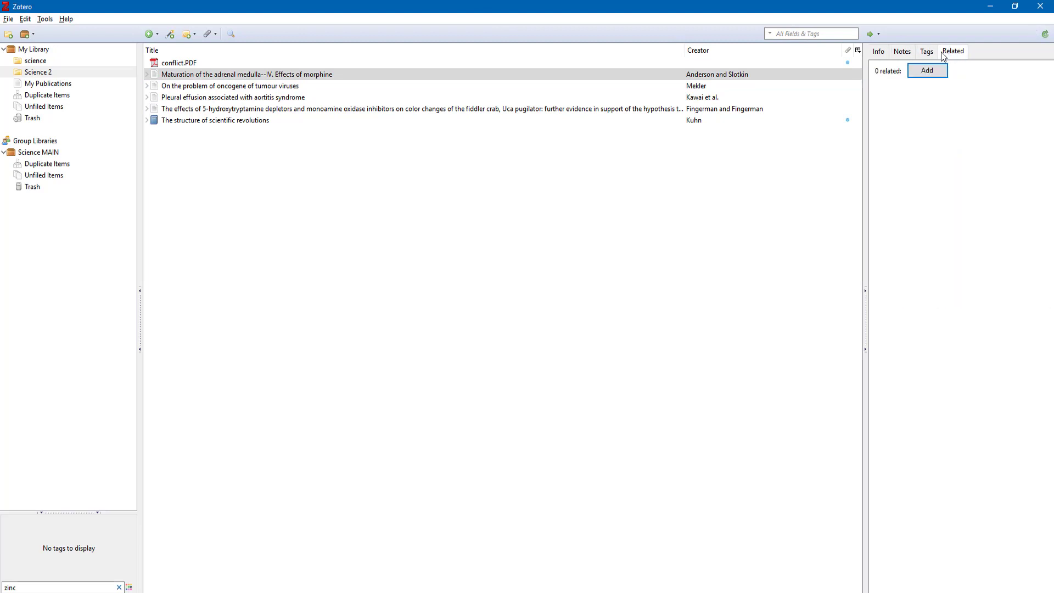
{"action": "left_click", "coordinate": [926, 51]}
{"action": "left_click", "coordinate": [879, 51]}
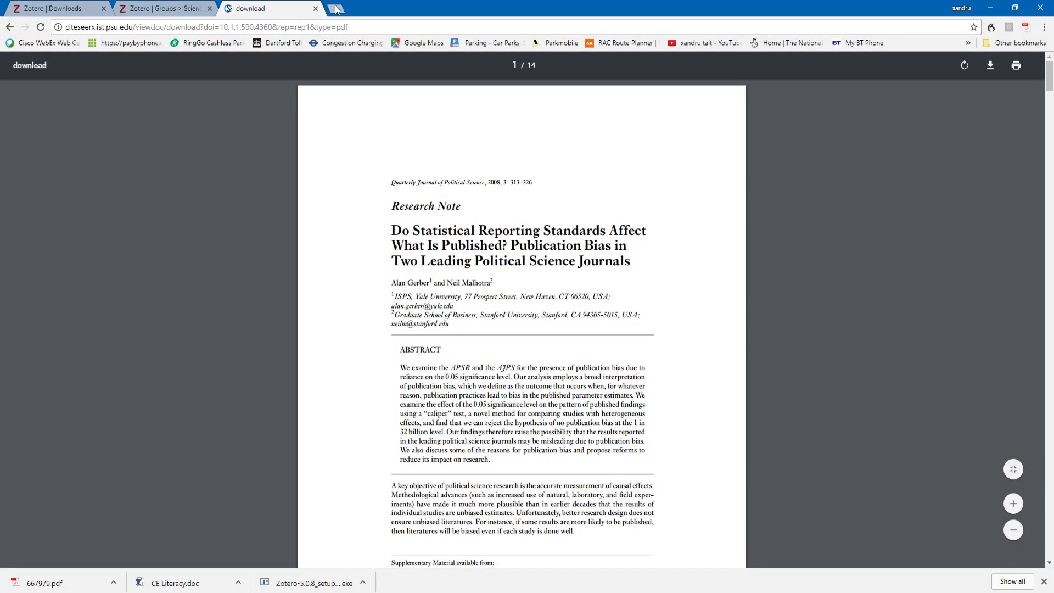
Open jstor.org in a new browser tab and go to its Advanced Search page
{"action": "left_click", "coordinate": [335, 9]}
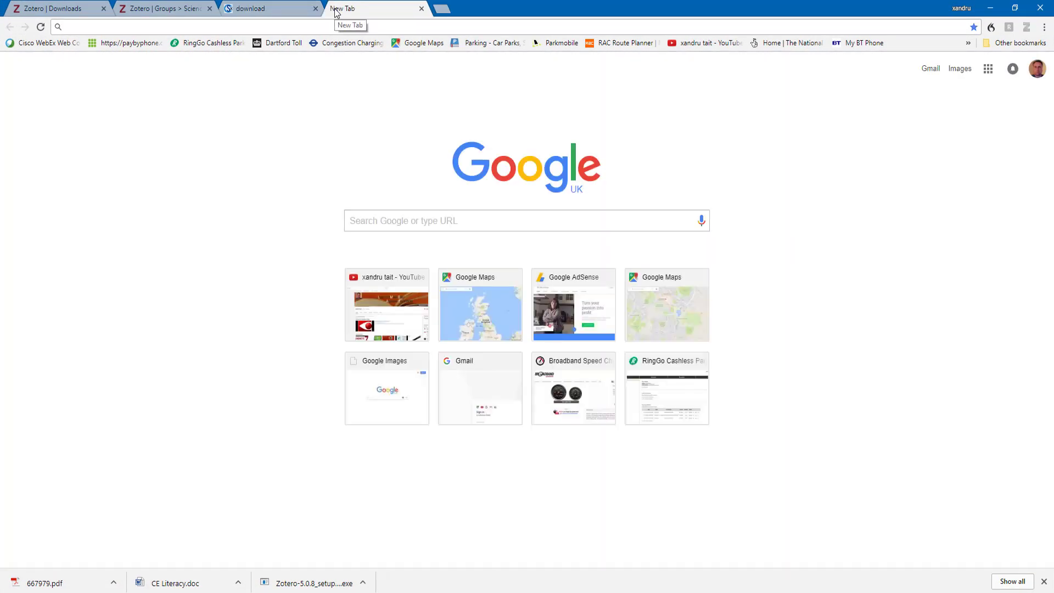
{"action": "type", "text": "jsto"}
{"action": "key", "text": "Return"}
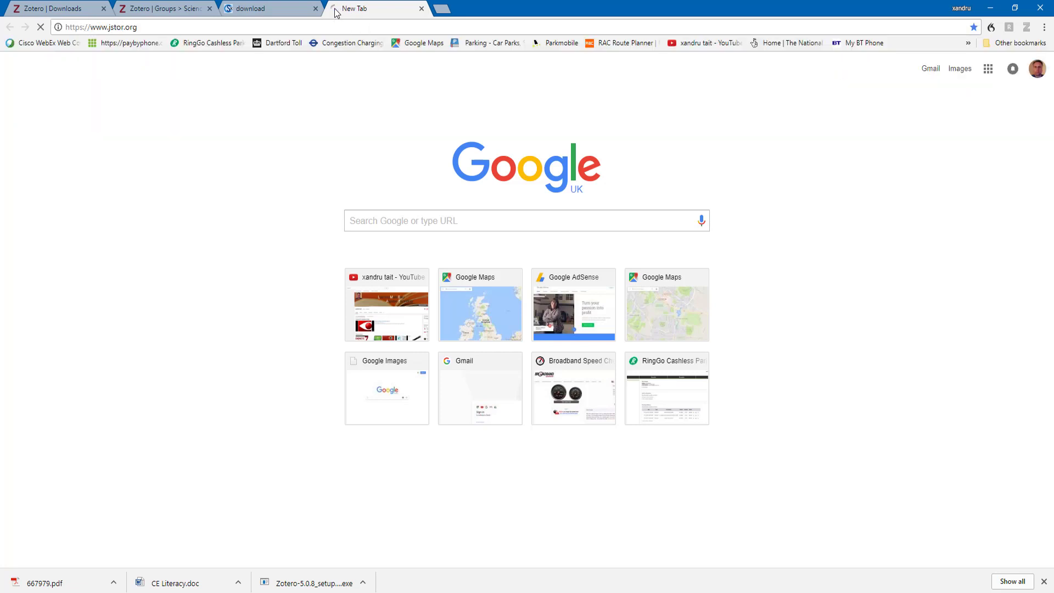
{"action": "left_click", "coordinate": [380, 116]}
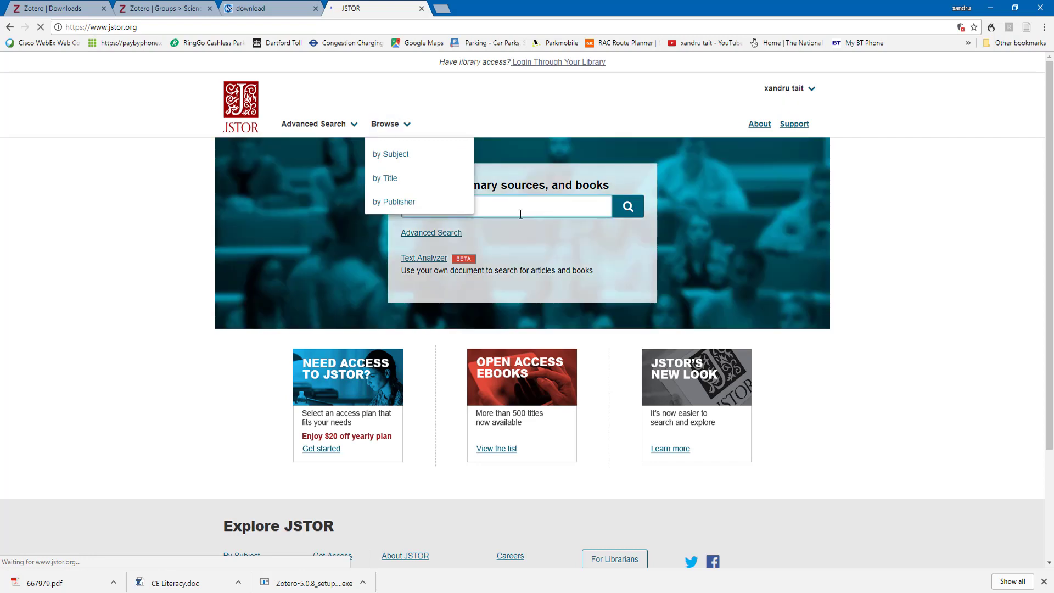
{"action": "left_click", "coordinate": [507, 205]}
{"action": "key", "text": "Return"}
Search JSTOR for 'science' and tick the Journals content type
{"action": "left_click", "coordinate": [258, 184]}
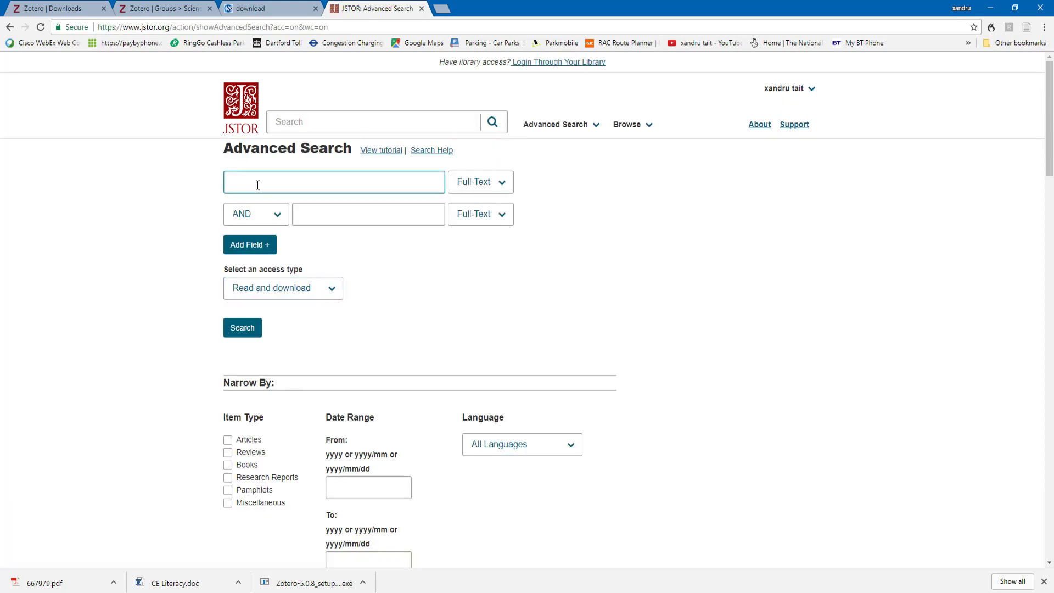
{"action": "type", "text": "science"}
{"action": "key", "text": "Return"}
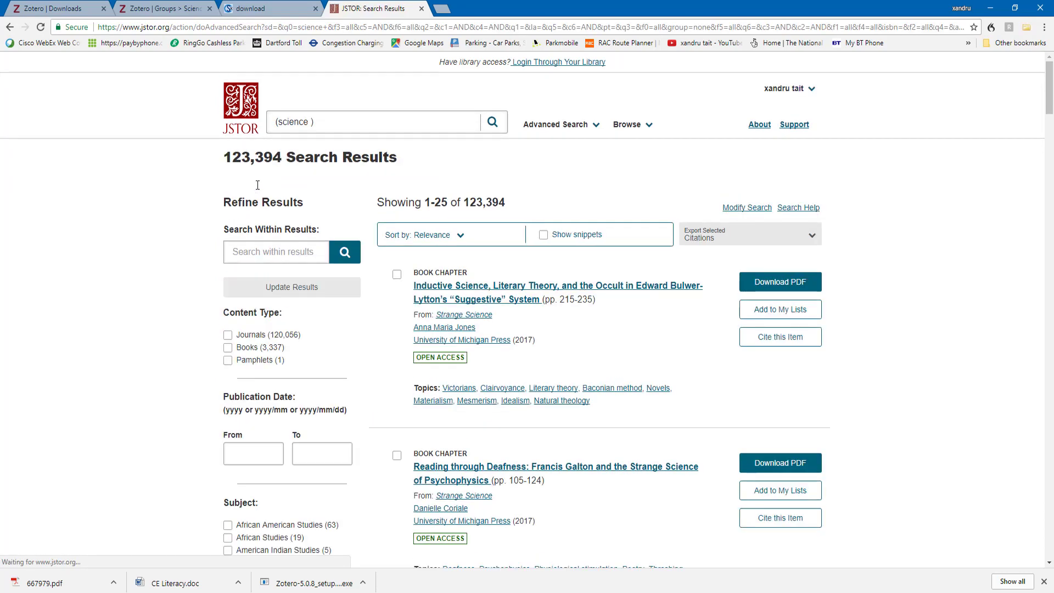
{"action": "scroll", "coordinate": [537, 391], "scroll_direction": "down", "scroll_amount": 2}
{"action": "scroll", "coordinate": [538, 391], "scroll_direction": "up", "scroll_amount": 2}
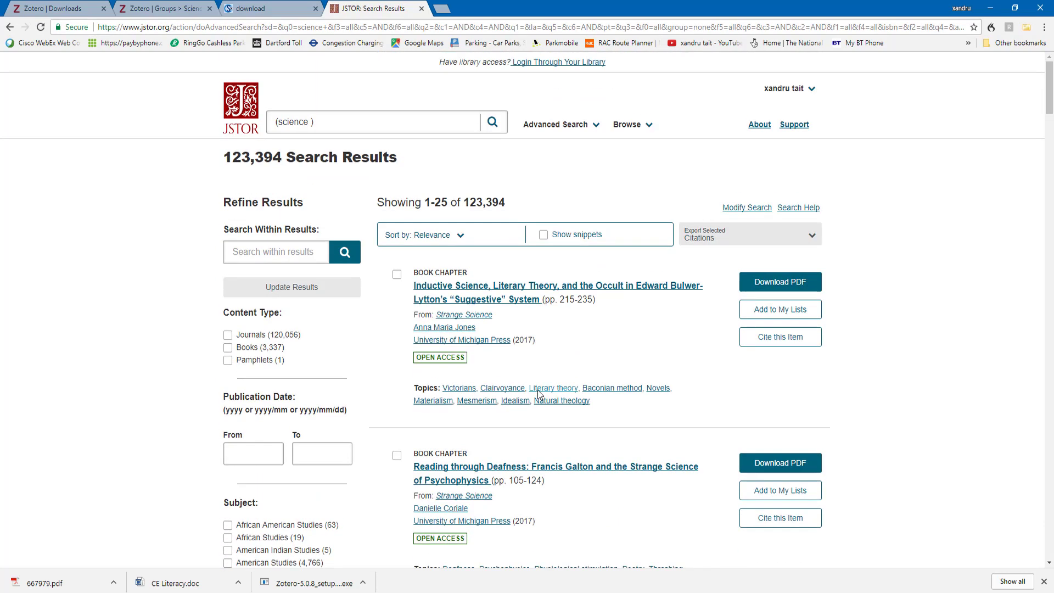
{"action": "left_click", "coordinate": [227, 334]}
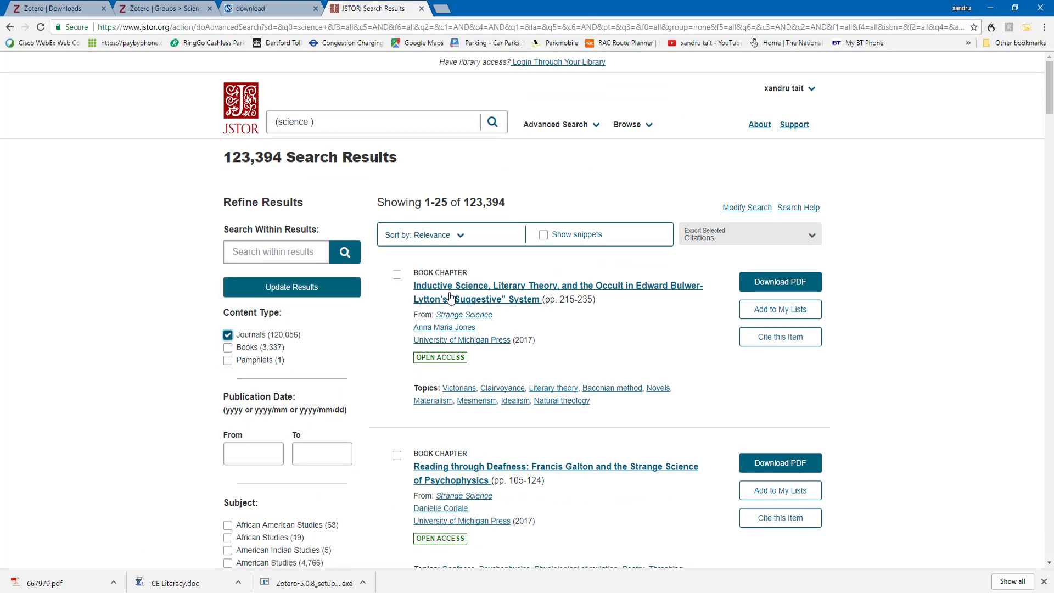
Apply the Journals filter and tick Shape of the History of Science, Applied Science, Introduction and Beyond Postcolonialism
{"action": "left_click", "coordinate": [289, 291]}
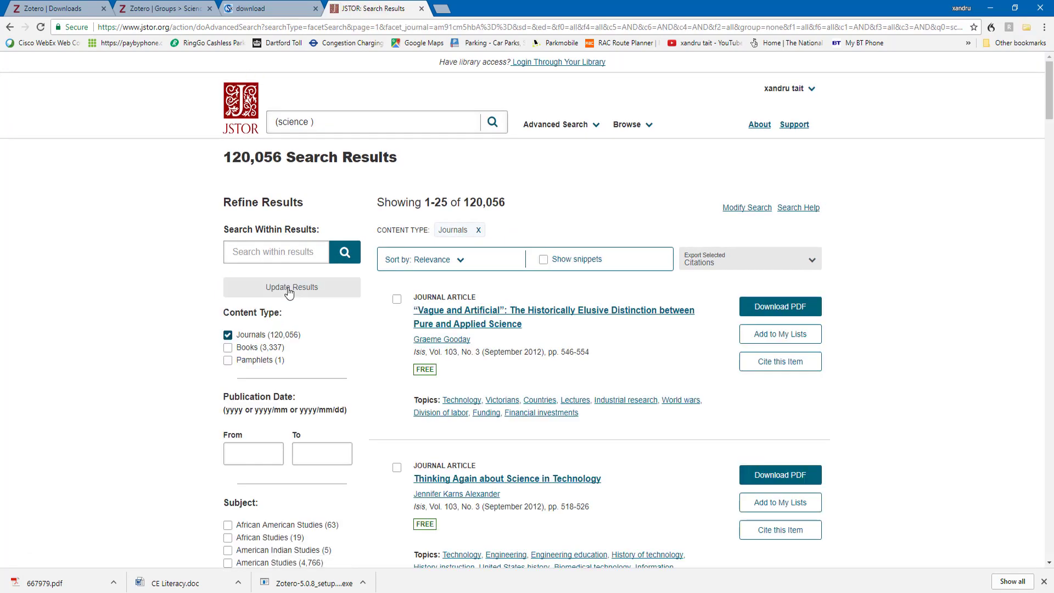
{"action": "scroll", "coordinate": [561, 471], "scroll_direction": "down", "scroll_amount": 7}
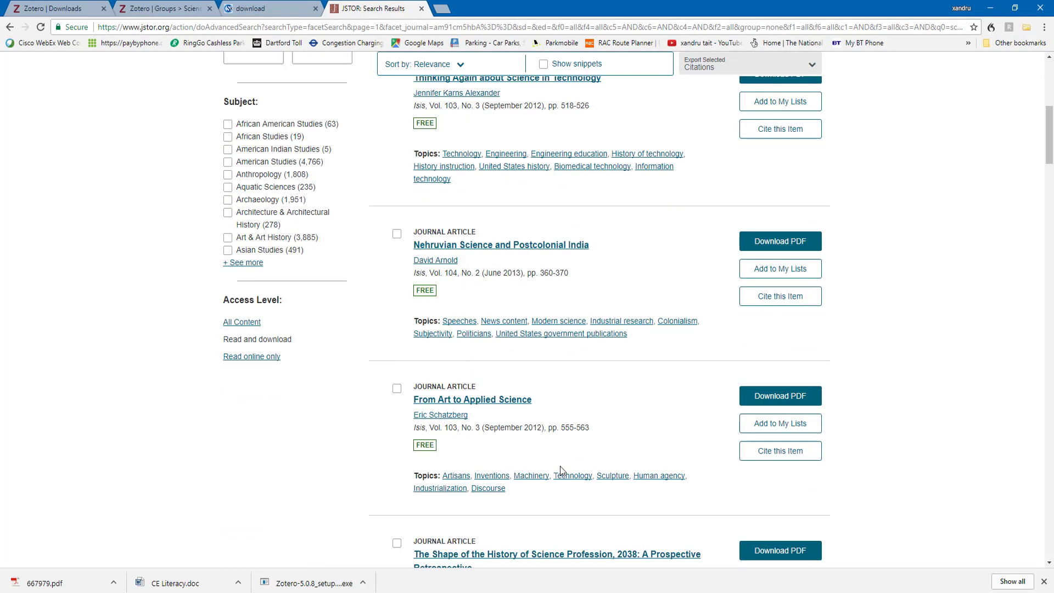
{"action": "scroll", "coordinate": [561, 470], "scroll_direction": "up", "scroll_amount": 7}
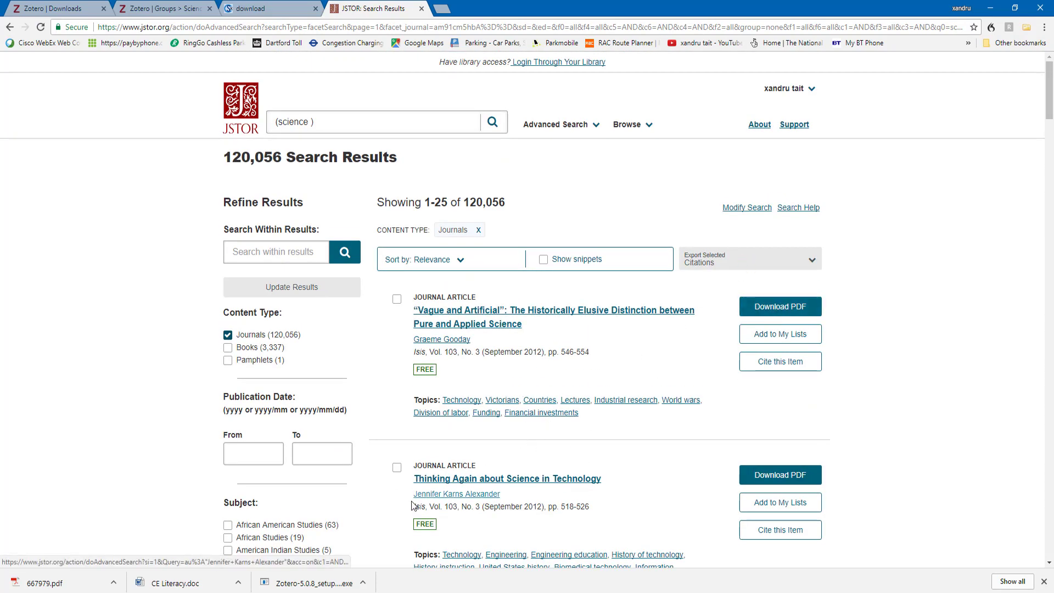
{"action": "scroll", "coordinate": [417, 501], "scroll_direction": "down", "scroll_amount": 5}
{"action": "scroll", "coordinate": [417, 501], "scroll_direction": "down", "scroll_amount": 5}
{"action": "left_click", "coordinate": [397, 429]}
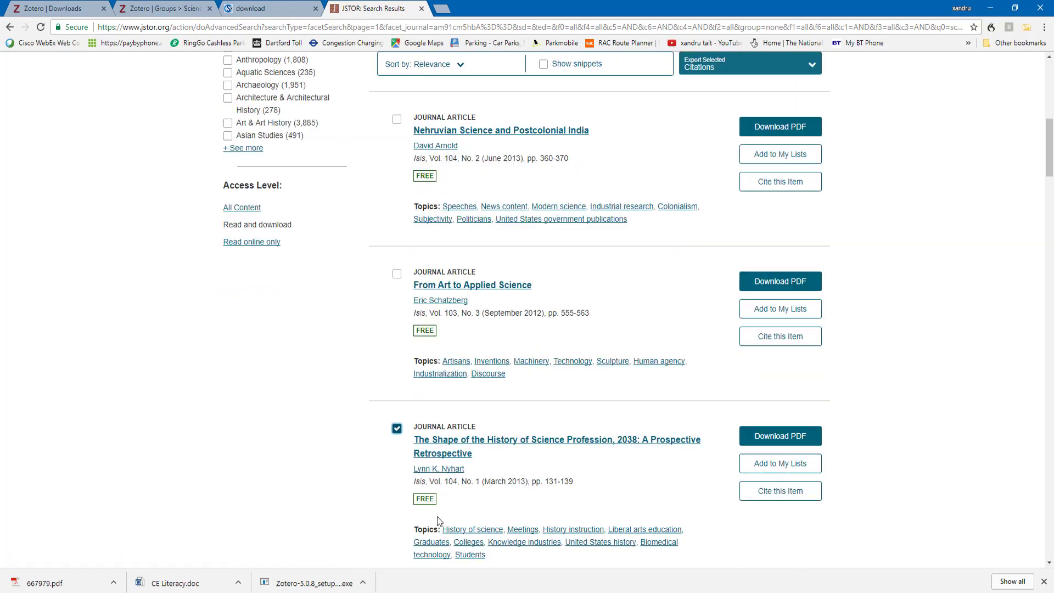
{"action": "scroll", "coordinate": [431, 466], "scroll_direction": "down", "scroll_amount": 5}
{"action": "left_click", "coordinate": [397, 323]}
{"action": "scroll", "coordinate": [391, 355], "scroll_direction": "down", "scroll_amount": 4}
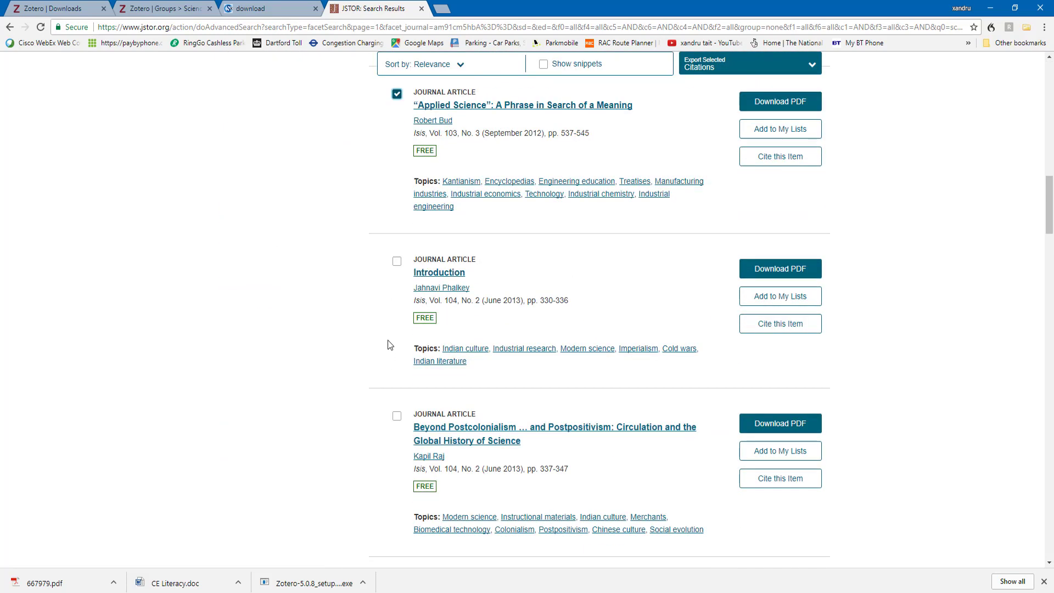
{"action": "left_click", "coordinate": [396, 263]}
{"action": "left_click", "coordinate": [397, 417]}
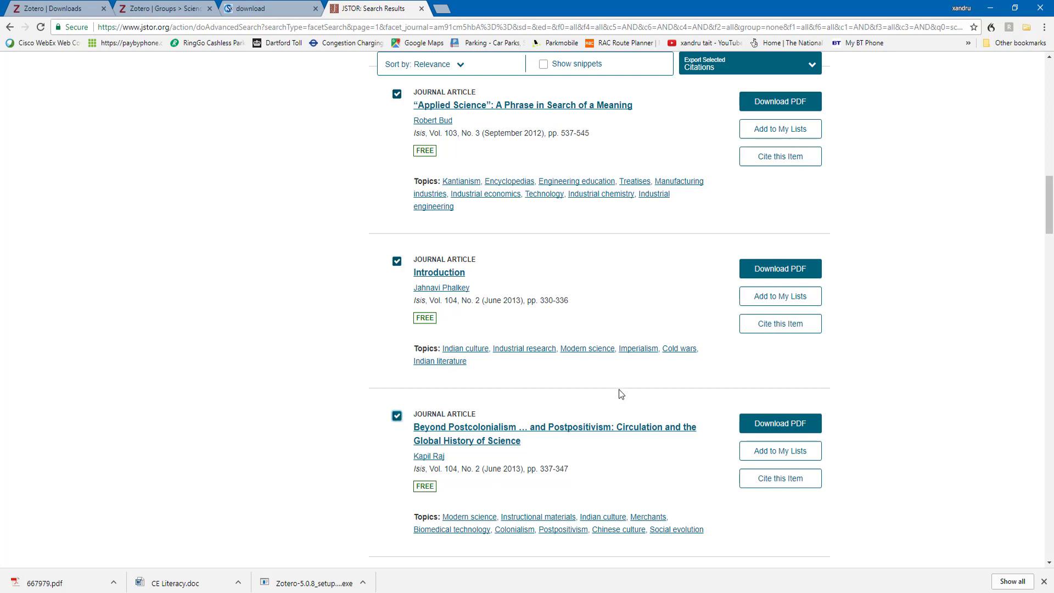
Save the Beyond Postcolonialism PDF as 670951.pdf in the Science 234 folder and return to the results
{"action": "left_click", "coordinate": [759, 423]}
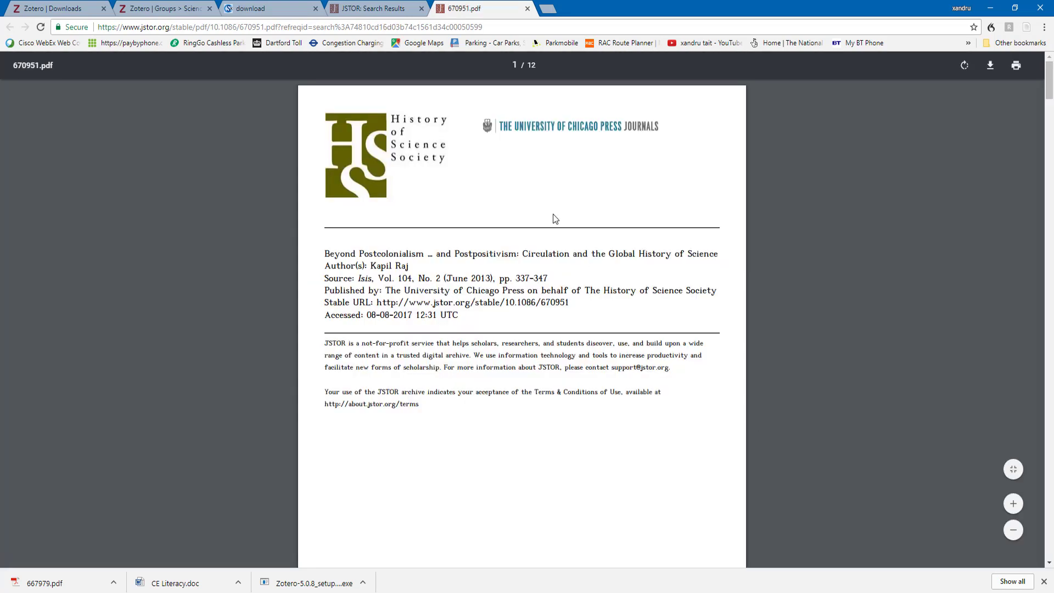
{"action": "left_click", "coordinate": [990, 66]}
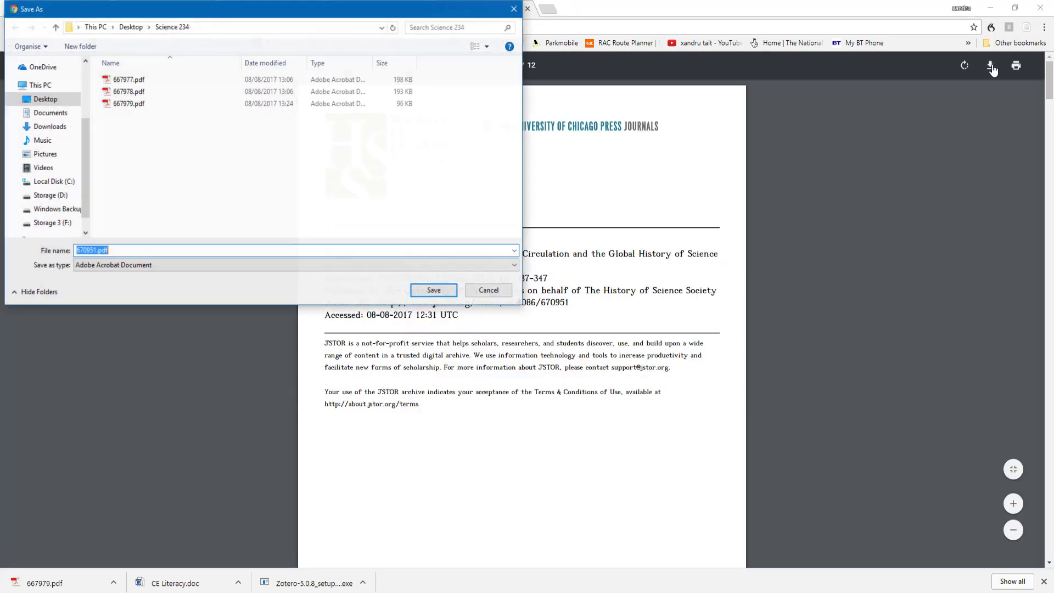
{"action": "left_click", "coordinate": [433, 289]}
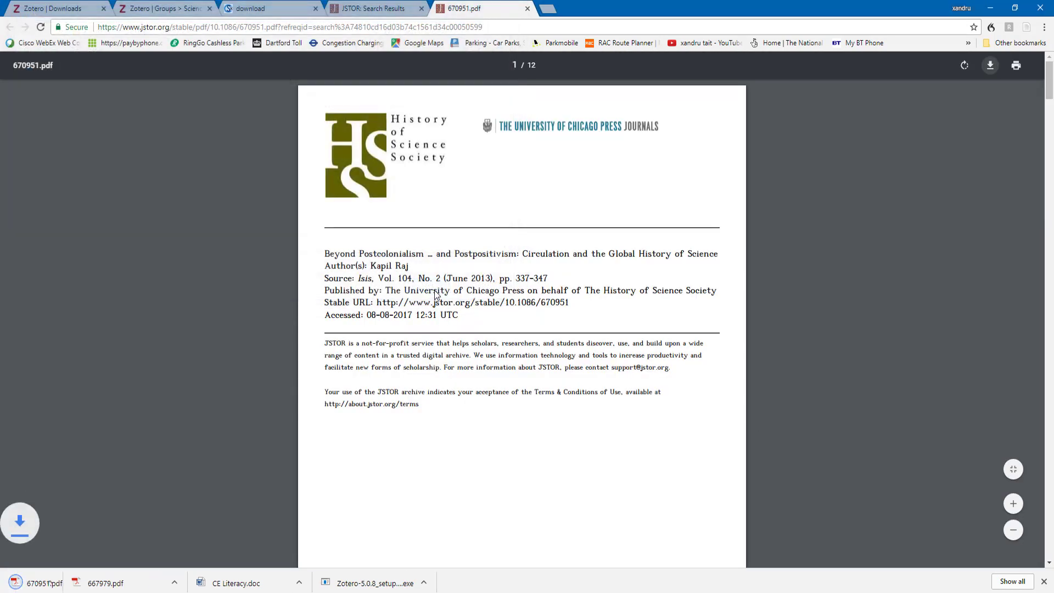
{"action": "left_click", "coordinate": [282, 8]}
{"action": "left_click", "coordinate": [354, 10]}
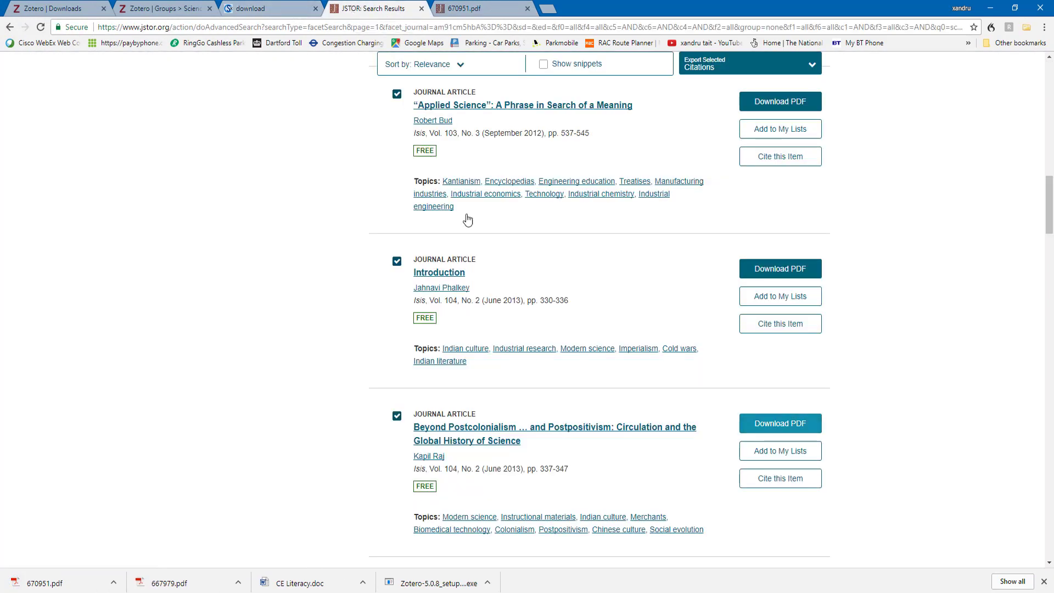
{"action": "scroll", "coordinate": [609, 341], "scroll_direction": "down", "scroll_amount": 5}
{"action": "scroll", "coordinate": [624, 392], "scroll_direction": "up", "scroll_amount": 6}
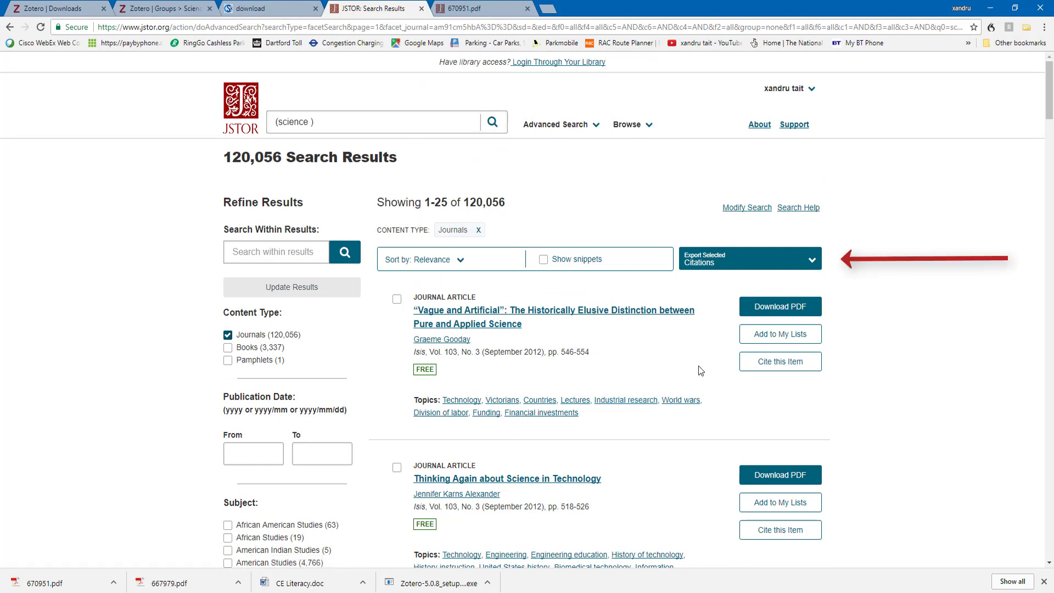
Export the four ticked articles as a RIS file and open citations (1).ris in Zotero
{"action": "left_click", "coordinate": [712, 261]}
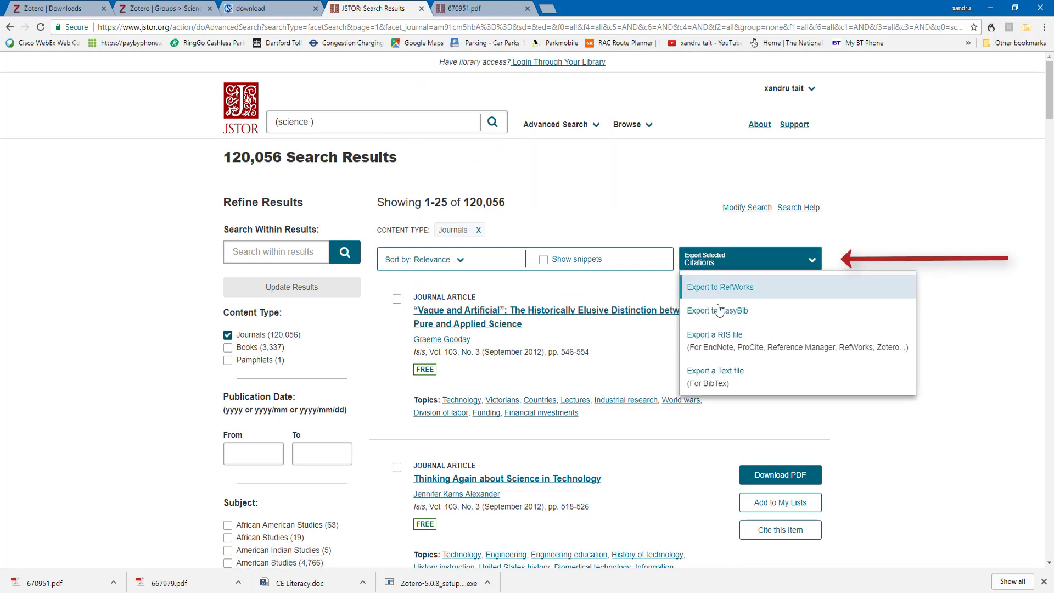
{"action": "left_click", "coordinate": [721, 354]}
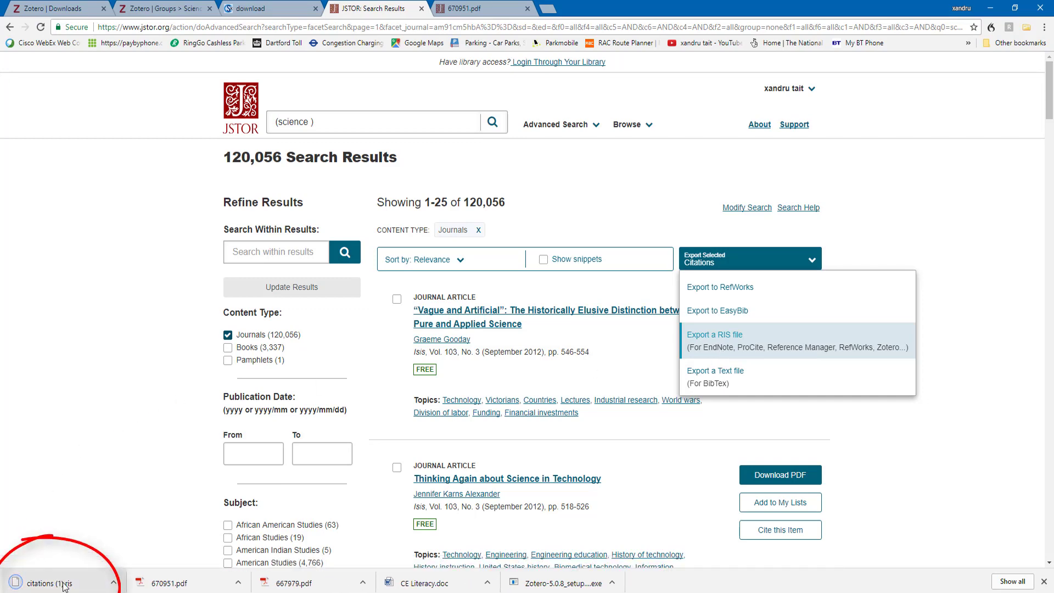
{"action": "left_click", "coordinate": [64, 583]}
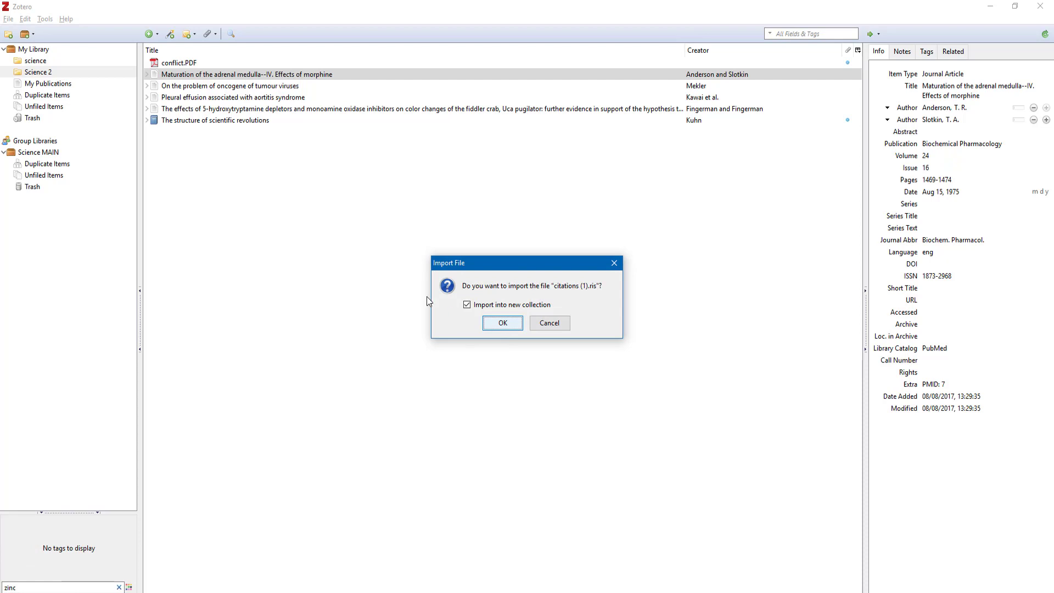
Cancel the import and create a new collection named 'Jstor science' under My Library
{"action": "left_click", "coordinate": [549, 324]}
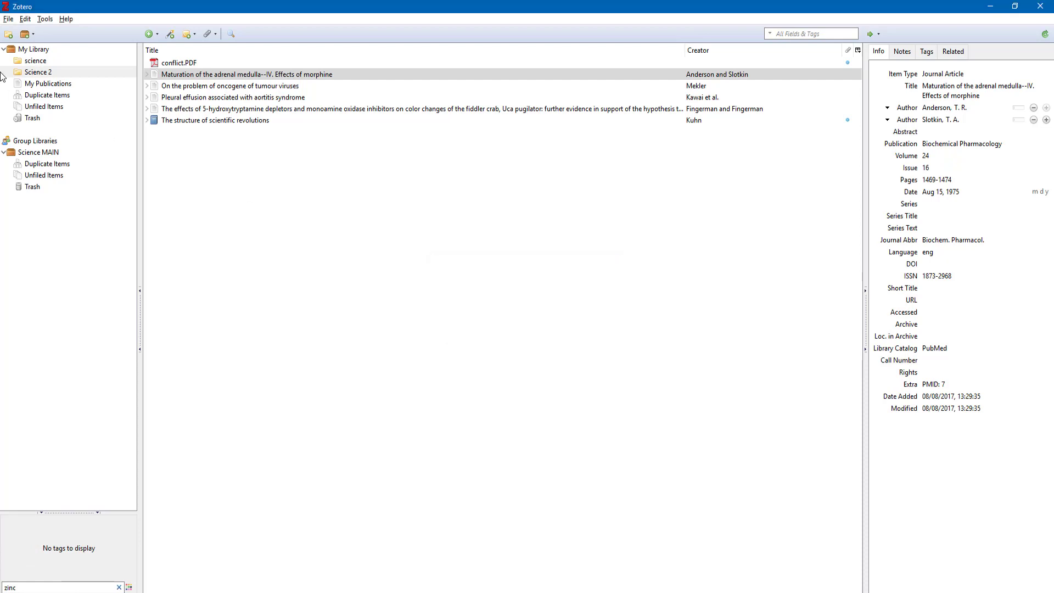
{"action": "right_click", "coordinate": [35, 54]}
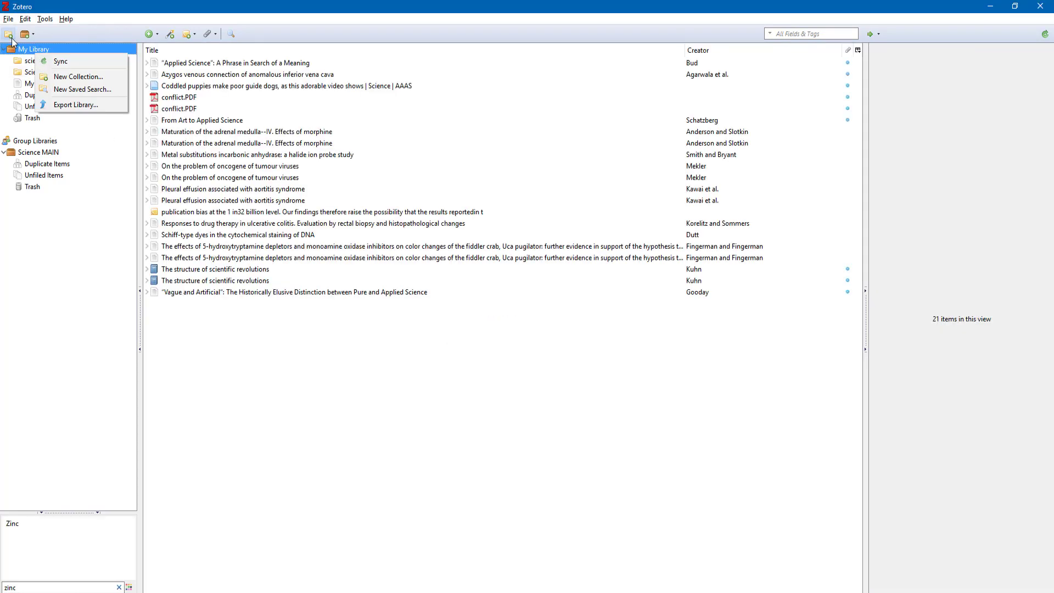
{"action": "left_click", "coordinate": [78, 76]}
{"action": "key", "text": "Caps_Lock"}
{"action": "type", "text": "J"}
{"action": "key", "text": "Caps_Lock"}
{"action": "type", "text": "stor science"}
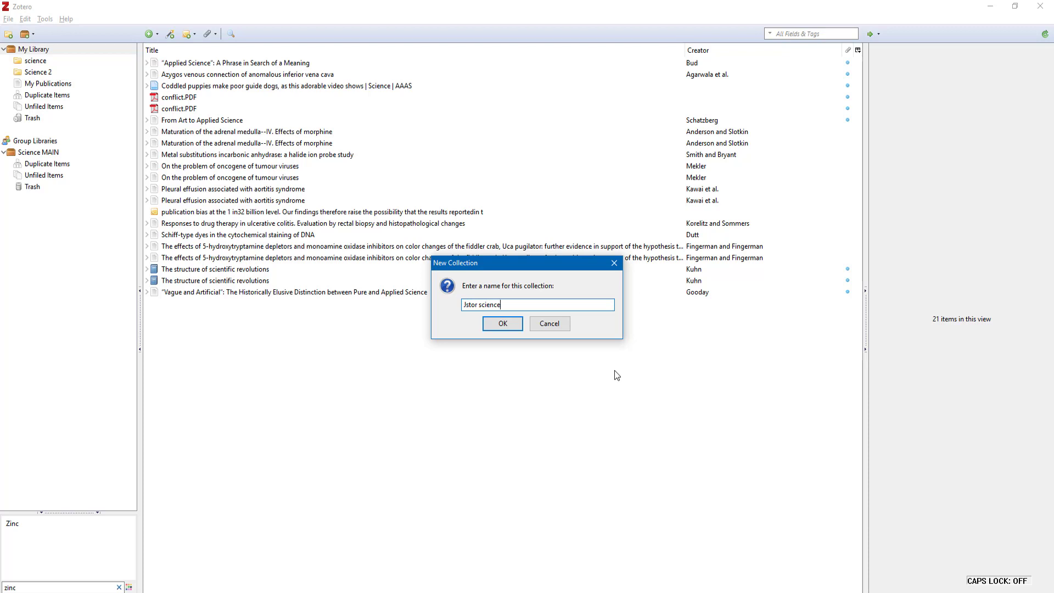
{"action": "left_click", "coordinate": [501, 324]}
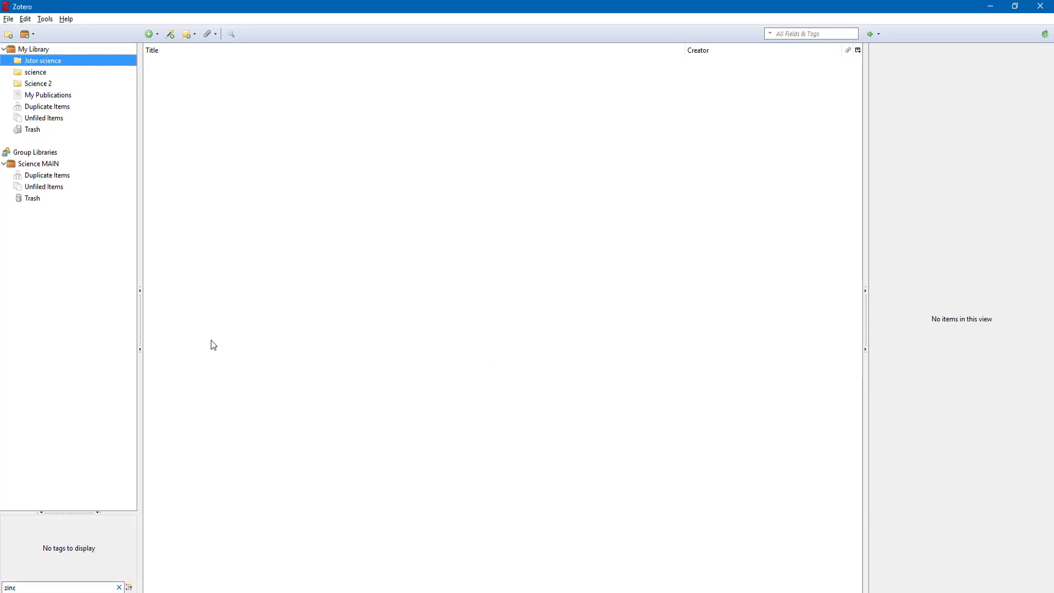
Re-export the ticked JSTOR articles as RIS and open citations (2).ris in Zotero
{"action": "key", "text": "alt+Tab"}
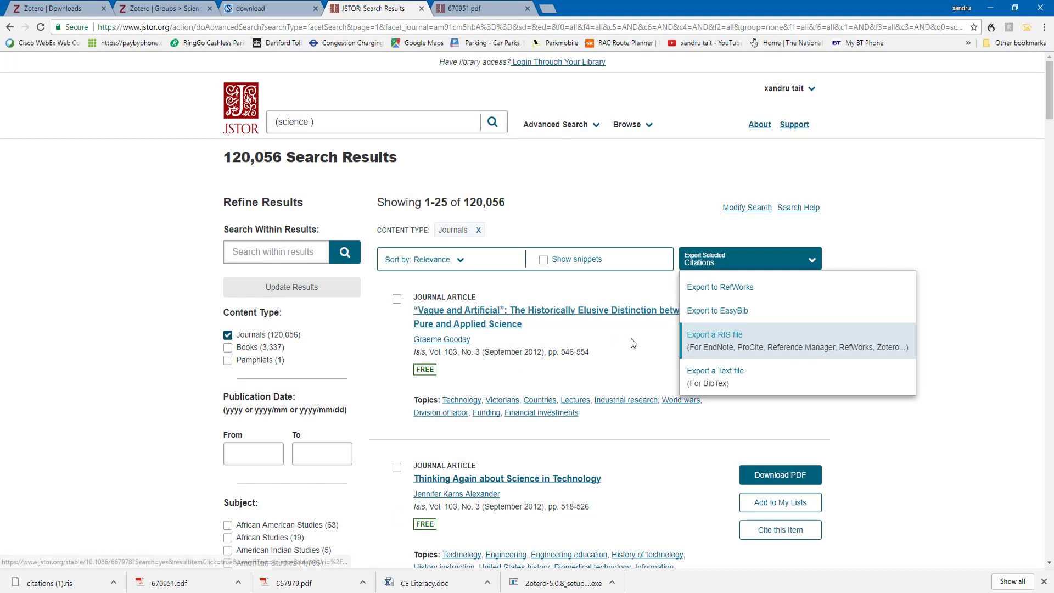
{"action": "left_click", "coordinate": [711, 342]}
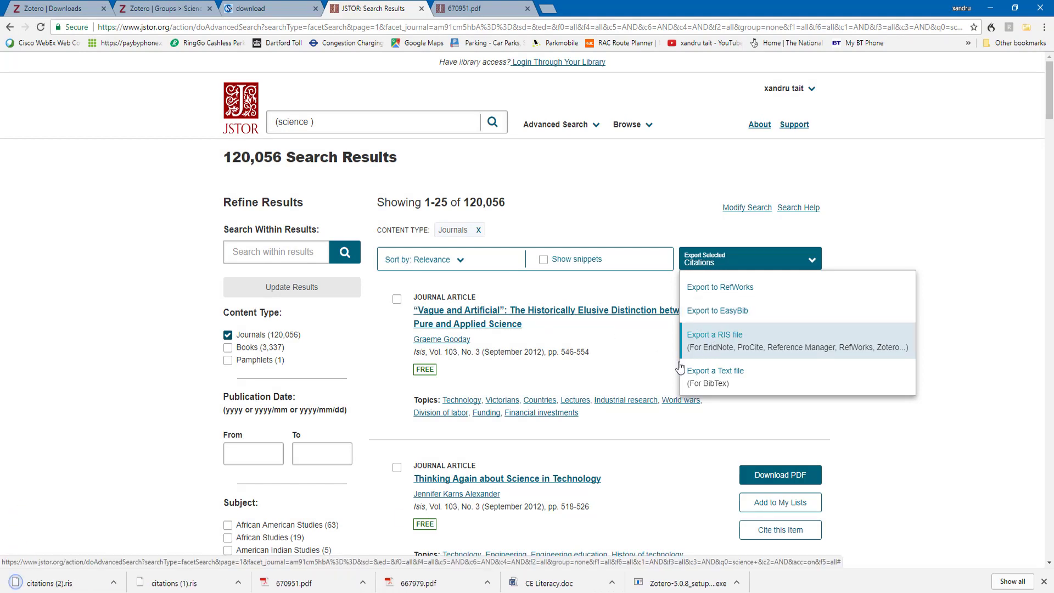
{"action": "left_click", "coordinate": [62, 586]}
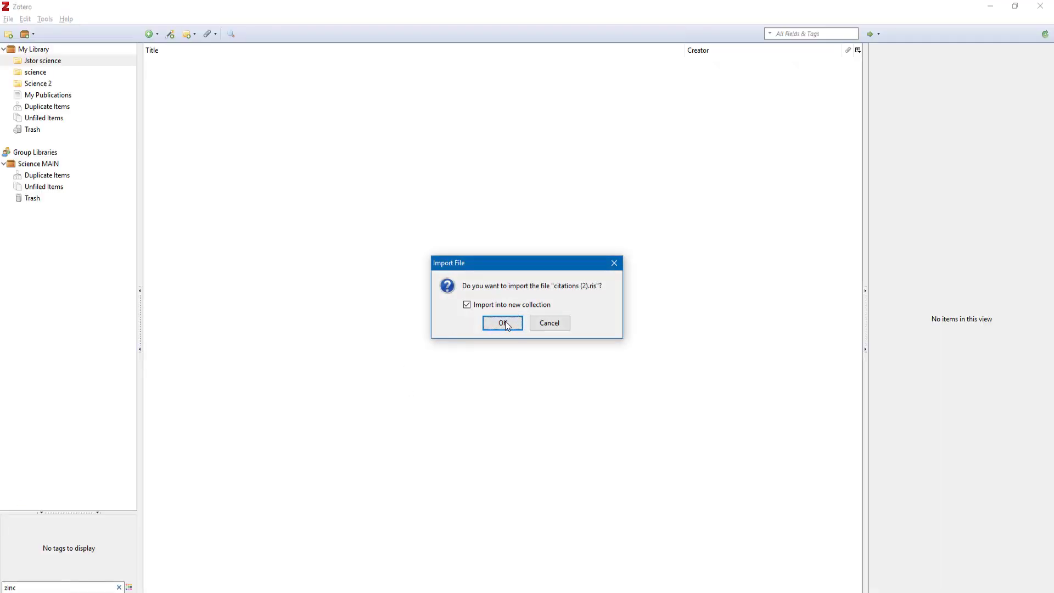
Import citations (2).ris into a new collection and select the Applied Science item
{"action": "left_click", "coordinate": [503, 322]}
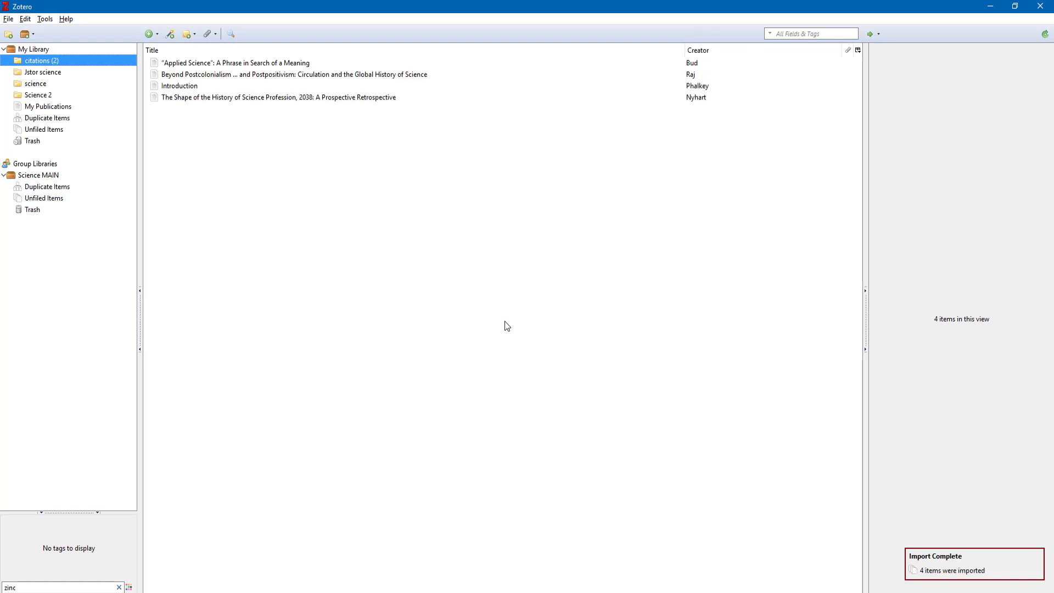
{"action": "left_click", "coordinate": [210, 64]}
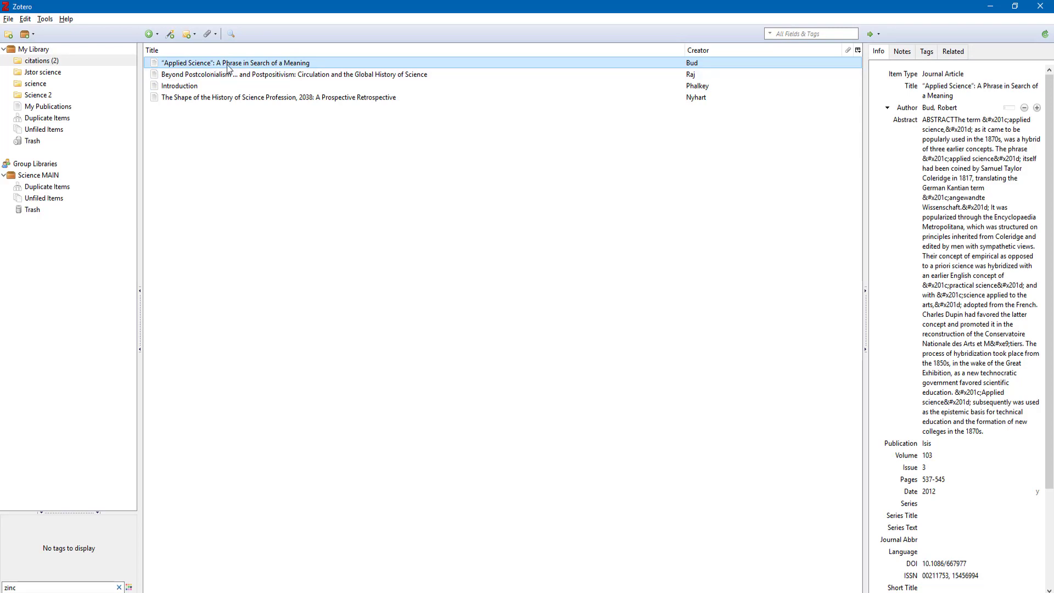
{"action": "right_click", "coordinate": [228, 66]}
{"action": "mouse_move", "coordinate": [258, 118]}
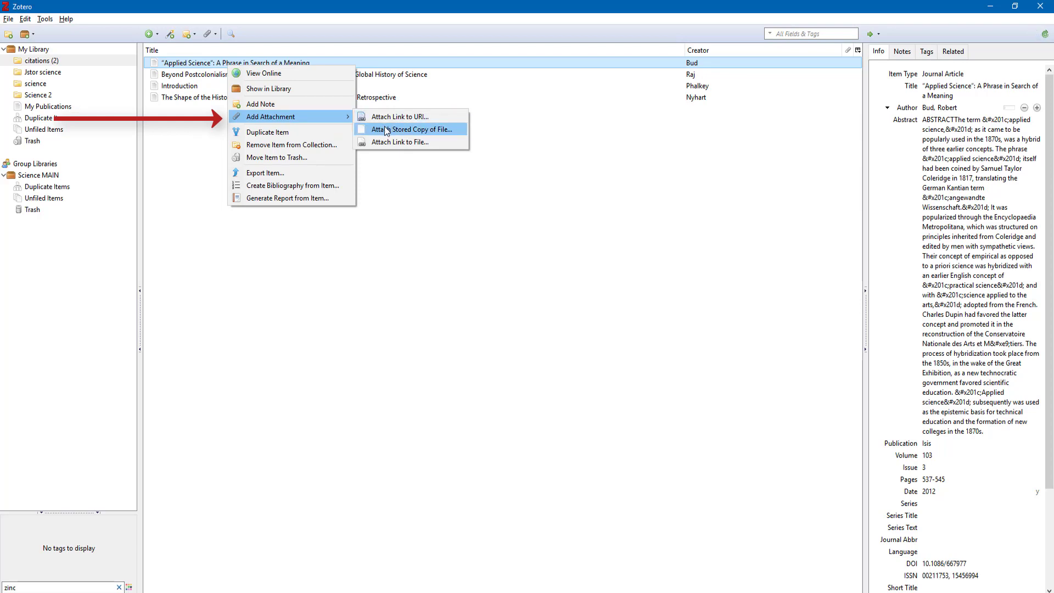
{"action": "left_click", "coordinate": [403, 184]}
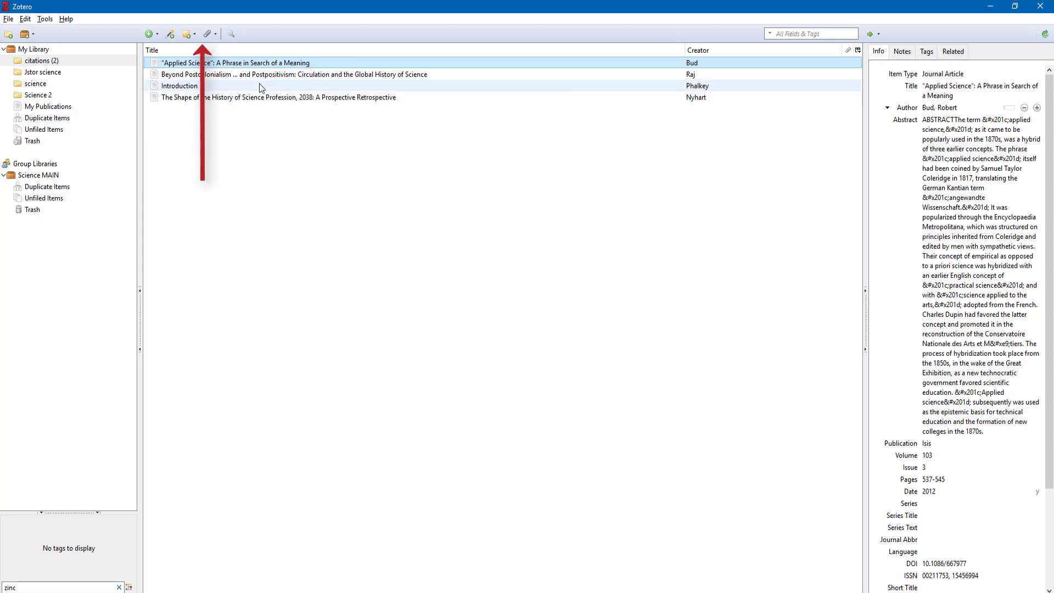
Attach 670951.pdf from the Science 234 folder to Applied Science as a linked file
{"action": "left_click", "coordinate": [207, 34]}
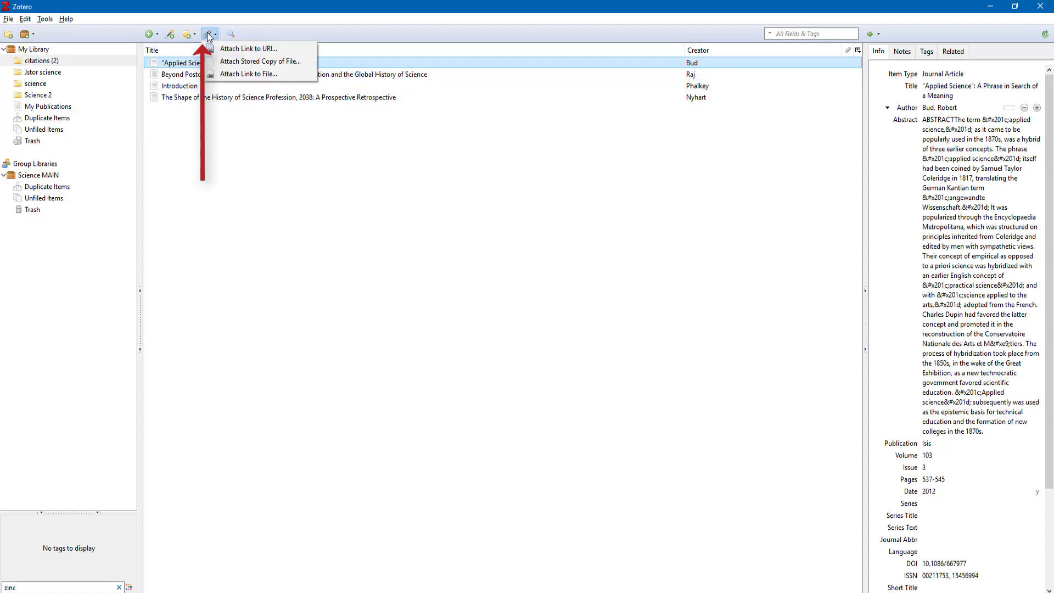
{"action": "left_click", "coordinate": [238, 74]}
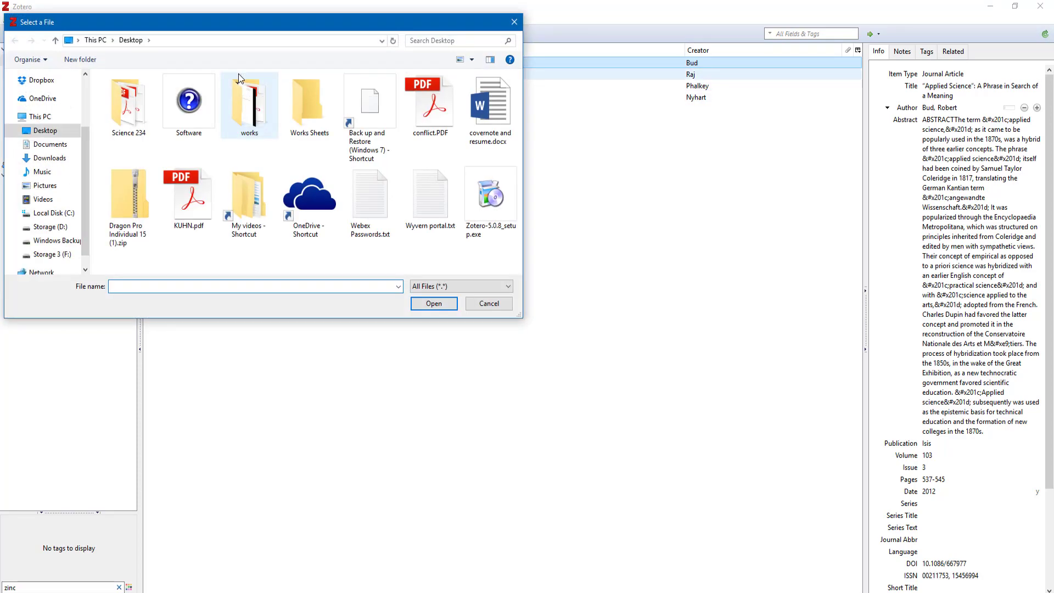
{"action": "double_click", "coordinate": [137, 104]}
{"action": "left_click", "coordinate": [143, 129]}
{"action": "double_click", "coordinate": [143, 130]}
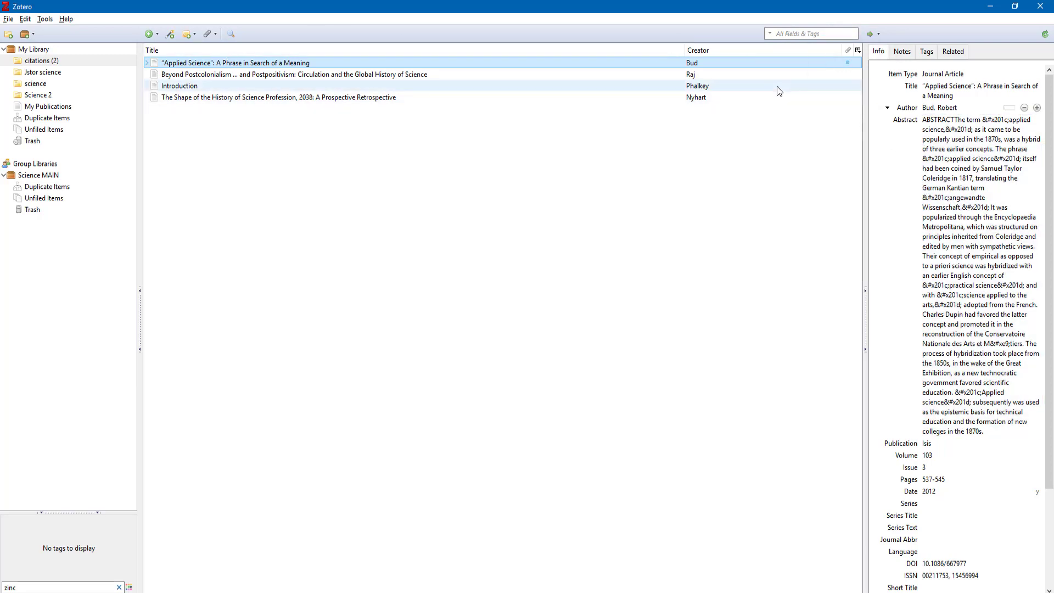
Open 670951.pdf in Acrobat Reader, copy its Beyond Postcolonialism citation lines, and return to Zotero
{"action": "right_click", "coordinate": [845, 62]}
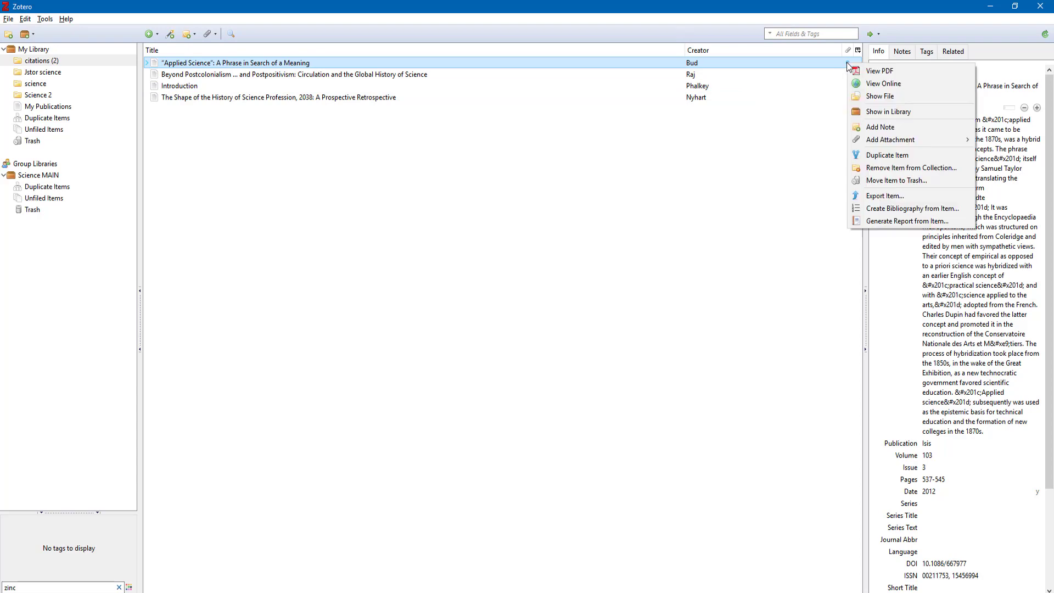
{"action": "left_click", "coordinate": [860, 68]}
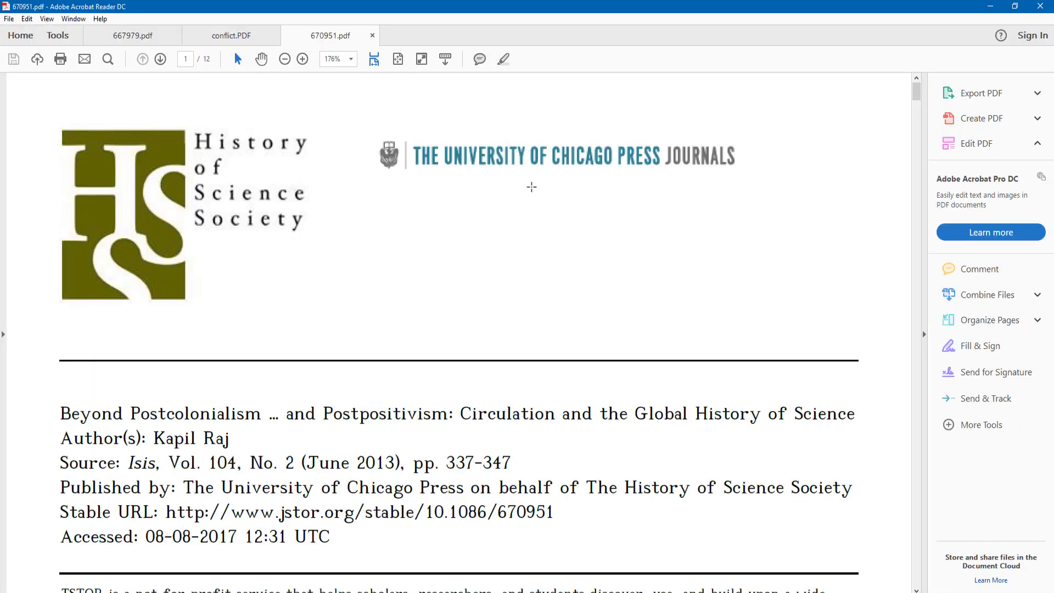
{"action": "scroll", "coordinate": [258, 467], "scroll_direction": "down", "scroll_amount": 5}
{"action": "scroll", "coordinate": [261, 470], "scroll_direction": "down", "scroll_amount": 4}
{"action": "scroll", "coordinate": [141, 312], "scroll_direction": "up", "scroll_amount": 3}
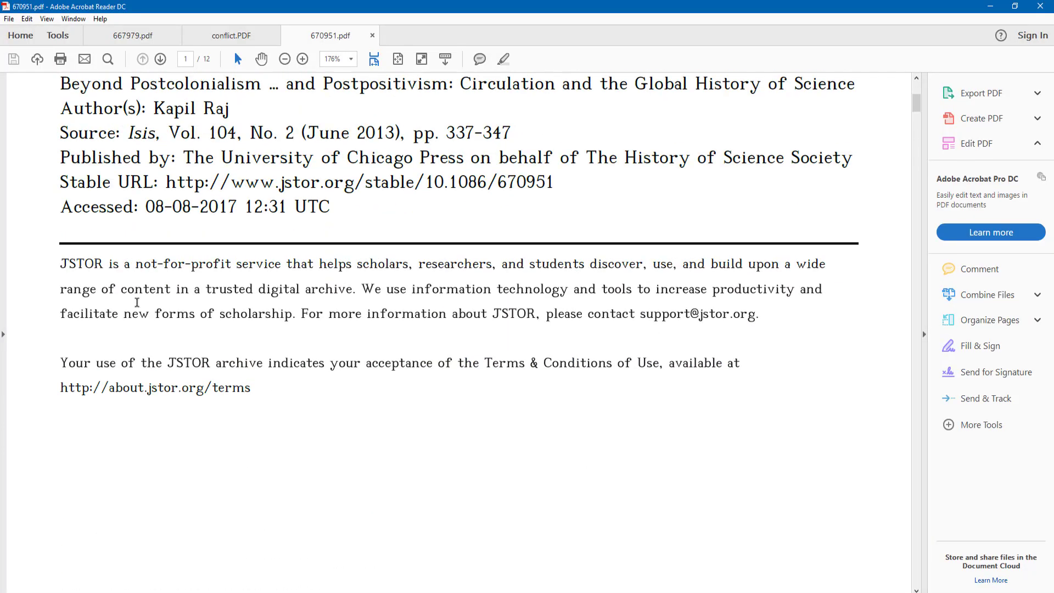
{"action": "scroll", "coordinate": [136, 280], "scroll_direction": "up", "scroll_amount": 2}
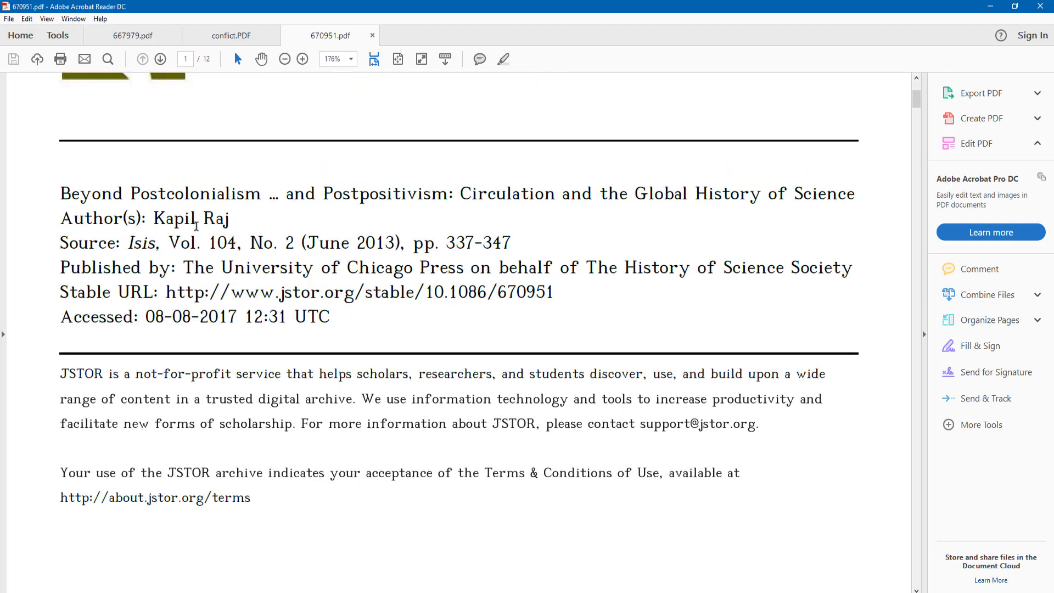
{"action": "left_click_drag", "start_coordinate": [60, 190], "coordinate": [467, 296]}
{"action": "right_click", "coordinate": [387, 272]}
{"action": "left_click", "coordinate": [411, 280]}
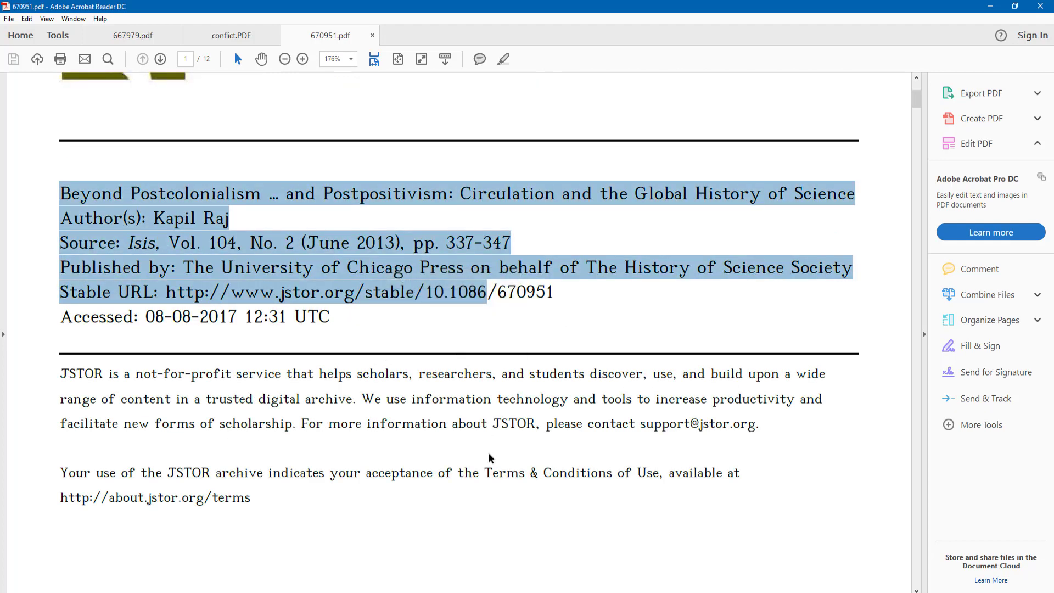
{"action": "key", "text": "alt+Tab"}
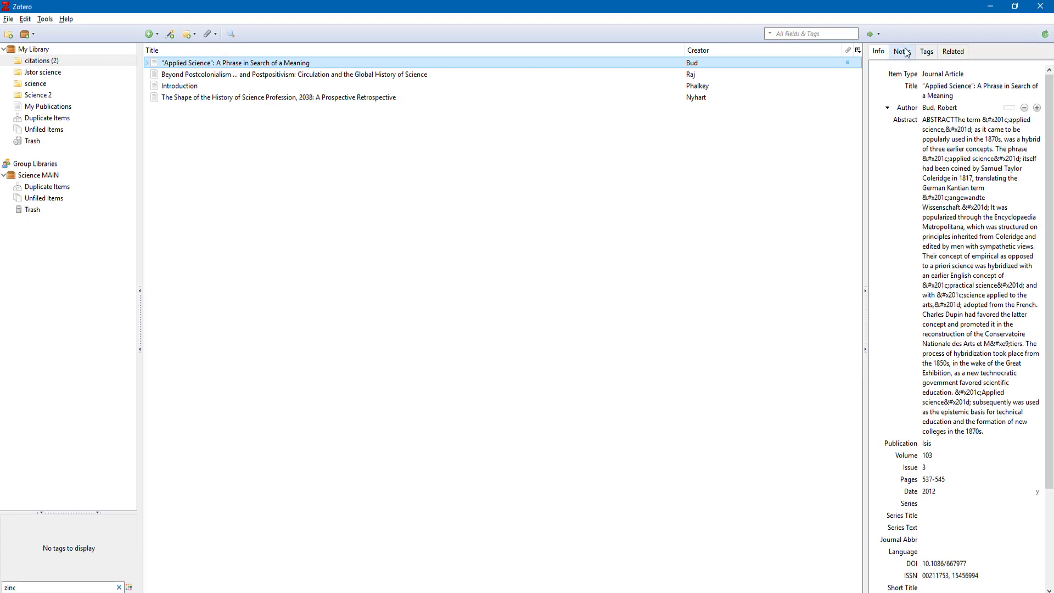
Create a standalone note containing the pasted Beyond Postcolonialism title, author, source and publisher lines
{"action": "left_click", "coordinate": [901, 51]}
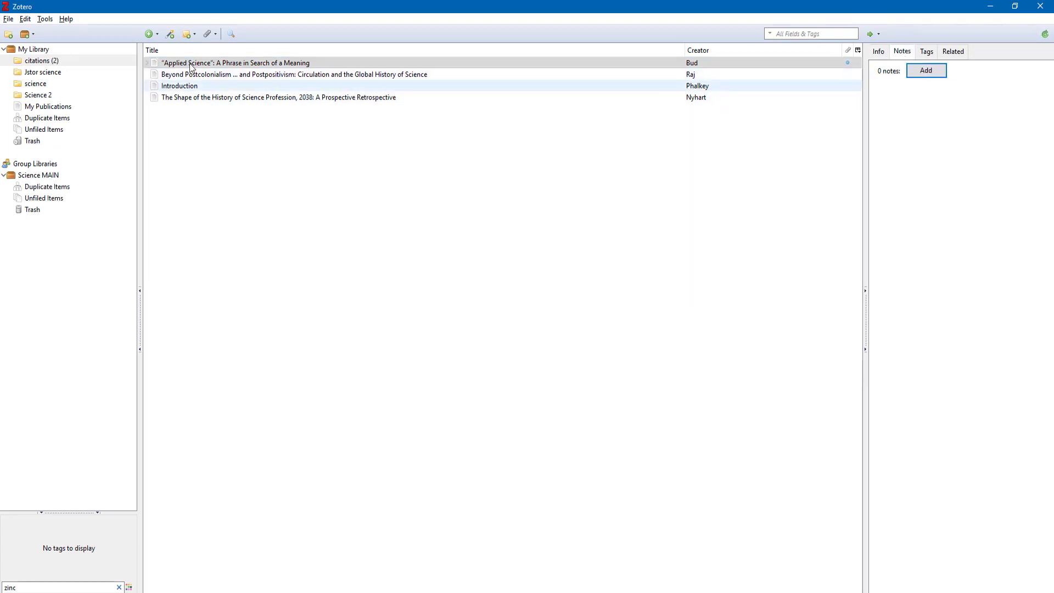
{"action": "left_click", "coordinate": [186, 35]}
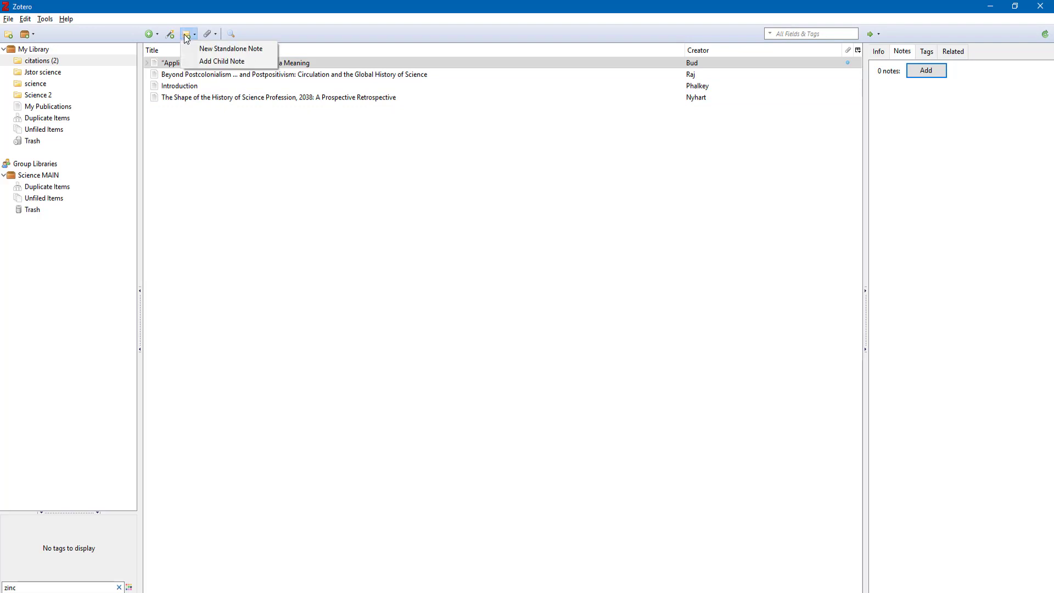
{"action": "left_click", "coordinate": [244, 48]}
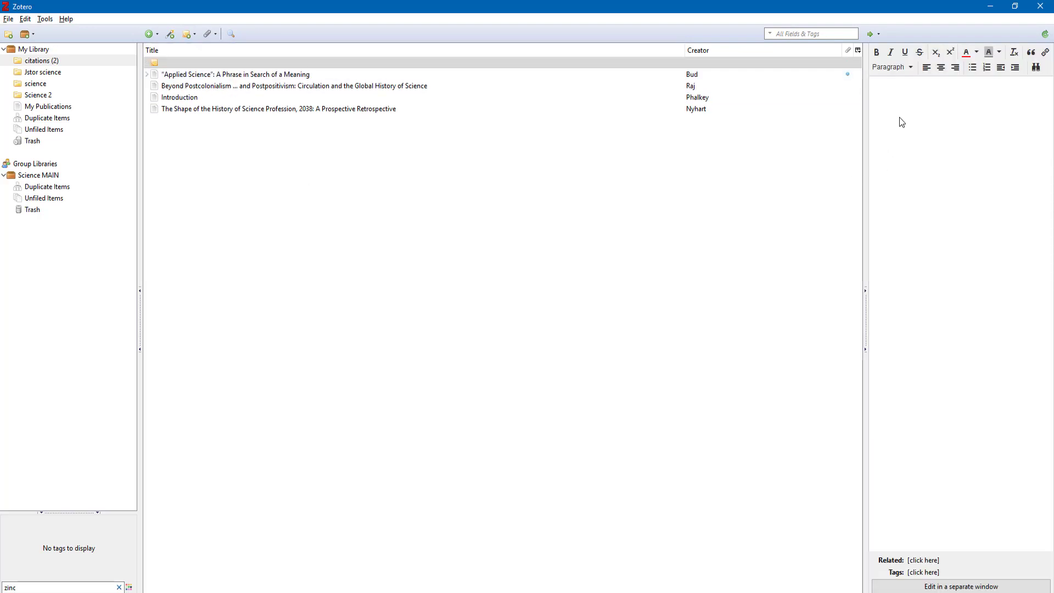
{"action": "key", "text": "ctrl+v"}
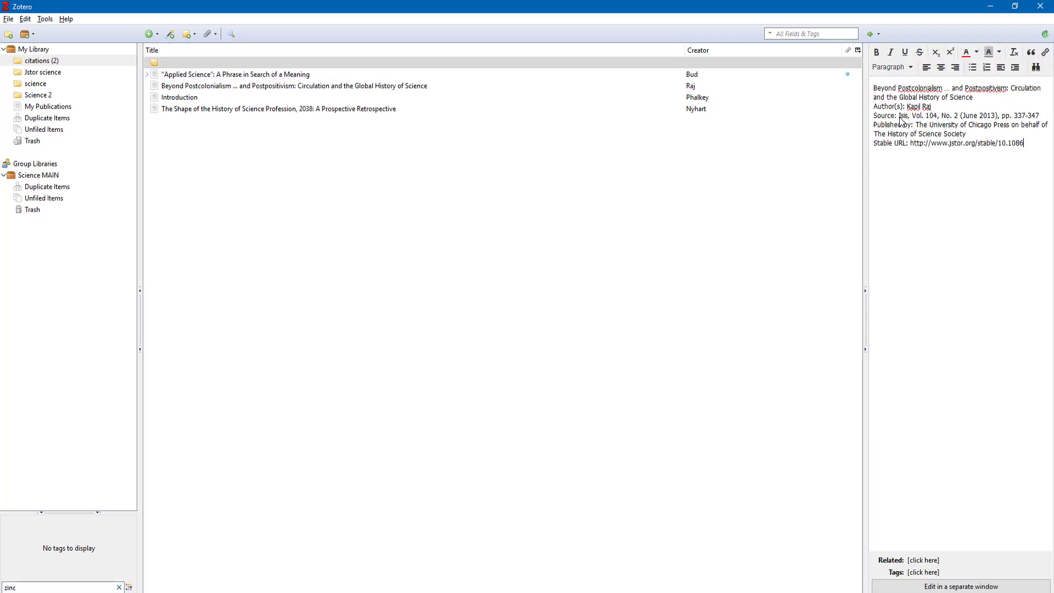
{"action": "left_click_drag", "start_coordinate": [966, 134], "coordinate": [868, 122]}
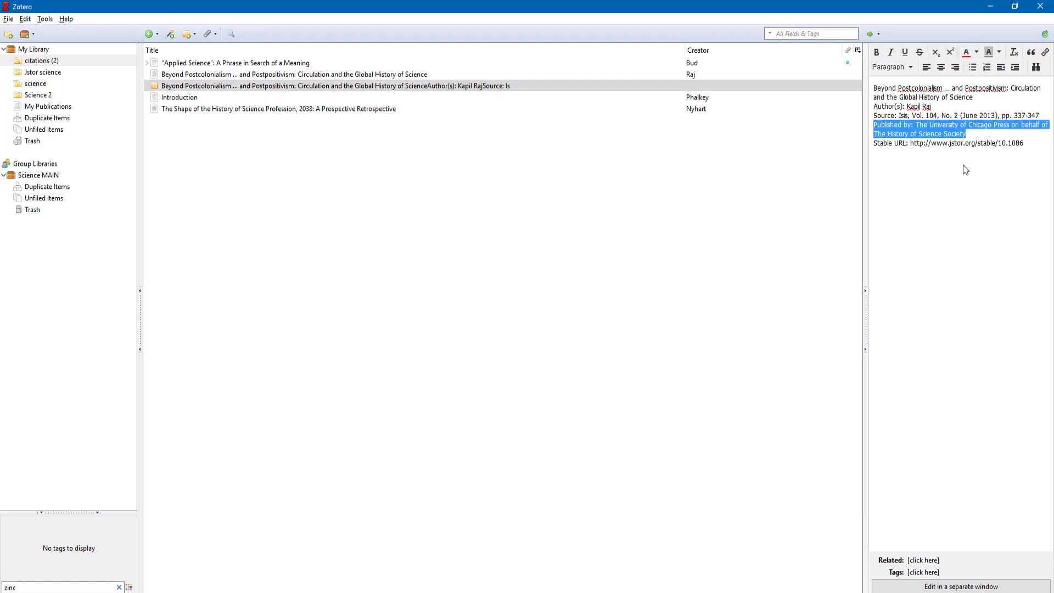
{"action": "left_click", "coordinate": [961, 179]}
{"action": "left_click", "coordinate": [178, 66]}
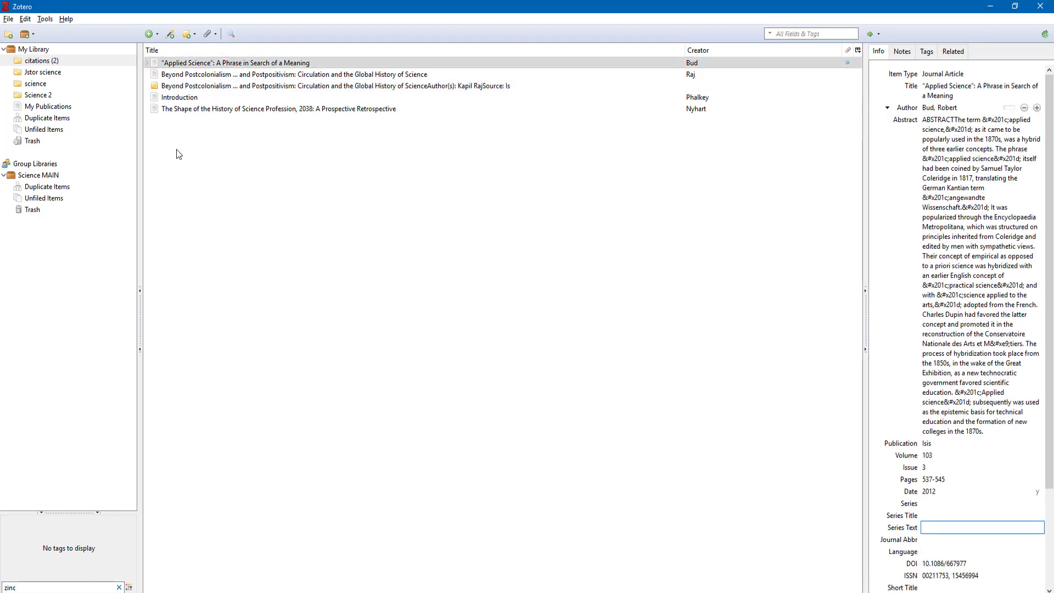
Create a new collection named 'Books science'
{"action": "left_click", "coordinate": [35, 95]}
{"action": "left_click", "coordinate": [8, 34]}
{"action": "key", "text": "BackSpace"}
{"action": "key", "text": "Caps_Lock"}
{"action": "type", "text": "B"}
{"action": "key", "text": "Caps_Lock"}
{"action": "type", "text": "ooks science"}
{"action": "key", "text": "Return"}
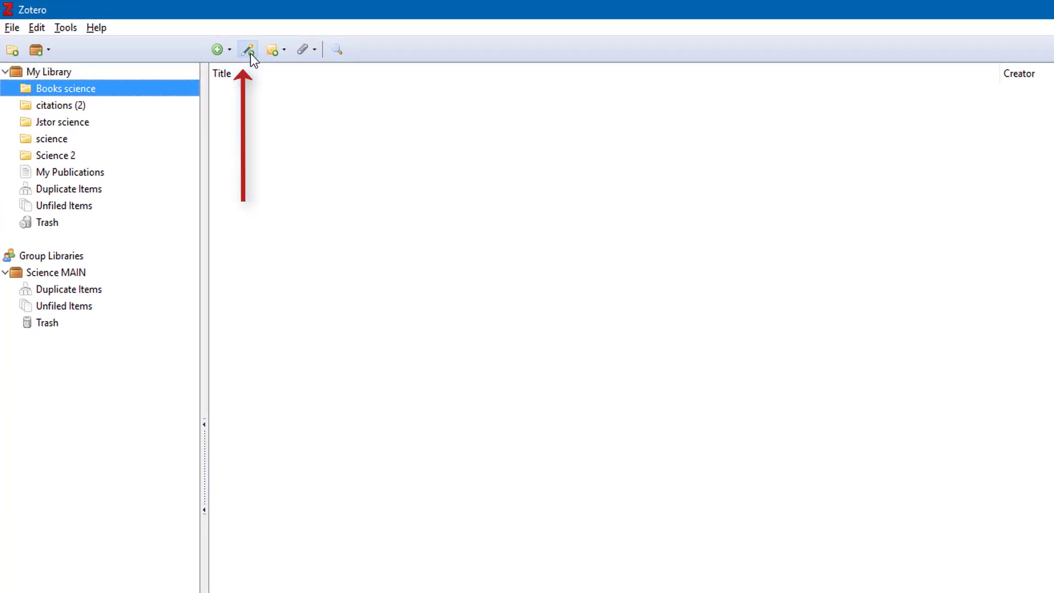
{"action": "left_click", "coordinate": [250, 52]}
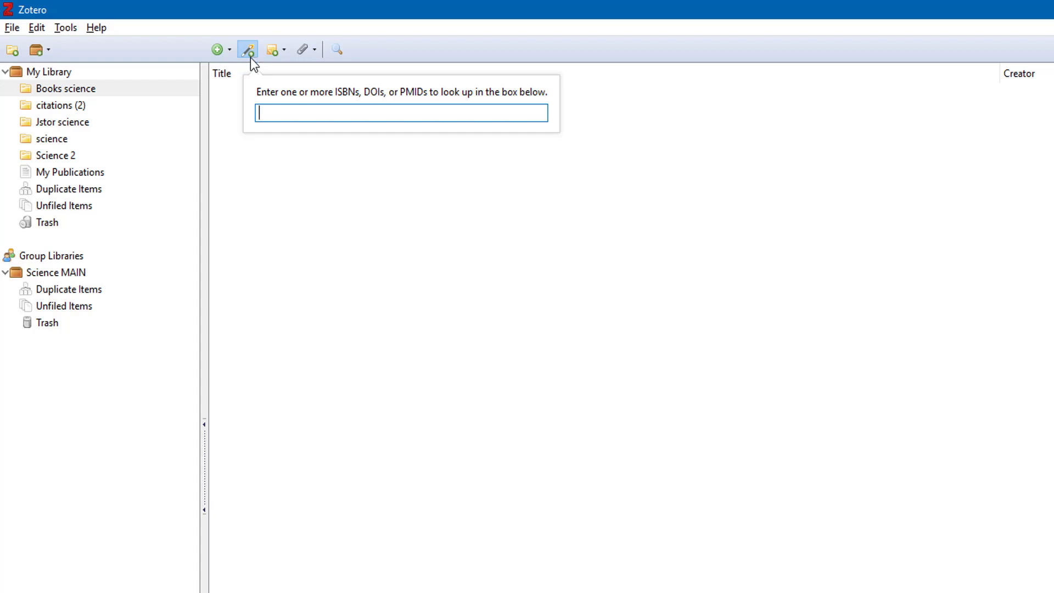
{"action": "right_click", "coordinate": [269, 112]}
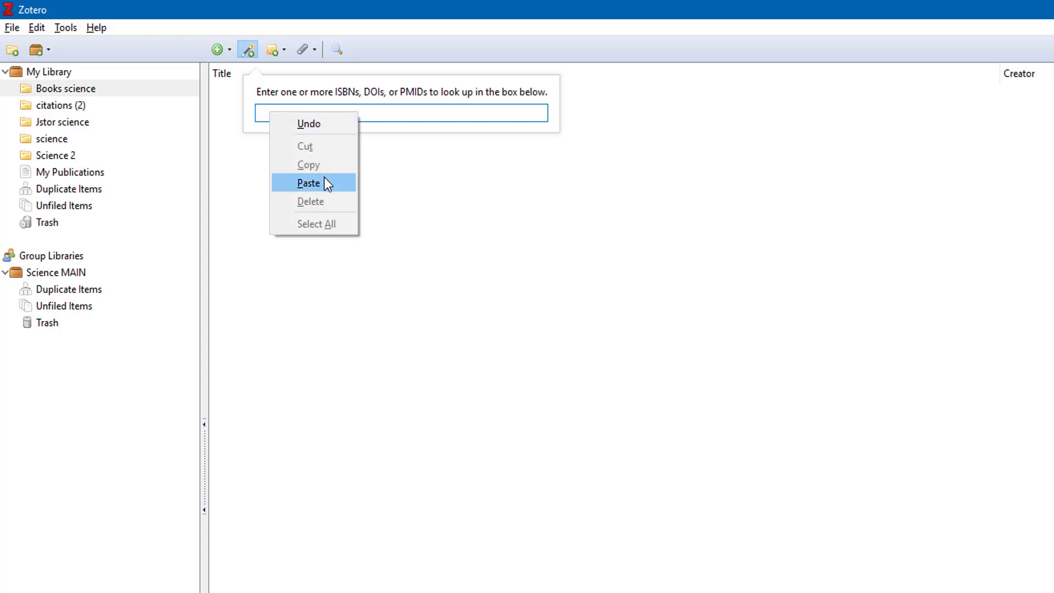
{"action": "left_click", "coordinate": [324, 181]}
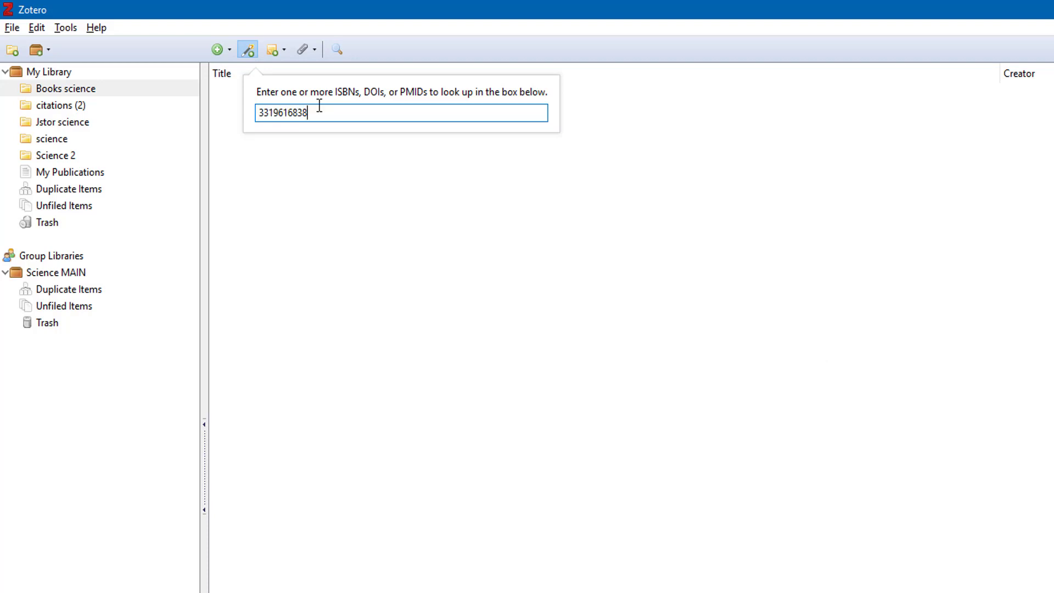
{"action": "key", "text": "Return"}
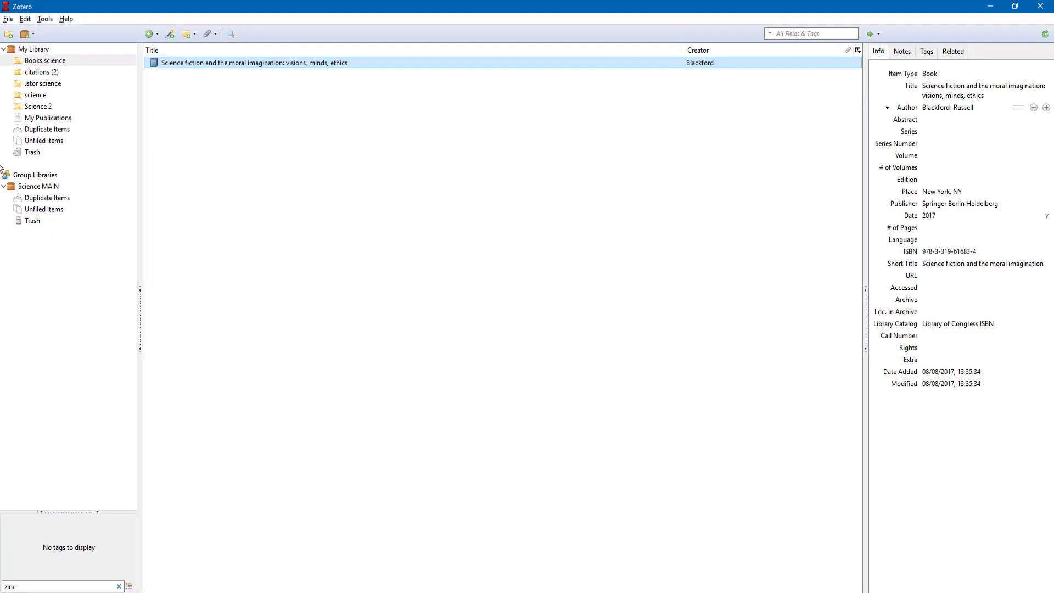
{"action": "left_click", "coordinate": [943, 107]}
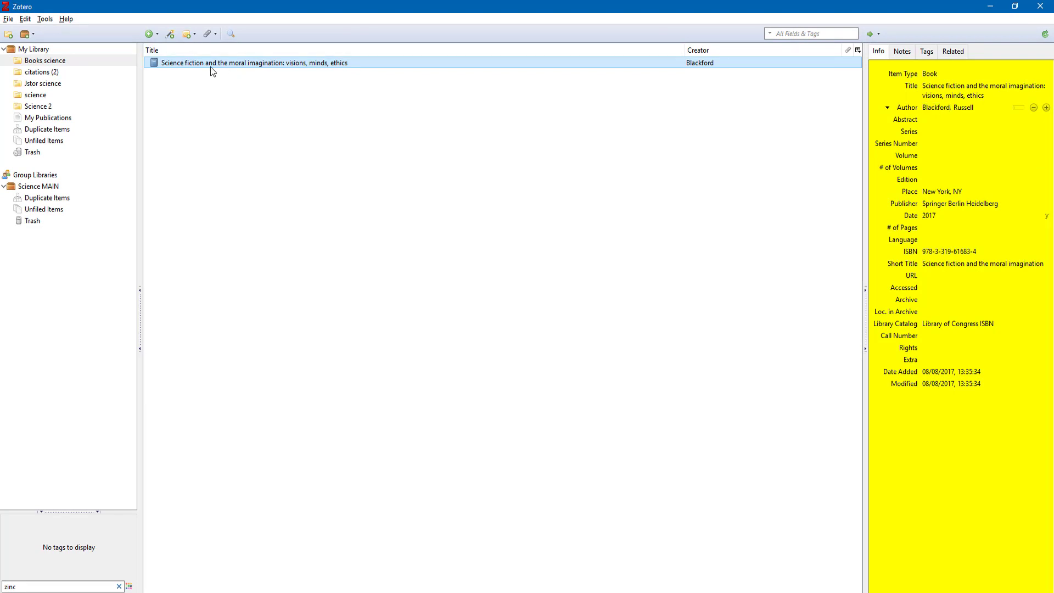
Create a new empty standalone note in the collection
{"action": "left_click", "coordinate": [186, 33]}
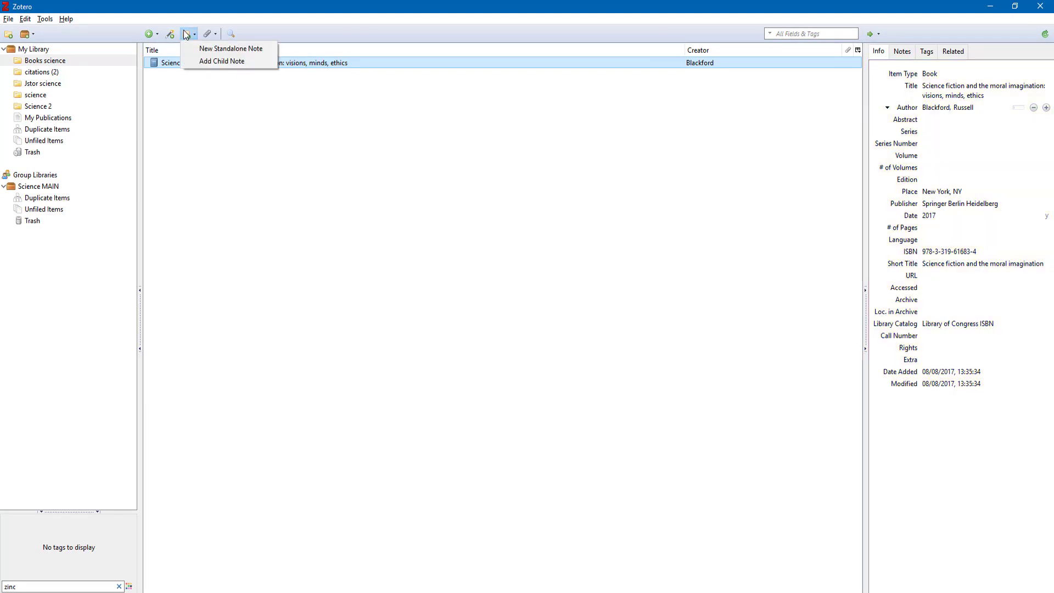
{"action": "left_click", "coordinate": [186, 33]}
{"action": "left_click", "coordinate": [187, 34]}
{"action": "left_click", "coordinate": [196, 53]}
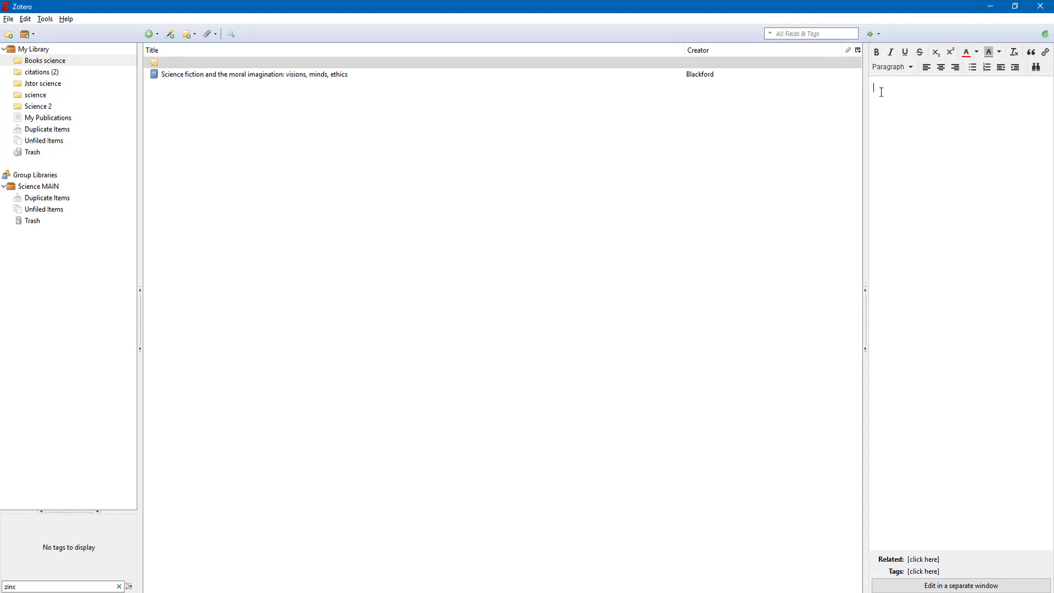
{"action": "left_click", "coordinate": [824, 62]}
Add a child note reading 'quote' to the science fiction book
{"action": "right_click", "coordinate": [280, 76]}
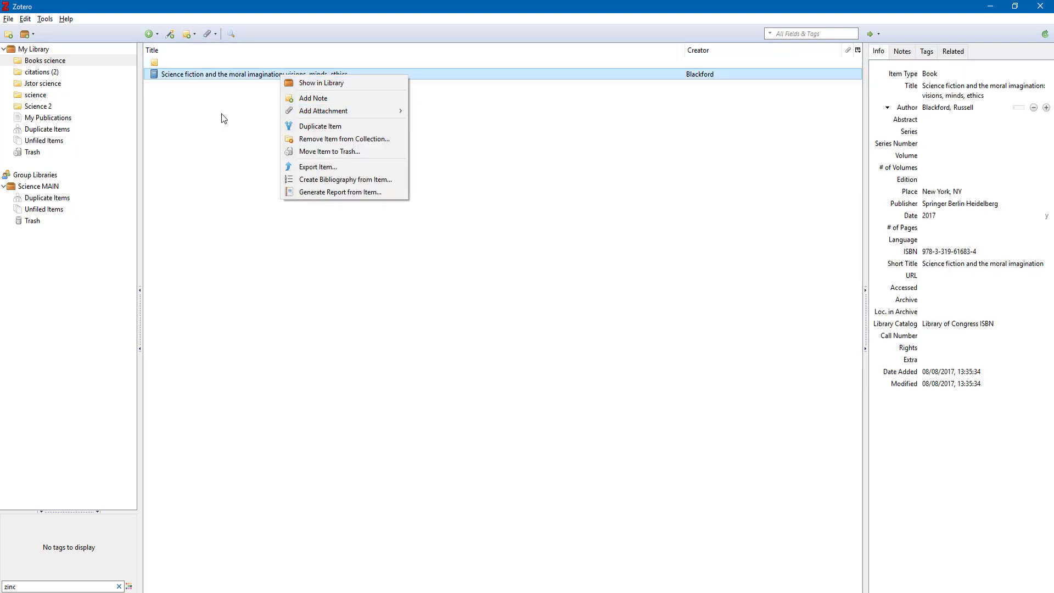
{"action": "left_click", "coordinate": [213, 80]}
{"action": "left_click", "coordinate": [902, 52]}
{"action": "left_click", "coordinate": [919, 69]}
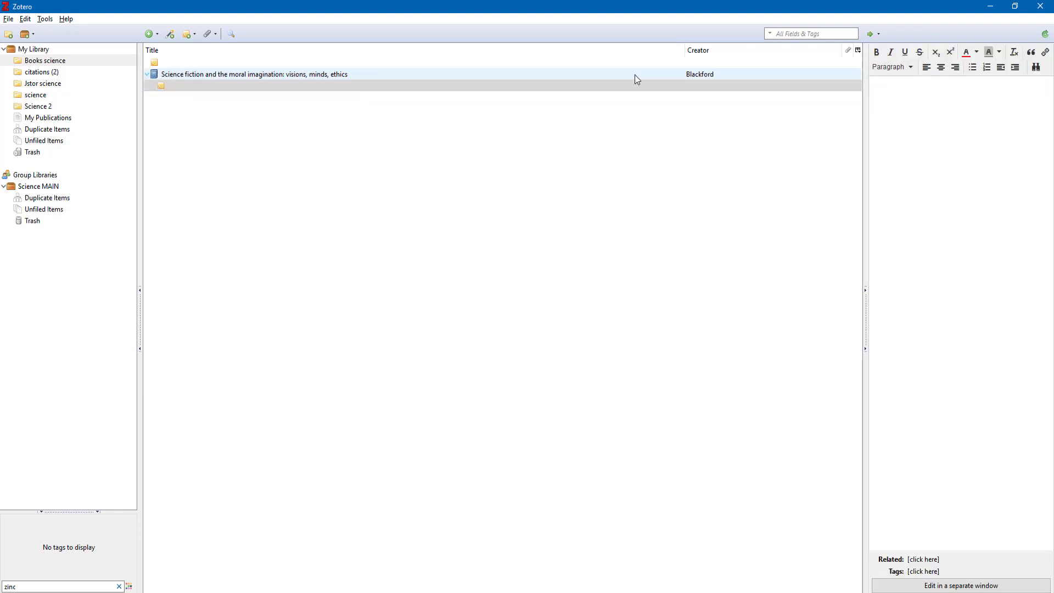
{"action": "type", "text": "quote"}
{"action": "key", "text": "Return"}
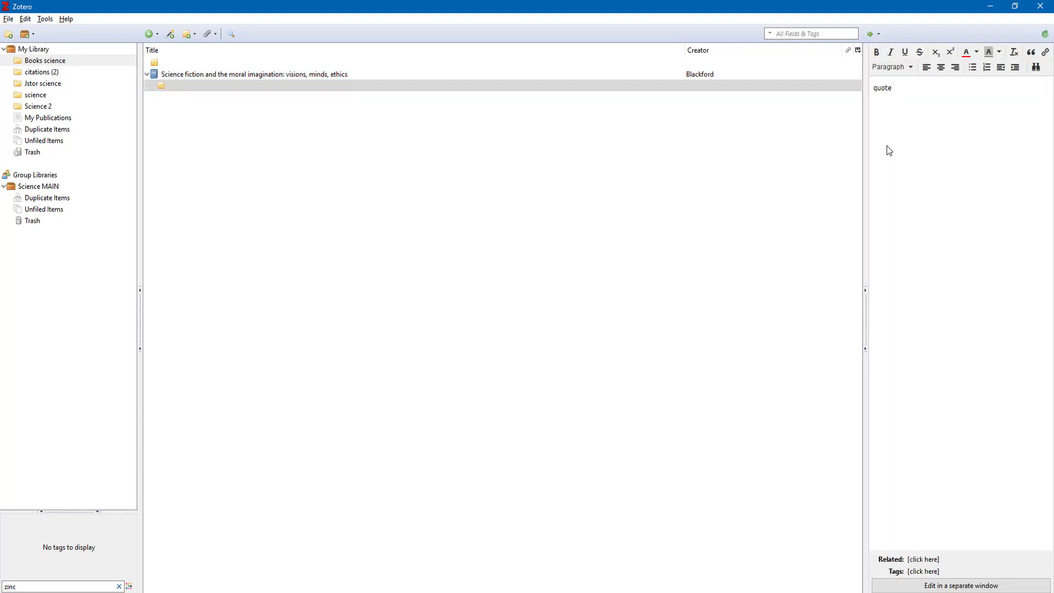
Tag the science fiction book with 'ethics'
{"action": "left_click", "coordinate": [174, 75]}
{"action": "left_click", "coordinate": [926, 51]}
{"action": "left_click", "coordinate": [922, 73]}
{"action": "type", "text": "ethics"}
{"action": "key", "text": "Return"}
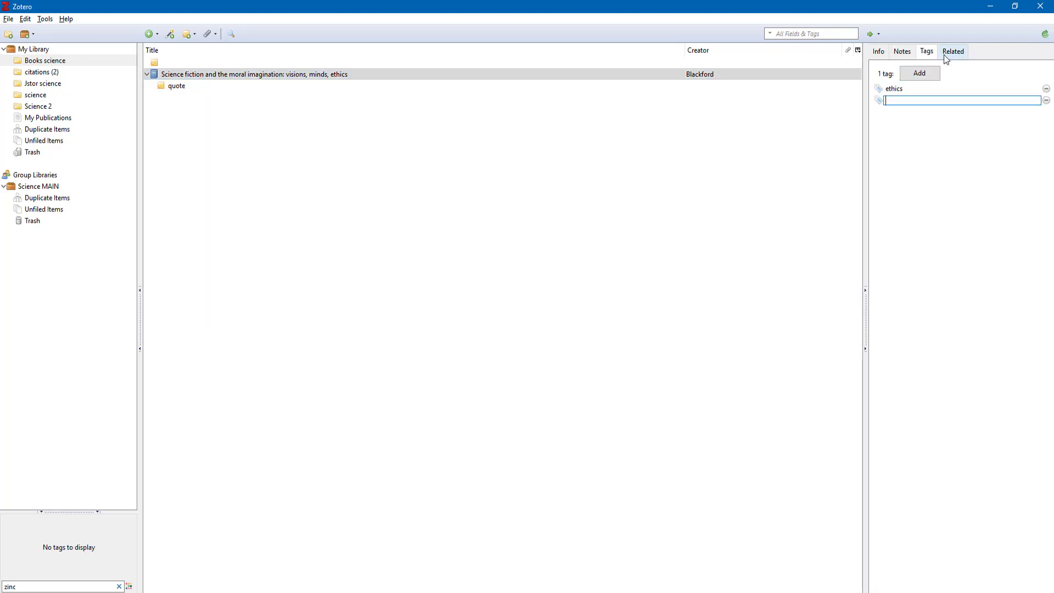
Add the Introduction article from citations (2) as a related item of the book
{"action": "left_click", "coordinate": [948, 52]}
{"action": "left_click", "coordinate": [926, 71]}
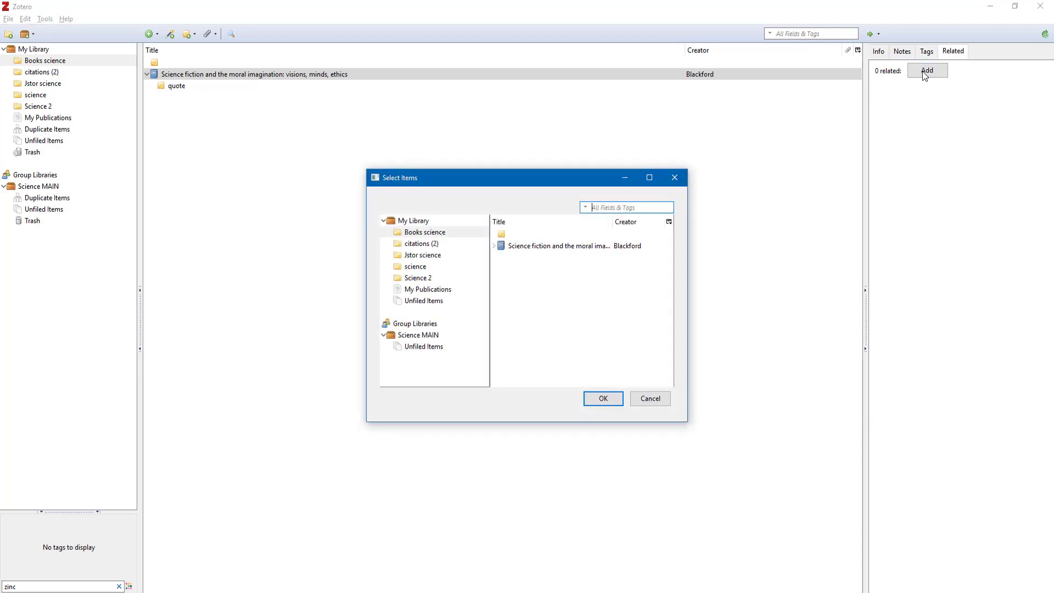
{"action": "left_click", "coordinate": [424, 245]}
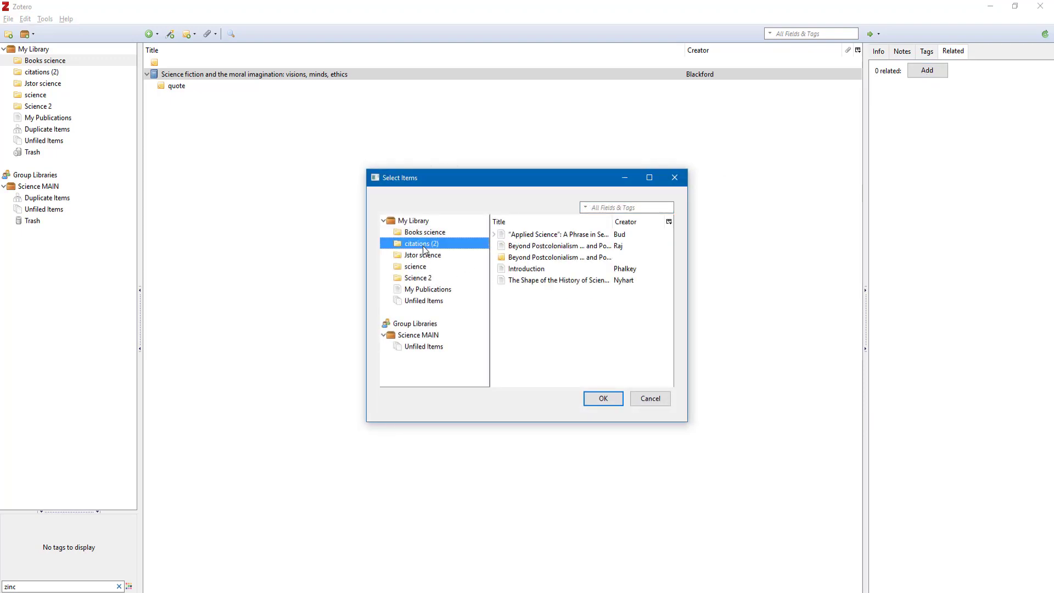
{"action": "left_click", "coordinate": [531, 270]}
{"action": "left_click", "coordinate": [601, 399]}
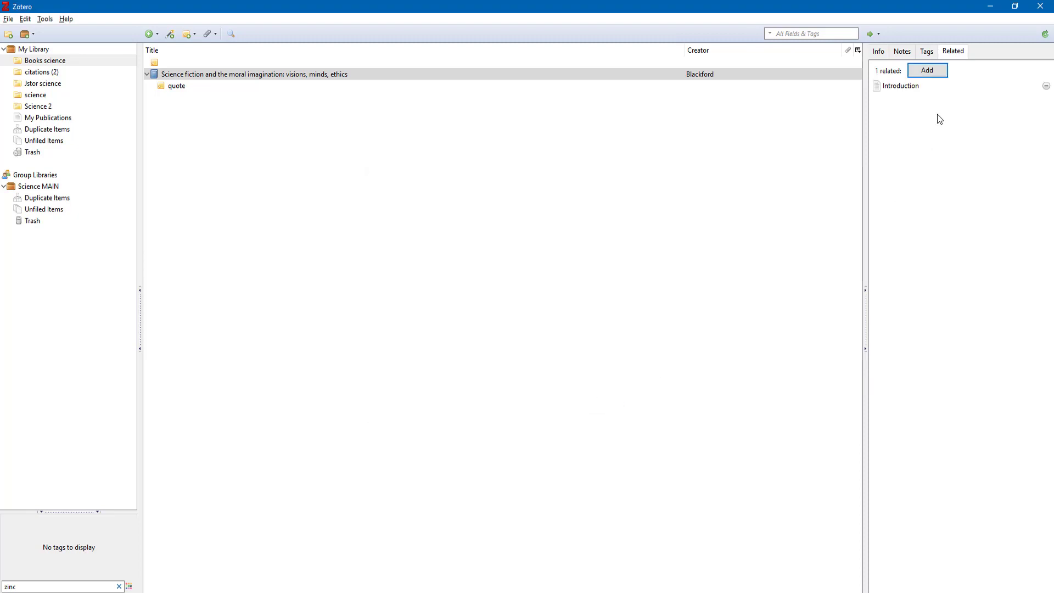
{"action": "left_click", "coordinate": [878, 51]}
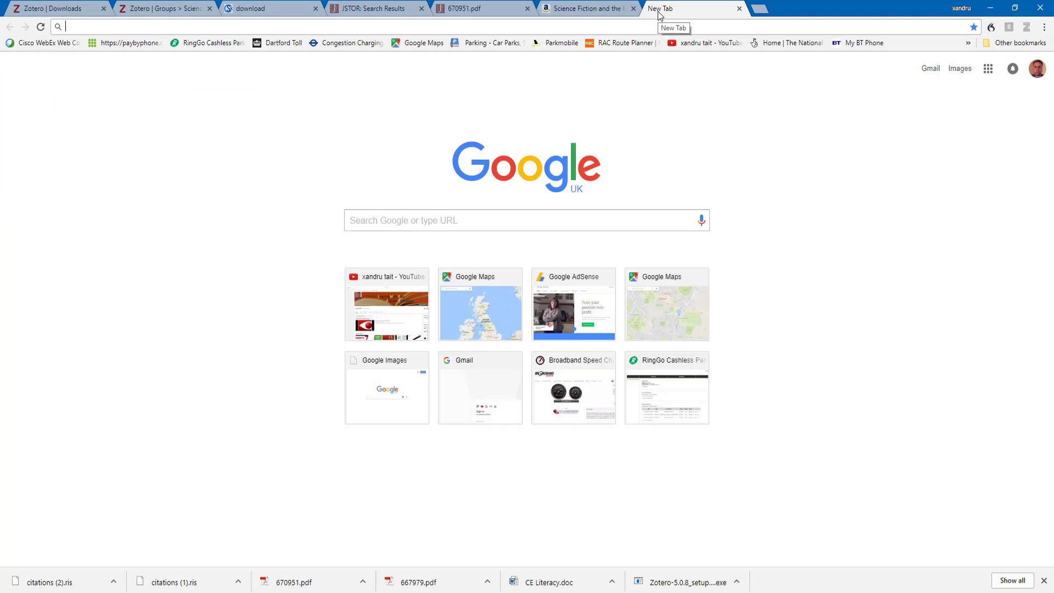
Search the web for 'science', open the Wikipedia Science article, and save it to Zotero
{"action": "type", "text": "science"}
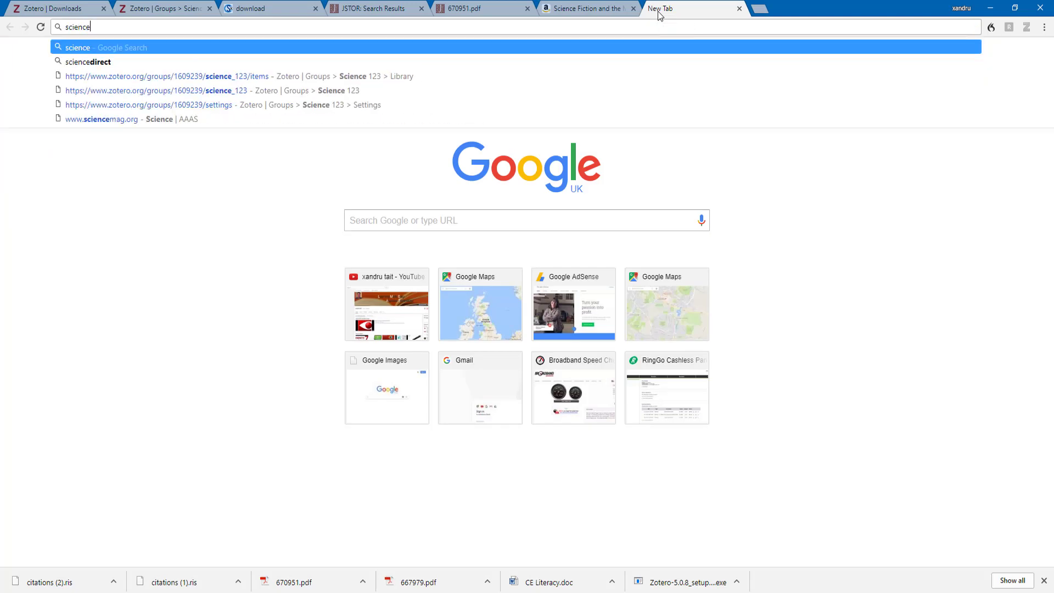
{"action": "key", "text": "Return"}
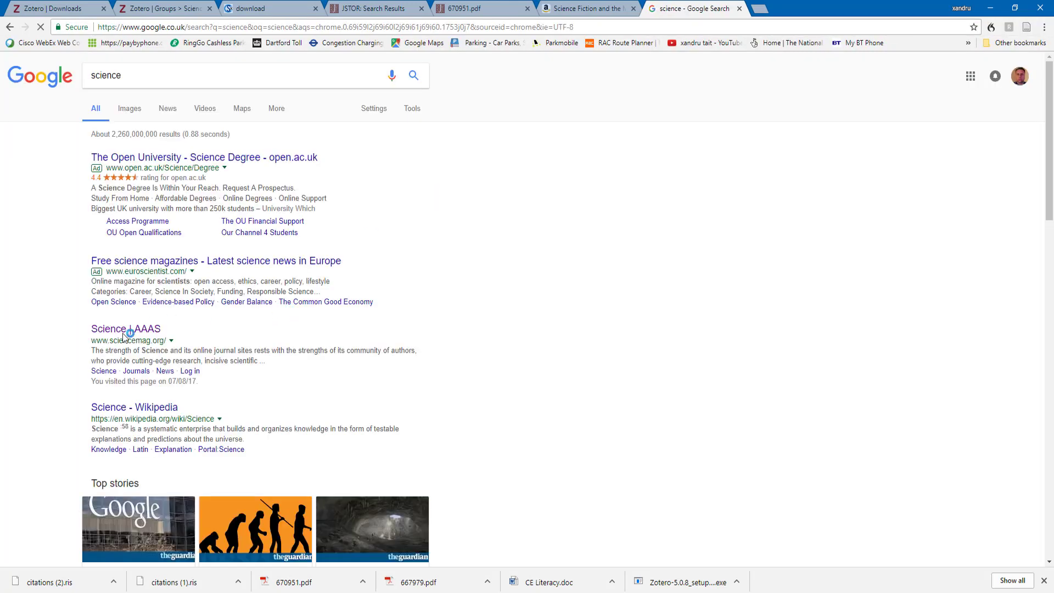
{"action": "scroll", "coordinate": [141, 329], "scroll_direction": "down", "scroll_amount": 3}
{"action": "scroll", "coordinate": [157, 360], "scroll_direction": "down", "scroll_amount": 3}
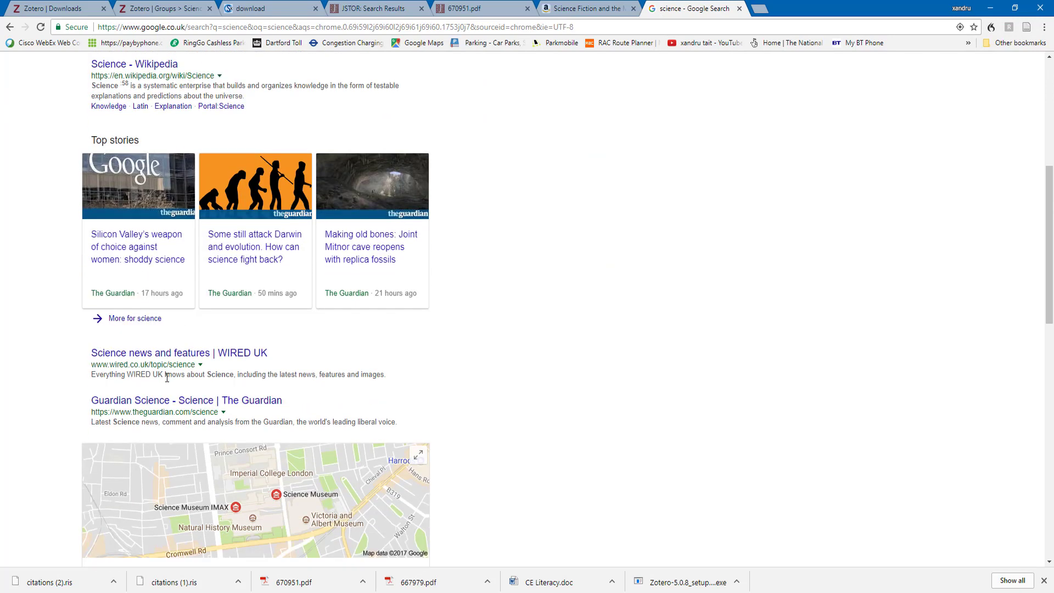
{"action": "scroll", "coordinate": [143, 341], "scroll_direction": "up", "scroll_amount": 5}
{"action": "left_click", "coordinate": [136, 351]}
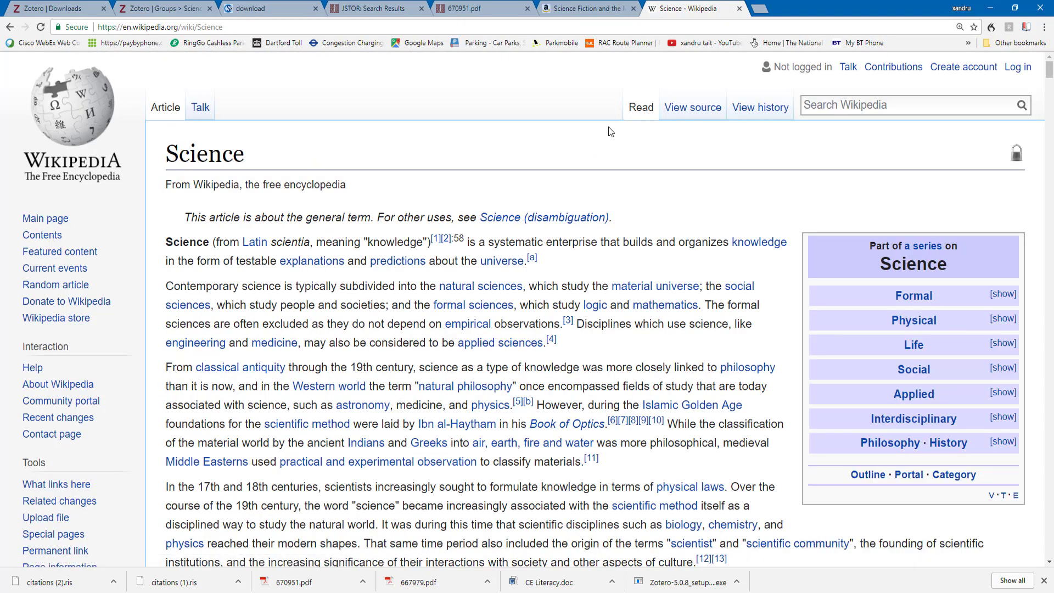
{"action": "left_click", "coordinate": [1026, 28]}
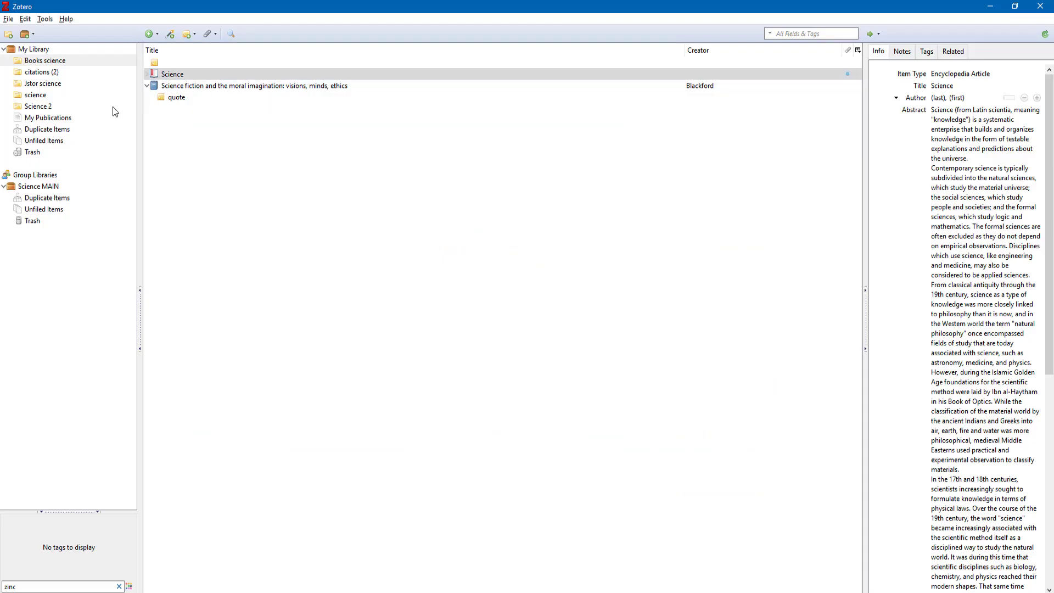
Move the Wikipedia Science article item to the Trash and begin a new collection
{"action": "left_click", "coordinate": [176, 77]}
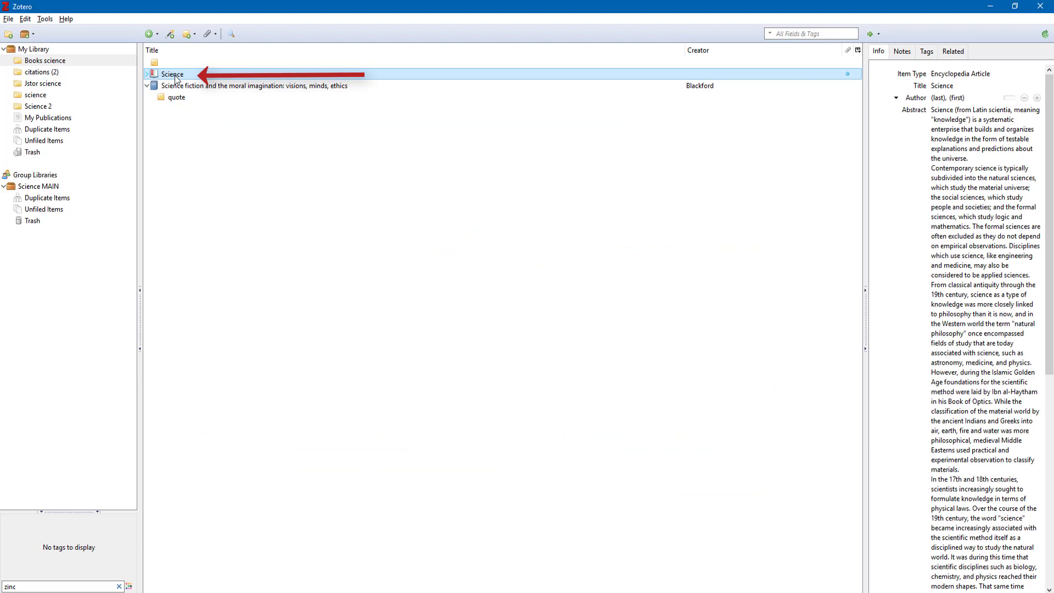
{"action": "right_click", "coordinate": [176, 79]}
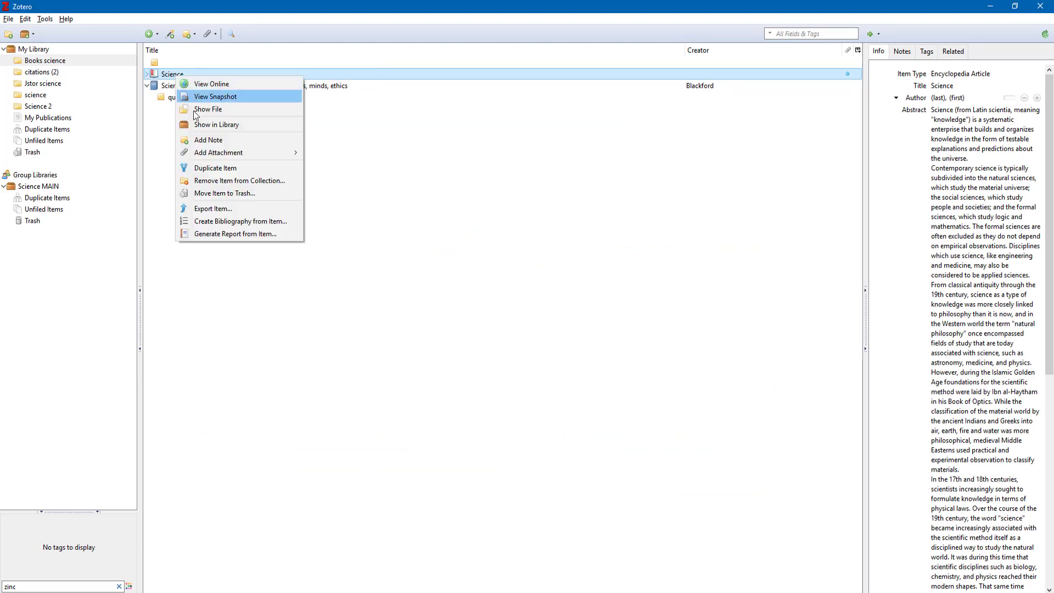
{"action": "left_click", "coordinate": [223, 194]}
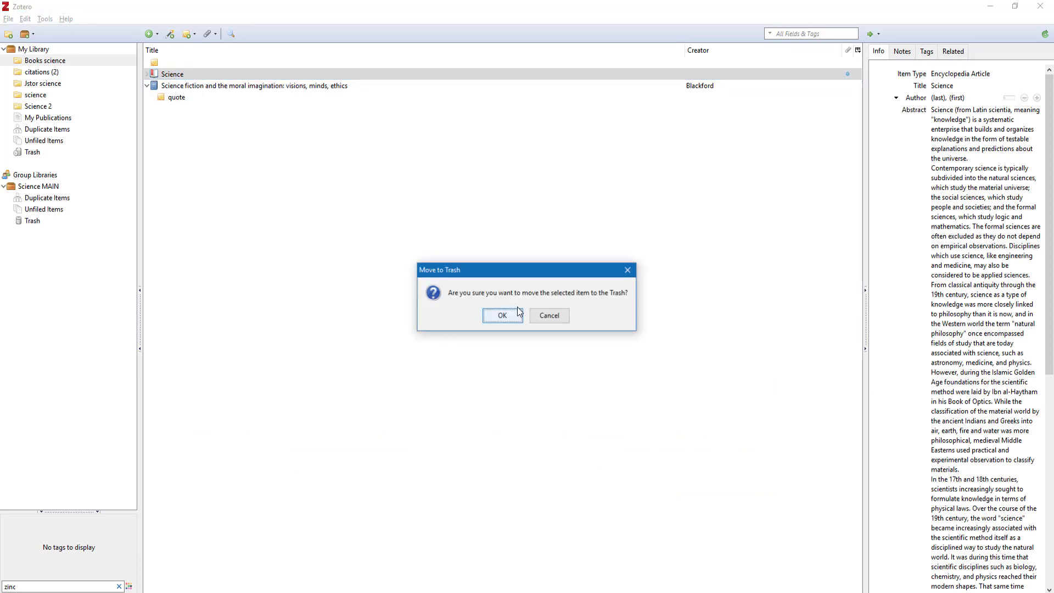
{"action": "left_click", "coordinate": [501, 314]}
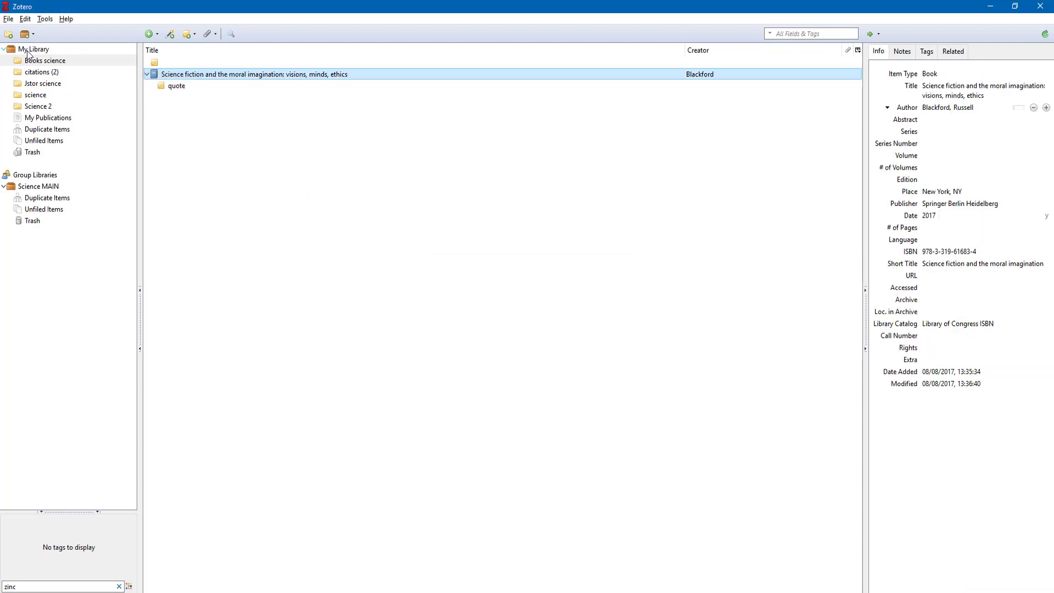
{"action": "left_click", "coordinate": [8, 34]}
Name the new collection 'science web' and save the Wikipedia Science article into it from Chrome
{"action": "type", "text": "science web"}
{"action": "key", "text": "Return"}
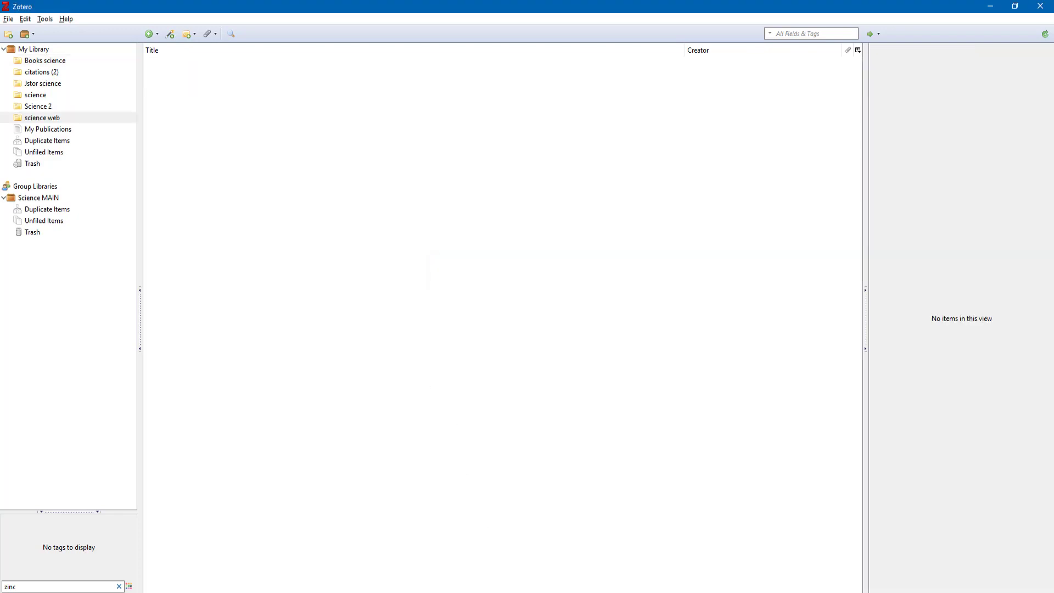
{"action": "key", "text": "alt+Tab"}
{"action": "left_click", "coordinate": [1026, 27]}
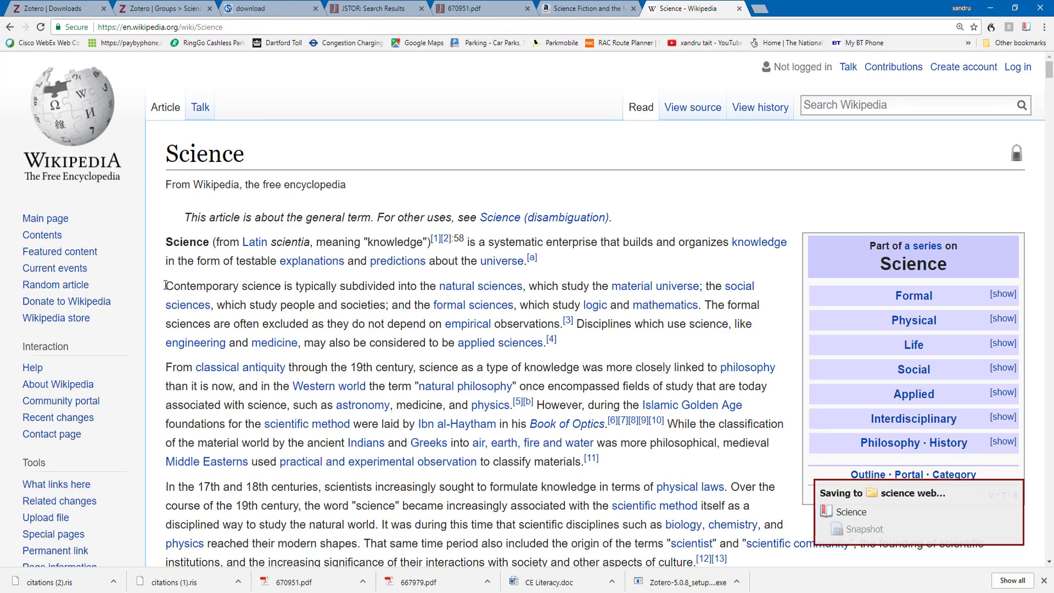
Copy the three paragraphs starting at 'Contemporary science' from the Wikipedia article
{"action": "left_click_drag", "start_coordinate": [166, 285], "coordinate": [725, 362]}
{"action": "scroll", "coordinate": [606, 521], "scroll_direction": "down", "scroll_amount": 4}
{"action": "right_click", "coordinate": [658, 351]}
{"action": "left_click", "coordinate": [675, 362]}
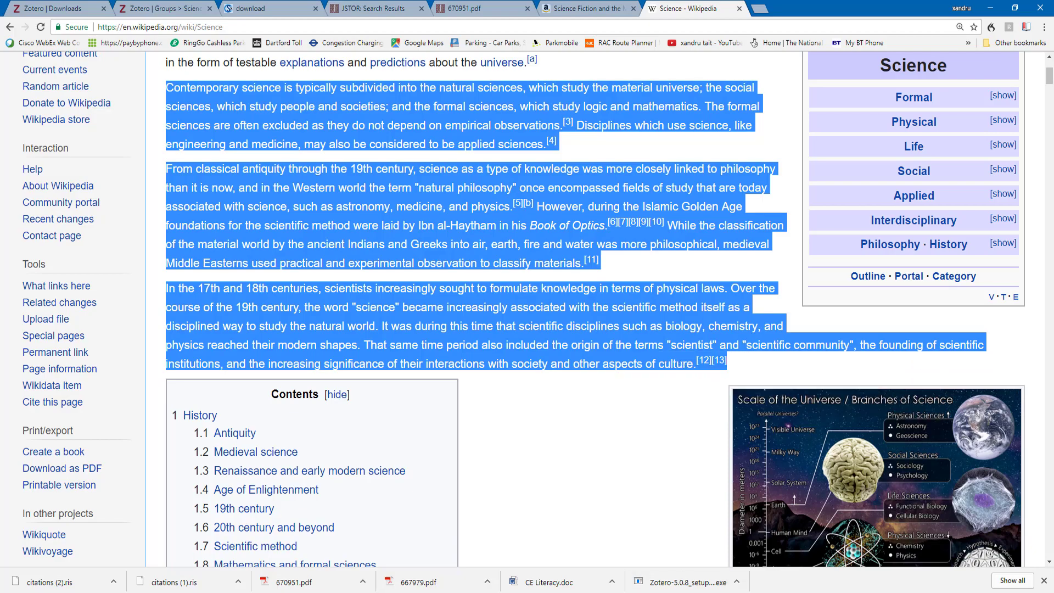
{"action": "key", "text": "alt+Tab"}
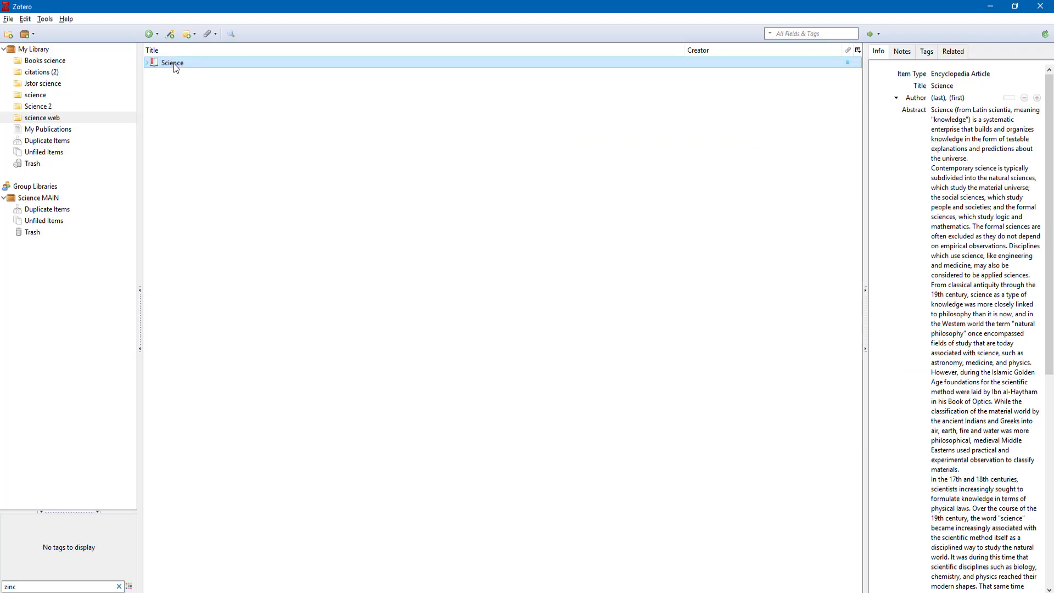
Add a child note to the Science item containing the pasted paragraphs
{"action": "scroll", "coordinate": [977, 330], "scroll_direction": "down", "scroll_amount": 1}
{"action": "scroll", "coordinate": [962, 275], "scroll_direction": "down", "scroll_amount": 8}
{"action": "scroll", "coordinate": [961, 275], "scroll_direction": "up", "scroll_amount": 10}
{"action": "left_click", "coordinate": [962, 229]}
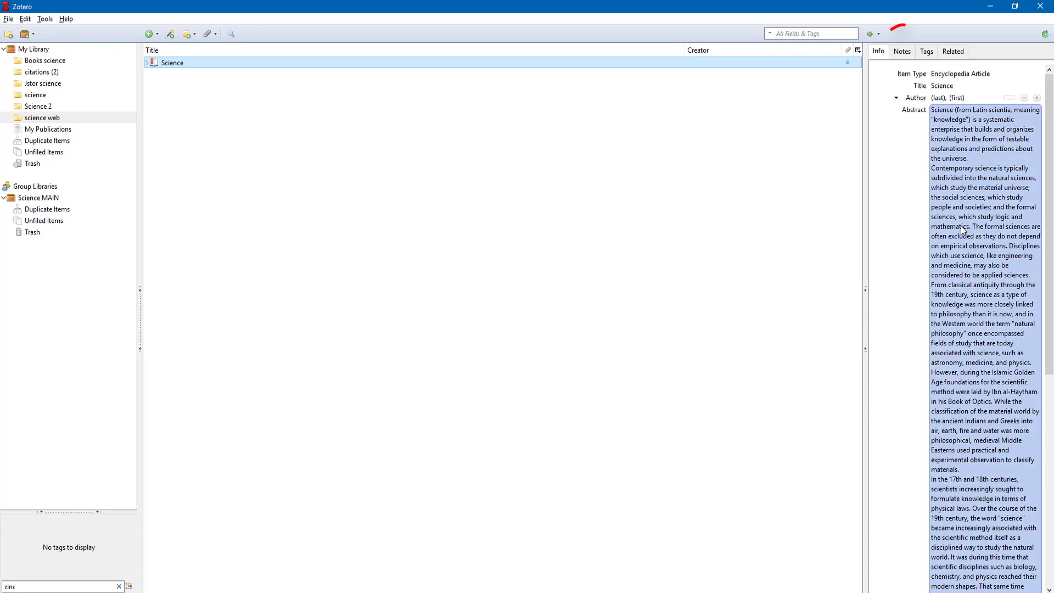
{"action": "left_click", "coordinate": [902, 51]}
{"action": "left_click", "coordinate": [926, 69]}
{"action": "key", "text": "ctrl+v"}
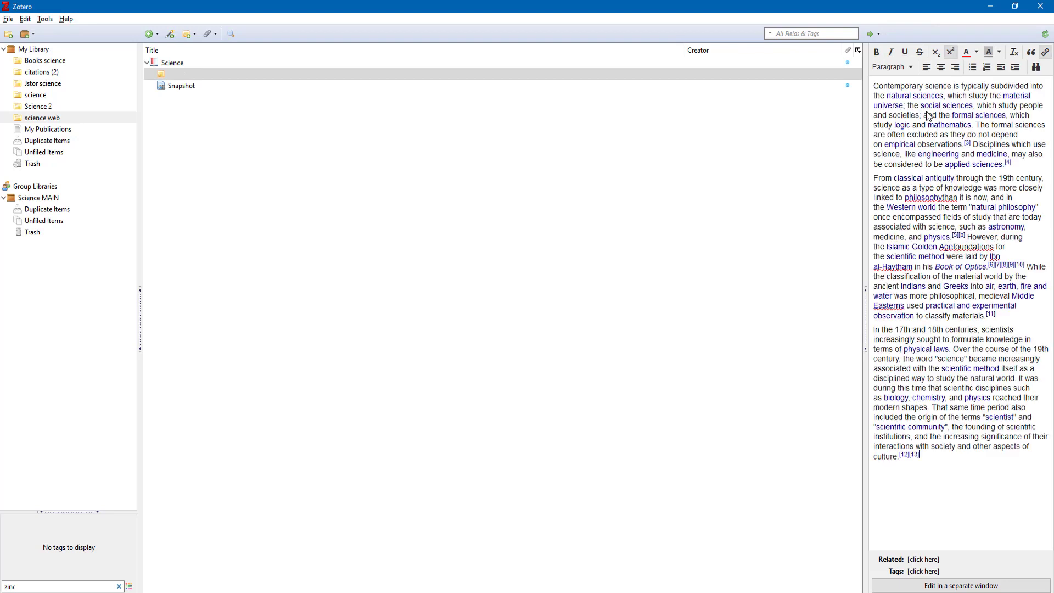
Colour the note's final paragraph red
{"action": "left_click_drag", "start_coordinate": [971, 416], "coordinate": [866, 325]}
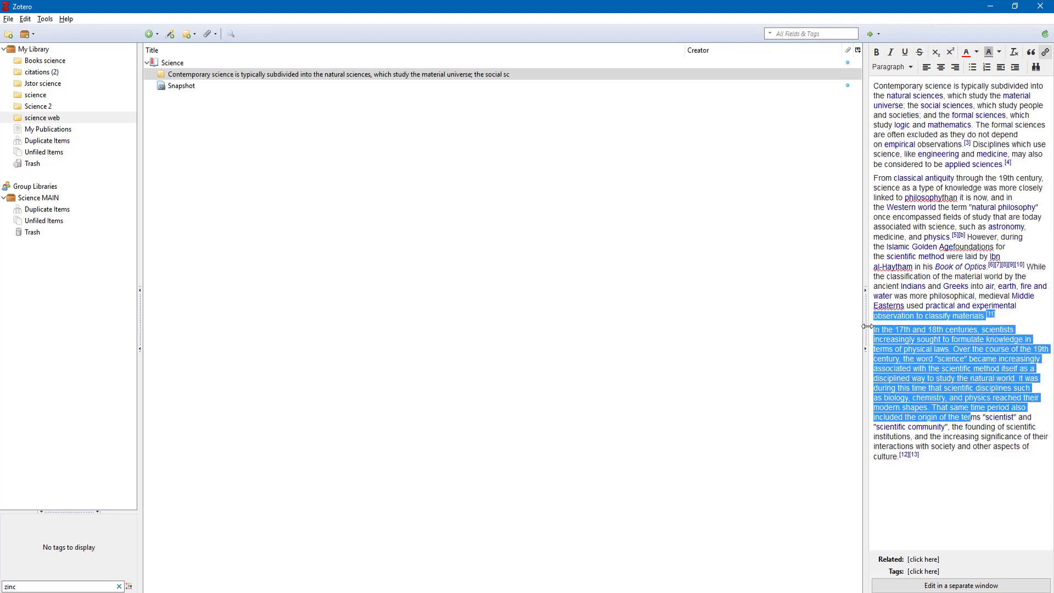
{"action": "left_click", "coordinate": [976, 478]}
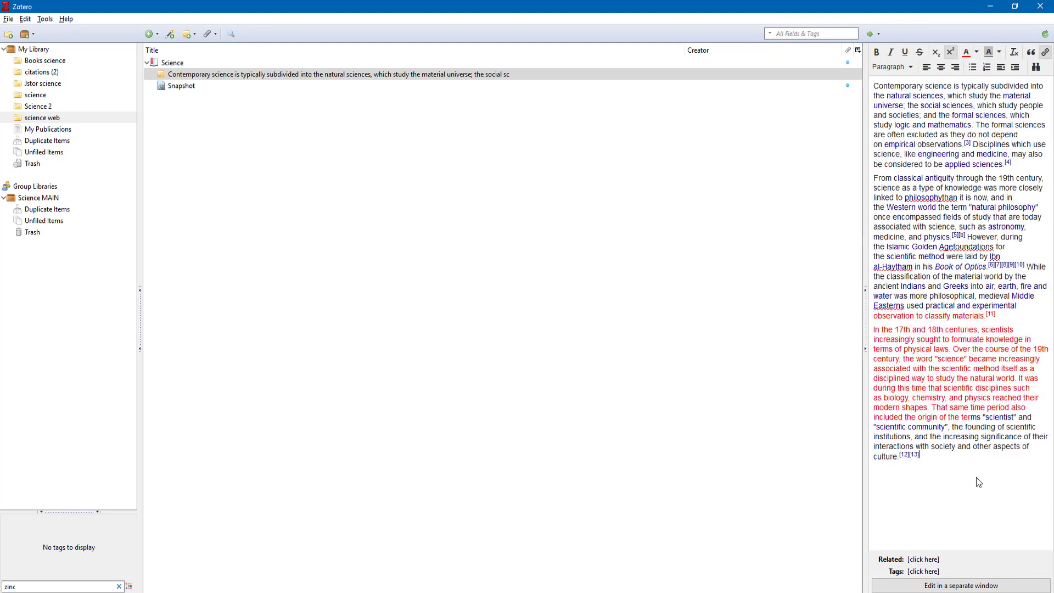
{"action": "left_click", "coordinate": [173, 64]}
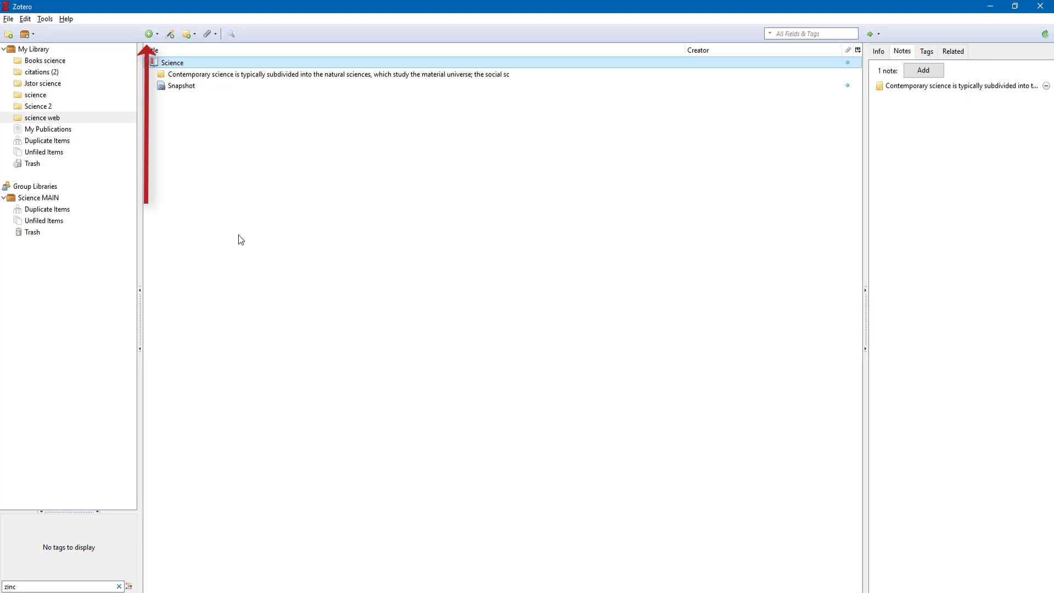
Create a blank Journal Article item in science web and resize and collapse the item pane
{"action": "left_click", "coordinate": [156, 36]}
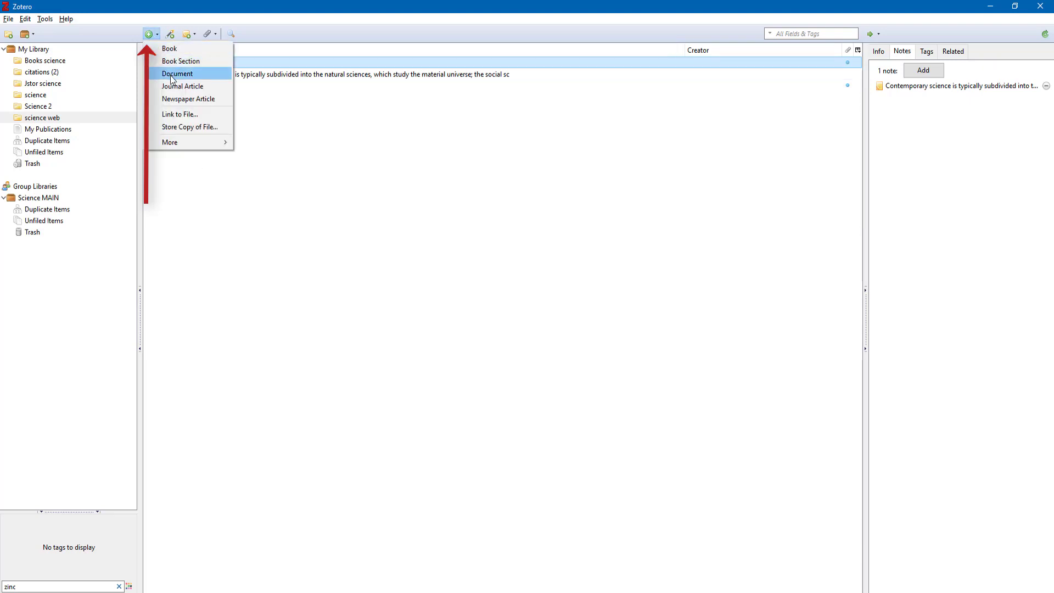
{"action": "left_click", "coordinate": [179, 87]}
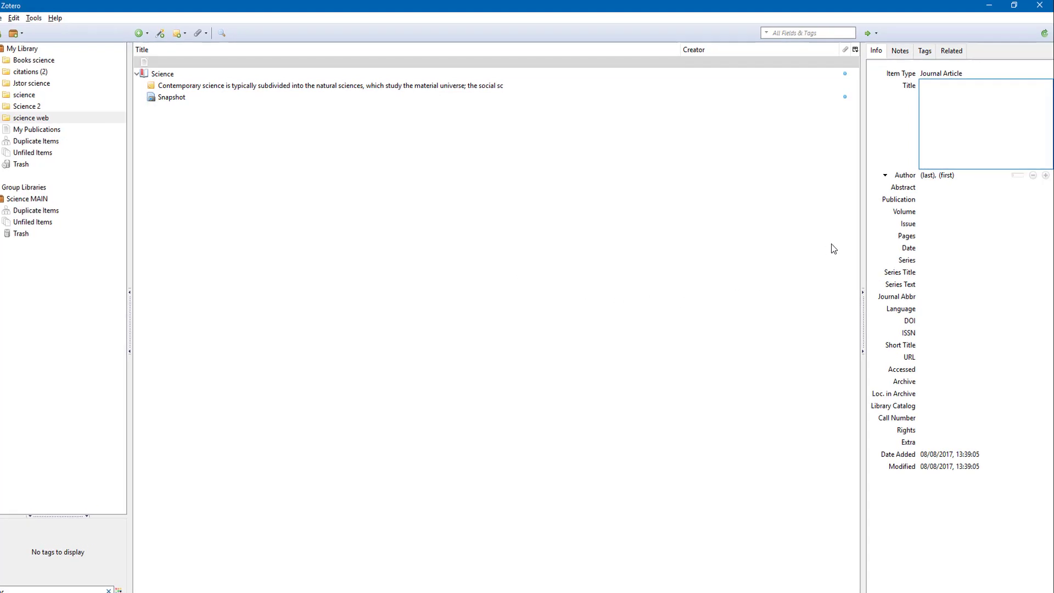
{"action": "left_click_drag", "start_coordinate": [796, 267], "coordinate": [666, 266]}
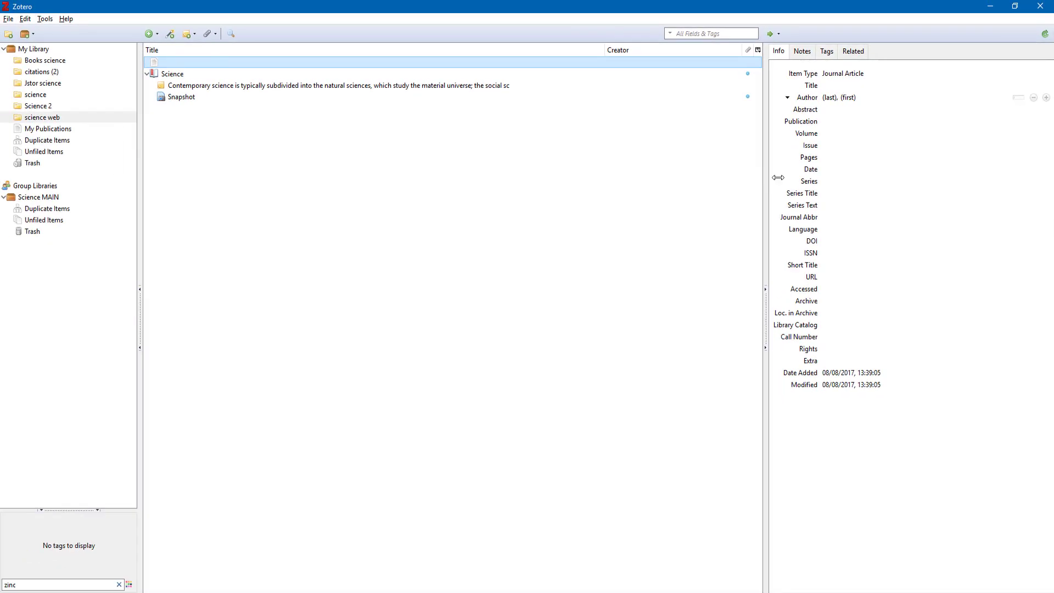
{"action": "left_click_drag", "start_coordinate": [778, 177], "coordinate": [938, 195]}
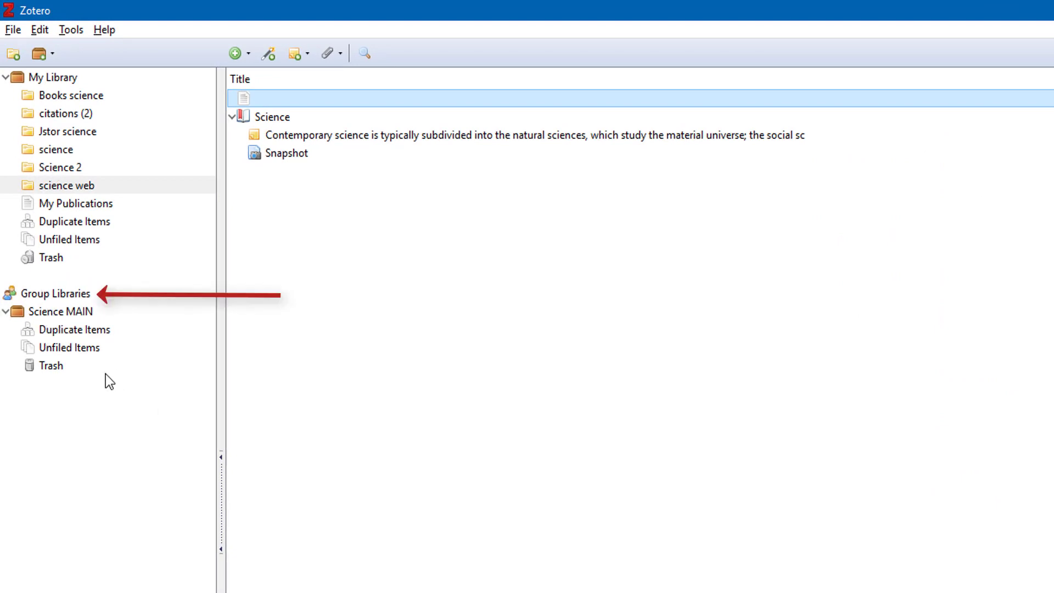
Look through the Books science, citations (2), Jstor science and science collections
{"action": "left_click", "coordinate": [80, 311]}
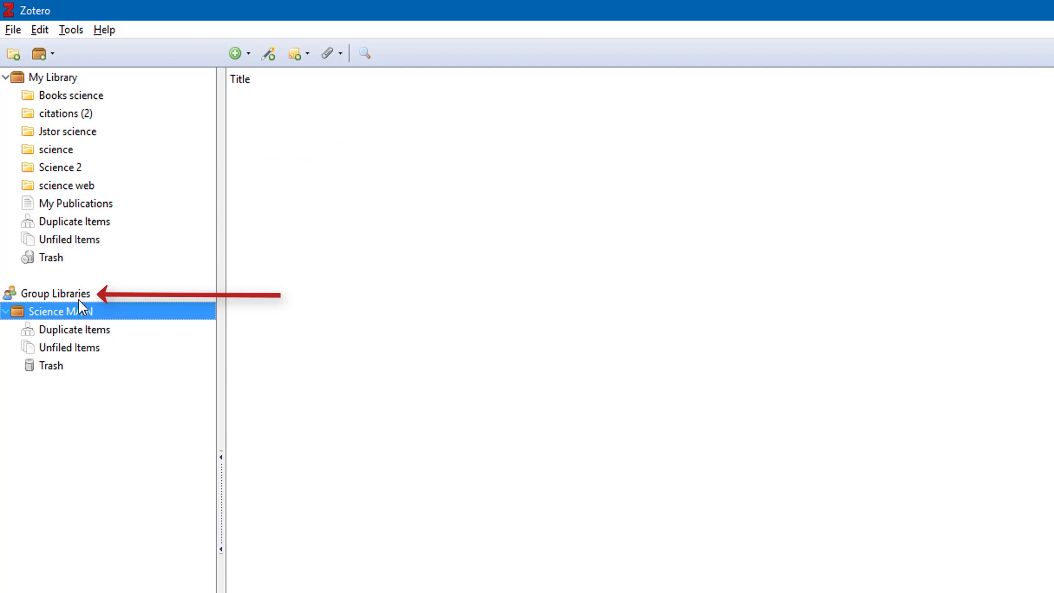
{"action": "left_click", "coordinate": [60, 97]}
{"action": "left_click", "coordinate": [61, 114]}
{"action": "left_click", "coordinate": [57, 131]}
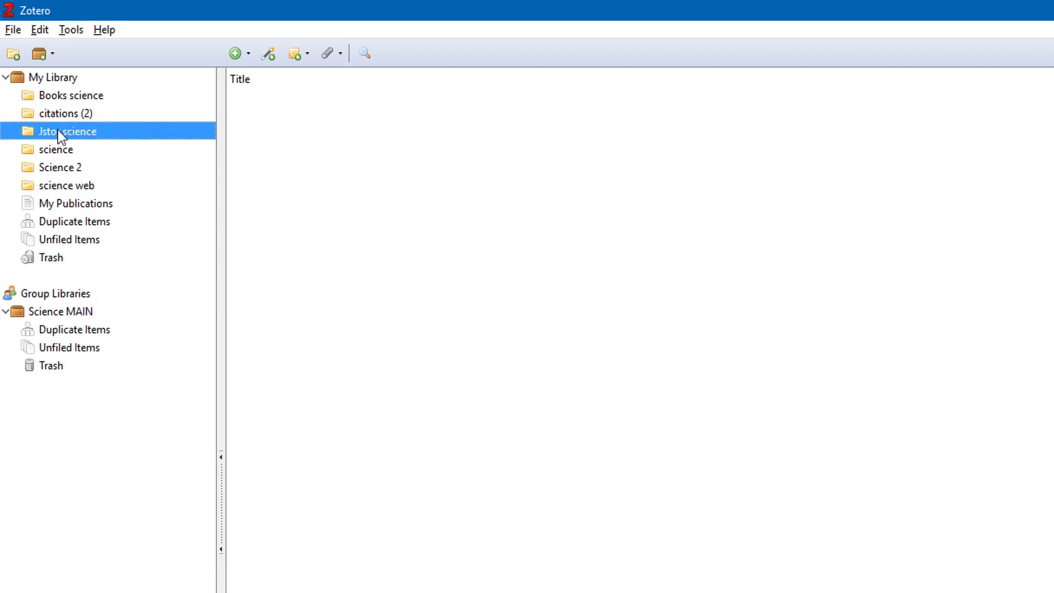
{"action": "left_click", "coordinate": [54, 150]}
{"action": "left_click", "coordinate": [60, 128]}
{"action": "left_click", "coordinate": [61, 111]}
{"action": "left_click", "coordinate": [61, 95]}
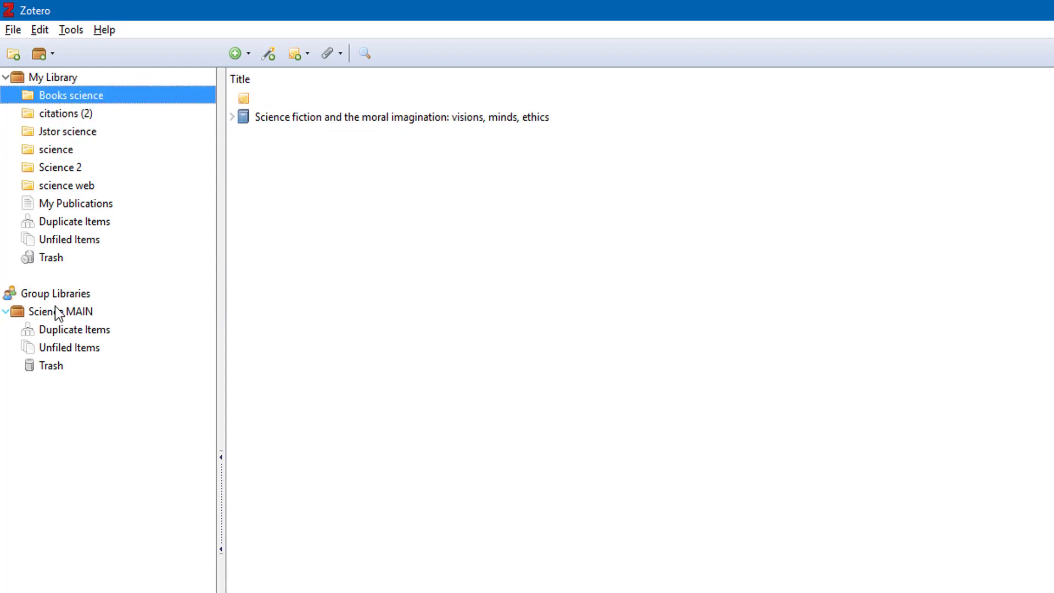
Create a collection named 'Books science' in the Science MAIN group
{"action": "right_click", "coordinate": [51, 311]}
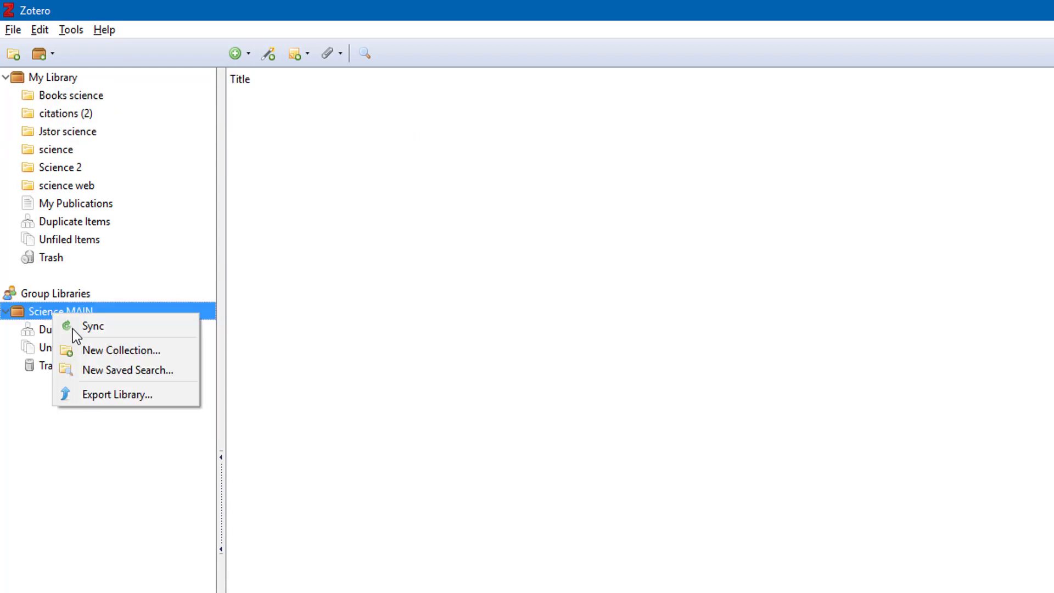
{"action": "left_click", "coordinate": [94, 349]}
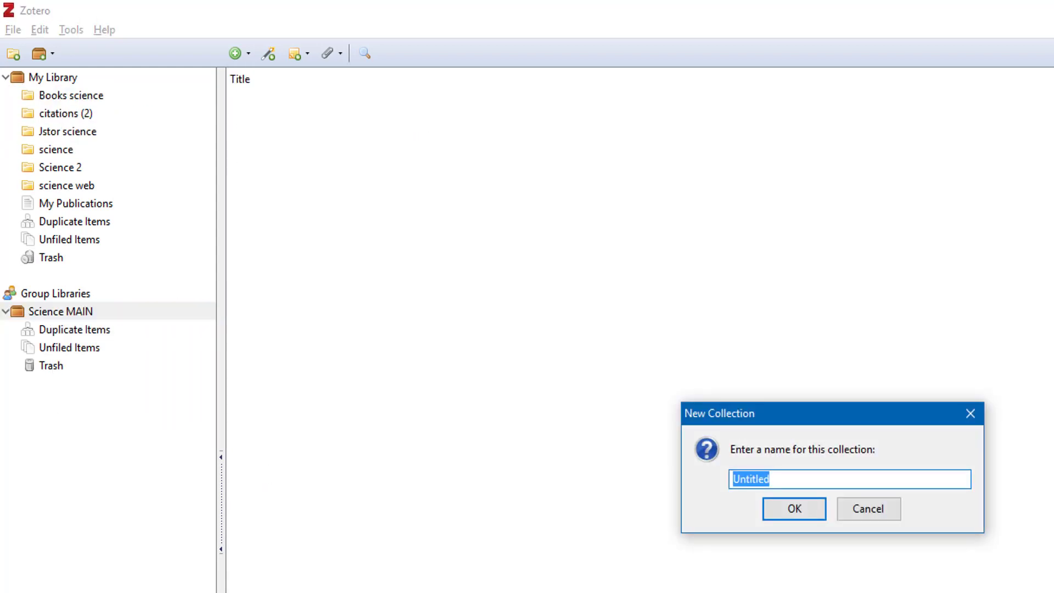
{"action": "key", "text": "BackSpace"}
{"action": "type", "text": "Books sc"}
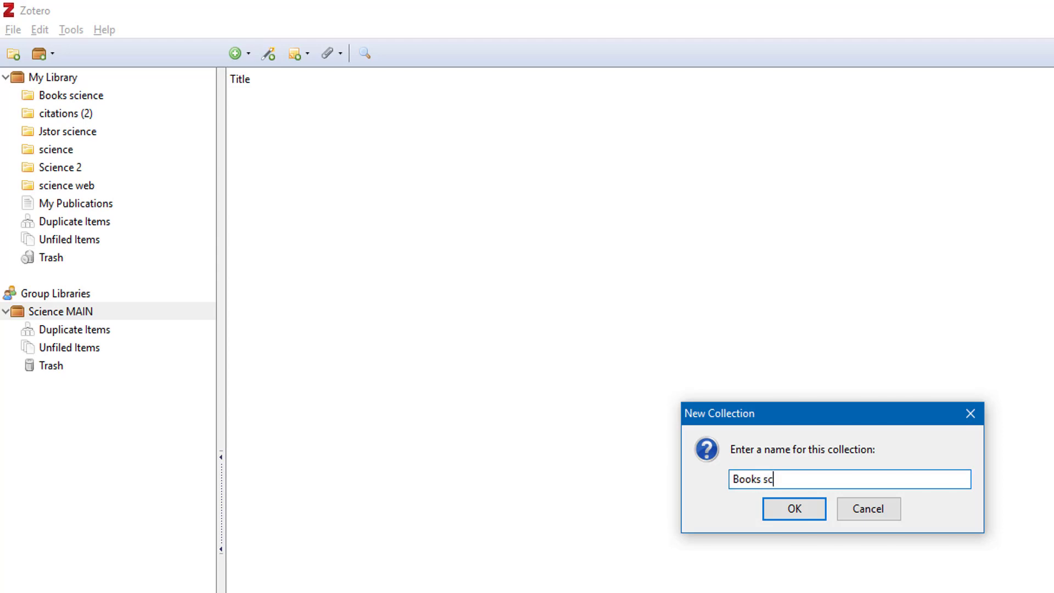
{"action": "type", "text": "ience"}
{"action": "key", "text": "Return"}
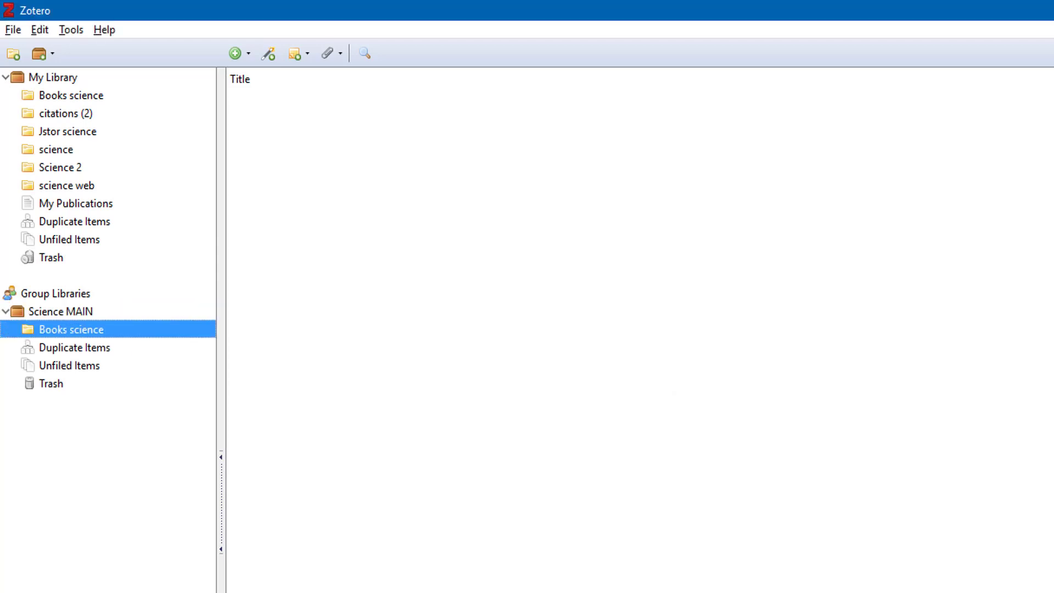
Copy the Science fiction and the moral imagination book into the group's Books science collection
{"action": "left_click", "coordinate": [63, 93]}
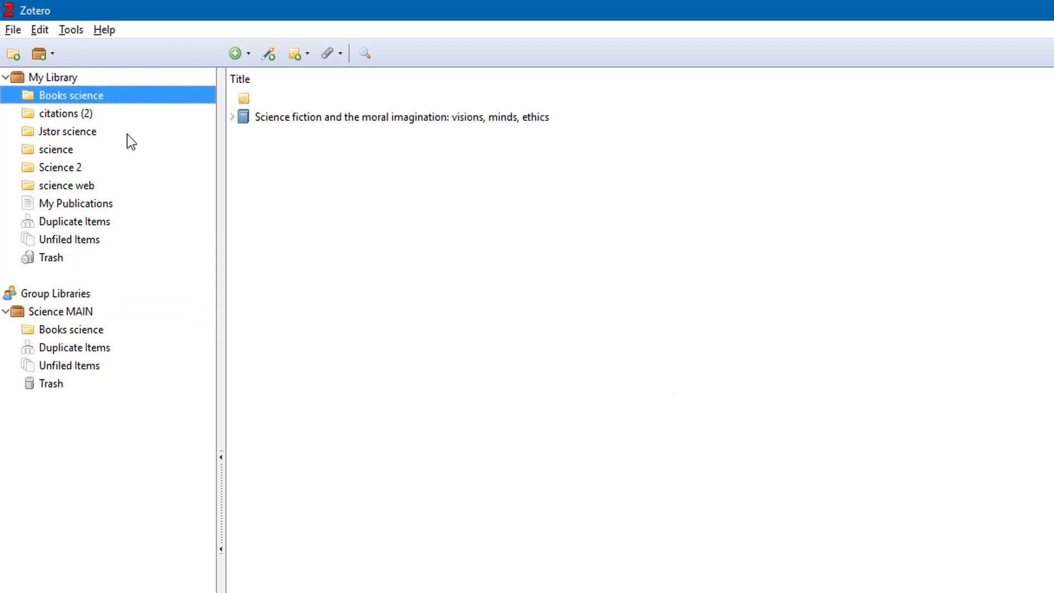
{"action": "left_click", "coordinate": [275, 116]}
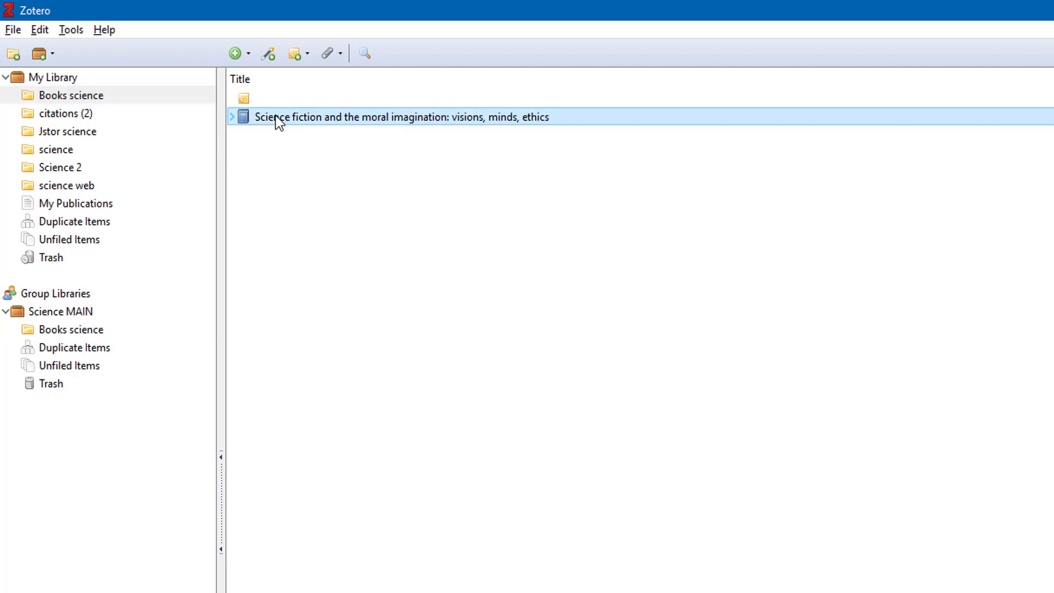
{"action": "left_click_drag", "start_coordinate": [268, 182], "coordinate": [53, 331]}
{"action": "left_click", "coordinate": [60, 315]}
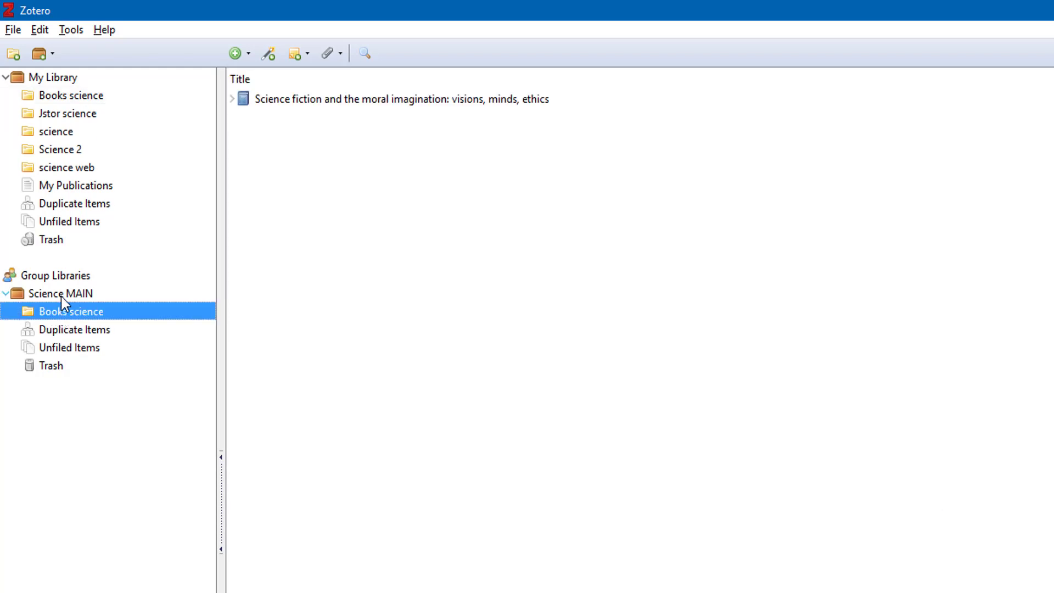
Create a collection named 'sceince 2' in the Science MAIN group
{"action": "right_click", "coordinate": [61, 295]}
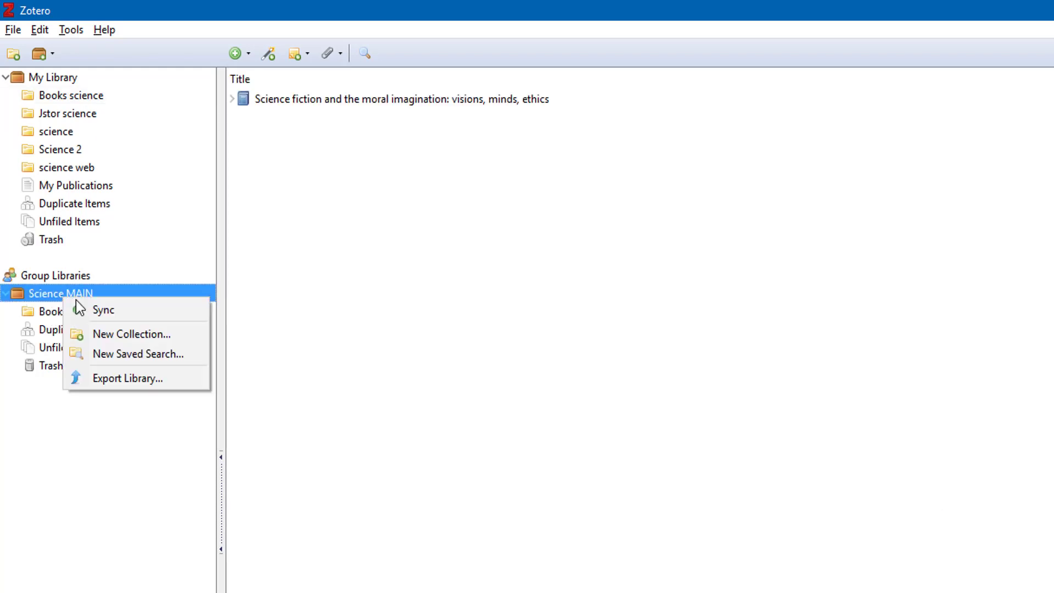
{"action": "left_click", "coordinate": [105, 332]}
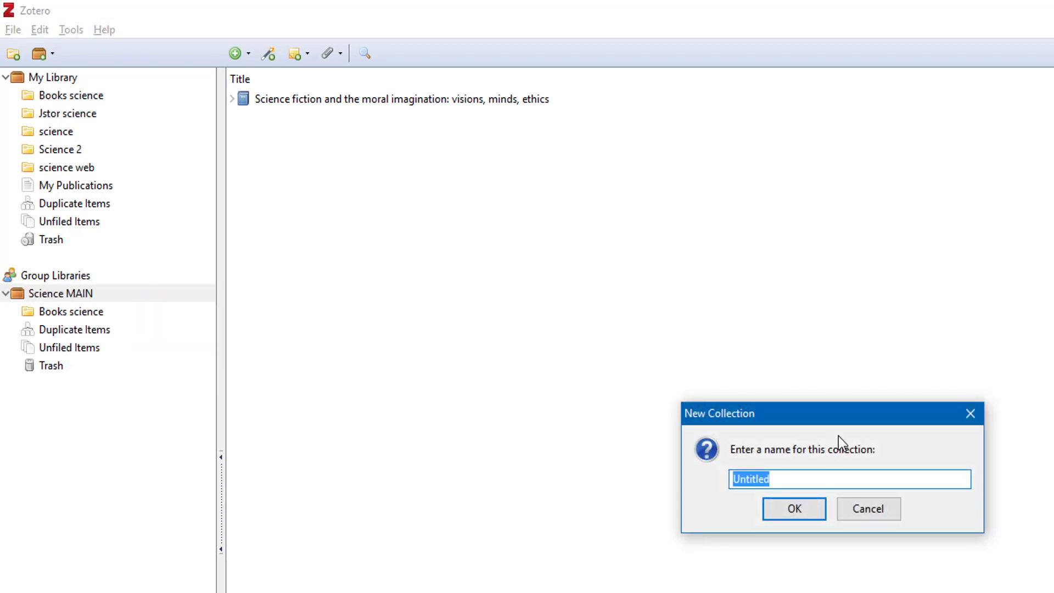
{"action": "type", "text": "sceince 2"}
{"action": "key", "text": "Return"}
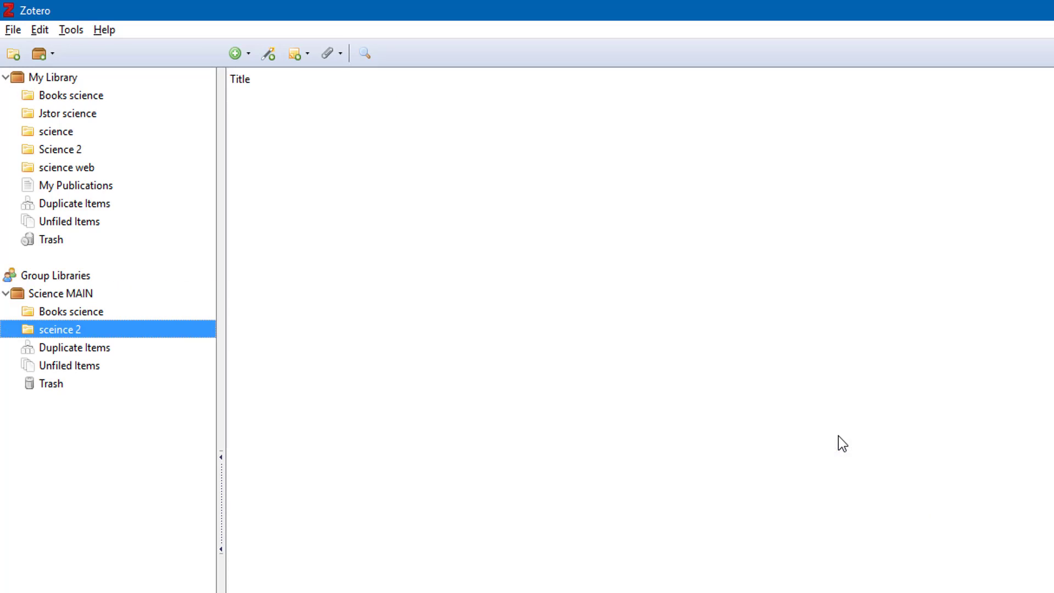
Copy four articles from My Library's Science 2 into sceince 2 and check the group collections
{"action": "left_click", "coordinate": [74, 151]}
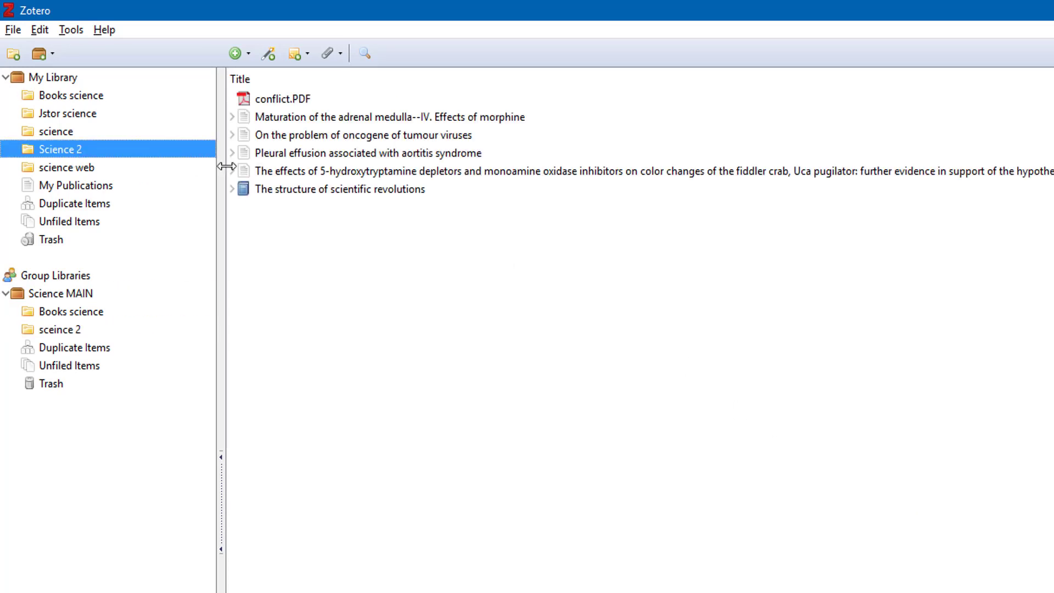
{"action": "left_click_drag", "start_coordinate": [304, 189], "coordinate": [34, 328]}
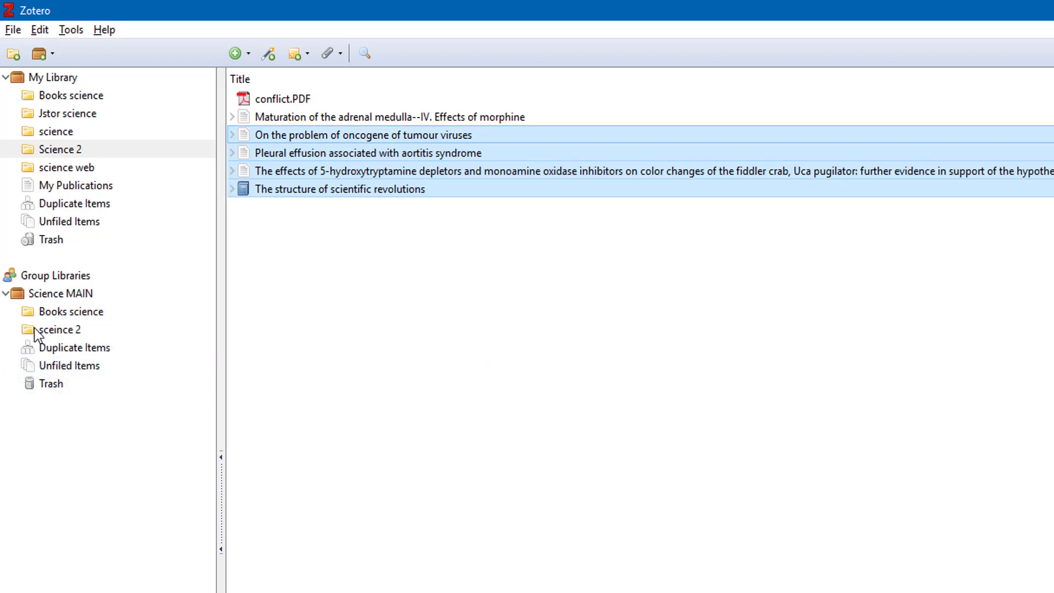
{"action": "left_click", "coordinate": [34, 328]}
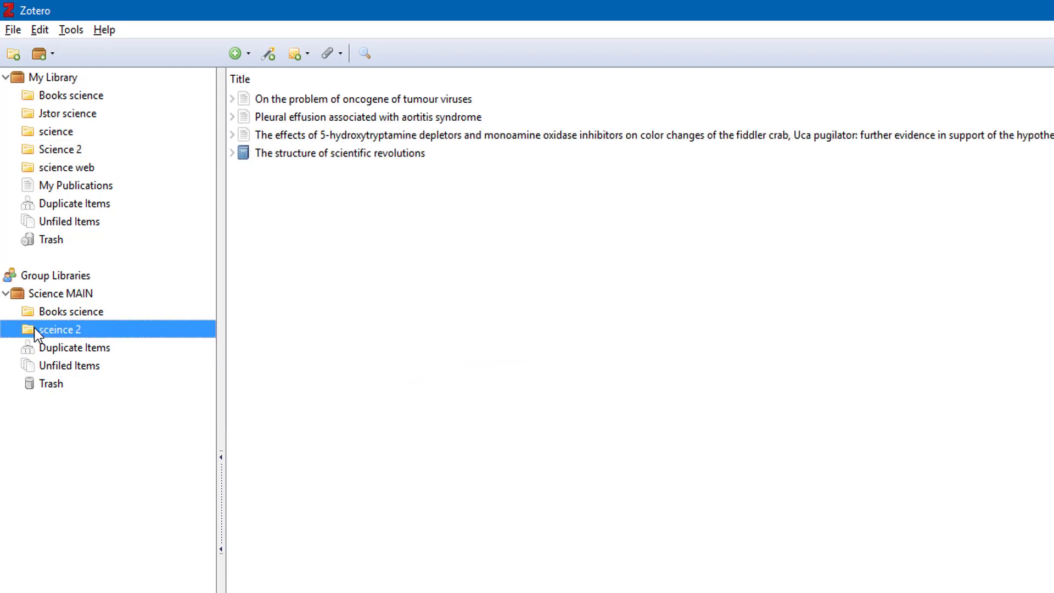
{"action": "left_click", "coordinate": [47, 308]}
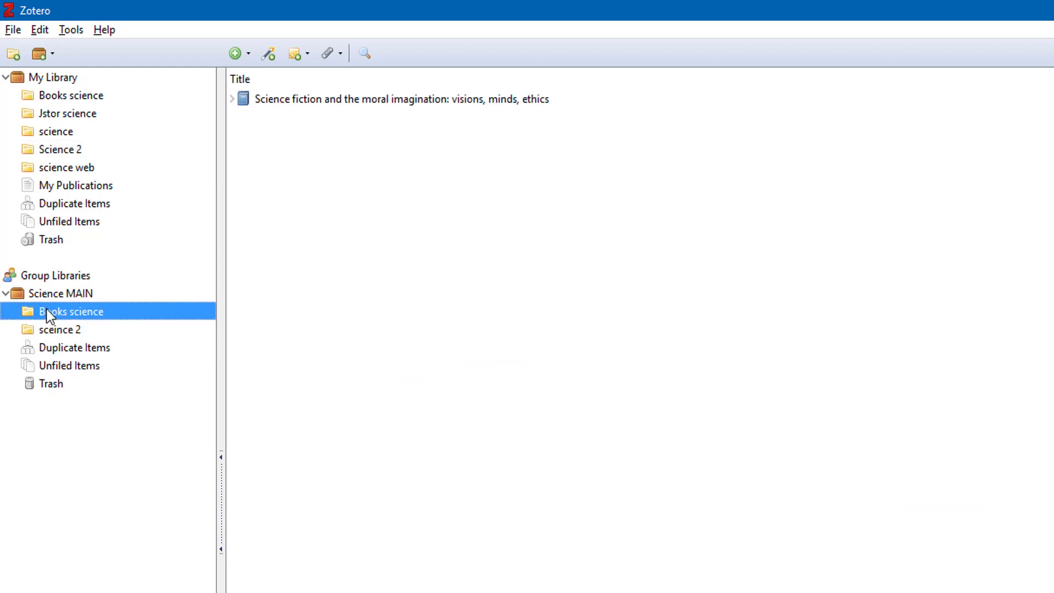
Confirm the Sync settings in Preferences and run a sync with the Zotero server
{"action": "left_click", "coordinate": [36, 31]}
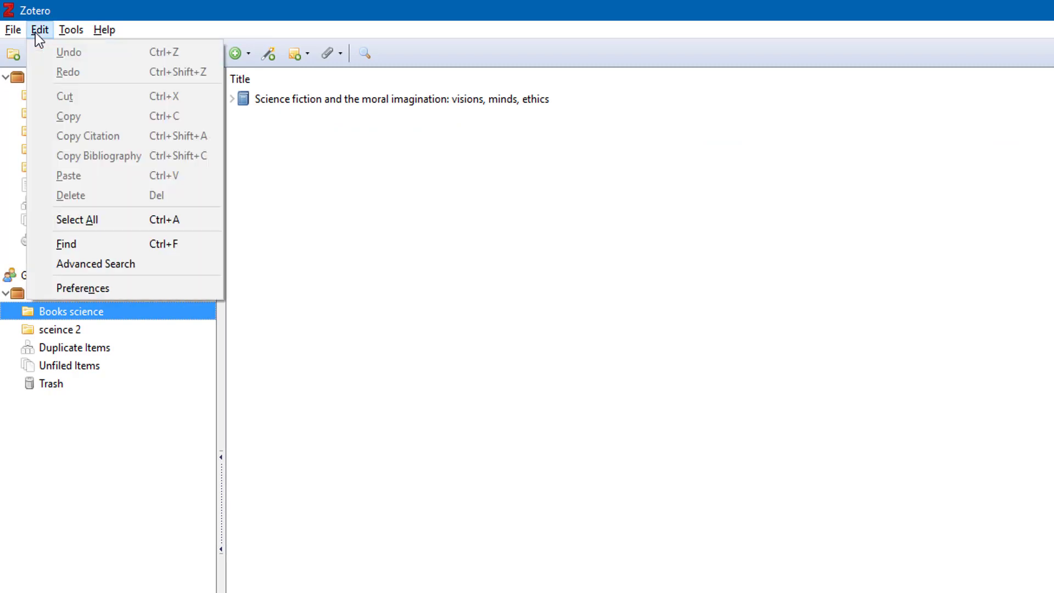
{"action": "left_click", "coordinate": [69, 286]}
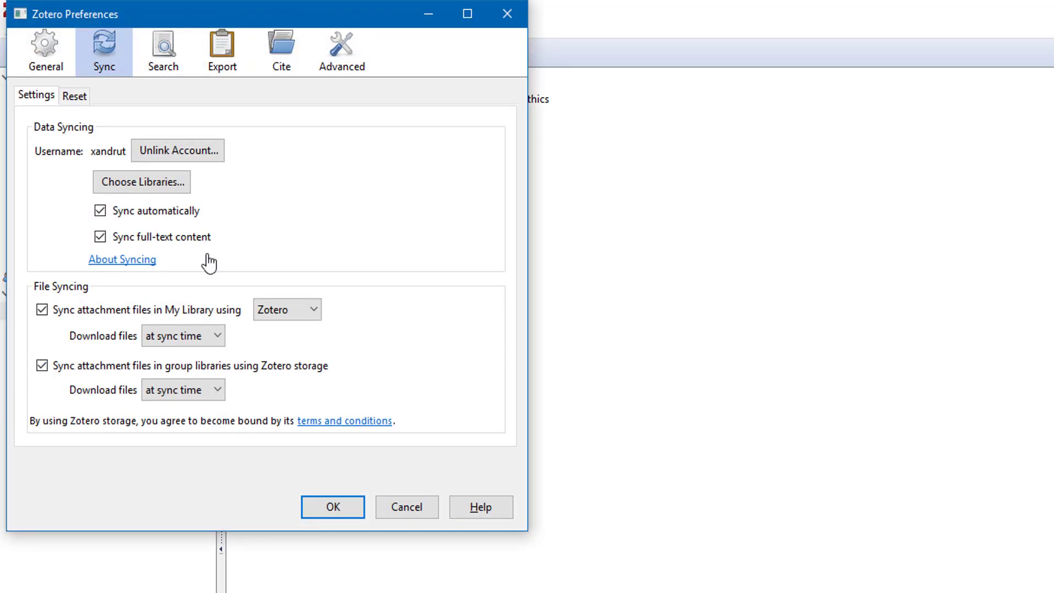
{"action": "left_click", "coordinate": [345, 508]}
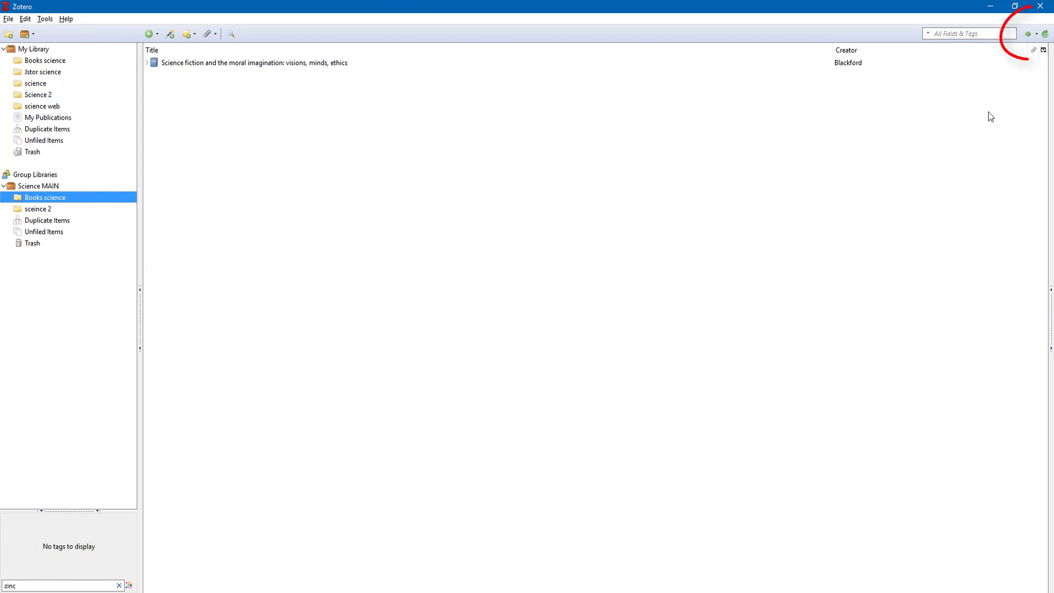
{"action": "left_click", "coordinate": [1045, 36]}
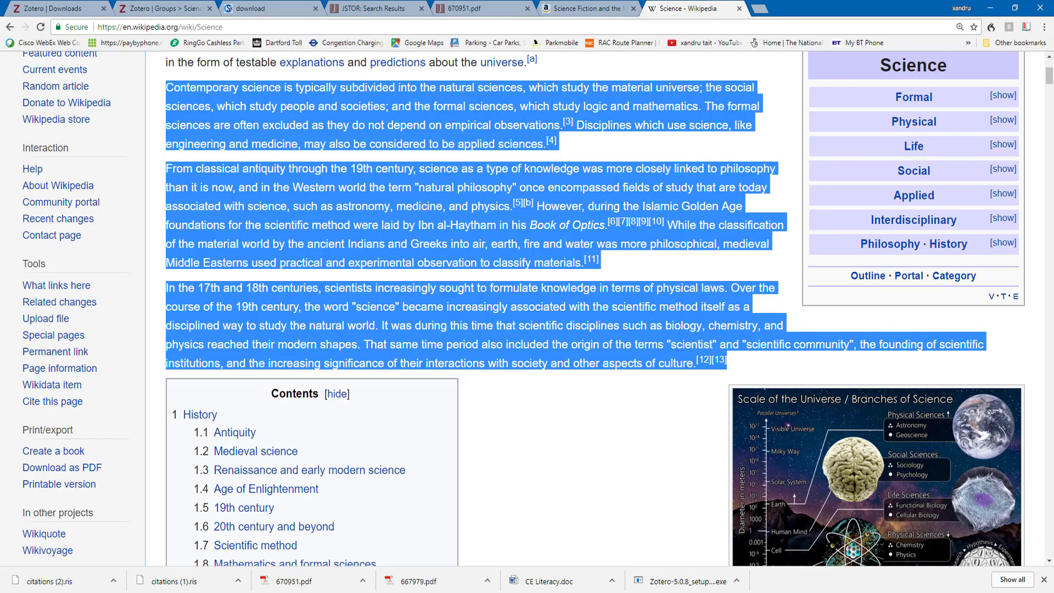
Go to the Science MAIN group's profile settings on the Zotero website
{"action": "left_click", "coordinate": [140, 6]}
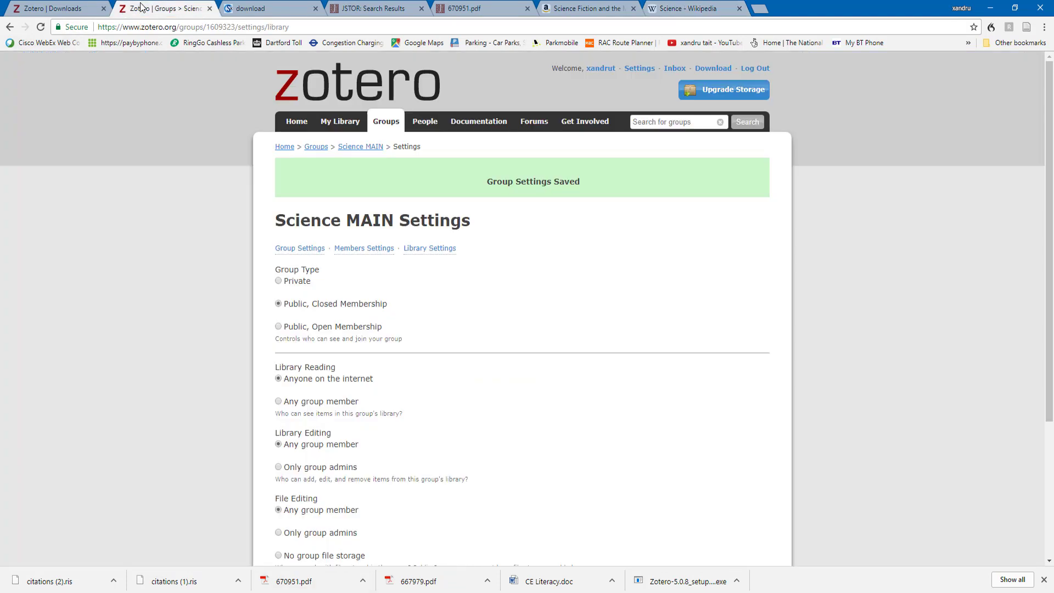
{"action": "left_click", "coordinate": [342, 122]}
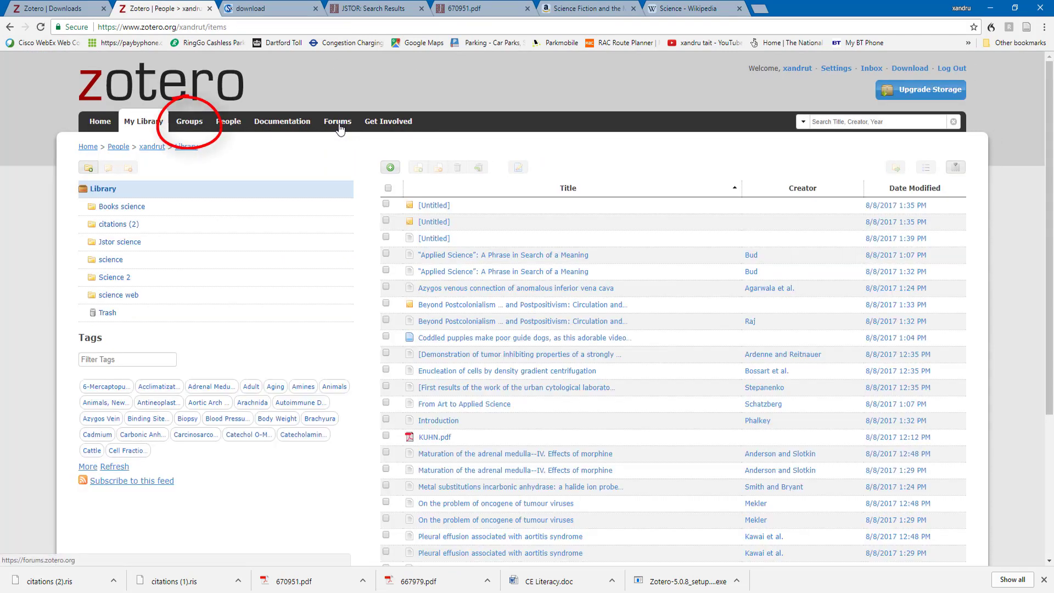
{"action": "left_click", "coordinate": [189, 122]}
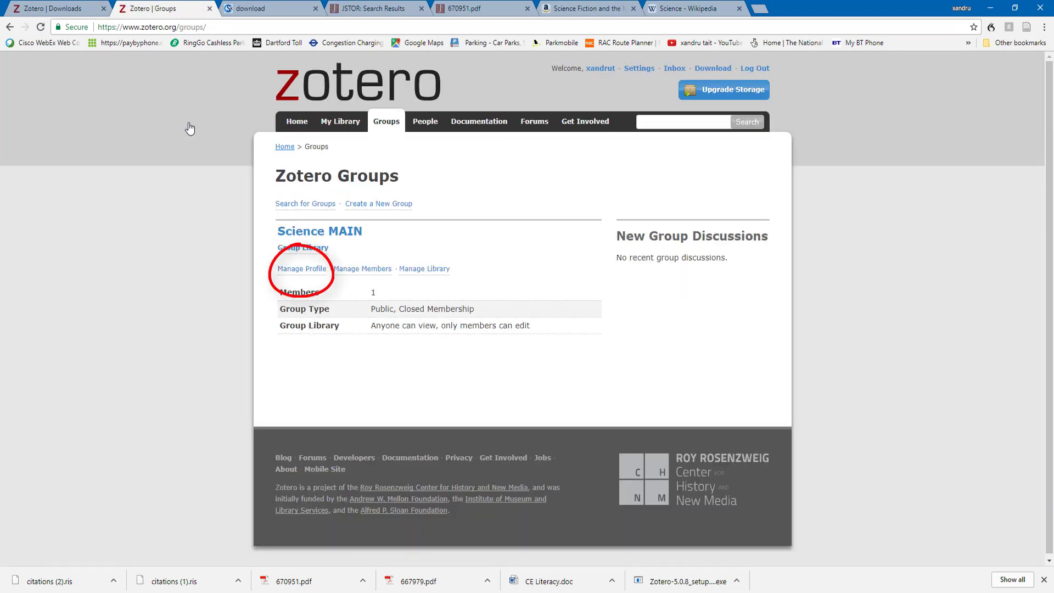
{"action": "left_click", "coordinate": [294, 271]}
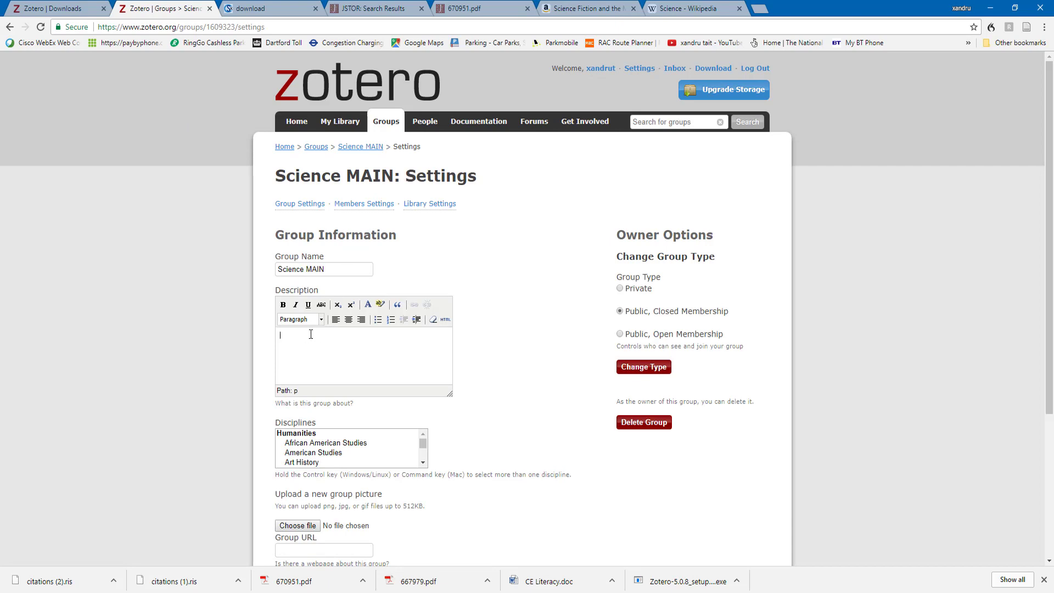
Enter the group description 'Sharing scientific minds'
{"action": "key", "text": "Caps_Lock"}
{"action": "left_click", "coordinate": [310, 333]}
{"action": "key", "text": "Caps_Lock"}
{"action": "type", "text": "Sharing scientific minds"}
{"action": "key", "text": "Return"}
{"action": "scroll", "coordinate": [340, 431], "scroll_direction": "down", "scroll_amount": 4}
{"action": "scroll", "coordinate": [359, 455], "scroll_direction": "up", "scroll_amount": 4}
{"action": "scroll", "coordinate": [366, 453], "scroll_direction": "down", "scroll_amount": 4}
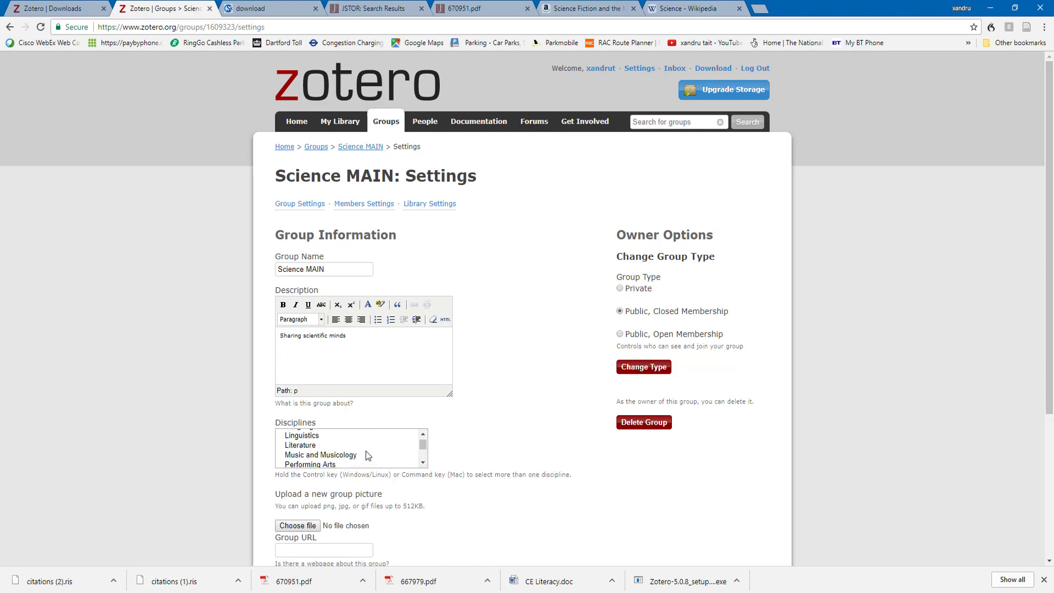
{"action": "scroll", "coordinate": [365, 454], "scroll_direction": "down", "scroll_amount": 2}
{"action": "scroll", "coordinate": [366, 455], "scroll_direction": "down", "scroll_amount": 5}
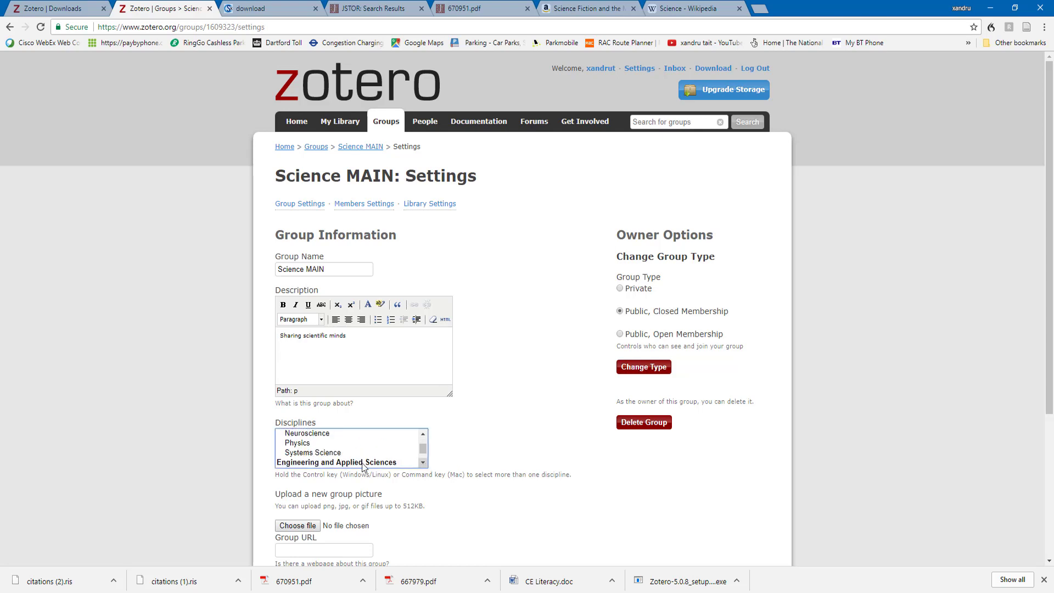
Set the group's discipline to Systems Science only and save the profile settings
{"action": "left_click", "coordinate": [335, 453]}
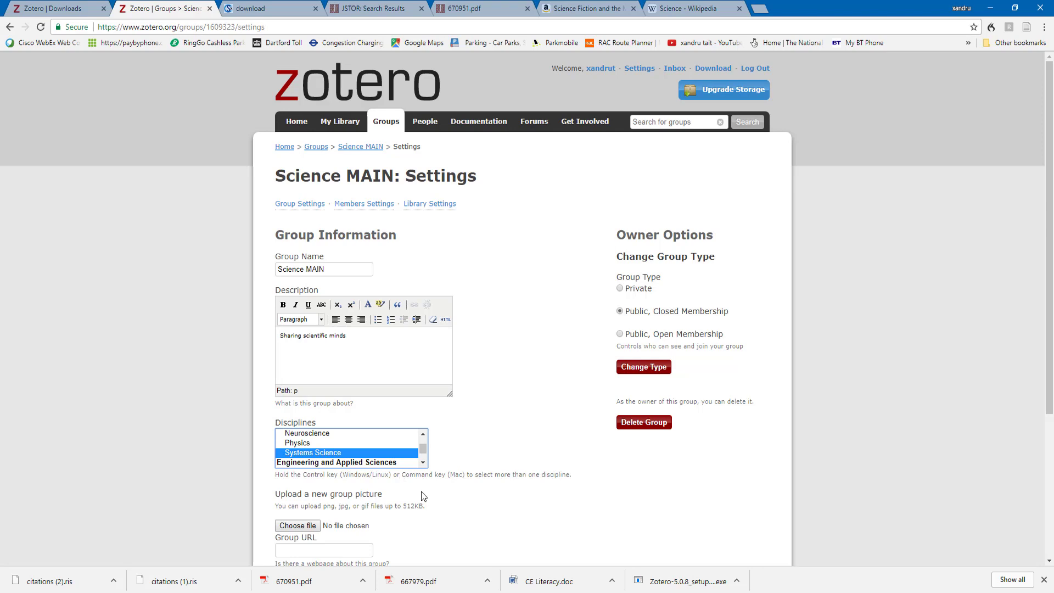
{"action": "left_click", "coordinate": [314, 434], "text": "ctrl"}
{"action": "left_click", "coordinate": [314, 434], "text": "ctrl"}
{"action": "scroll", "coordinate": [470, 494], "scroll_direction": "down", "scroll_amount": 3}
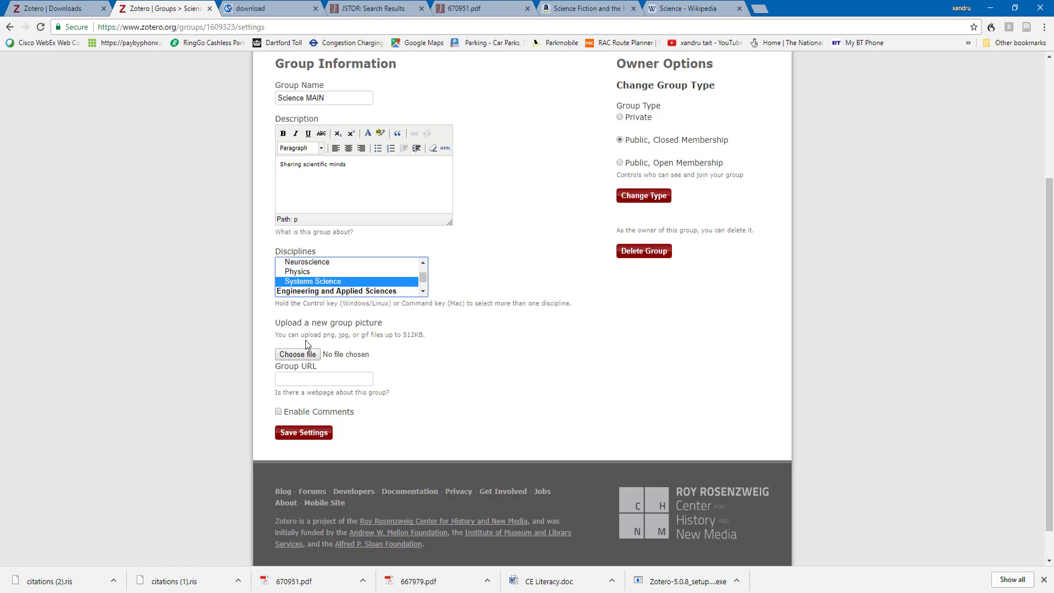
{"action": "left_click", "coordinate": [295, 383]}
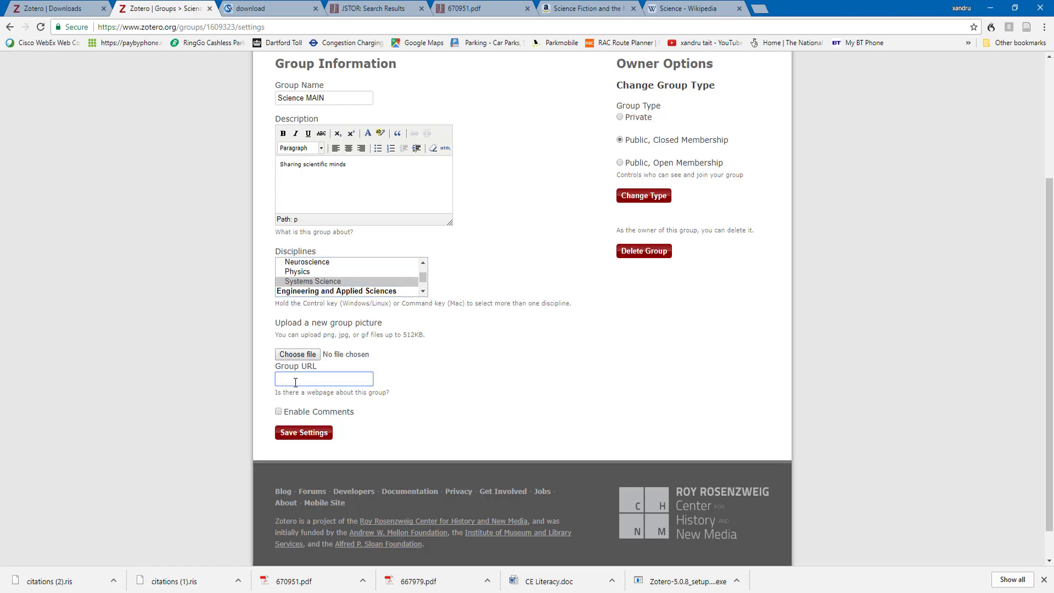
{"action": "left_click", "coordinate": [300, 439]}
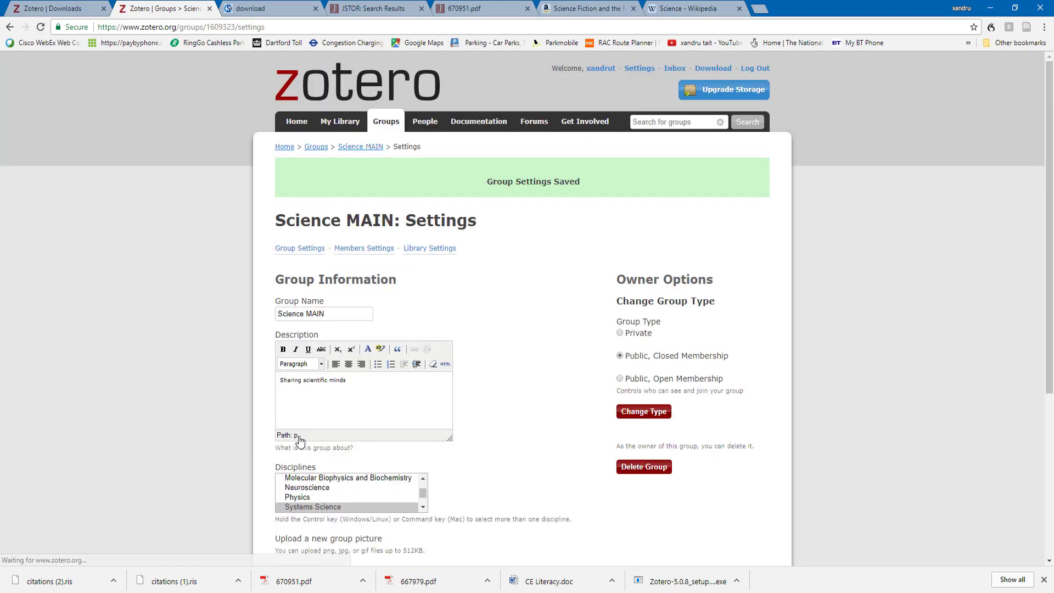
Open the Science MAIN group overview page
{"action": "left_click", "coordinate": [436, 248]}
{"action": "left_click", "coordinate": [290, 207]}
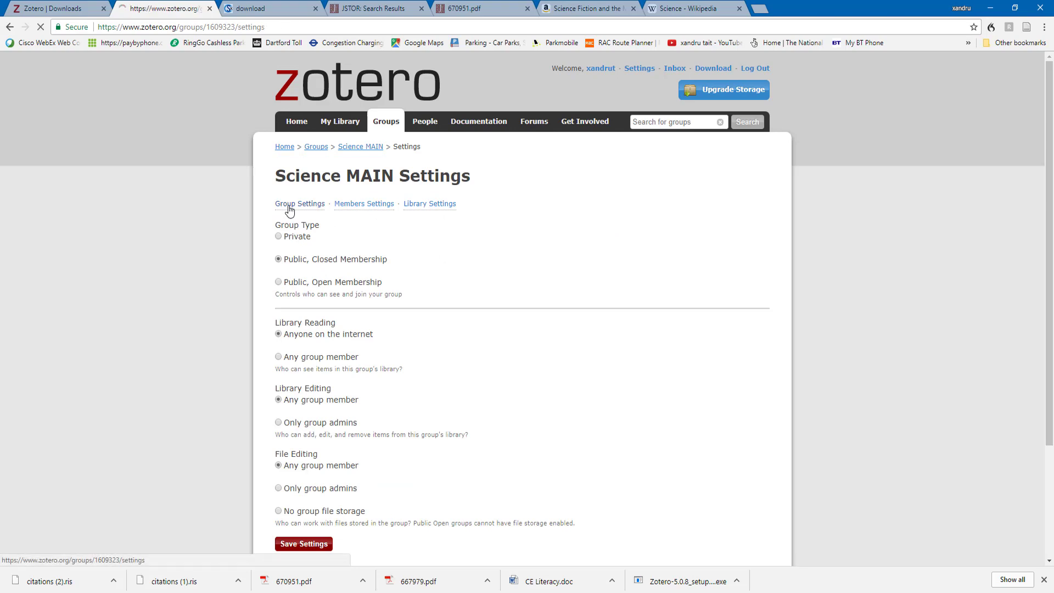
{"action": "left_click", "coordinate": [360, 148]}
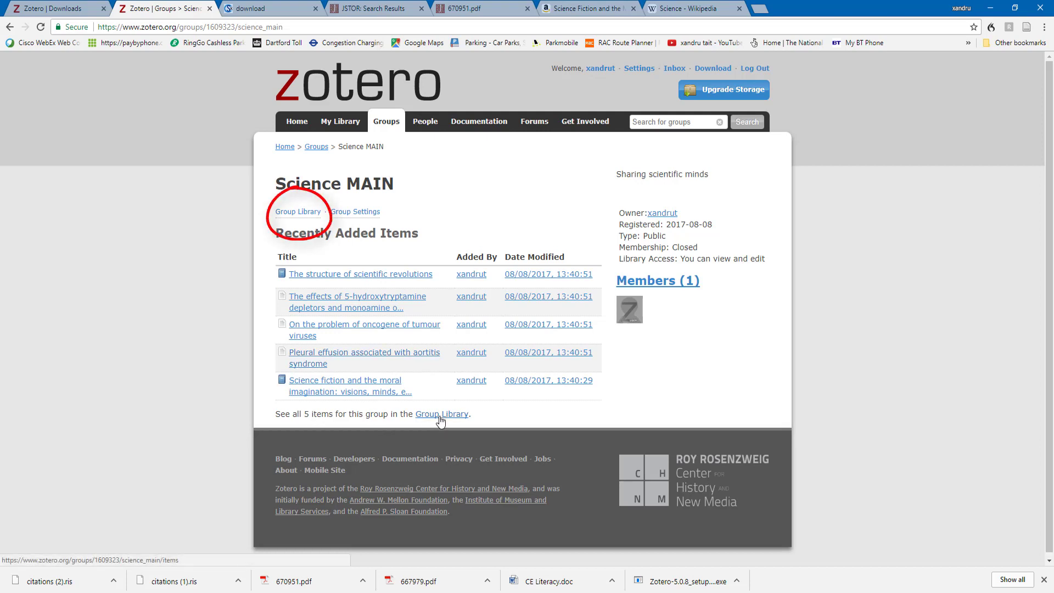
Browse the group's online library and open the Science fiction book's details
{"action": "left_click", "coordinate": [300, 212]}
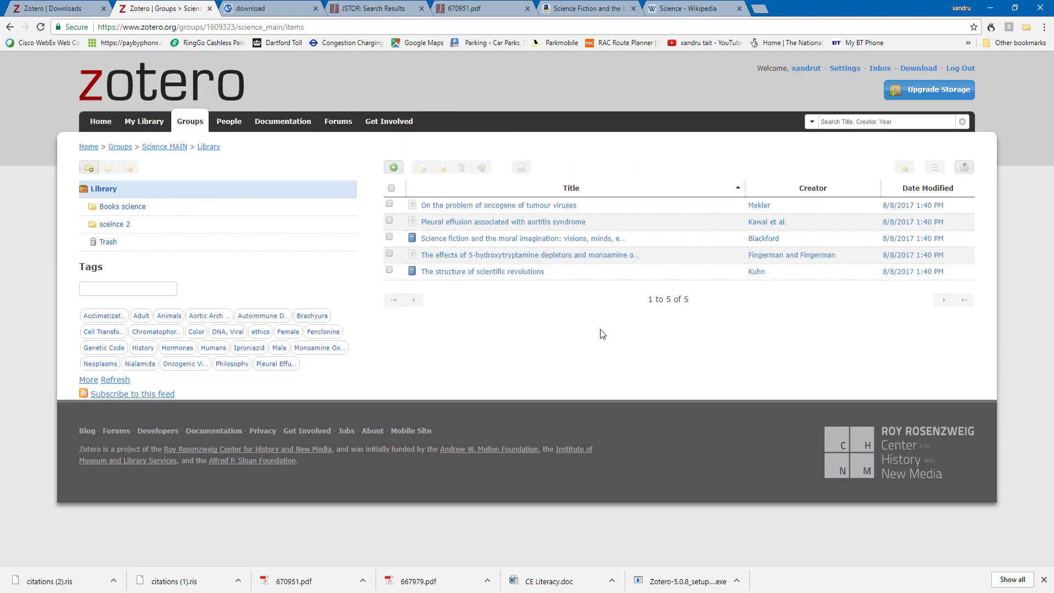
{"action": "left_click", "coordinate": [106, 287]}
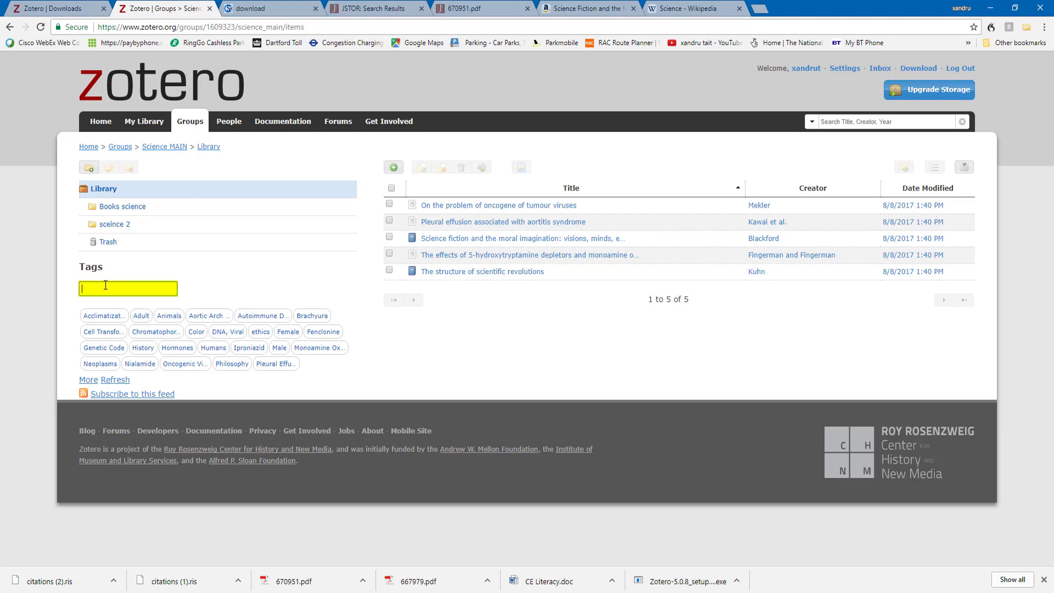
{"action": "left_click", "coordinate": [389, 204]}
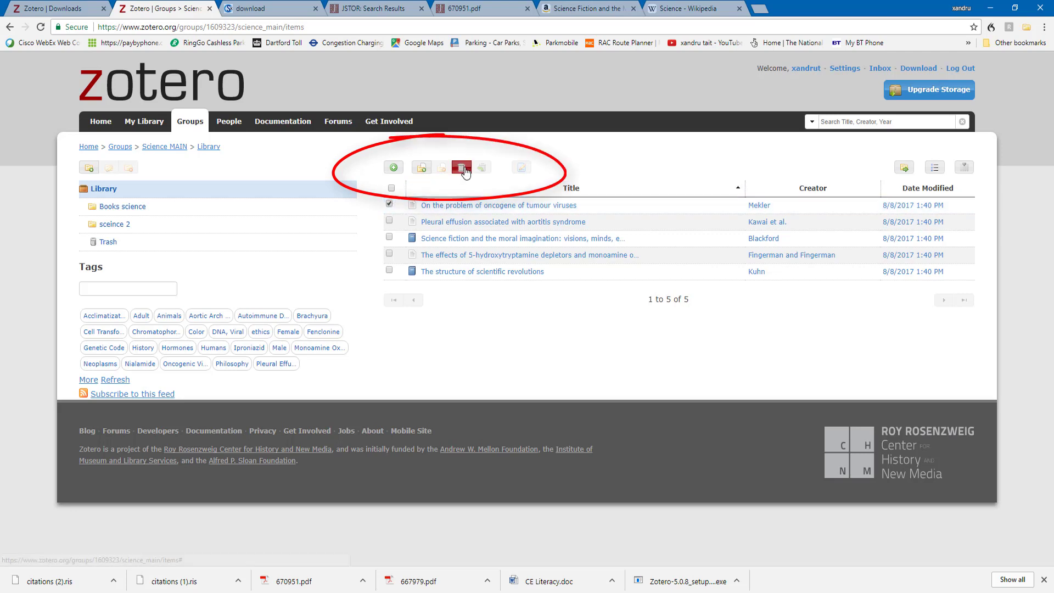
{"action": "left_click", "coordinate": [427, 238]}
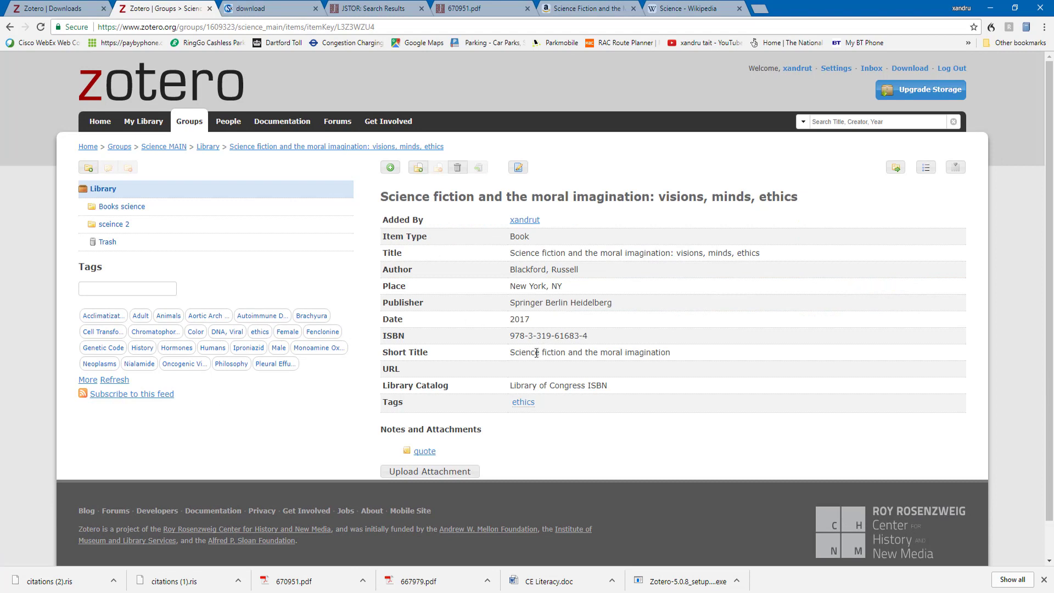
Open, edit and save the book's quote note, then view the group's empty Trash
{"action": "scroll", "coordinate": [539, 417], "scroll_direction": "down", "scroll_amount": 1}
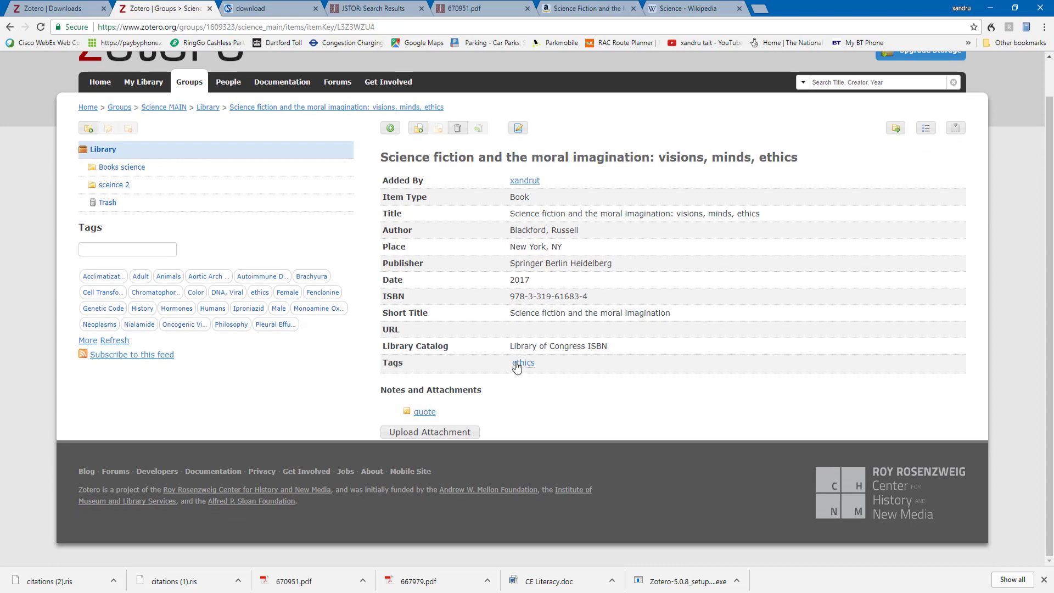
{"action": "left_click", "coordinate": [425, 411]}
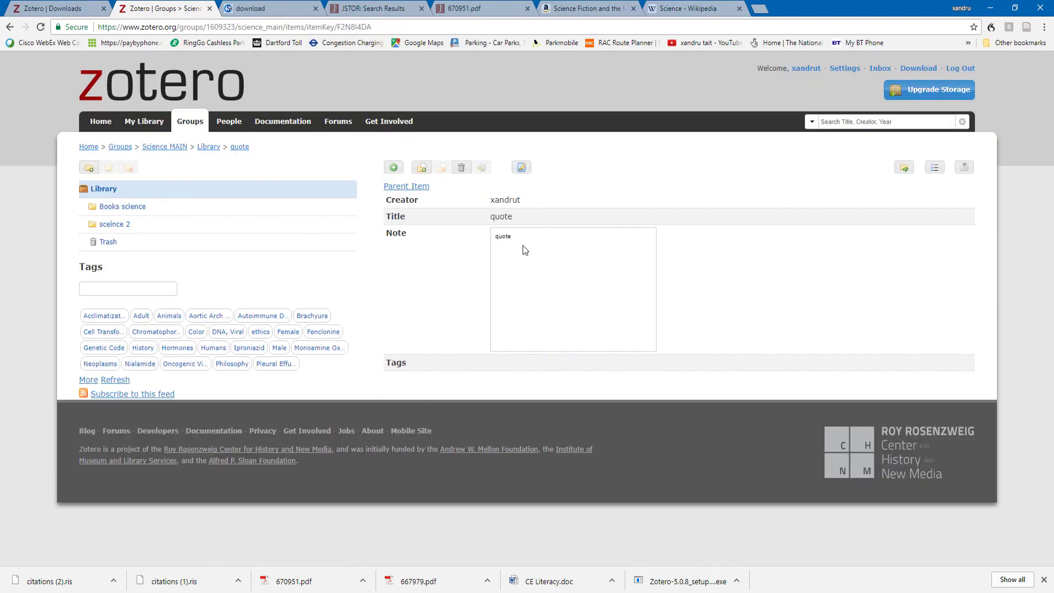
{"action": "left_click", "coordinate": [521, 168]}
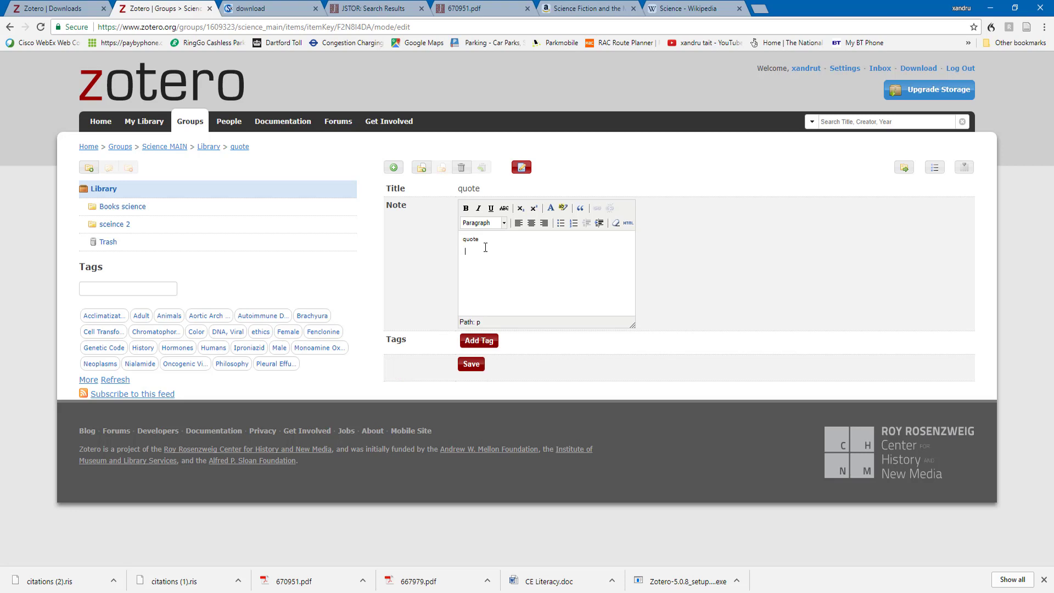
{"action": "left_click", "coordinate": [472, 365]}
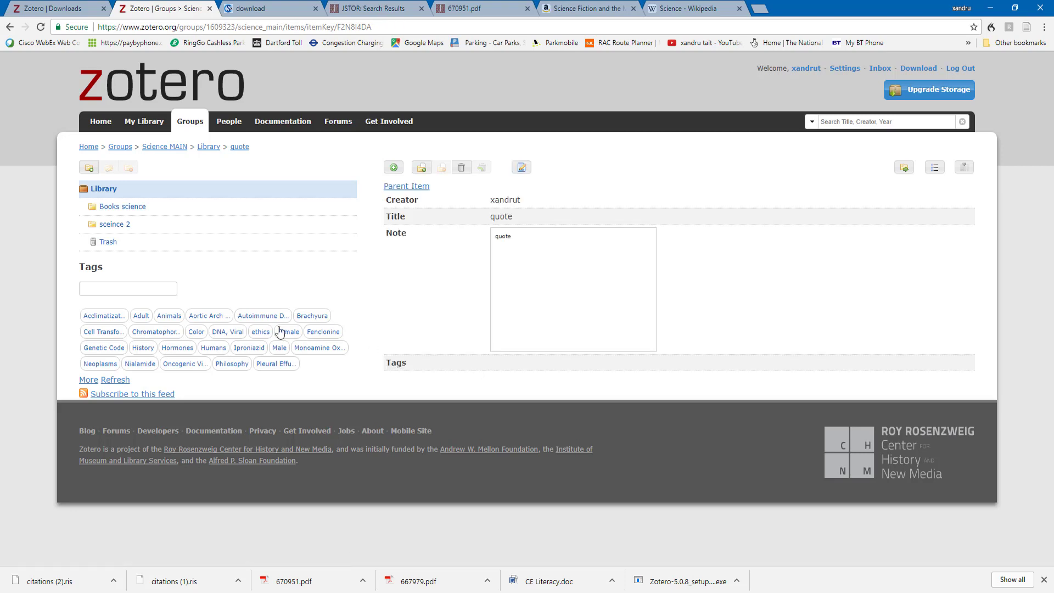
{"action": "left_click", "coordinate": [110, 243]}
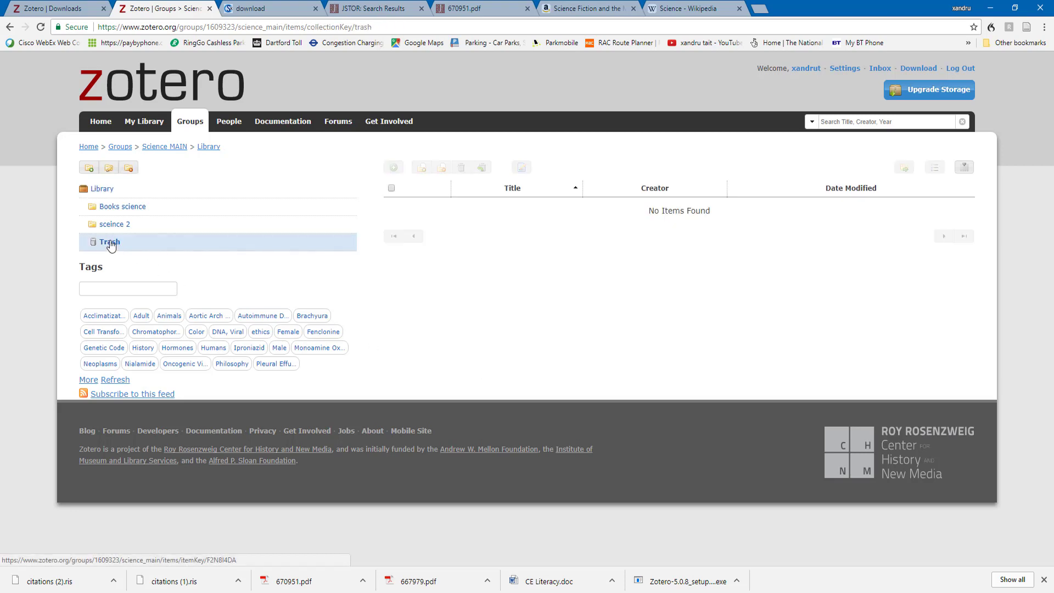
Delete the Books science collection online, check sceince 2, and go to the Groups page
{"action": "left_click", "coordinate": [112, 225]}
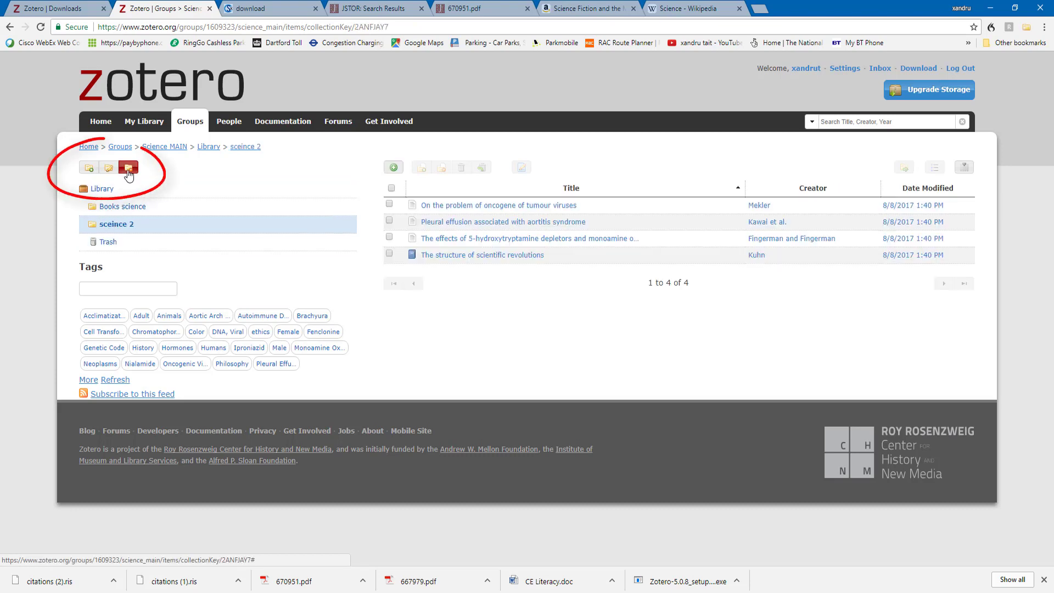
{"action": "left_click", "coordinate": [115, 211]}
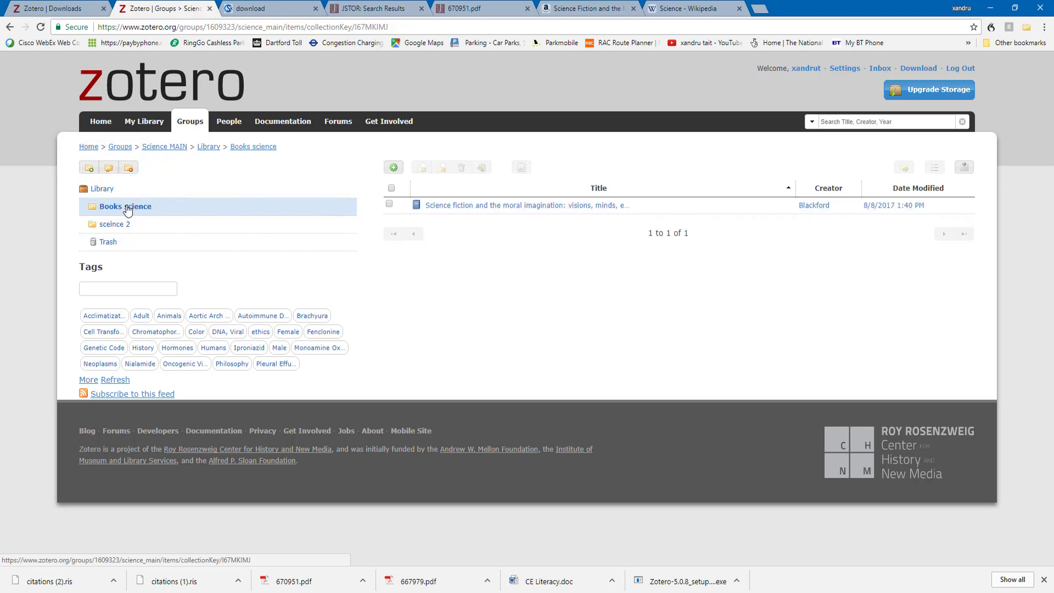
{"action": "left_click", "coordinate": [129, 168]}
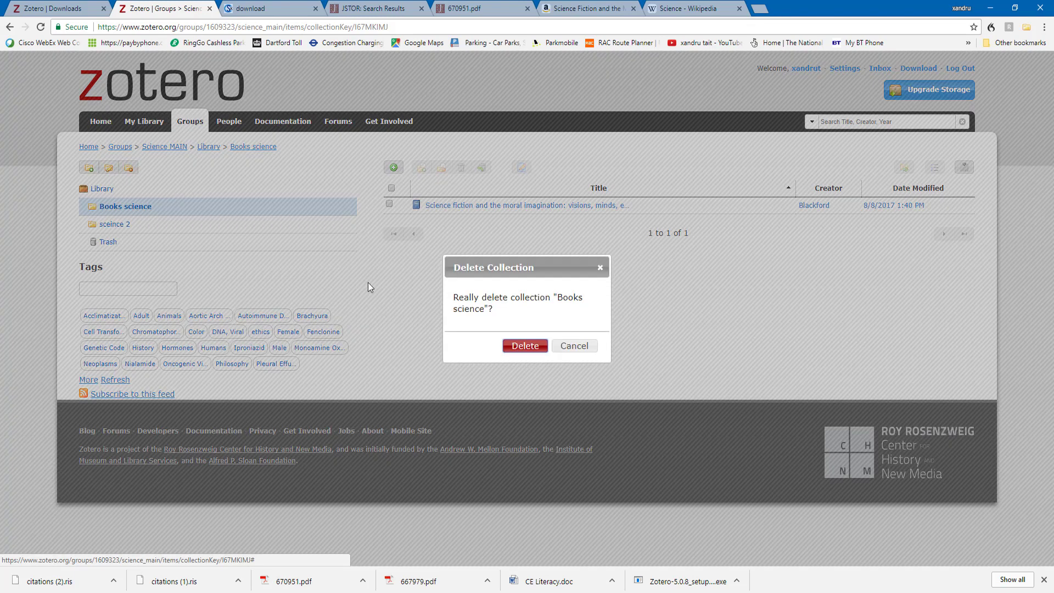
{"action": "left_click", "coordinate": [525, 351]}
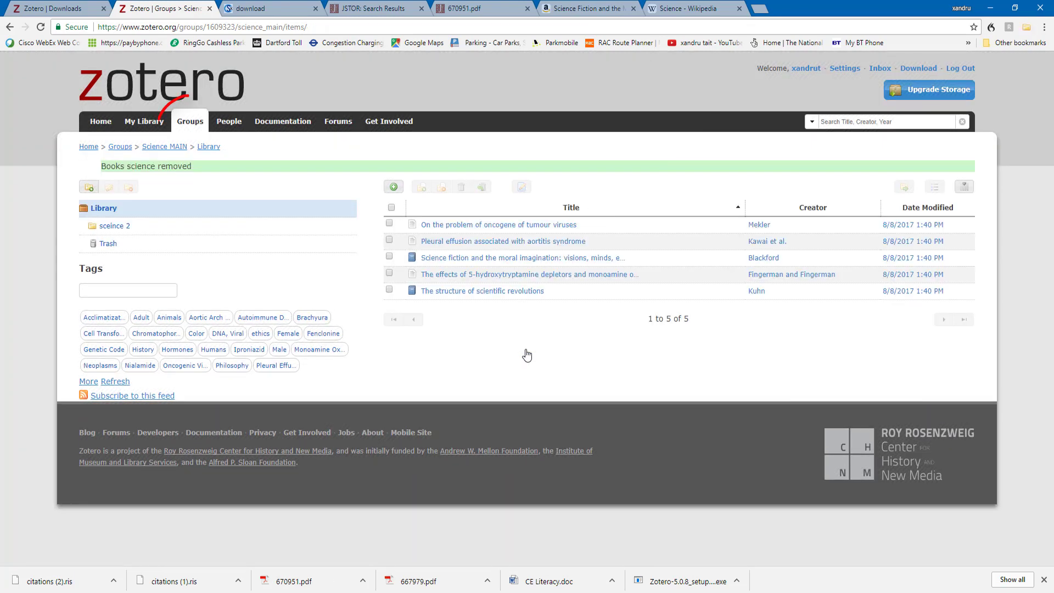
{"action": "left_click", "coordinate": [112, 226]}
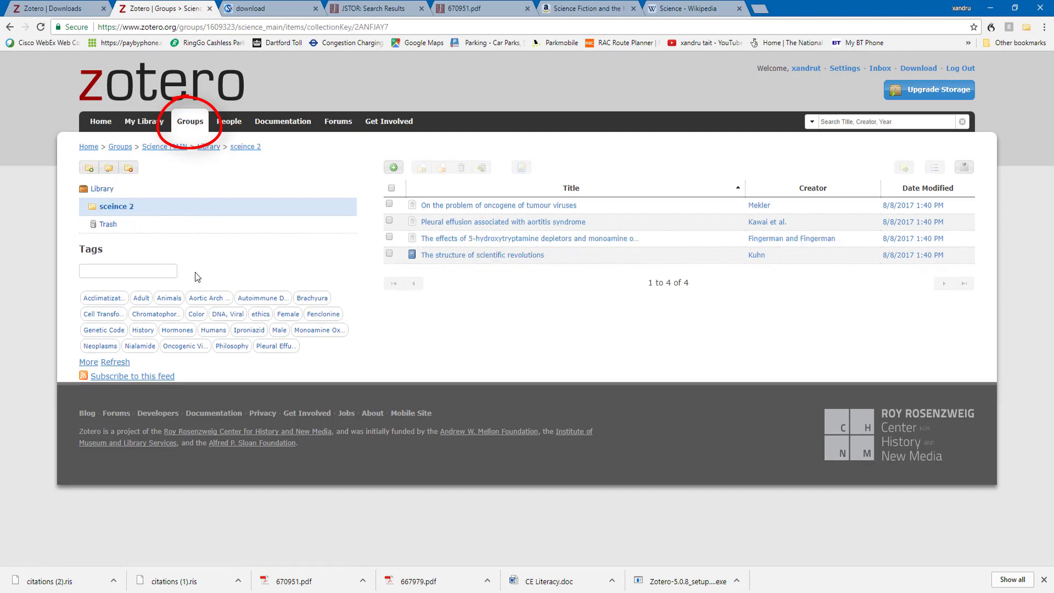
{"action": "left_click", "coordinate": [190, 122]}
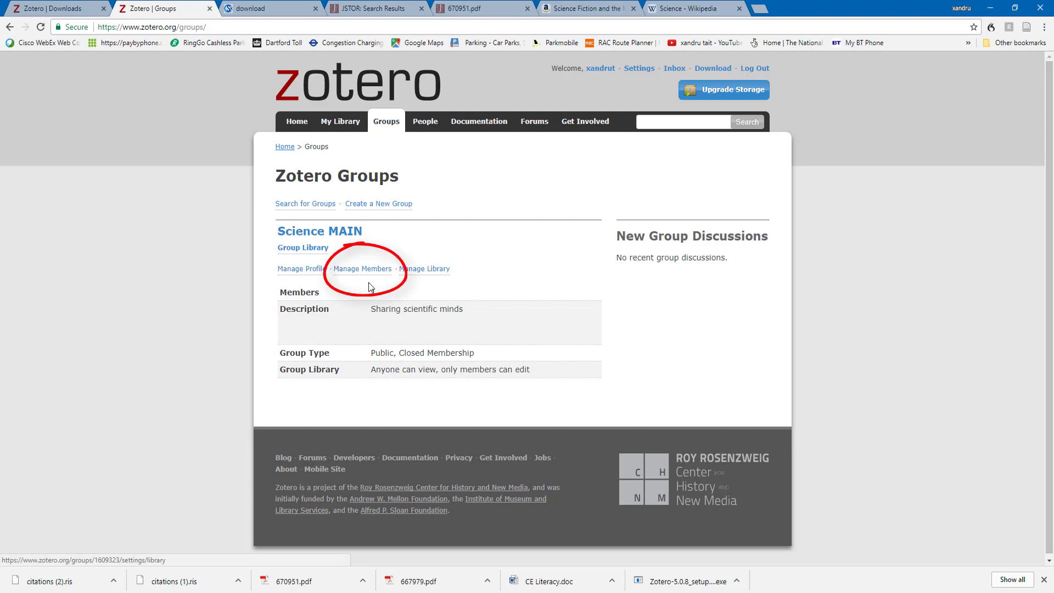
Invite two people to Science MAIN by entering their e-mail addresses on the invitations page
{"action": "left_click", "coordinate": [362, 268]}
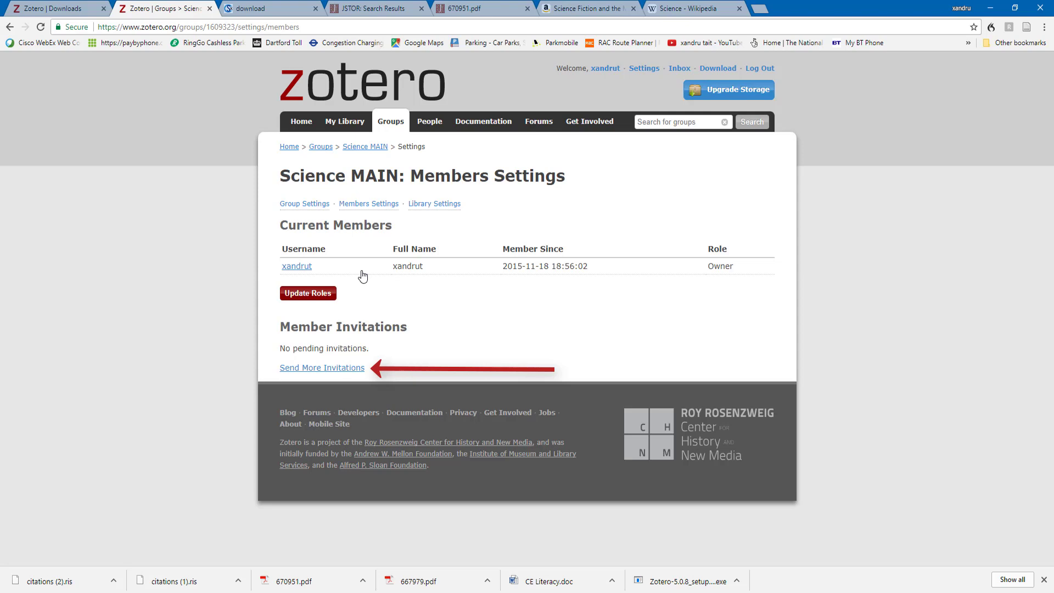
{"action": "left_click", "coordinate": [330, 369]}
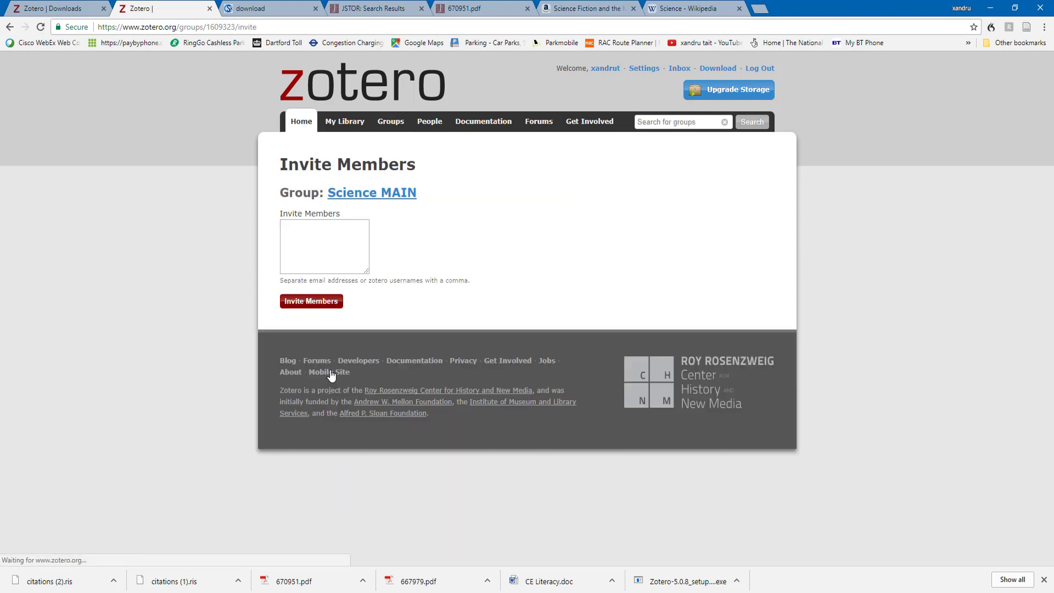
{"action": "left_click", "coordinate": [300, 229]}
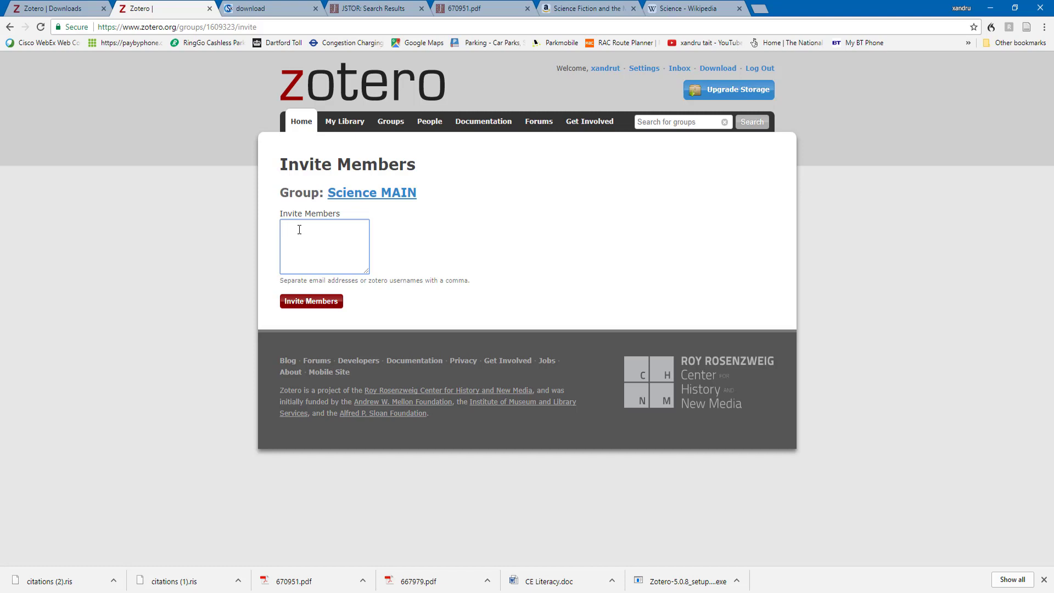
{"action": "left_click", "coordinate": [301, 307]}
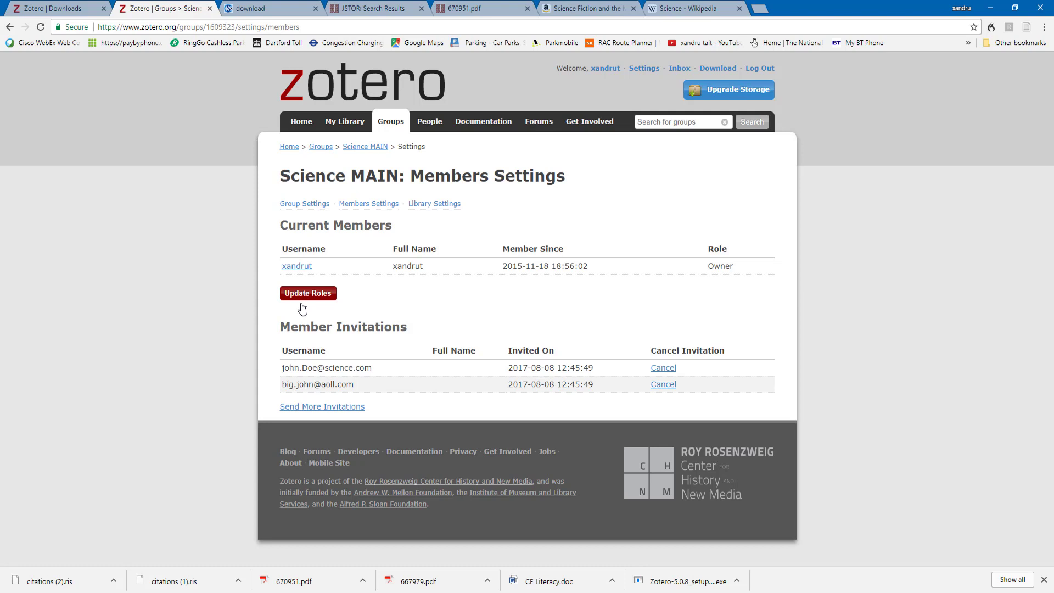
Cancel both pending invitations and go to the personal My Library
{"action": "left_click", "coordinate": [665, 379]}
{"action": "left_click", "coordinate": [663, 368]}
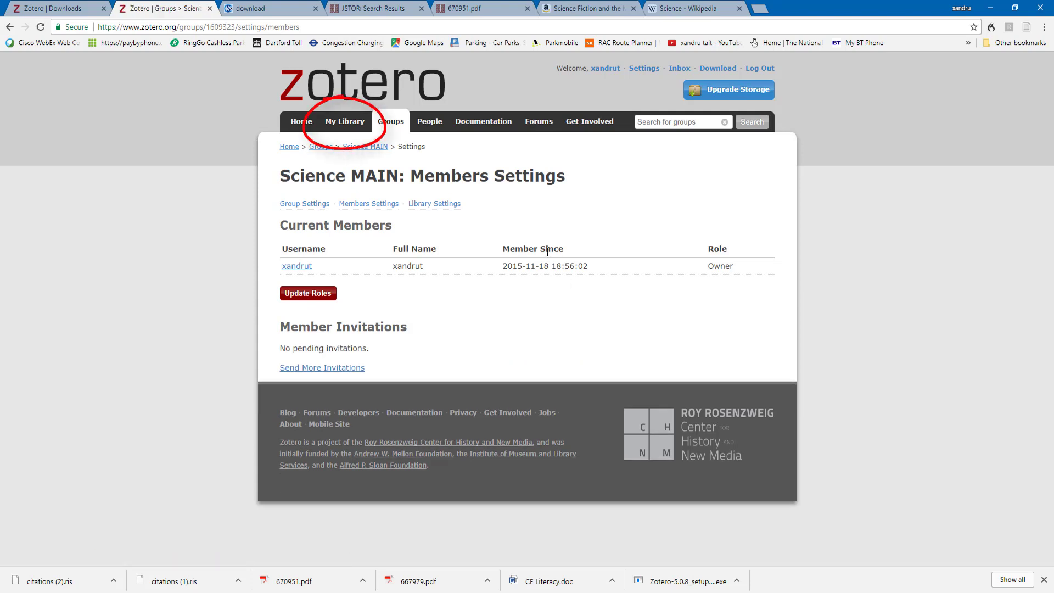
{"action": "left_click", "coordinate": [359, 123]}
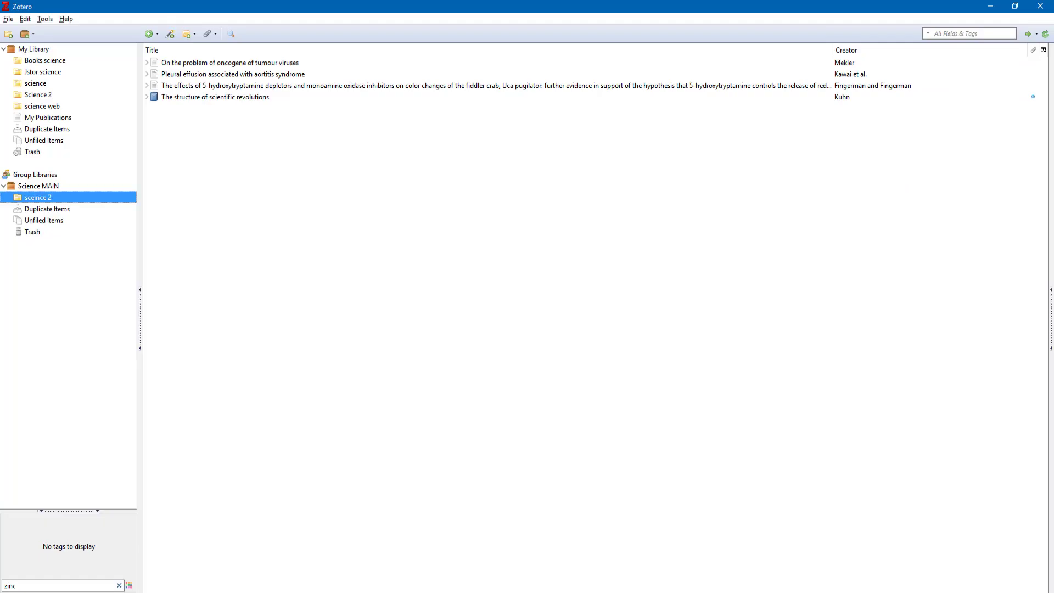
Browse My Library's collections: Books science, Jstor science, science, Science 2 and science web
{"action": "left_click", "coordinate": [36, 52]}
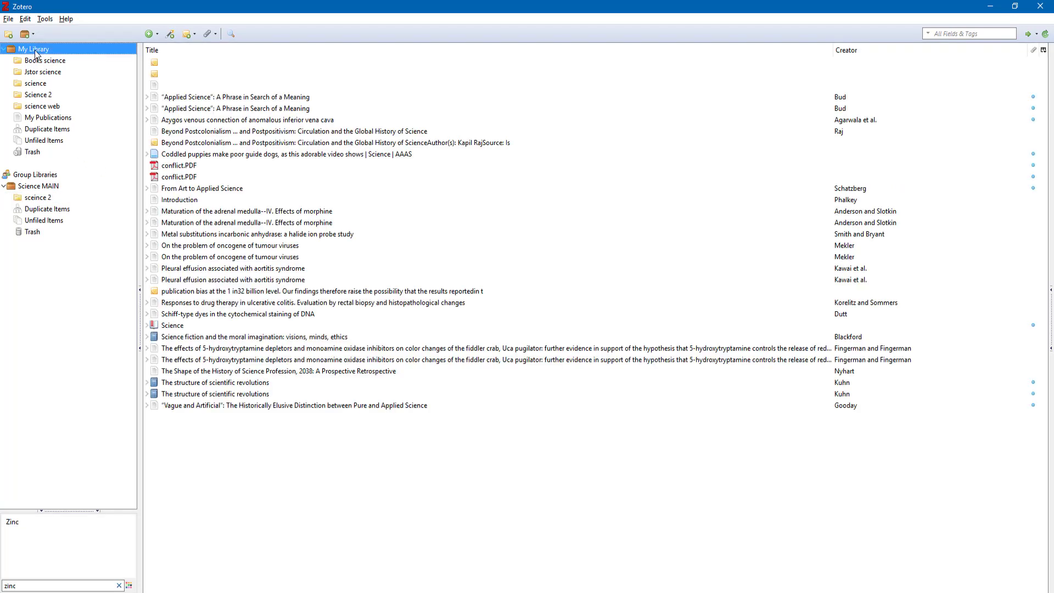
{"action": "left_click", "coordinate": [38, 61]}
{"action": "left_click", "coordinate": [37, 71]}
{"action": "left_click", "coordinate": [37, 83]}
{"action": "left_click", "coordinate": [37, 94]}
{"action": "left_click", "coordinate": [38, 107]}
{"action": "left_click", "coordinate": [30, 83]}
{"action": "left_click", "coordinate": [31, 58]}
{"action": "left_click", "coordinate": [31, 51]}
Check the group's sceince 2 collection and Jstor science, glancing at the web library
{"action": "left_click", "coordinate": [42, 196]}
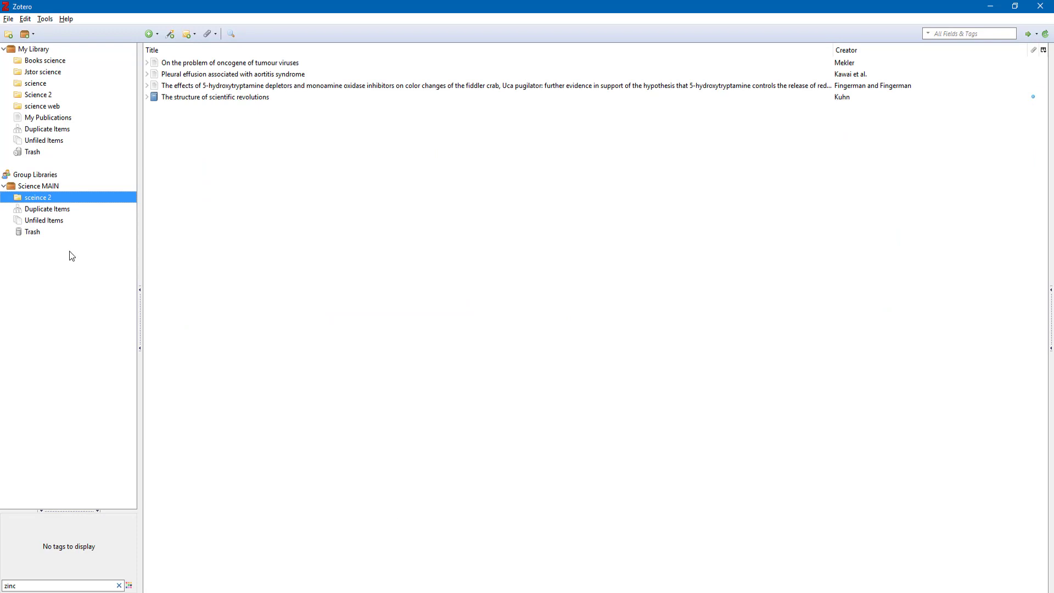
{"action": "left_click", "coordinate": [35, 74]}
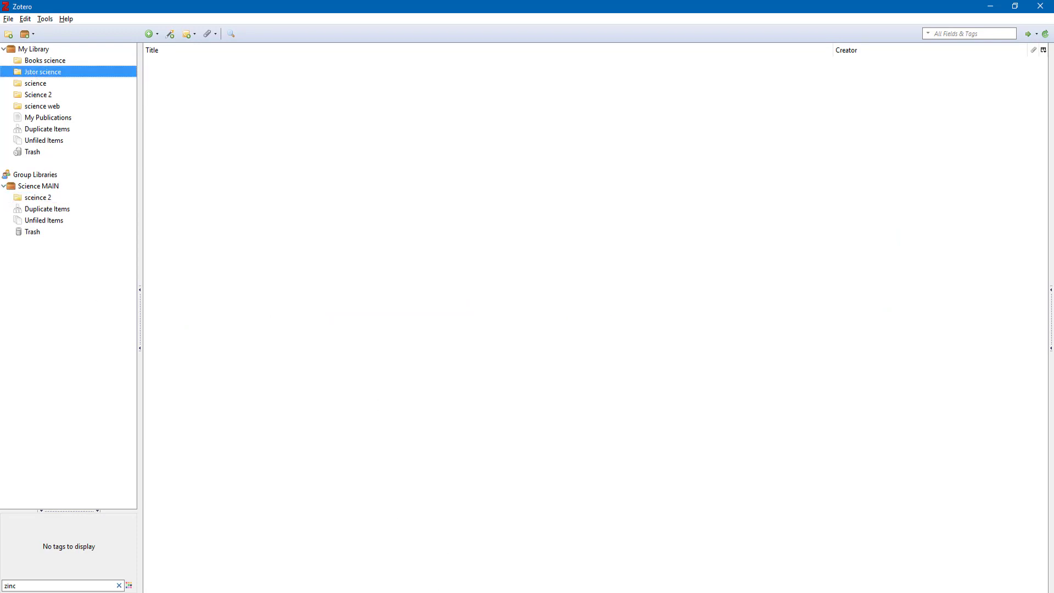
{"action": "key", "text": "alt+Tab"}
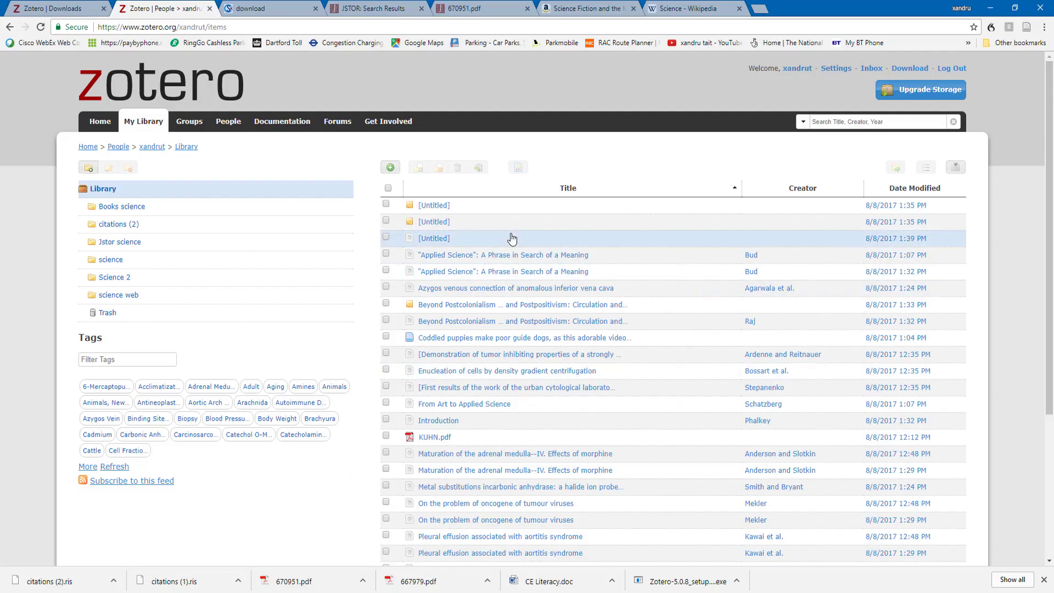
{"action": "key", "text": "alt+Tab"}
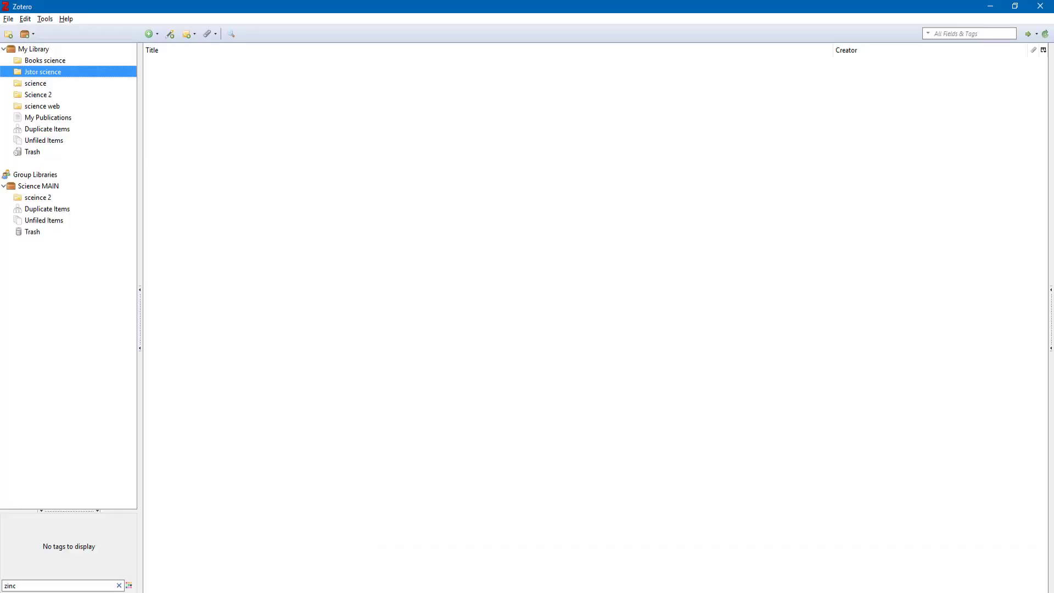
Delete the science collection from My Library, then check the trash and Books science
{"action": "left_click", "coordinate": [42, 84]}
{"action": "right_click", "coordinate": [42, 85]}
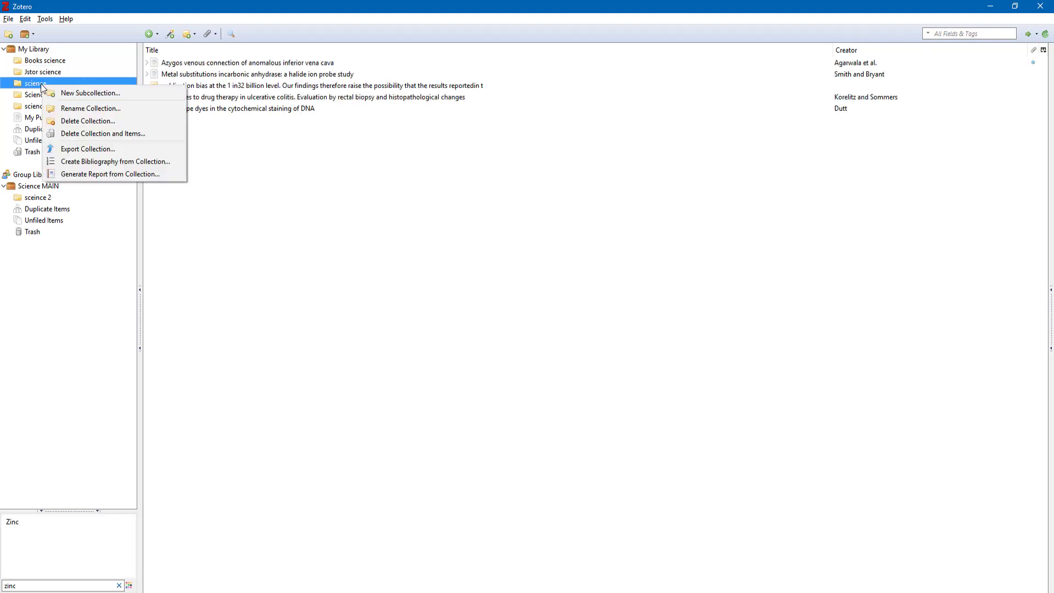
{"action": "left_click", "coordinate": [86, 122]}
{"action": "left_click", "coordinate": [494, 320]}
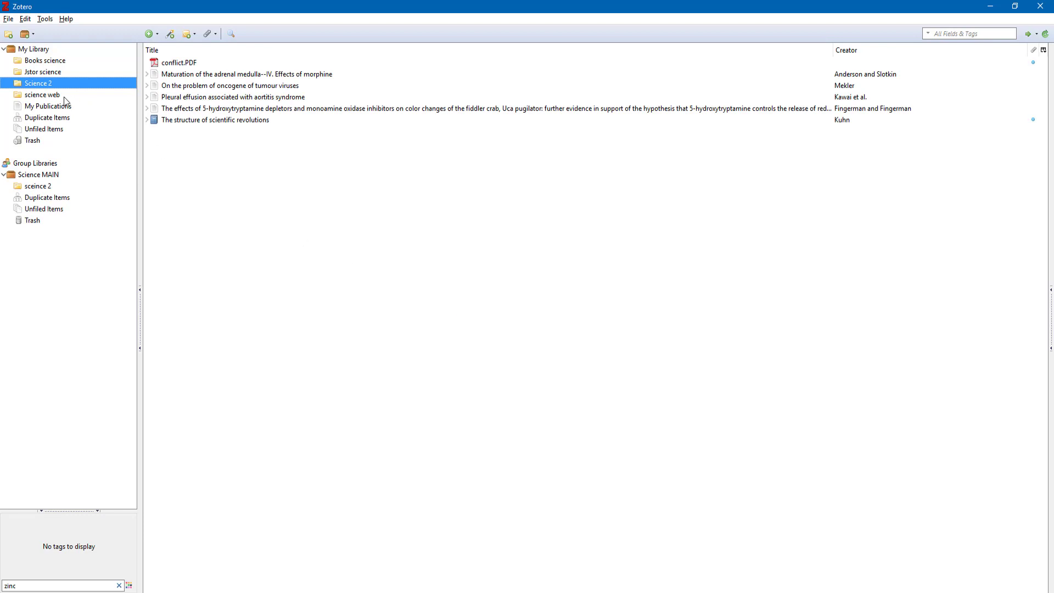
{"action": "left_click", "coordinate": [32, 141]}
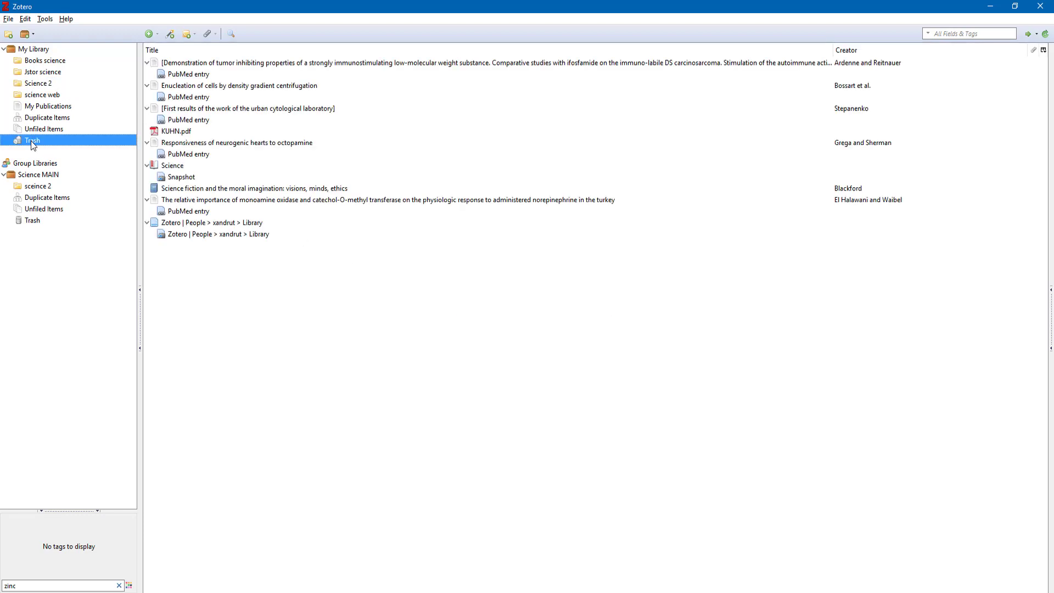
{"action": "left_click", "coordinate": [33, 64]}
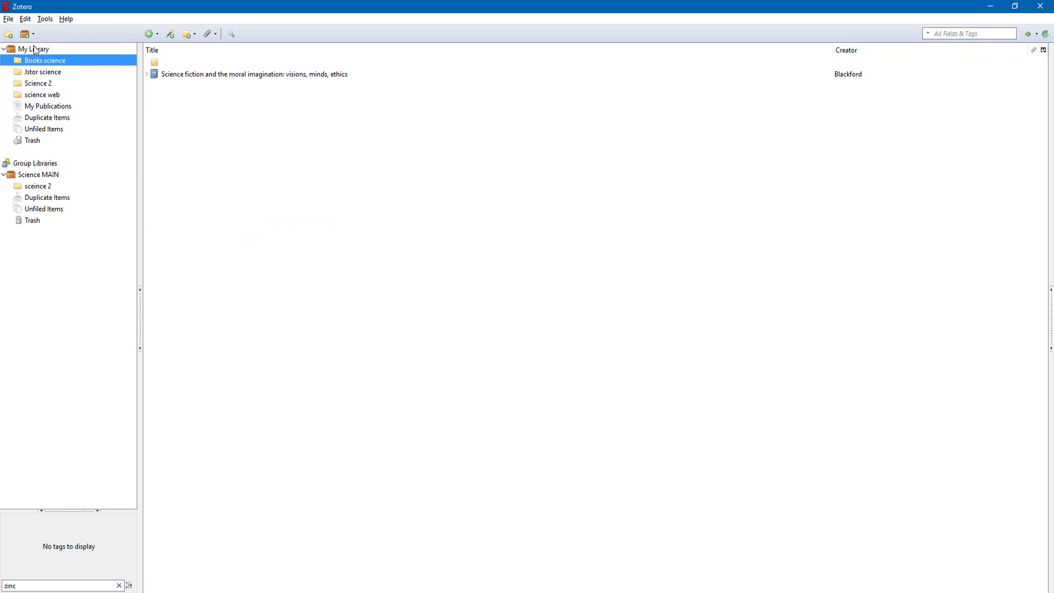
Export the library as Zotero RDF including files, saved as My Library in Science 234
{"action": "left_click", "coordinate": [6, 20]}
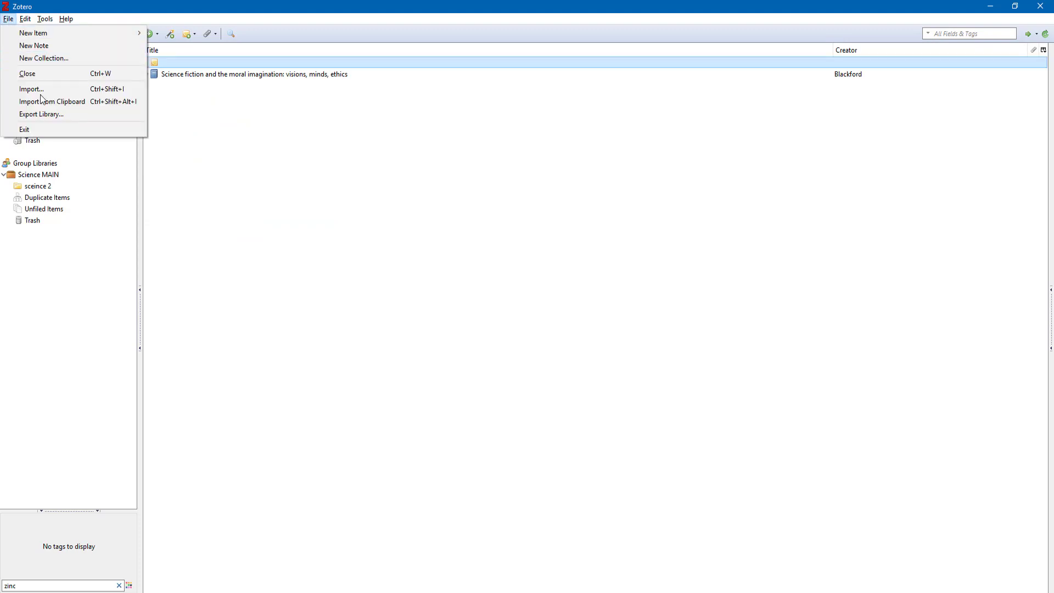
{"action": "left_click", "coordinate": [45, 113]}
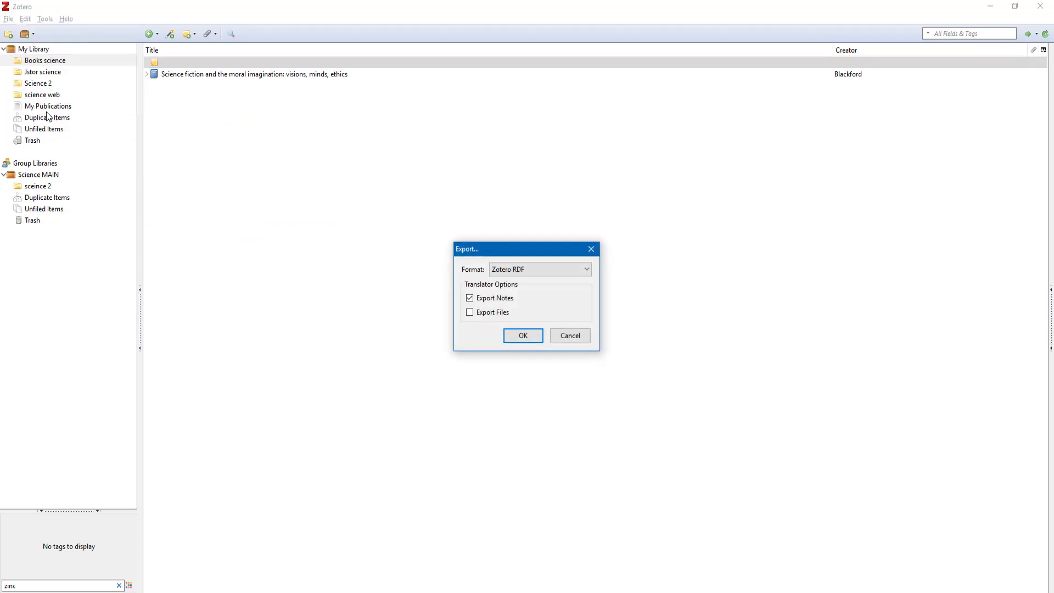
{"action": "left_click", "coordinate": [470, 312]}
{"action": "left_click", "coordinate": [522, 269]}
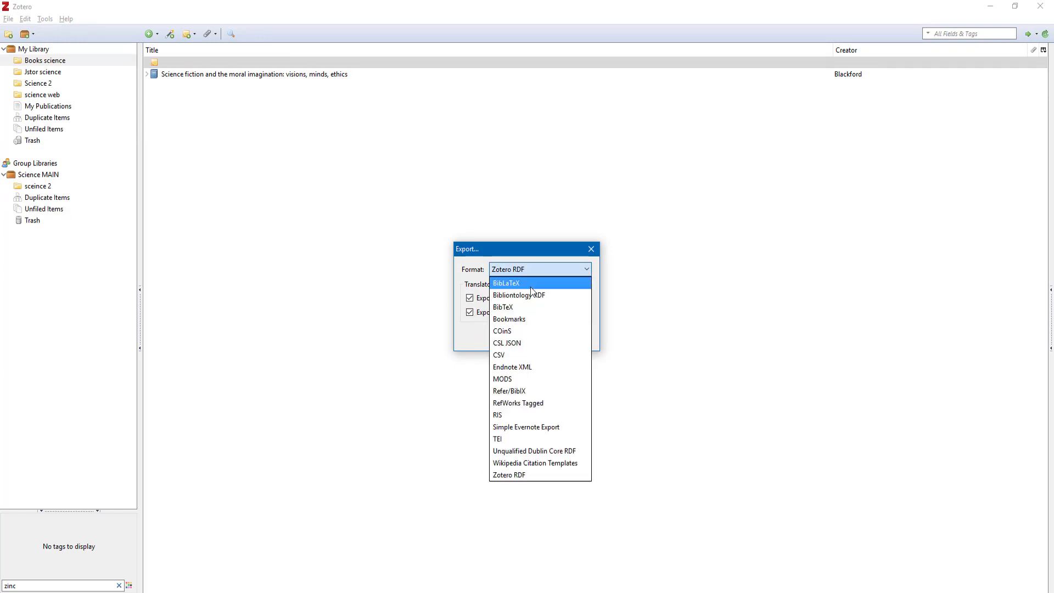
{"action": "left_click", "coordinate": [528, 269]}
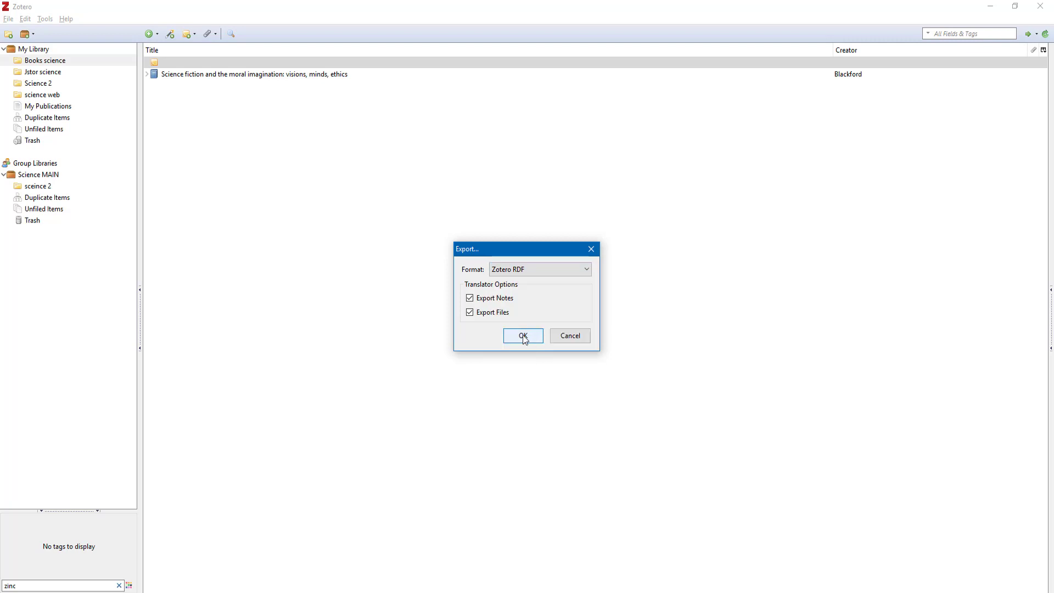
{"action": "left_click", "coordinate": [523, 336]}
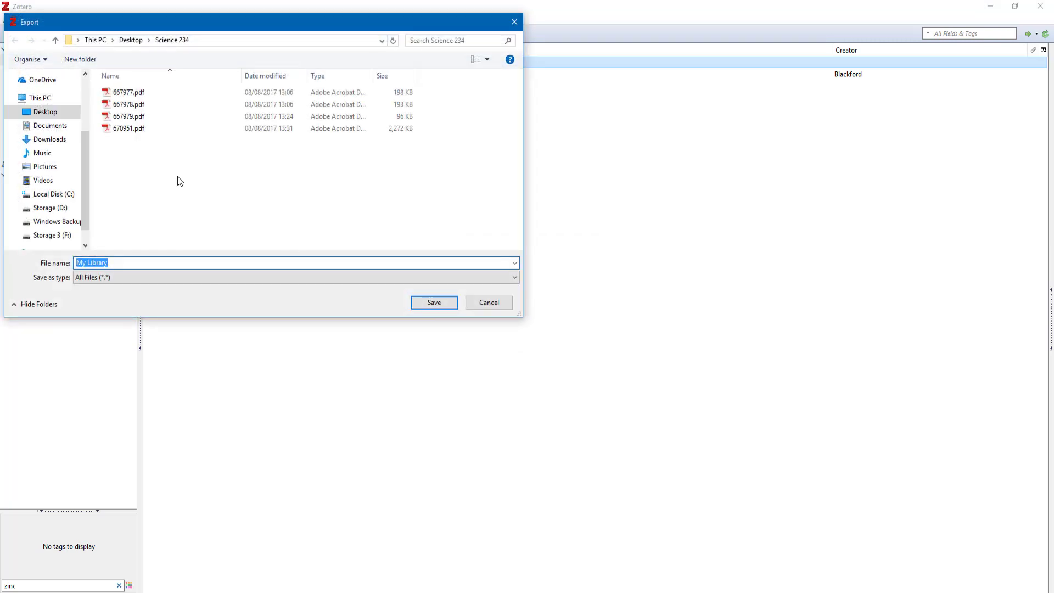
{"action": "left_click", "coordinate": [427, 300]}
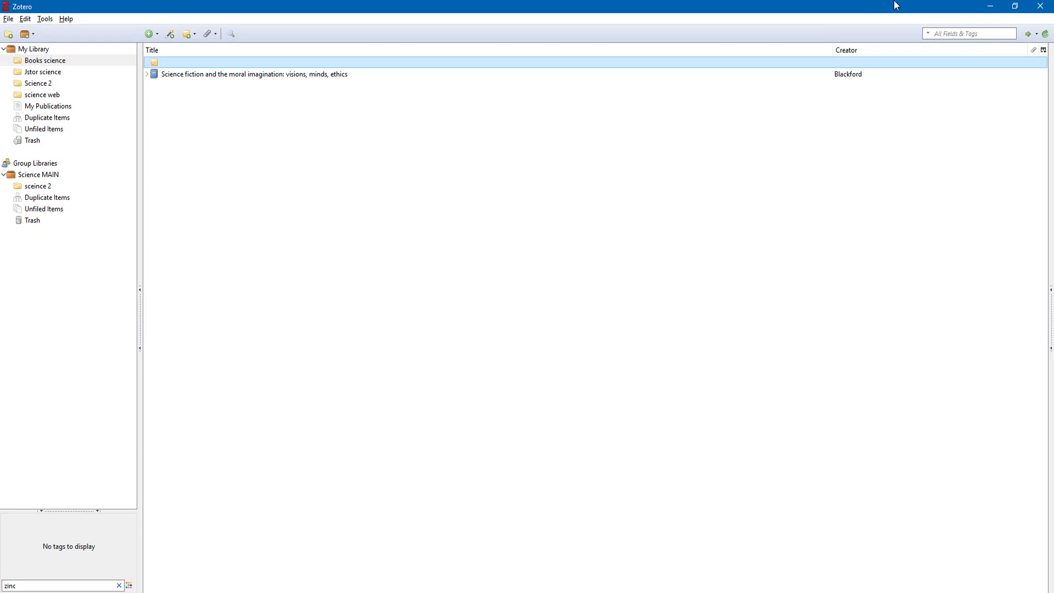
{"action": "left_click", "coordinate": [8, 19]}
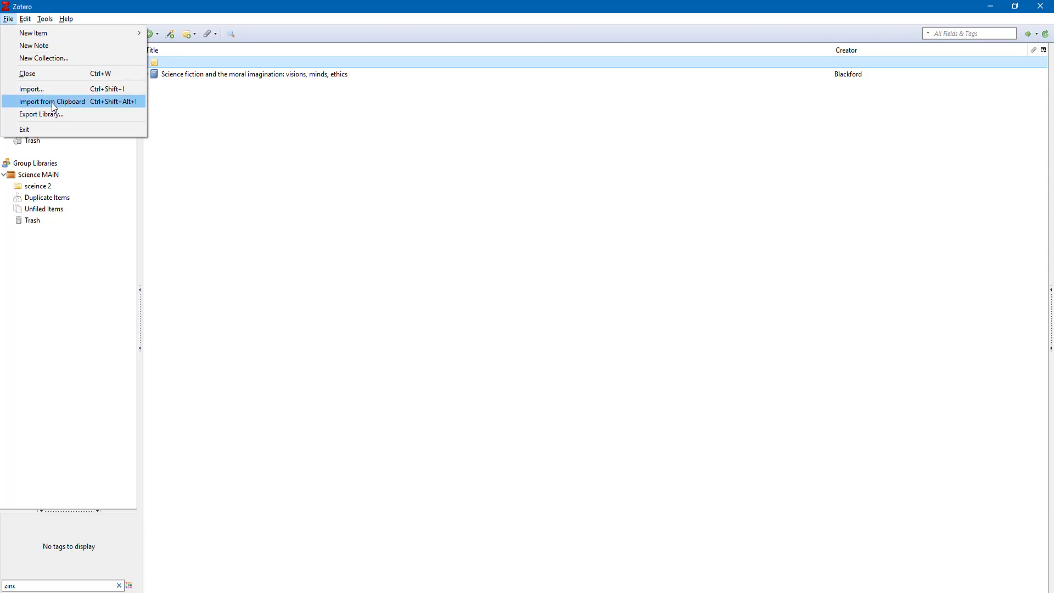
In General preferences, try stacked layout and large font, revert to standard and small, then update translators and styles
{"action": "mouse_move", "coordinate": [29, 22]}
{"action": "left_click", "coordinate": [88, 182]}
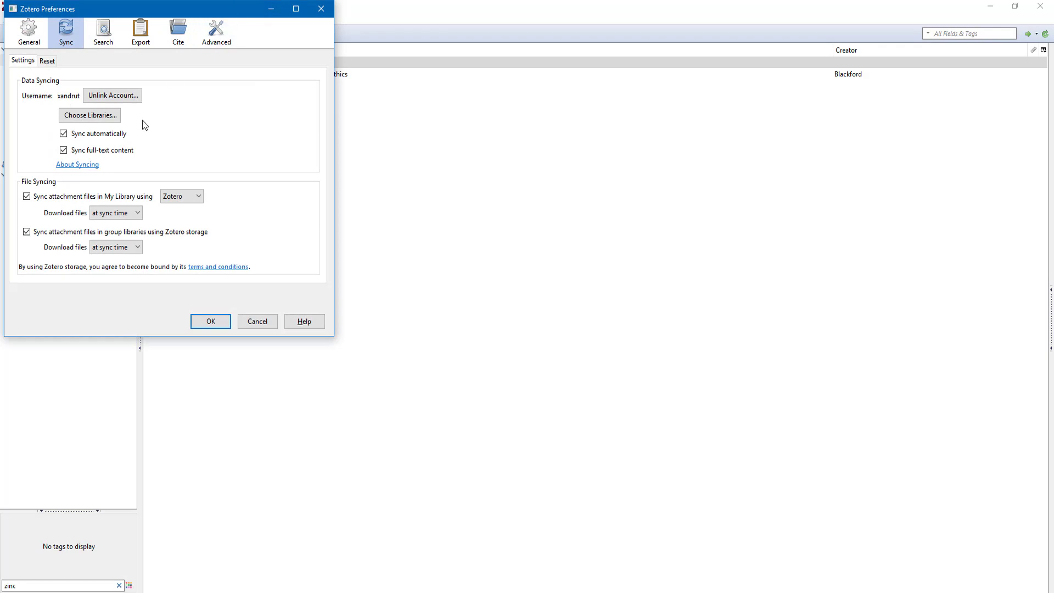
{"action": "left_click", "coordinate": [34, 32]}
{"action": "left_click", "coordinate": [113, 75]}
{"action": "left_click", "coordinate": [68, 75]}
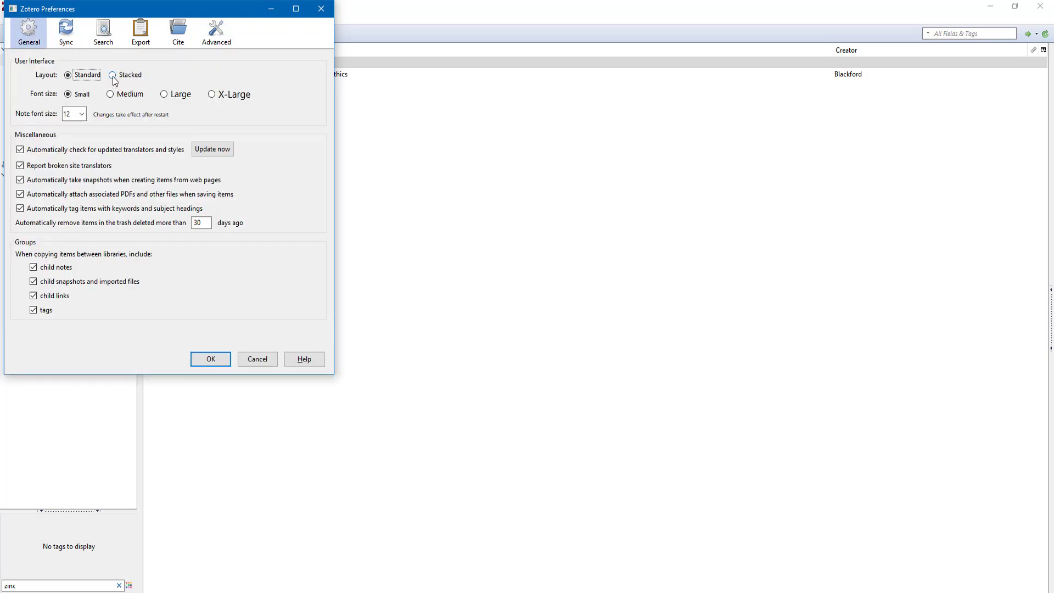
{"action": "left_click", "coordinate": [163, 95]}
{"action": "left_click", "coordinate": [68, 94]}
{"action": "left_click", "coordinate": [213, 151]}
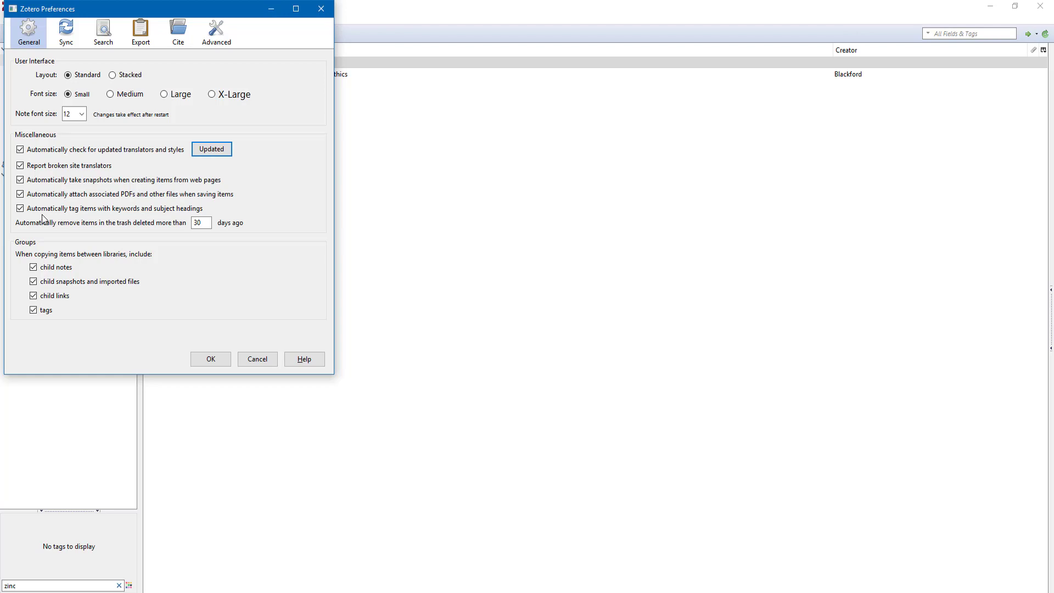
Toggle keyword auto-tagging off and back on, cancel clearing the full-text index, and view Export settings
{"action": "left_click", "coordinate": [20, 209]}
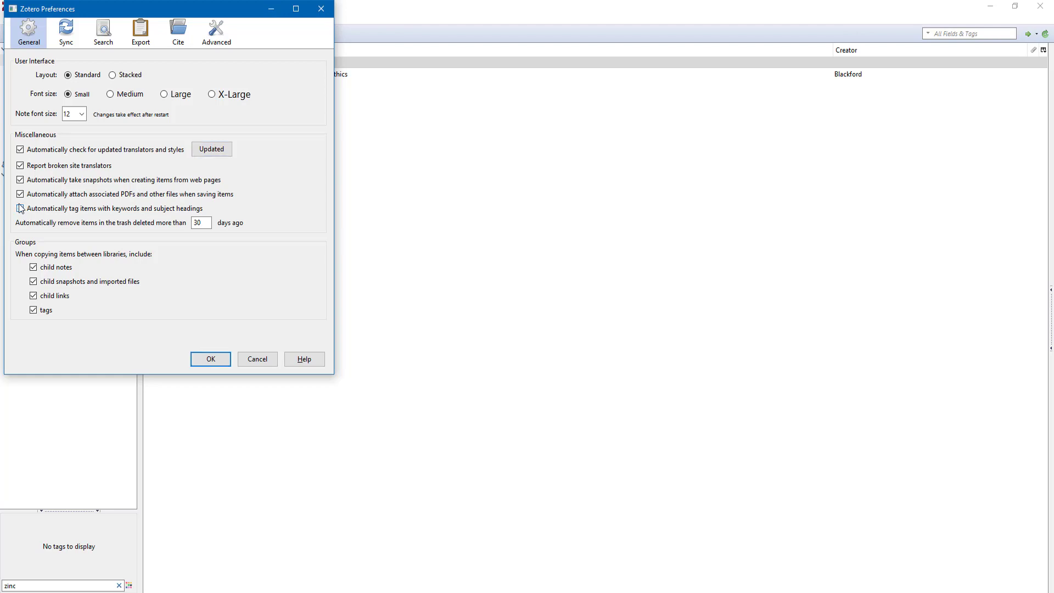
{"action": "left_click", "coordinate": [20, 208]}
{"action": "left_click", "coordinate": [103, 39]}
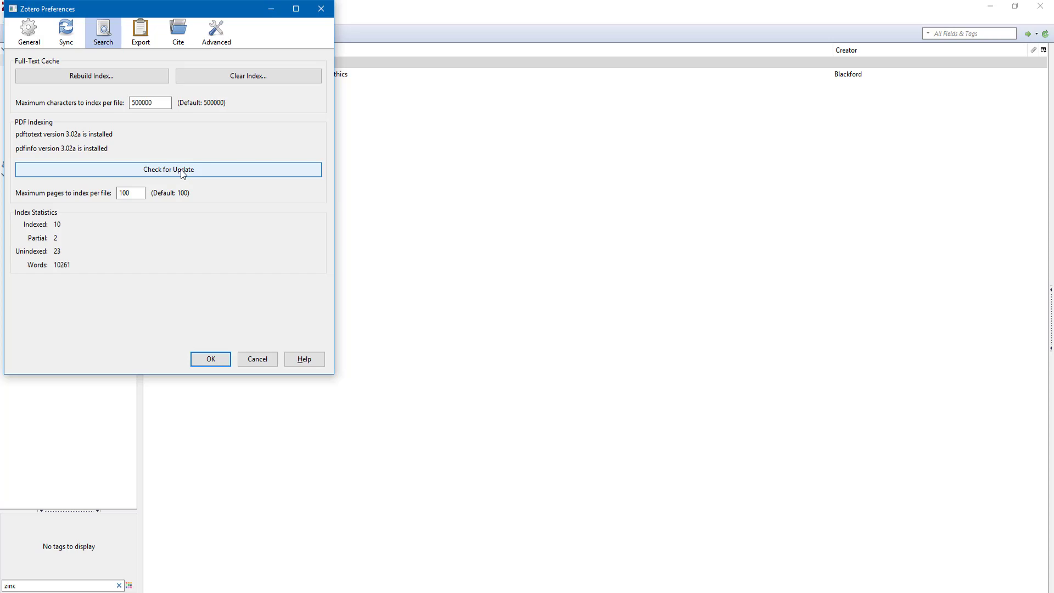
{"action": "left_click", "coordinate": [213, 81]}
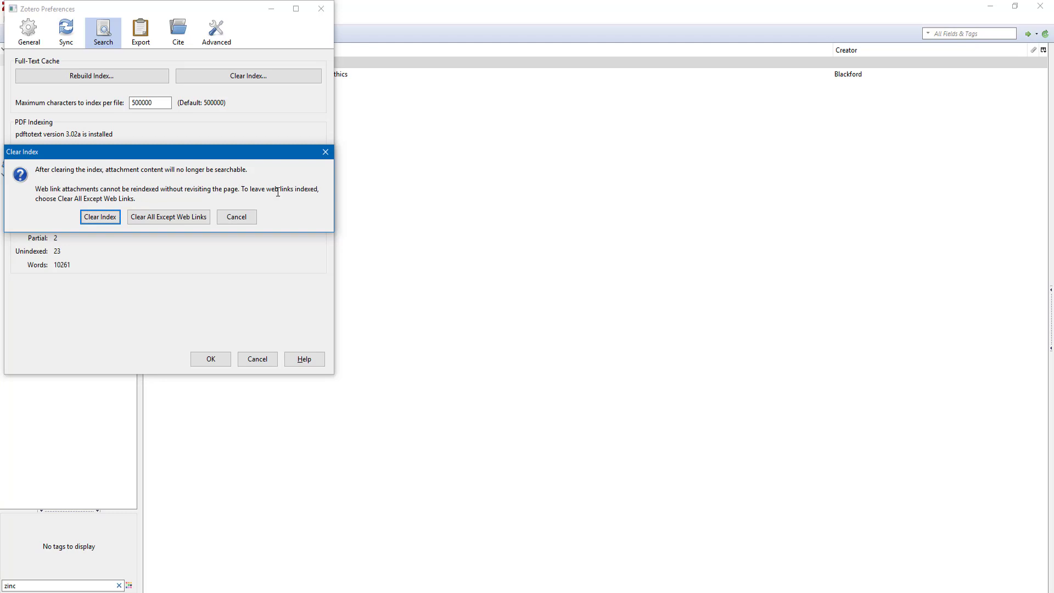
{"action": "left_click", "coordinate": [236, 217]}
{"action": "left_click", "coordinate": [139, 38]}
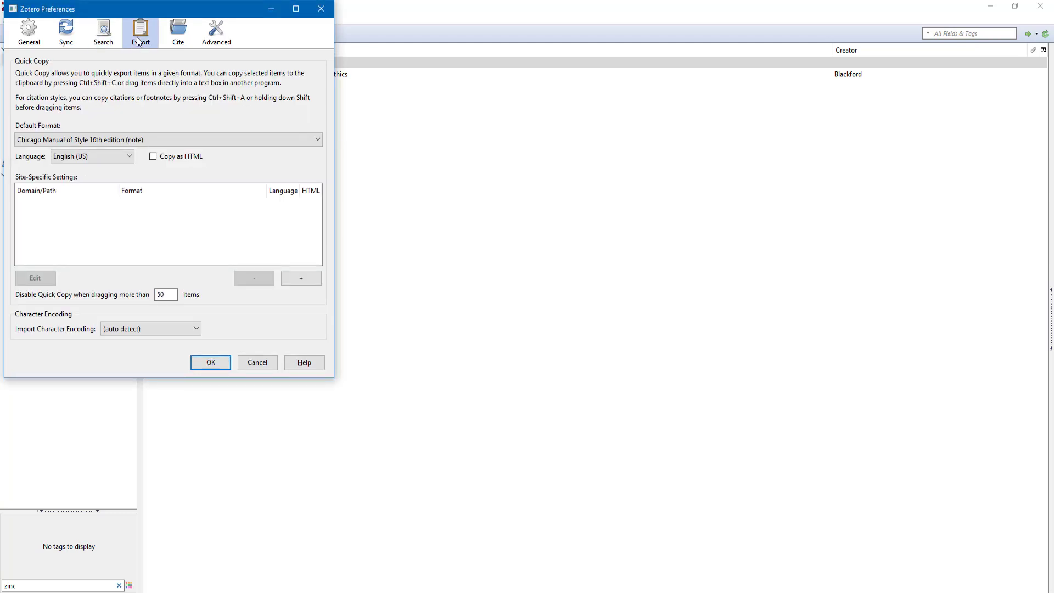
Check the Quick Copy default format list and the Cite and Advanced panes without changes
{"action": "left_click", "coordinate": [119, 140]}
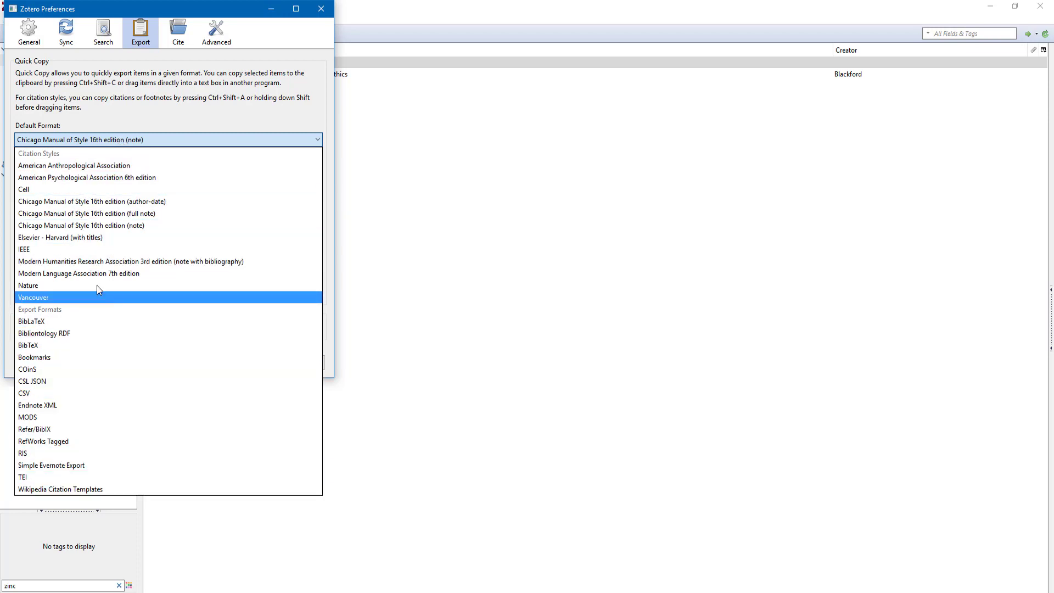
{"action": "left_click", "coordinate": [183, 115]}
{"action": "left_click", "coordinate": [178, 30]}
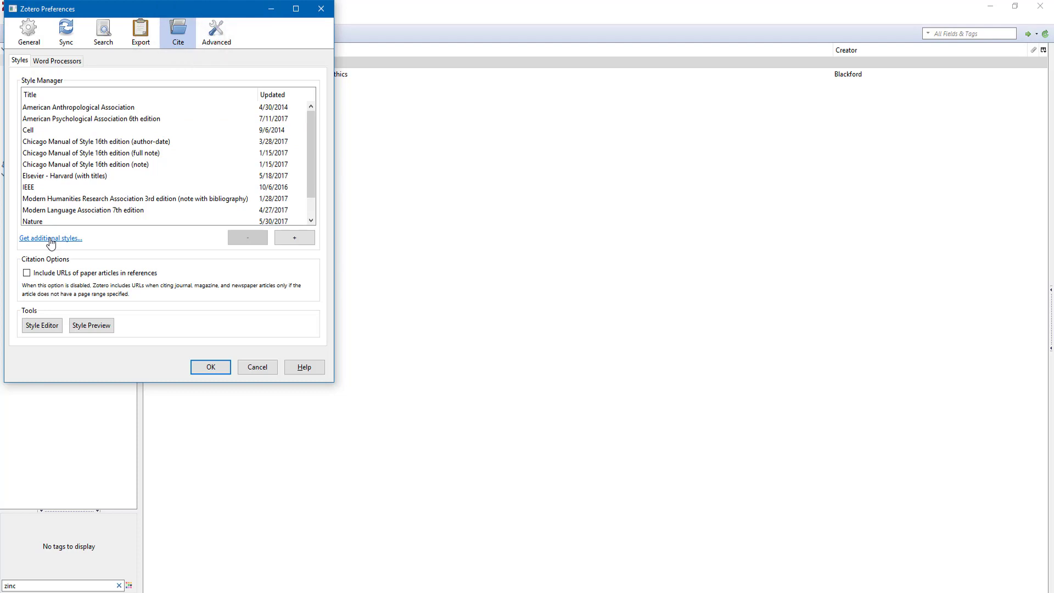
{"action": "left_click", "coordinate": [216, 31]}
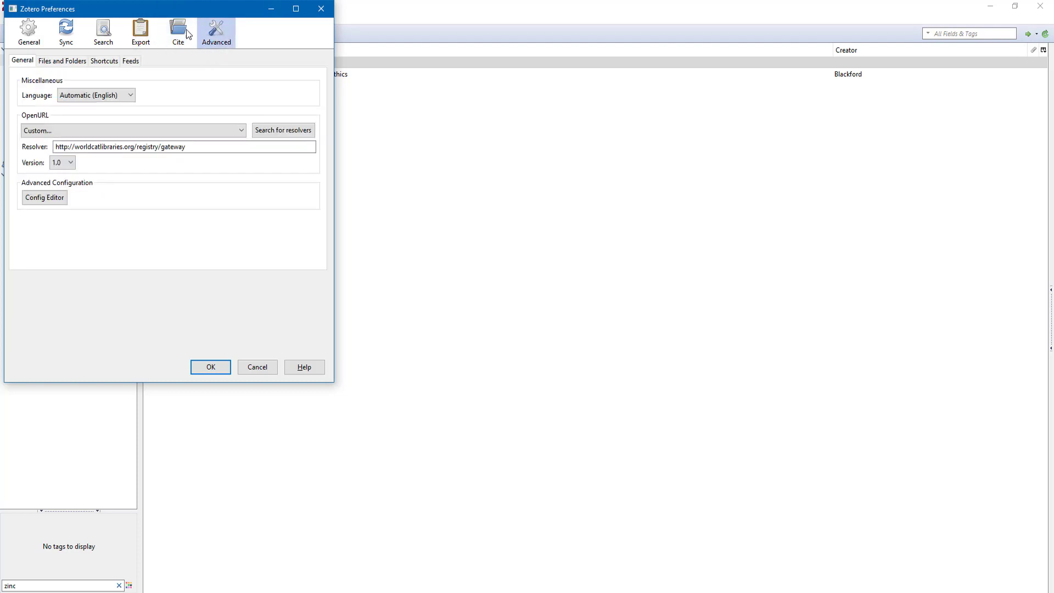
{"action": "left_click", "coordinate": [190, 34]}
Review Word Processors and Advanced settings, keep Automatic (English) language, and close Preferences with OK
{"action": "left_click", "coordinate": [61, 61]}
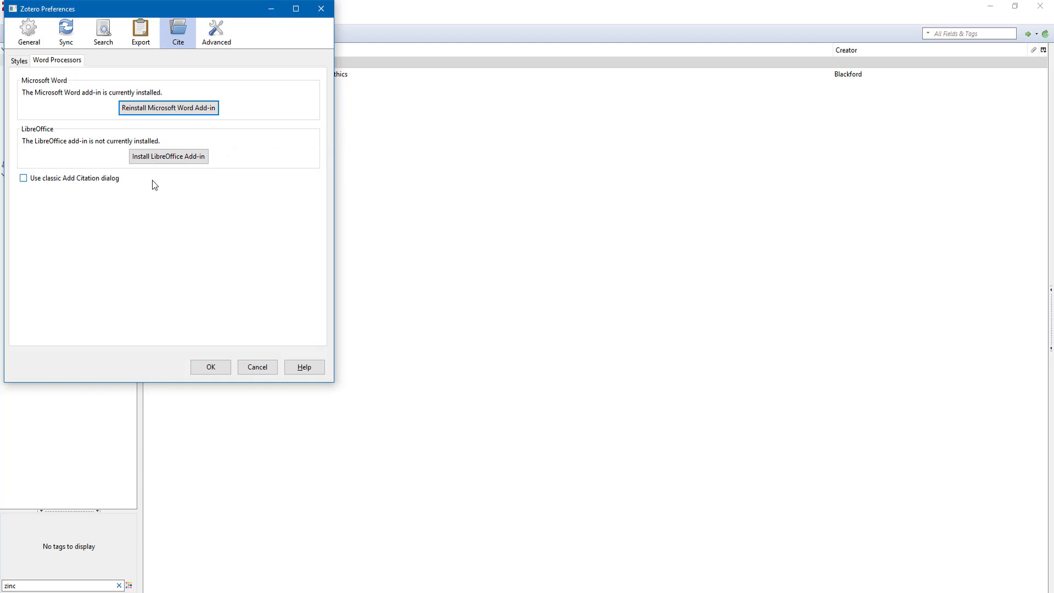
{"action": "left_click", "coordinate": [211, 39]}
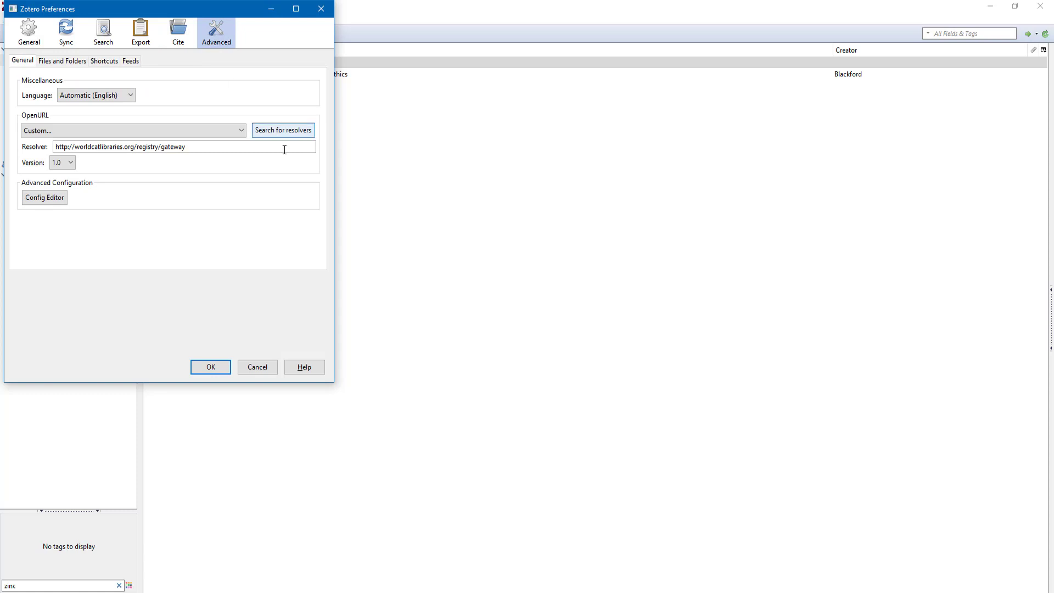
{"action": "left_click", "coordinate": [105, 106]}
{"action": "left_click", "coordinate": [101, 101]}
{"action": "left_click", "coordinate": [28, 31]}
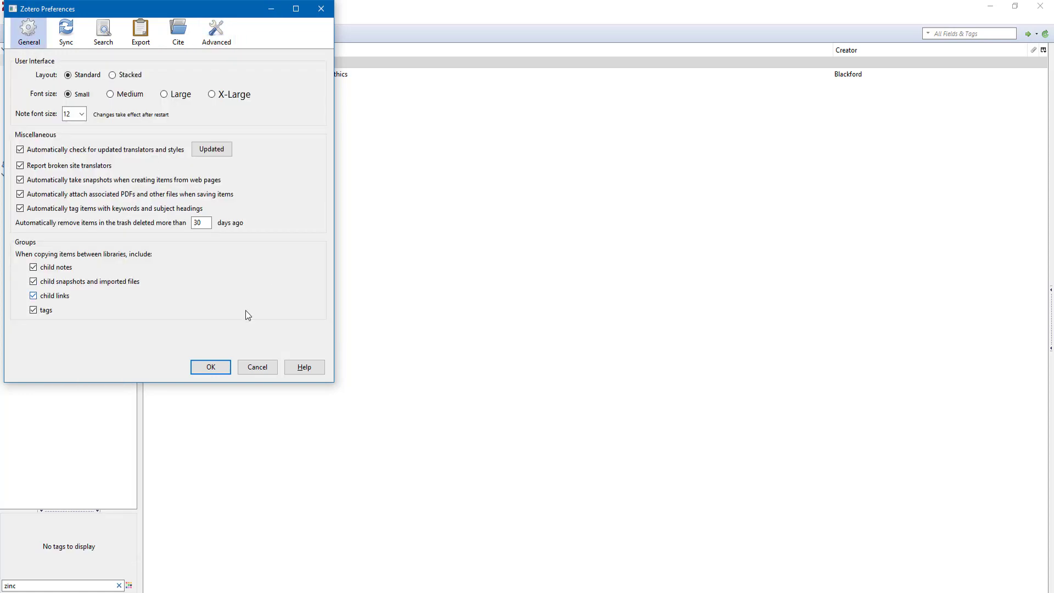
{"action": "left_click", "coordinate": [212, 366]}
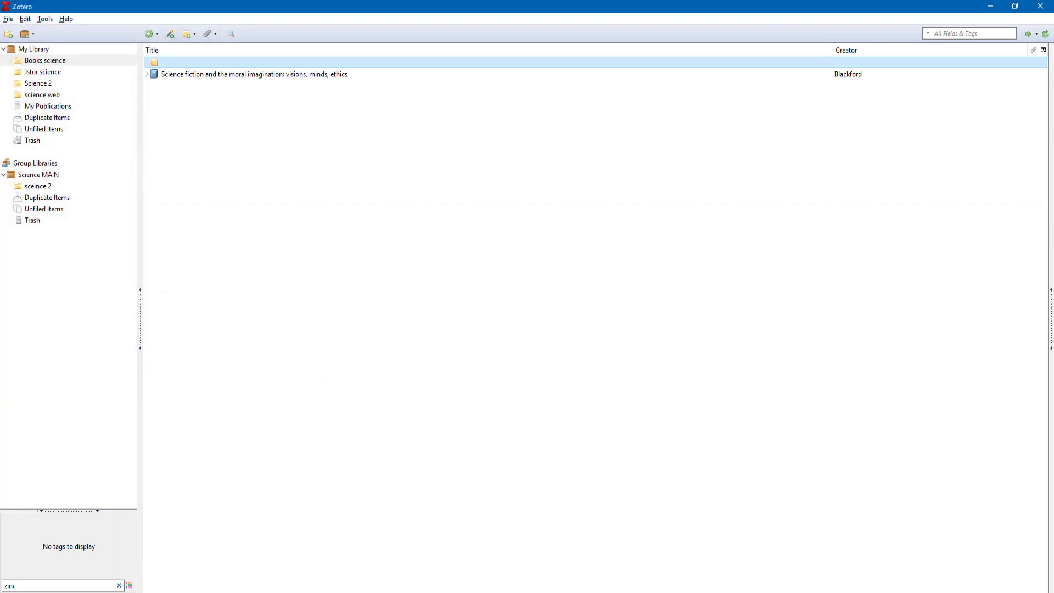
{"action": "key", "text": "alt+Tab"}
Search the web for 'zotero styles' and open the Zotero Style Repository
{"action": "left_click", "coordinate": [766, 8]}
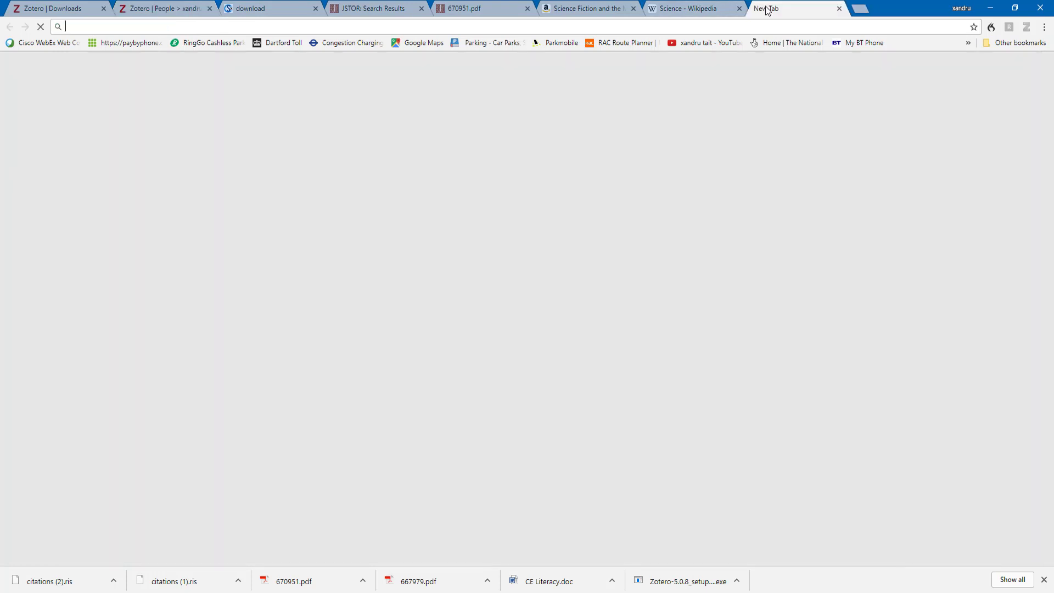
{"action": "type", "text": "zotero styles"}
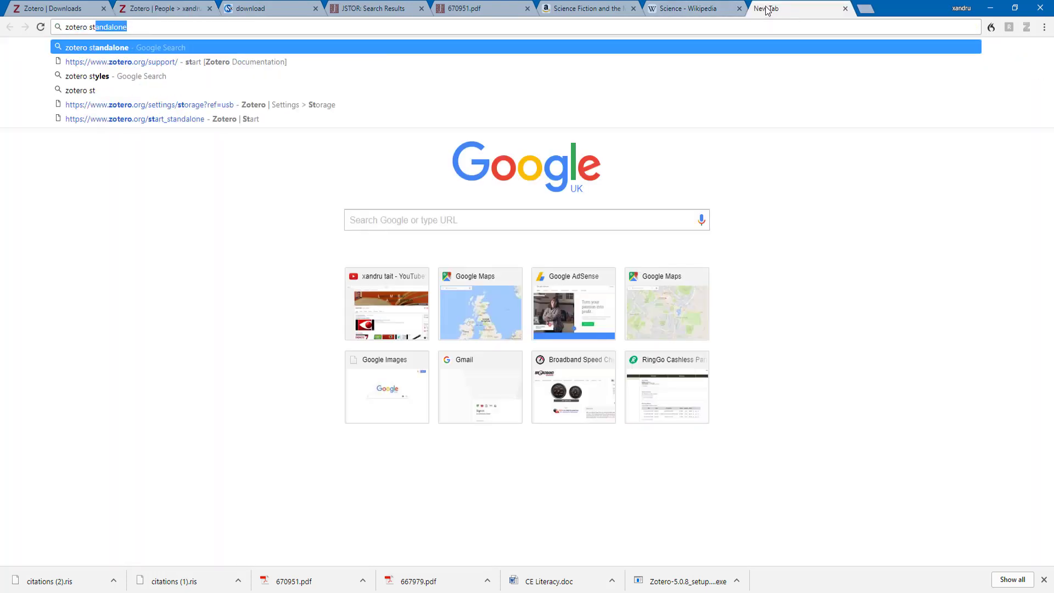
{"action": "key", "text": "Return"}
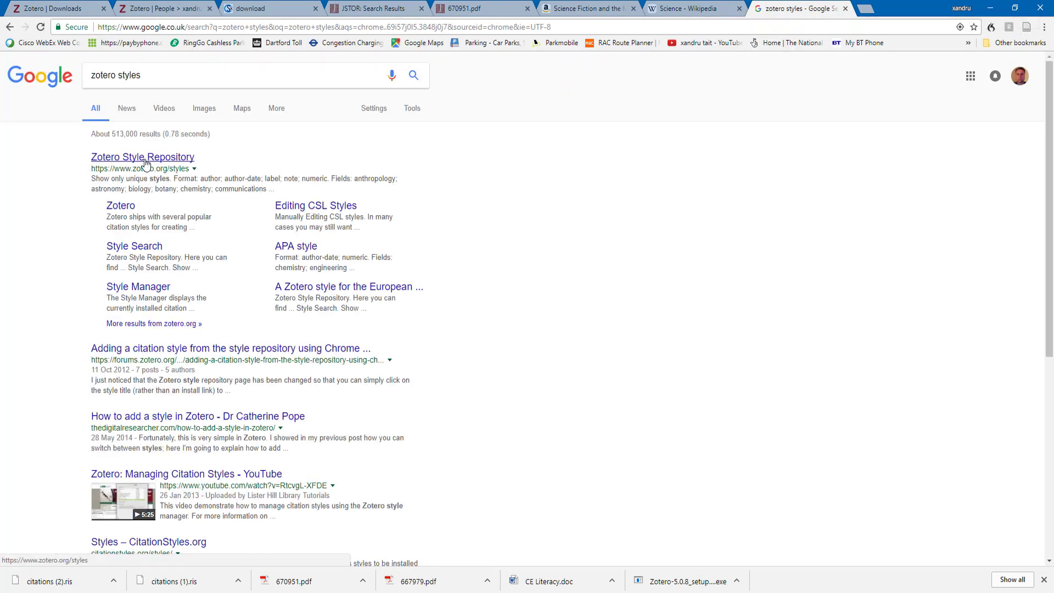
{"action": "left_click", "coordinate": [145, 159]}
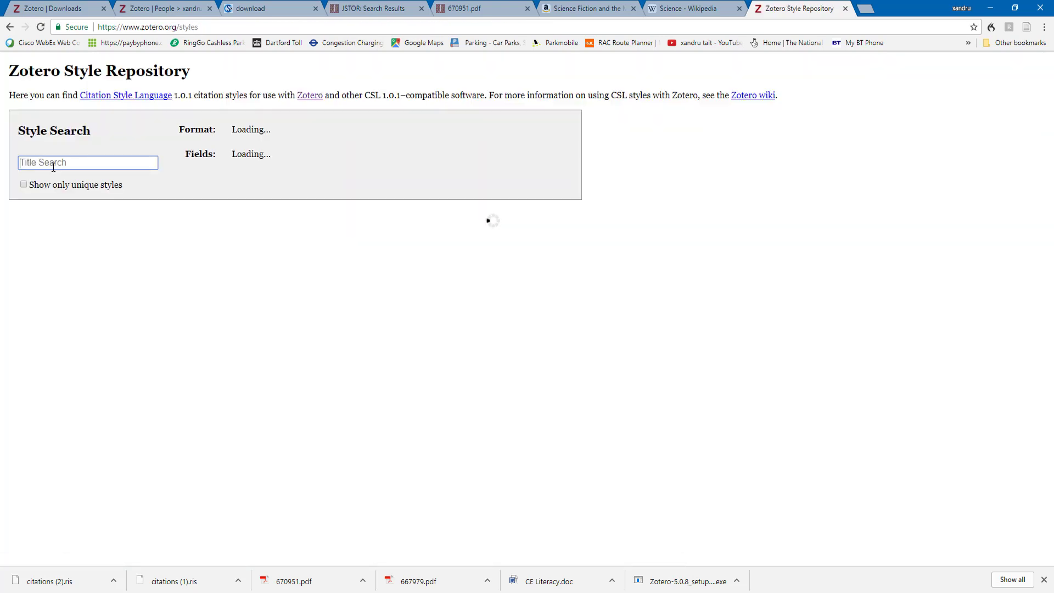
Search the repository for 'harvard' and install The Open University - Harvard style into Zotero
{"action": "type", "text": "harvard"}
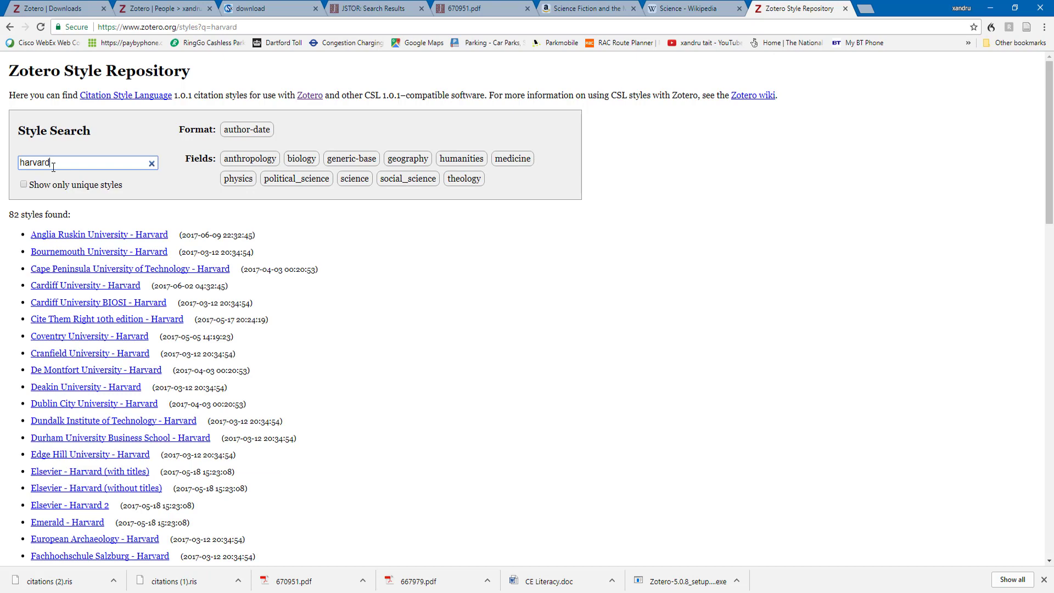
{"action": "mouse_move", "coordinate": [88, 336]}
{"action": "scroll", "coordinate": [116, 351], "scroll_direction": "down", "scroll_amount": 1}
{"action": "scroll", "coordinate": [115, 352], "scroll_direction": "down", "scroll_amount": 3}
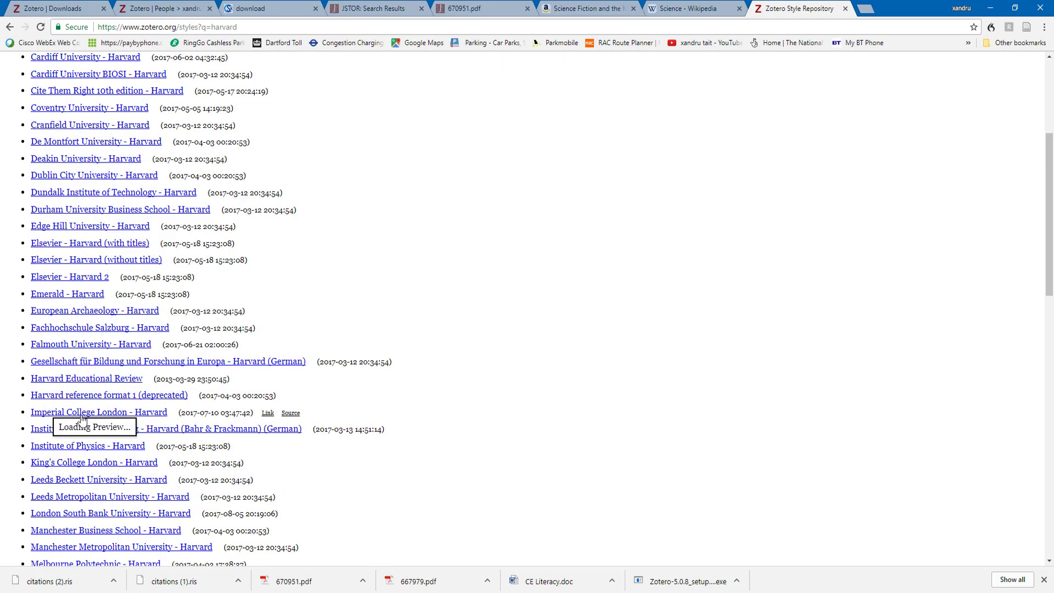
{"action": "mouse_move", "coordinate": [49, 313]}
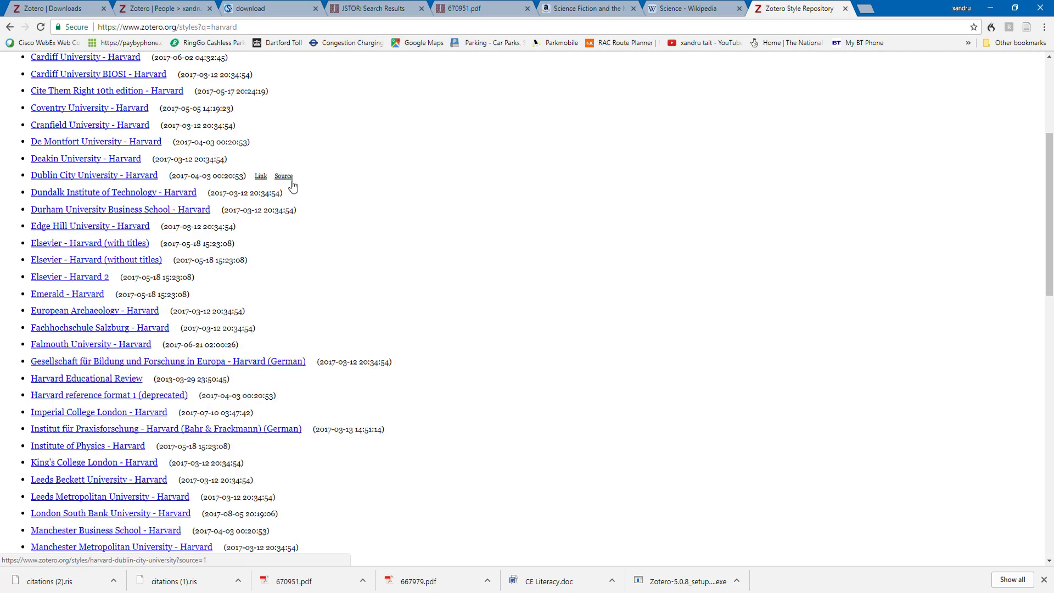
{"action": "scroll", "coordinate": [274, 287], "scroll_direction": "up", "scroll_amount": 2}
{"action": "scroll", "coordinate": [192, 384], "scroll_direction": "down", "scroll_amount": 3}
{"action": "mouse_move", "coordinate": [139, 480]}
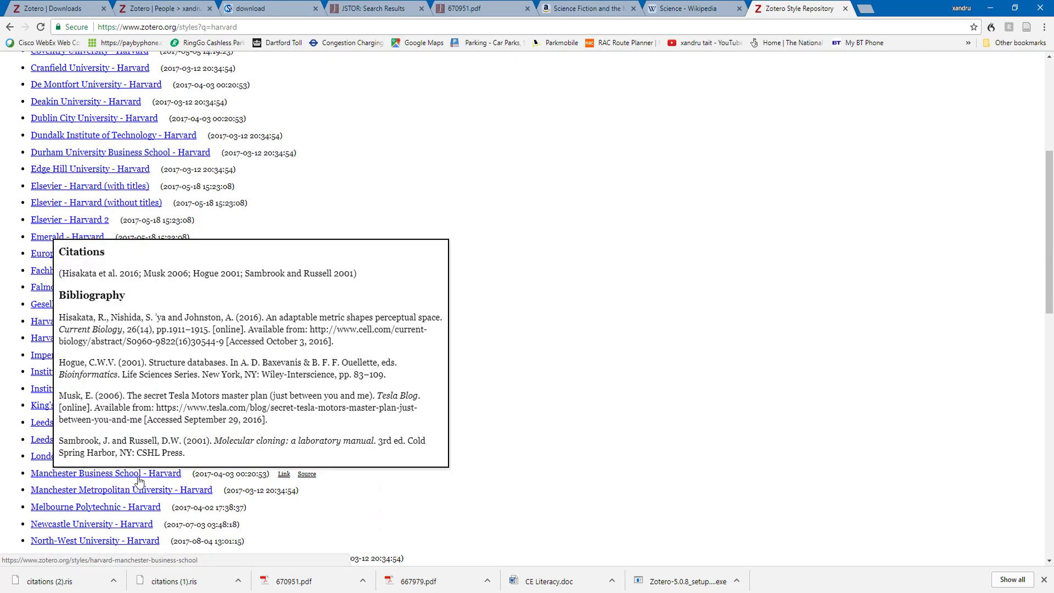
{"action": "scroll", "coordinate": [258, 499], "scroll_direction": "down", "scroll_amount": 4}
{"action": "left_click", "coordinate": [95, 534]}
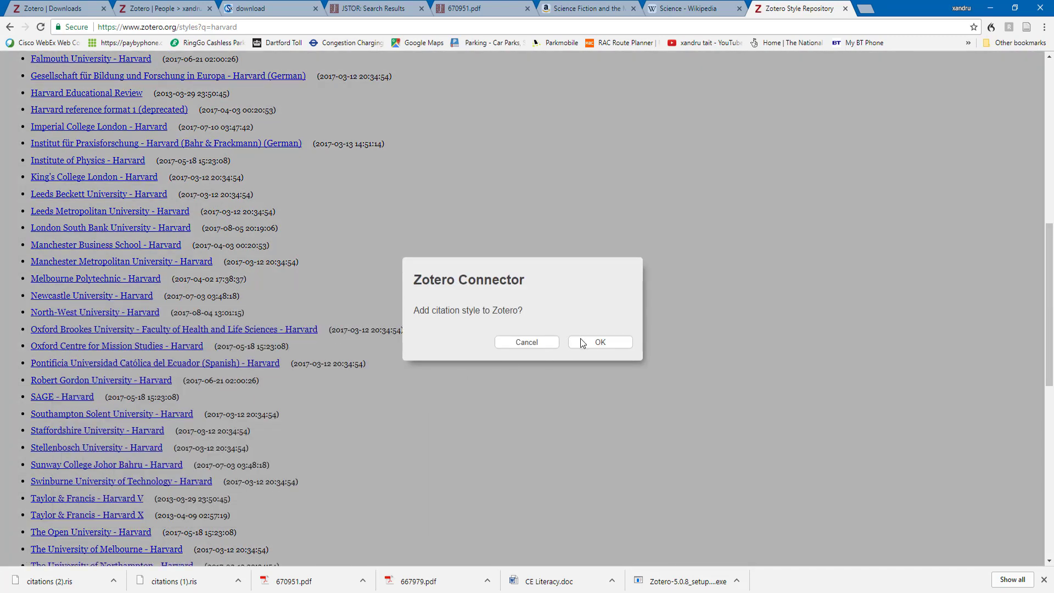
{"action": "left_click", "coordinate": [582, 342]}
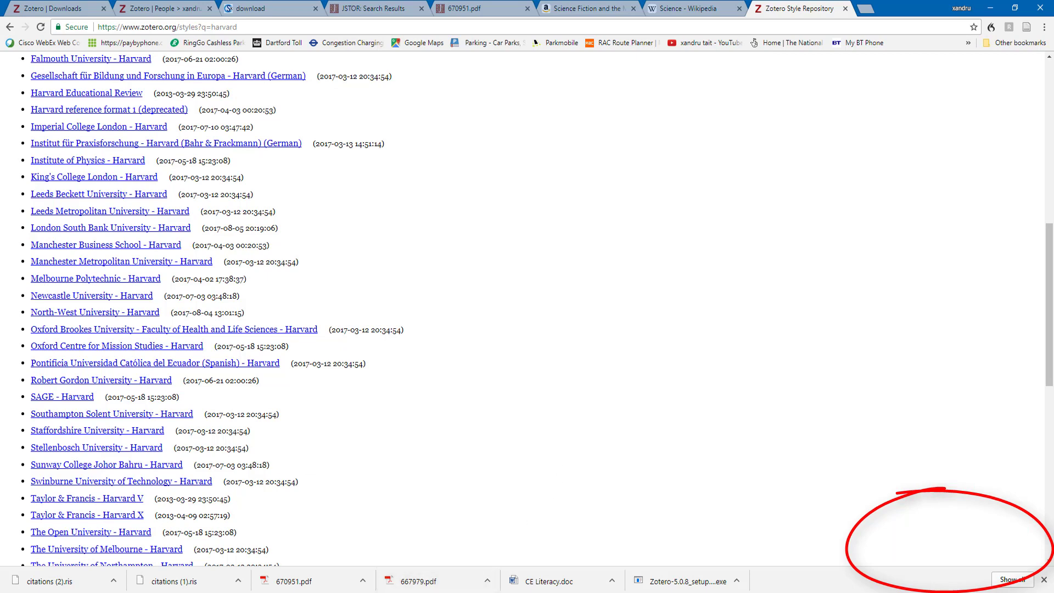
{"action": "left_click", "coordinate": [410, 592]}
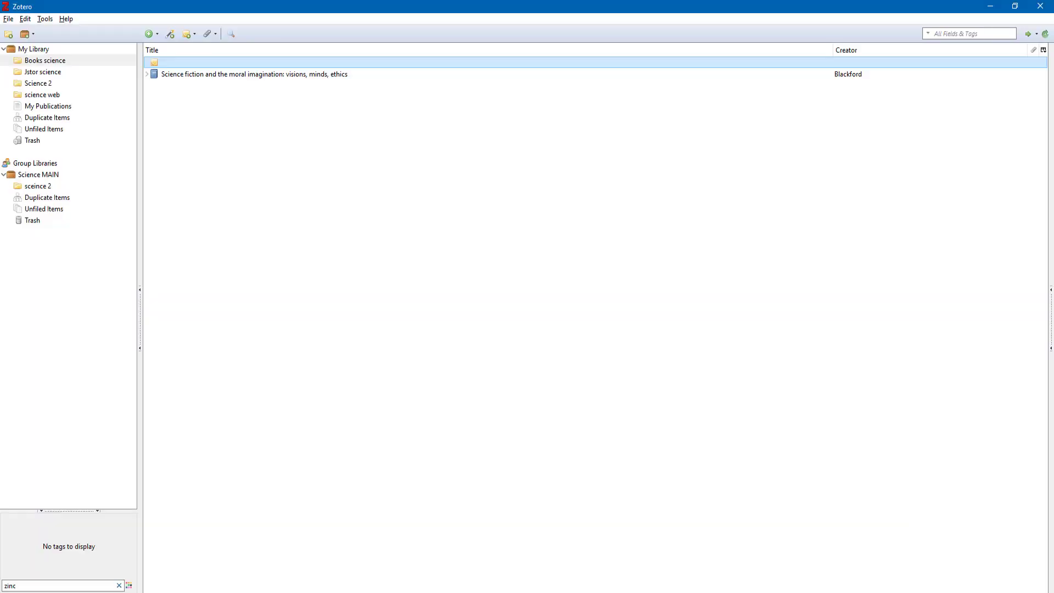
Open Zotero's Cite preferences to view the installed styles, then close the window
{"action": "left_click", "coordinate": [45, 19]}
{"action": "mouse_move", "coordinate": [25, 18]}
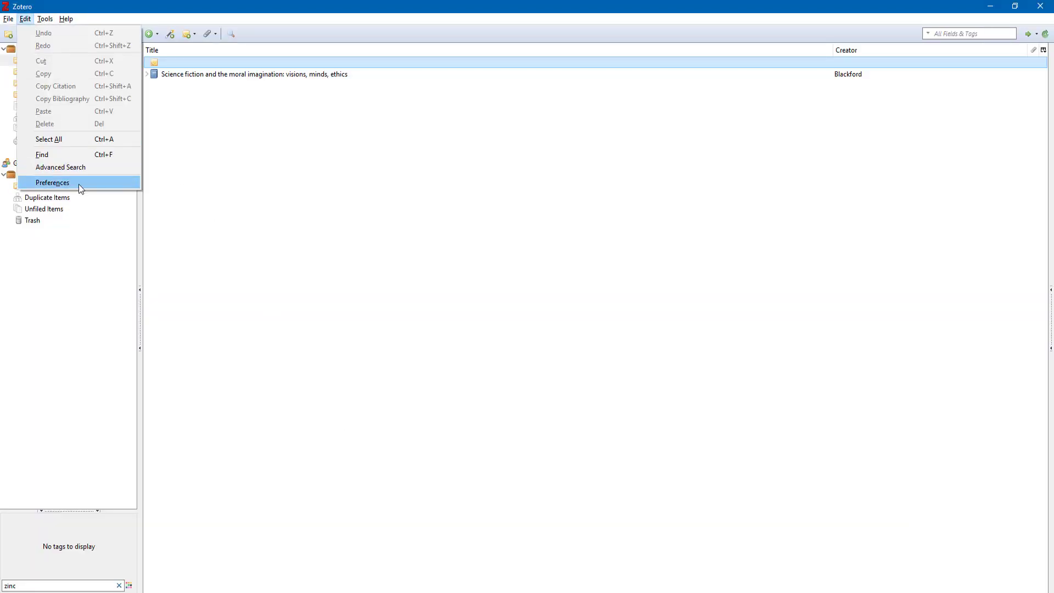
{"action": "left_click", "coordinate": [79, 185]}
{"action": "left_click", "coordinate": [181, 33]}
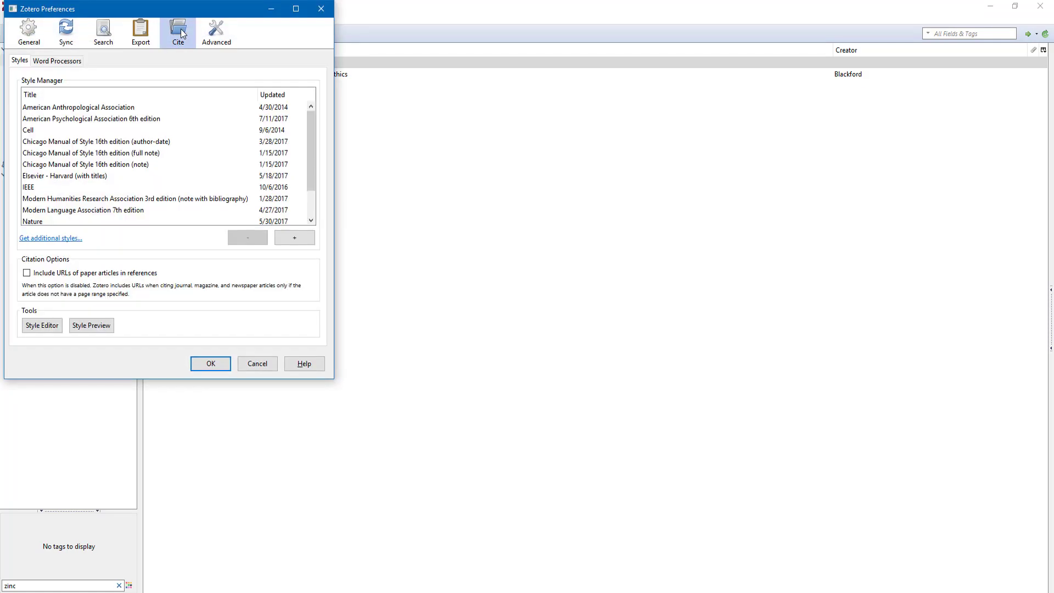
{"action": "left_click_drag", "start_coordinate": [307, 135], "coordinate": [308, 177]}
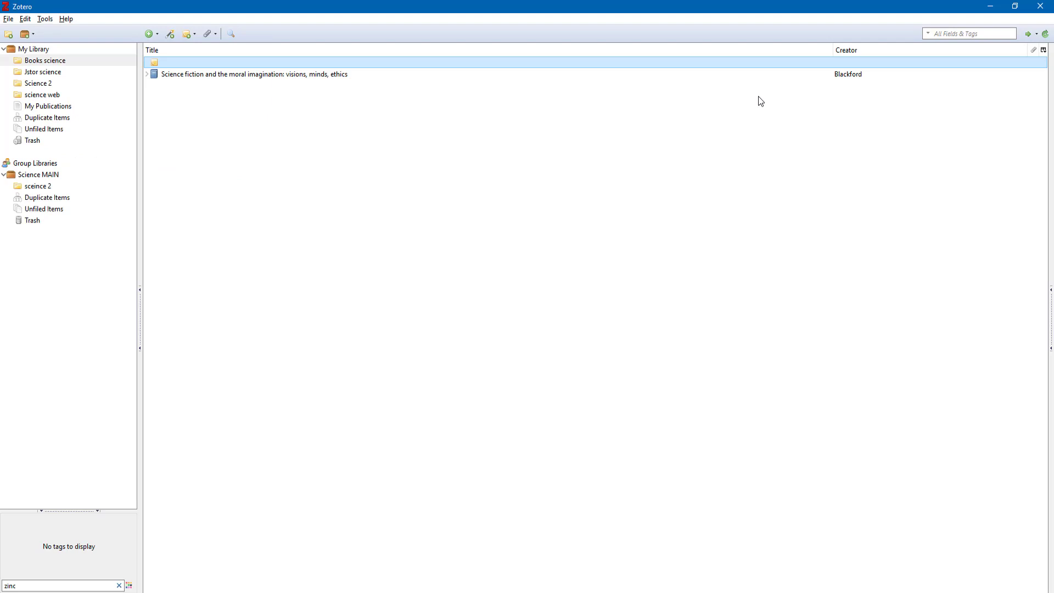
{"action": "left_click", "coordinate": [1040, 6]}
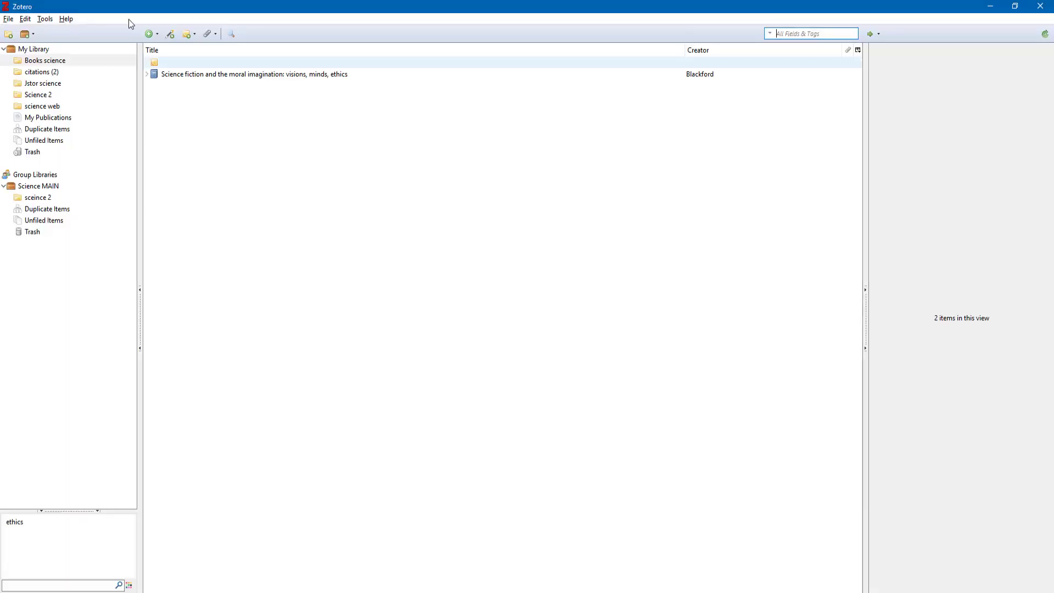
Reopen the Cite preferences and select The Open University - Harvard in the styles list
{"action": "left_click", "coordinate": [25, 19]}
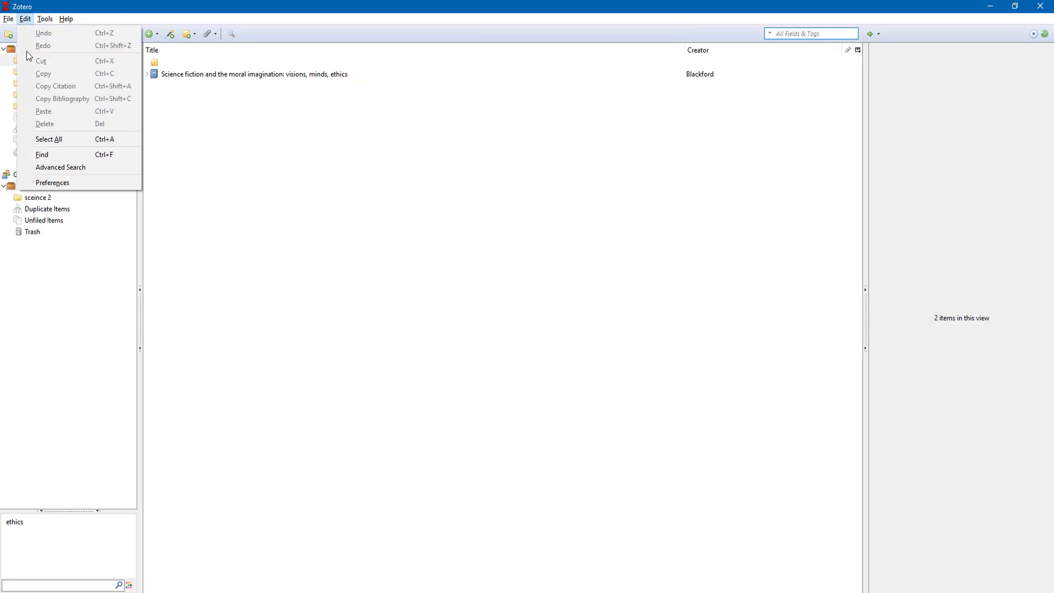
{"action": "left_click", "coordinate": [63, 183]}
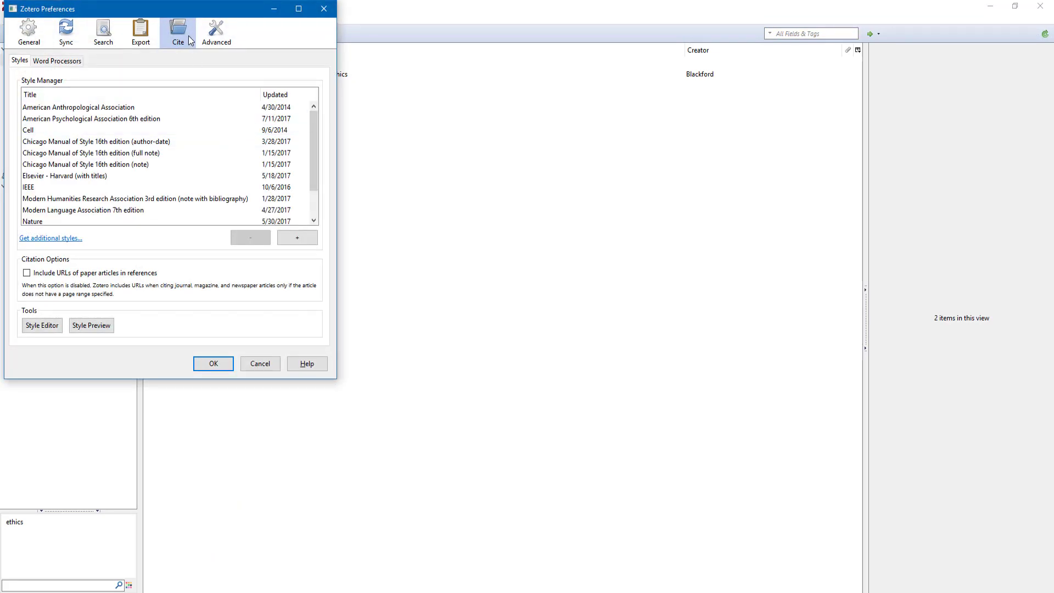
{"action": "left_click_drag", "start_coordinate": [314, 158], "coordinate": [318, 196]}
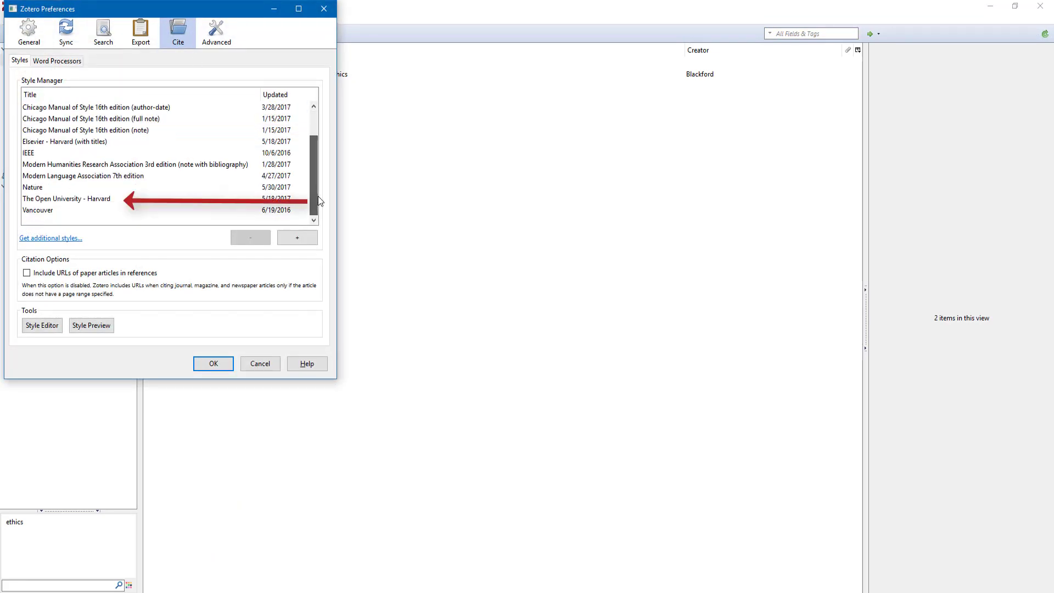
{"action": "left_click", "coordinate": [75, 199]}
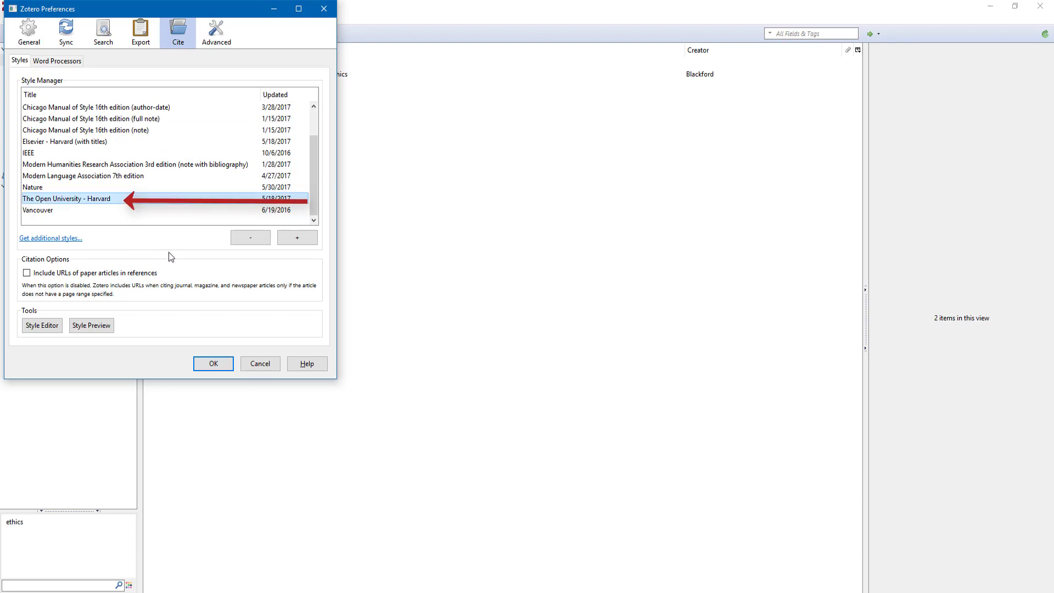
Check the Style Preview and Style Editor, close the preferences with OK, and launch Word
{"action": "left_click", "coordinate": [91, 325]}
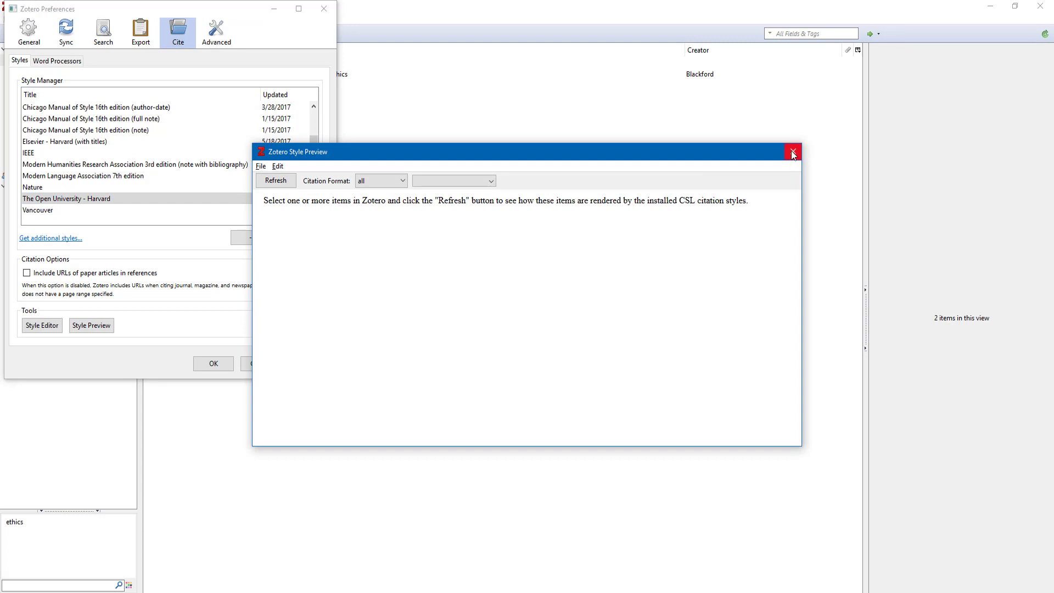
{"action": "left_click", "coordinate": [792, 152]}
{"action": "left_click", "coordinate": [44, 326]}
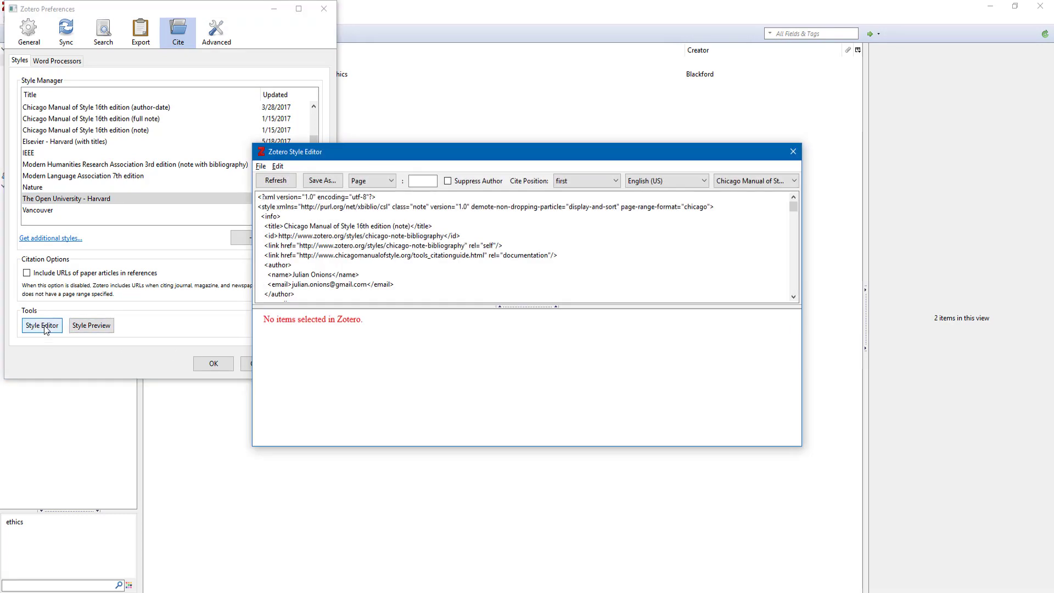
{"action": "left_click", "coordinate": [792, 151]}
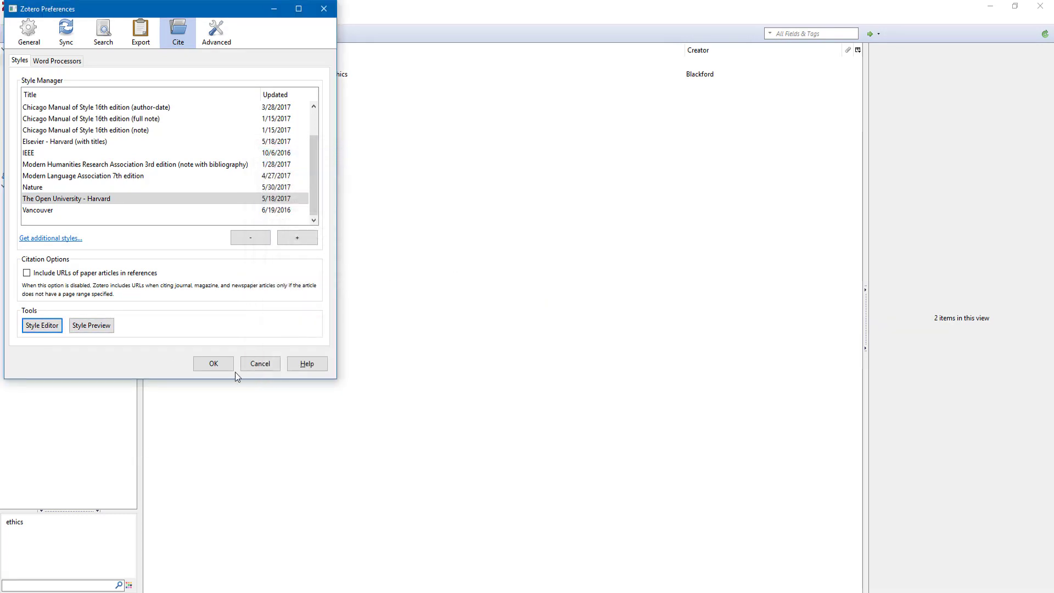
{"action": "left_click", "coordinate": [215, 367]}
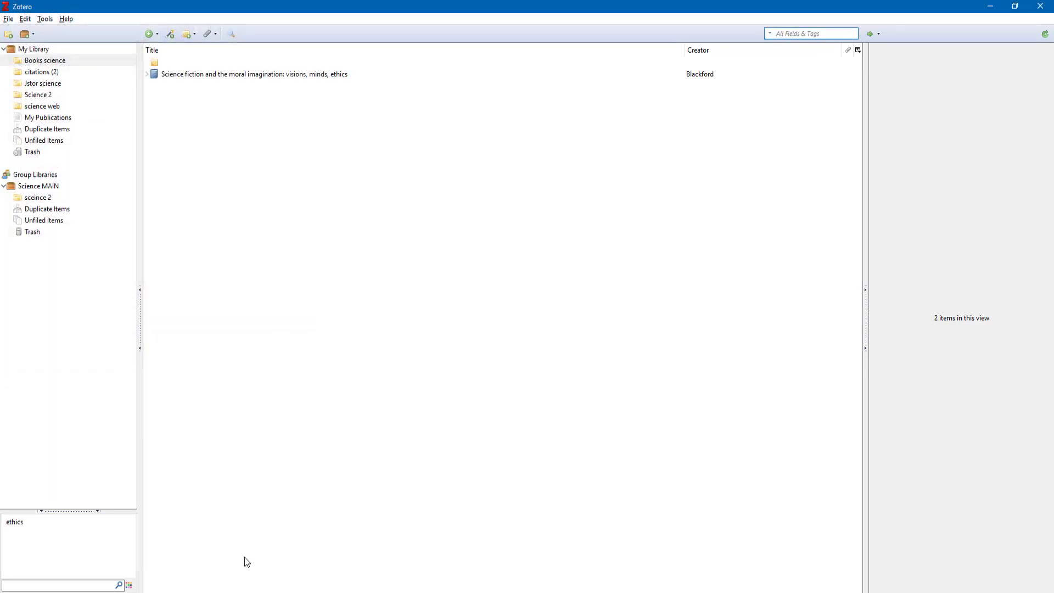
{"action": "left_click", "coordinate": [237, 592]}
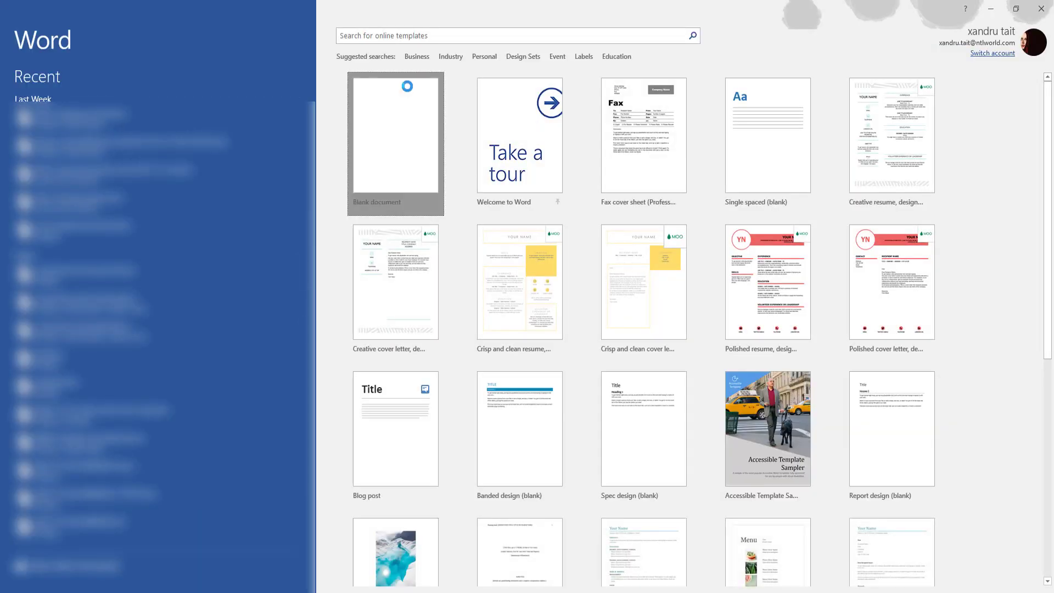
Create a blank Word document and review the Science fiction book's details in Zotero
{"action": "left_click", "coordinate": [406, 86]}
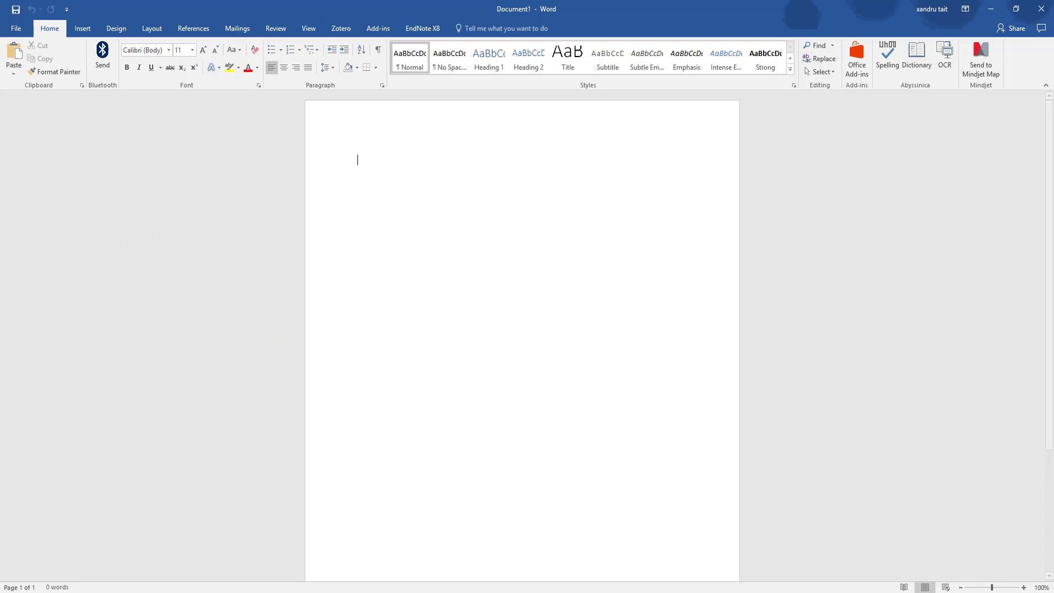
{"action": "key", "text": "alt+Tab"}
{"action": "left_click", "coordinate": [211, 76]}
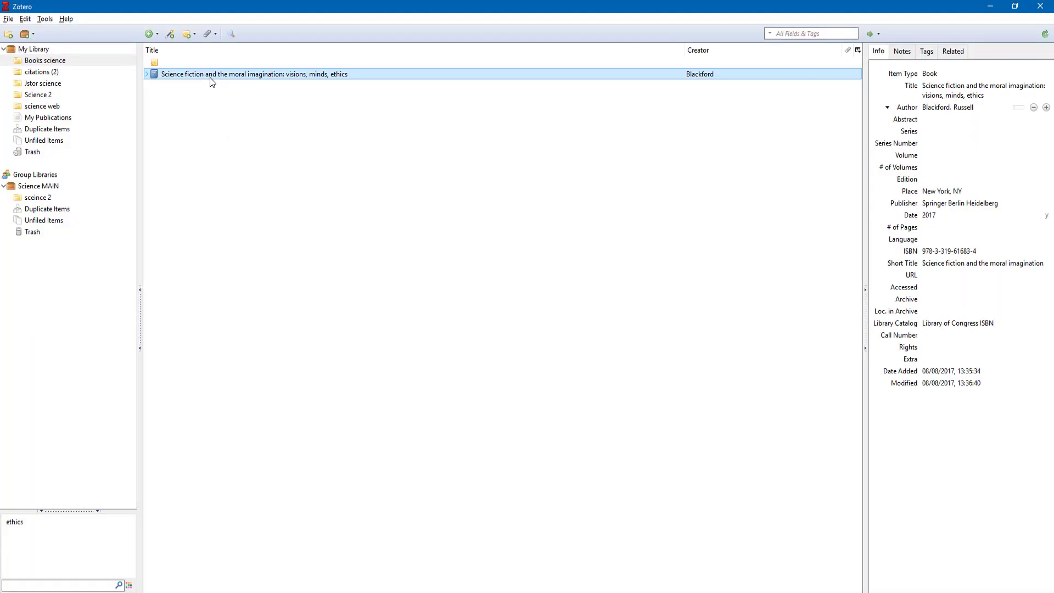
{"action": "left_click", "coordinate": [186, 64]}
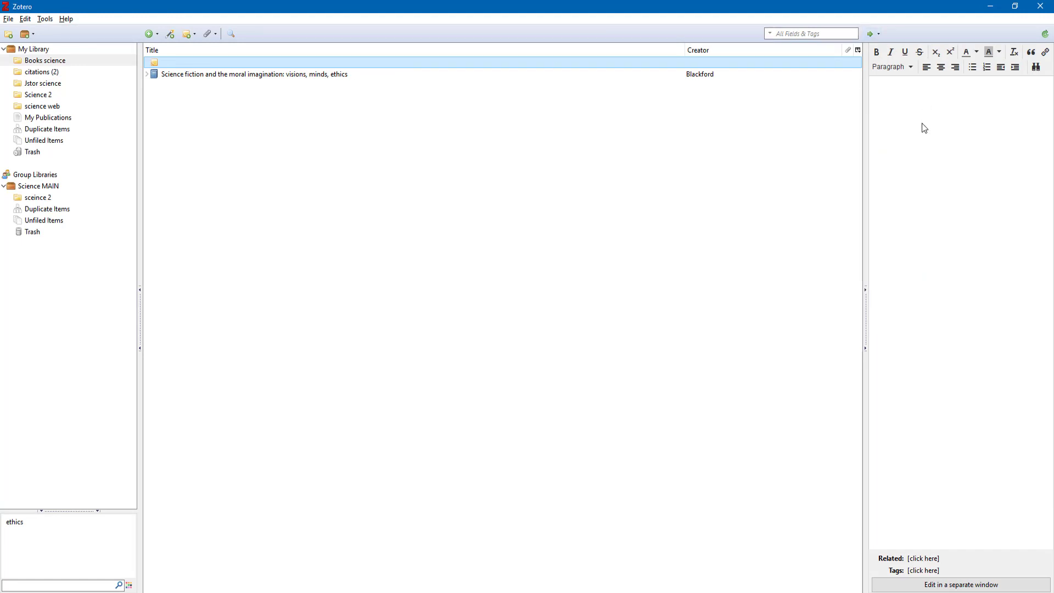
{"action": "left_click", "coordinate": [208, 77]}
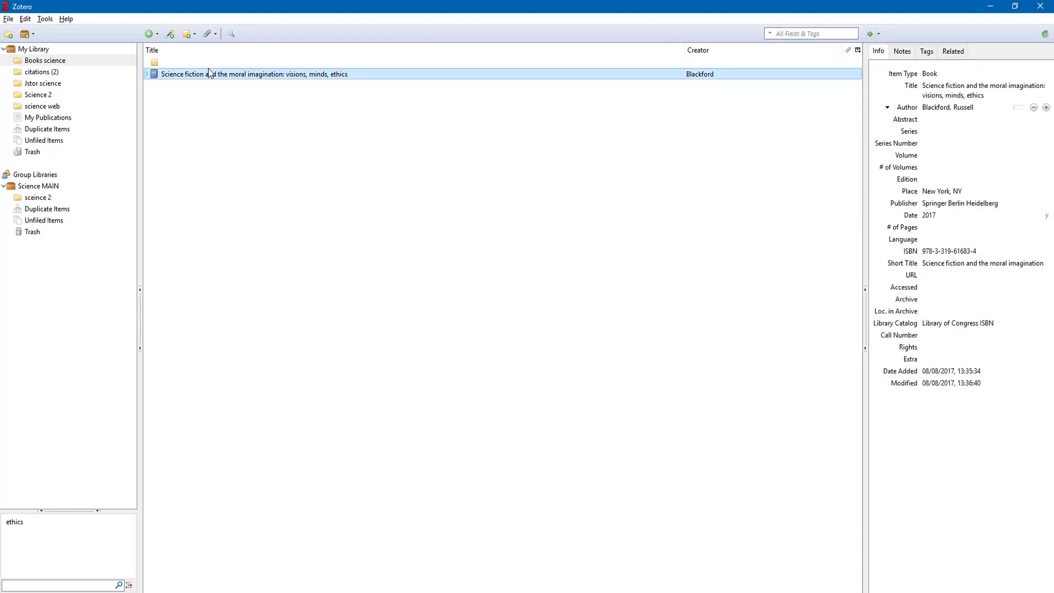
{"action": "mouse_move", "coordinate": [256, 592]}
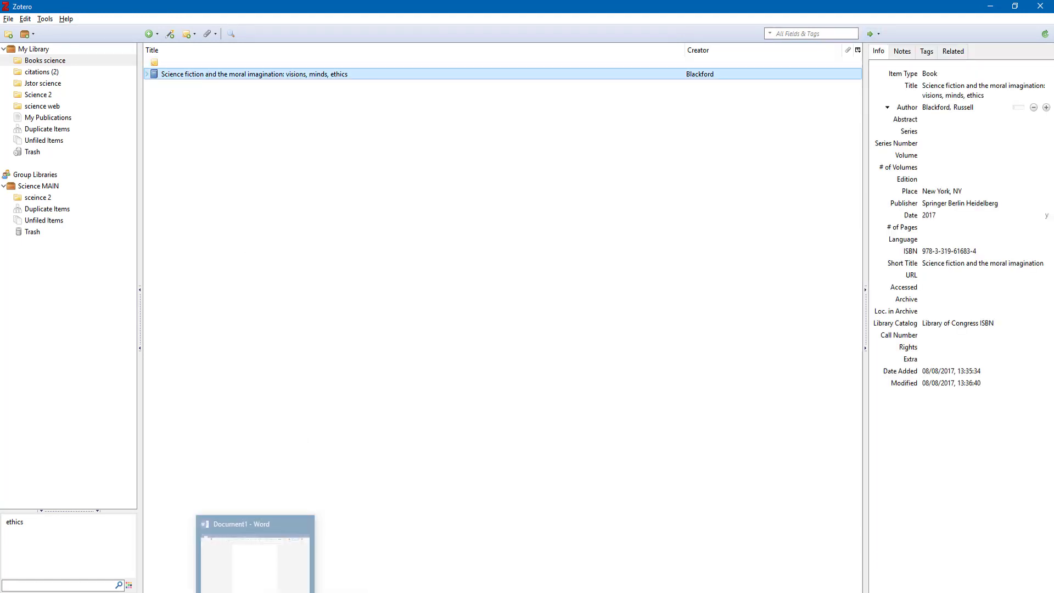
{"action": "left_click", "coordinate": [255, 555]}
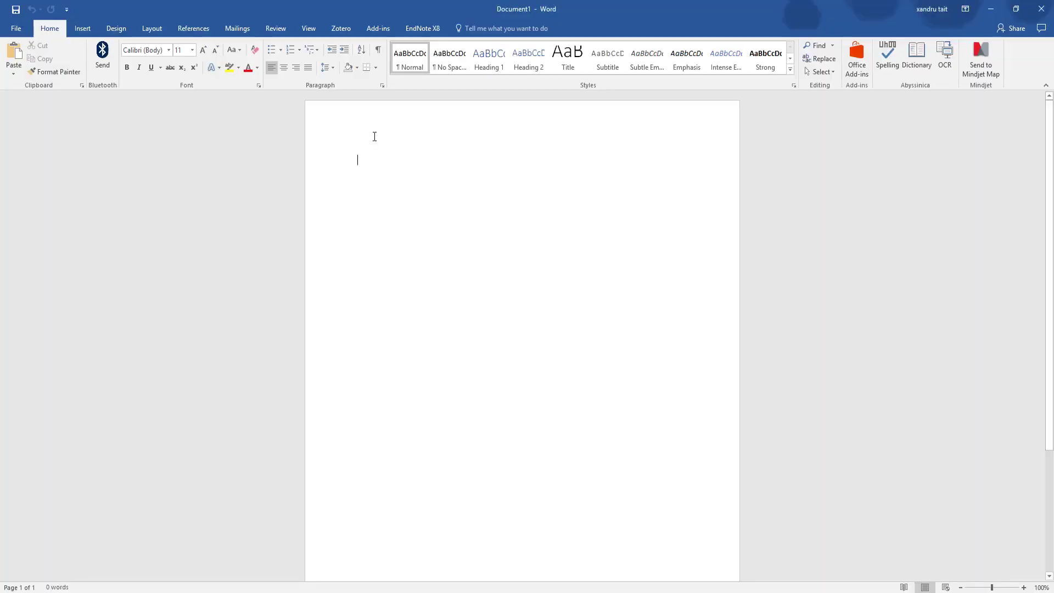
Type the quote “Science all the way” into the document
{"action": "type", "text": "“"}
{"action": "key", "text": "Caps_Lock"}
{"action": "type", "text": "S"}
{"action": "key", "text": "Caps_Lock"}
{"action": "type", "text": "cience all the way”"}
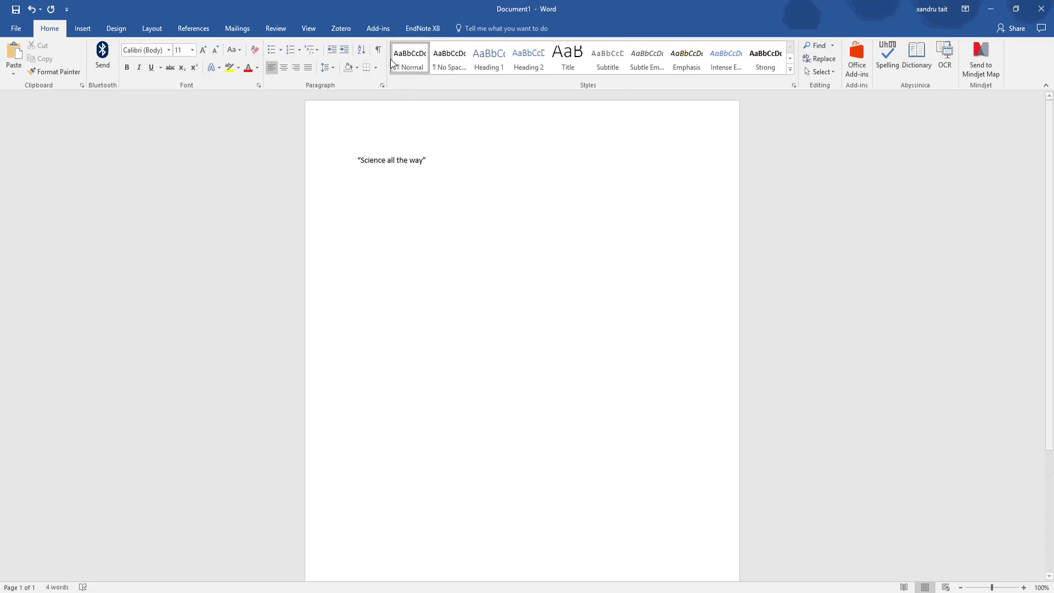
Start a Zotero citation and set the document style to The Open University - Harvard
{"action": "left_click", "coordinate": [343, 33]}
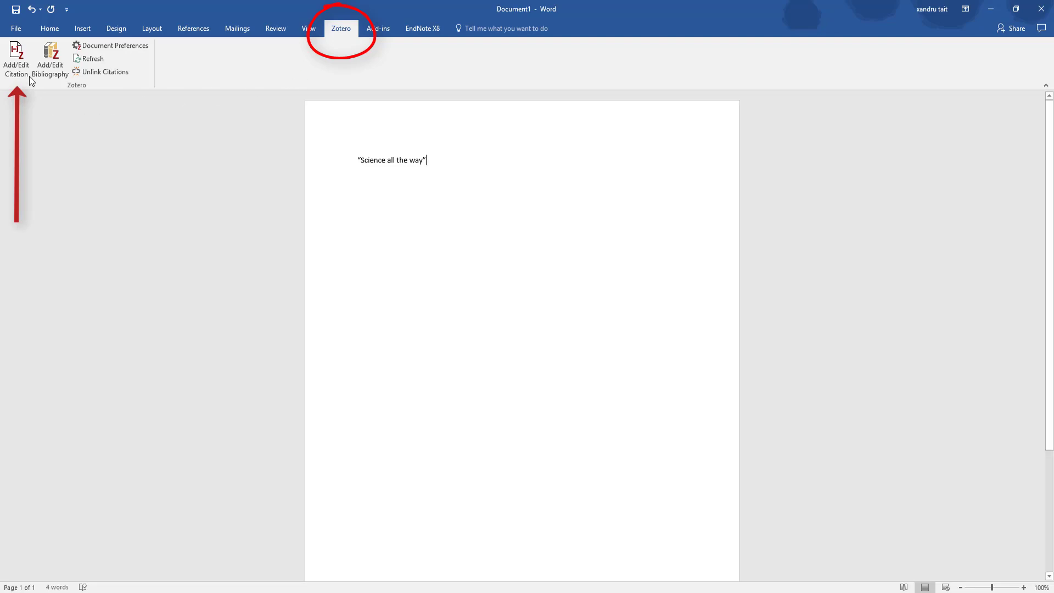
{"action": "left_click", "coordinate": [16, 63]}
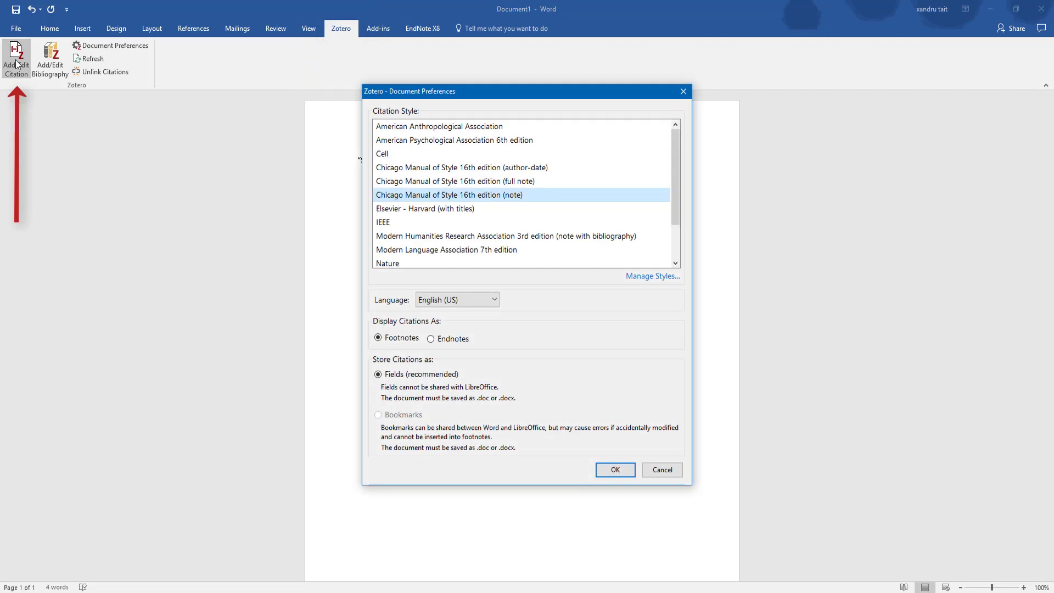
{"action": "left_click_drag", "start_coordinate": [674, 161], "coordinate": [673, 211]}
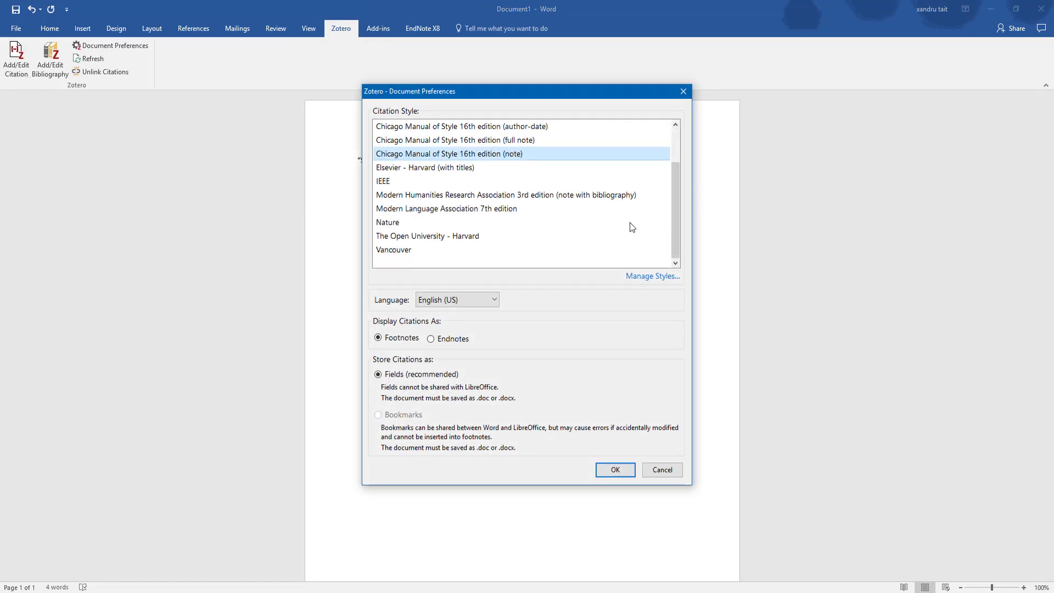
{"action": "left_click", "coordinate": [414, 236]}
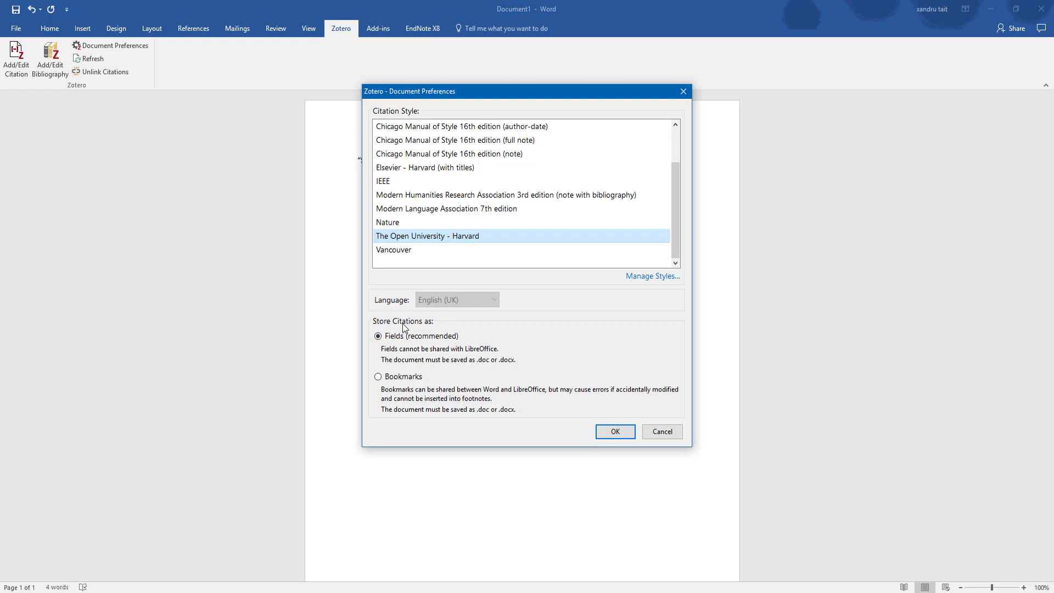
{"action": "left_click", "coordinate": [615, 431]}
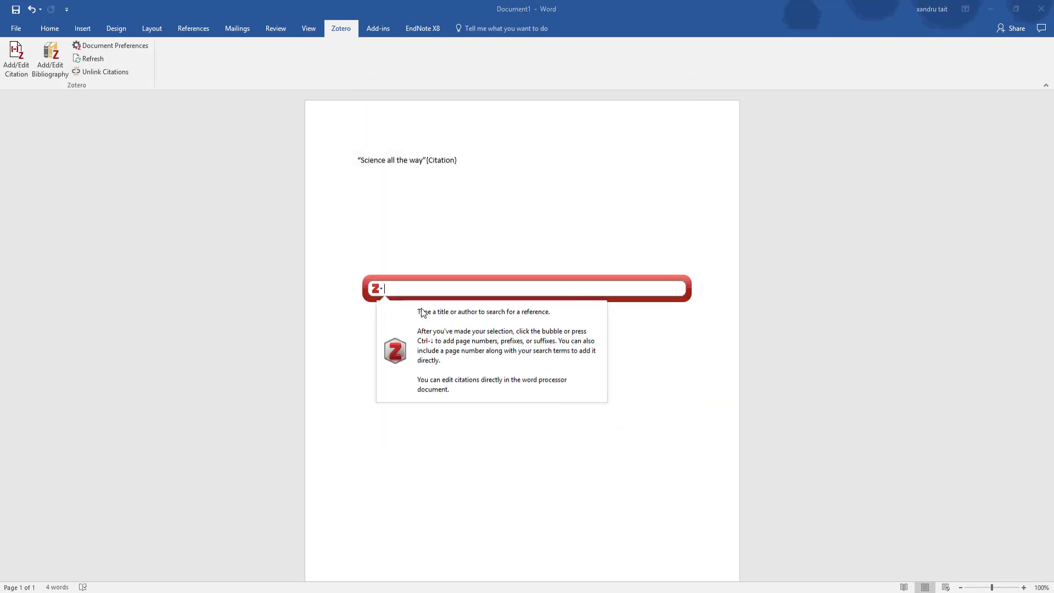
Search 'scien' and cite Blackford 2017 at page 45, giving (Blackford, 2017, p. 45)
{"action": "type", "text": "scie"}
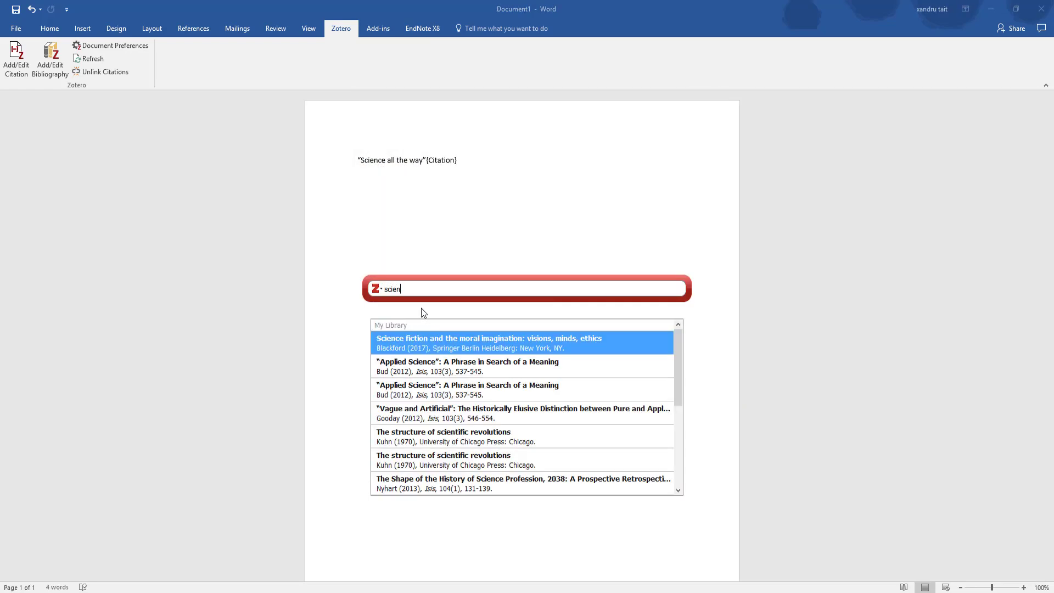
{"action": "type", "text": "n"}
{"action": "left_click", "coordinate": [458, 342]}
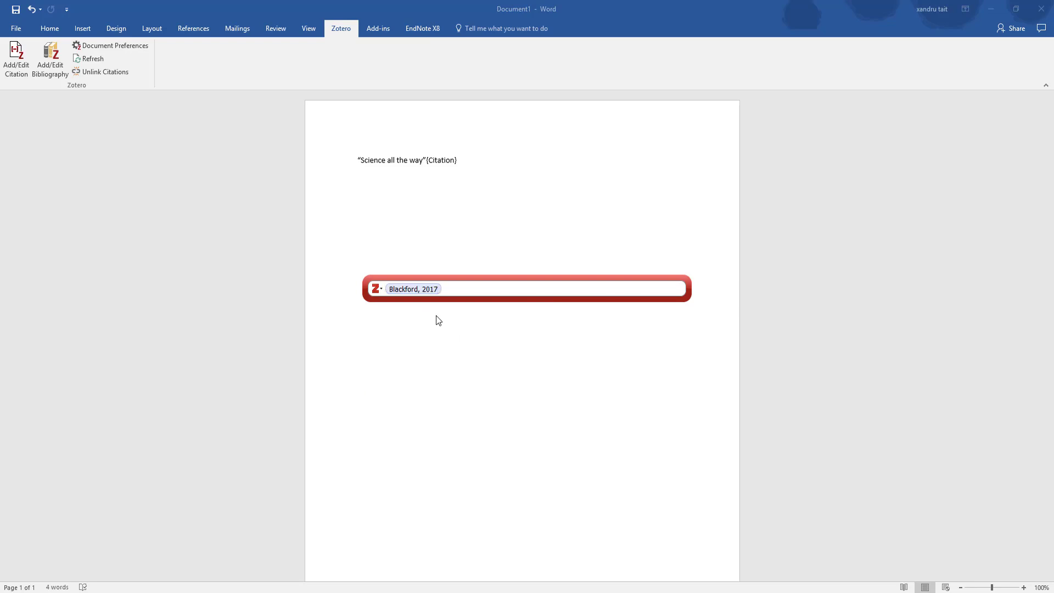
{"action": "left_click", "coordinate": [419, 290]}
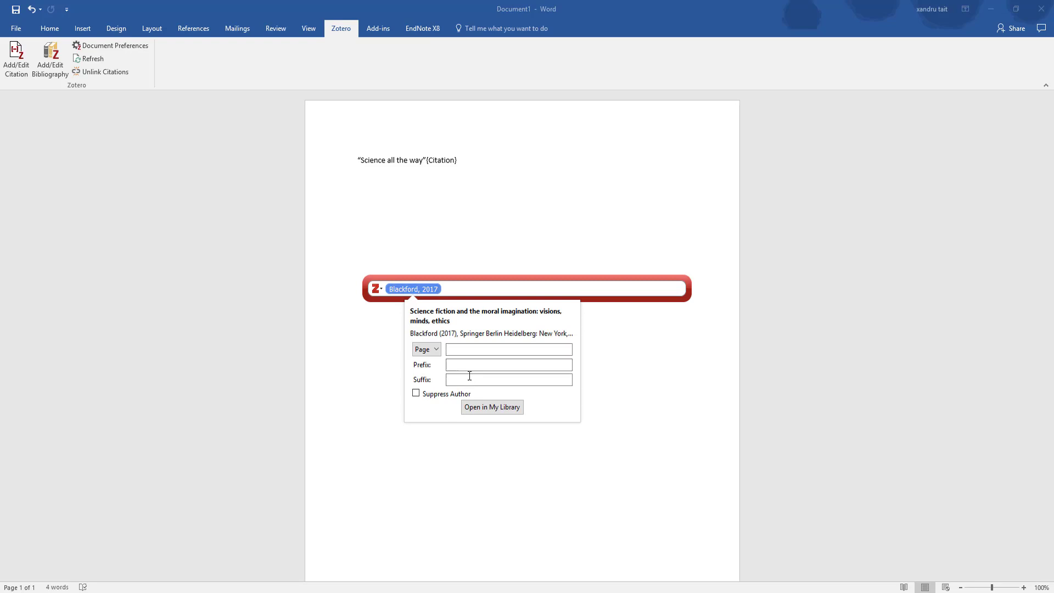
{"action": "left_click", "coordinate": [455, 351]}
{"action": "type", "text": "45"}
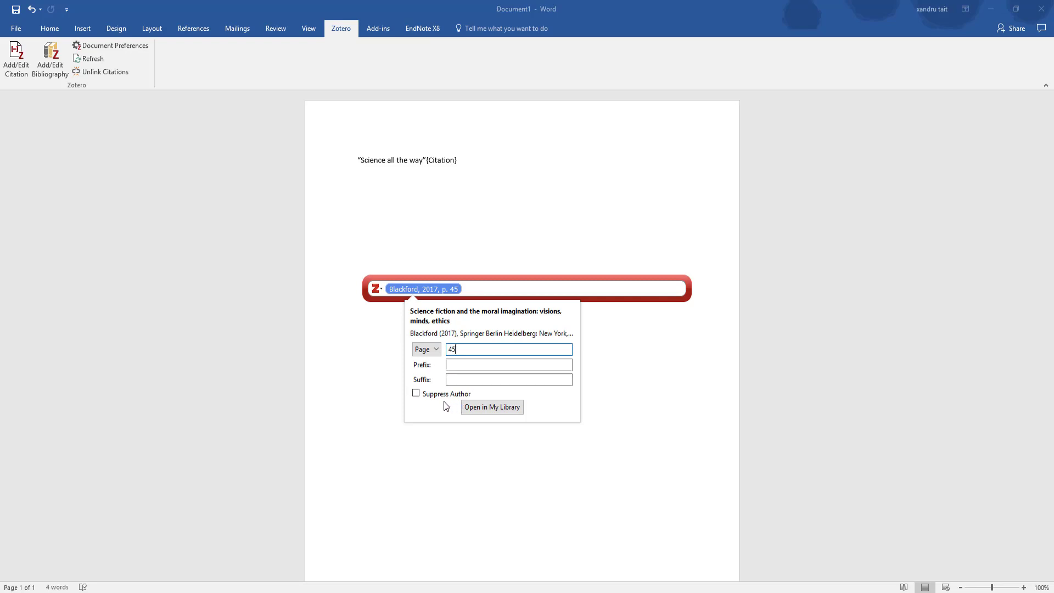
{"action": "left_click", "coordinate": [416, 394]}
{"action": "left_click", "coordinate": [415, 394]}
{"action": "left_click", "coordinate": [468, 350]}
{"action": "key", "text": "Return"}
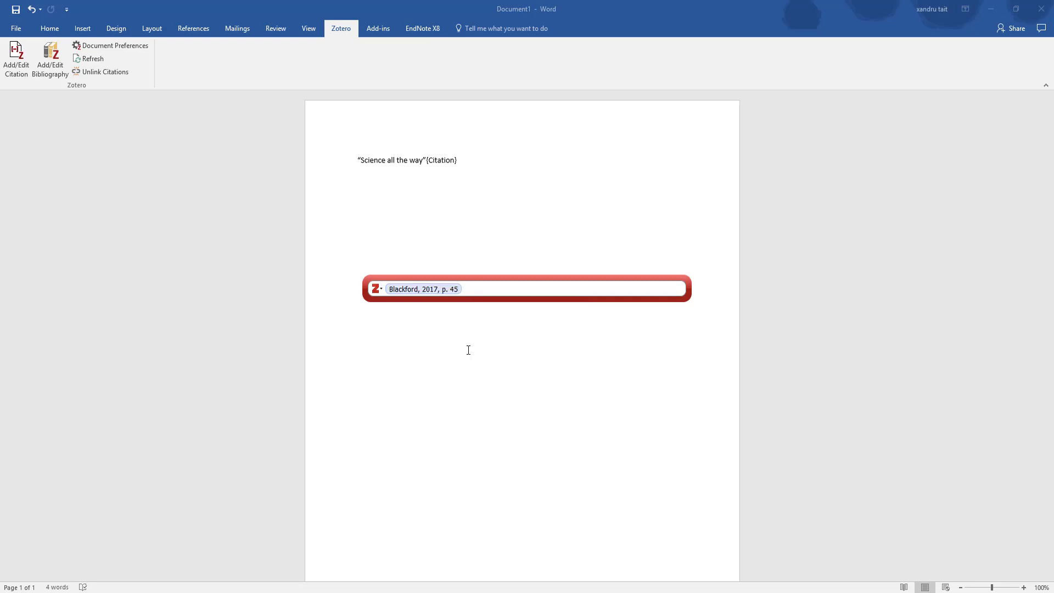
{"action": "key", "text": "Return"}
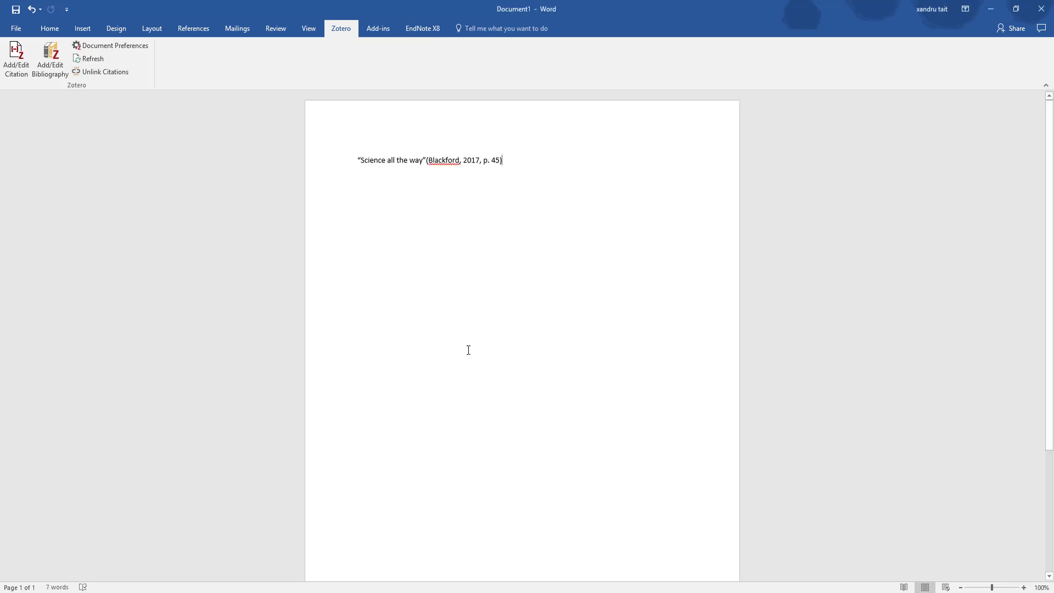
Add a Zotero bibliography on a new paragraph, then delete it
{"action": "key", "text": "Return"}
{"action": "left_click", "coordinate": [51, 59]}
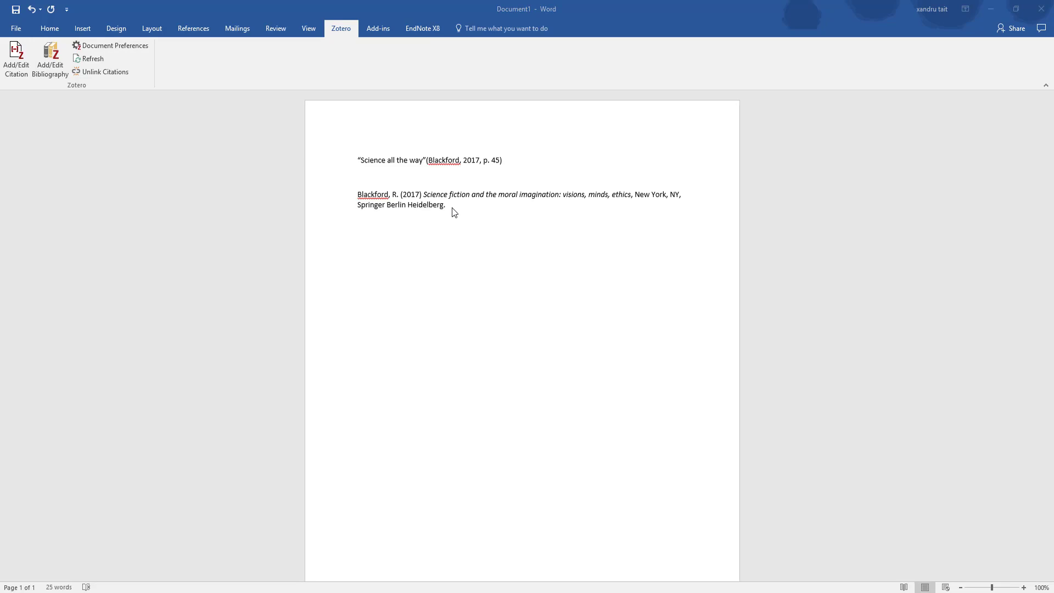
{"action": "left_click", "coordinate": [468, 216]}
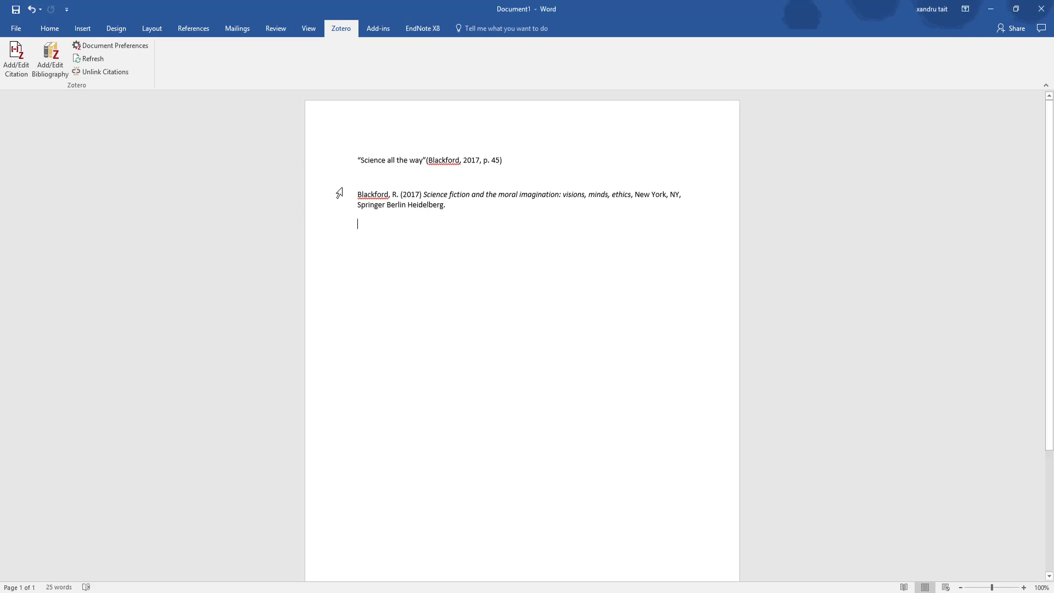
{"action": "left_click", "coordinate": [359, 182], "text": "shift"}
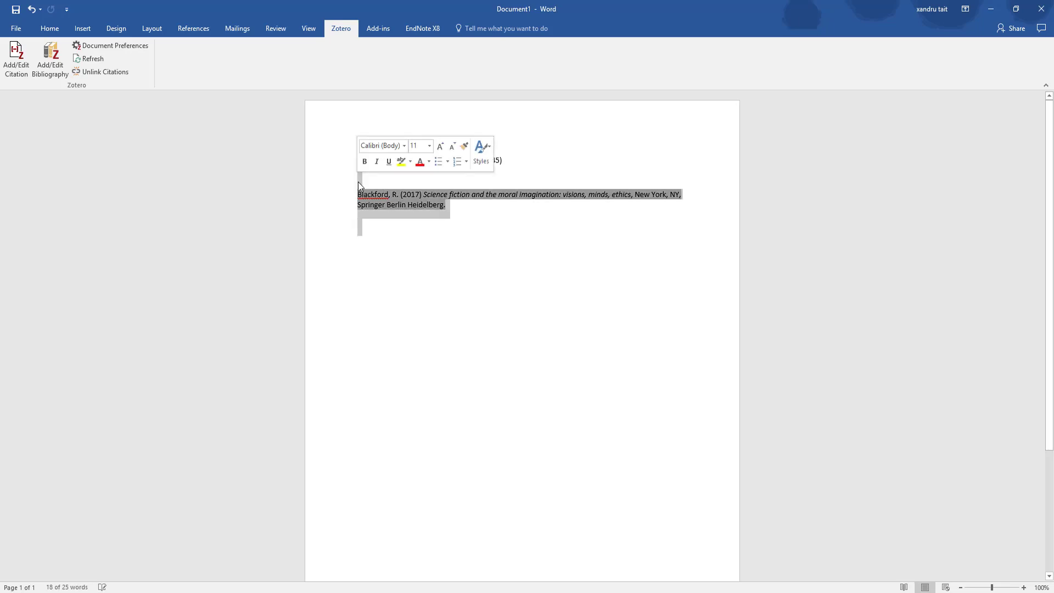
{"action": "key", "text": "BackSpace"}
Delete the end of the citation text and reopen it, triggering Zotero's modification warning
{"action": "left_click_drag", "start_coordinate": [515, 158], "coordinate": [440, 157]}
{"action": "key", "text": "BackSpace"}
{"action": "key", "text": "BackSpace"}
{"action": "key", "text": "BackSpace"}
{"action": "key", "text": "BackSpace"}
{"action": "key", "text": "BackSpace"}
{"action": "left_click", "coordinate": [16, 58]}
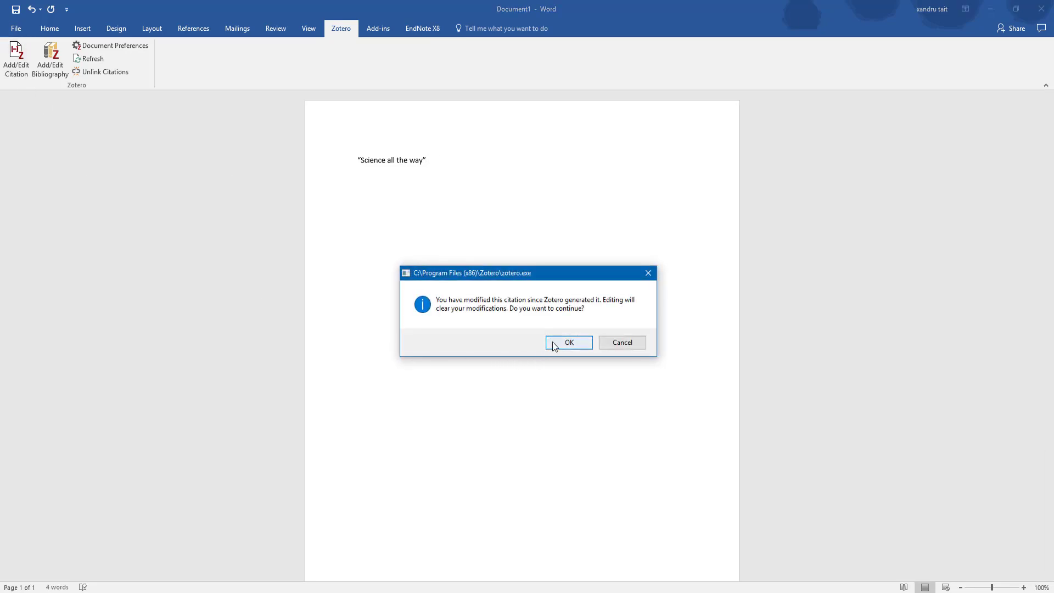
Accept clearing citation changes, remove the Blackford citation, and switch to the classic citation dialog
{"action": "left_click", "coordinate": [552, 344]}
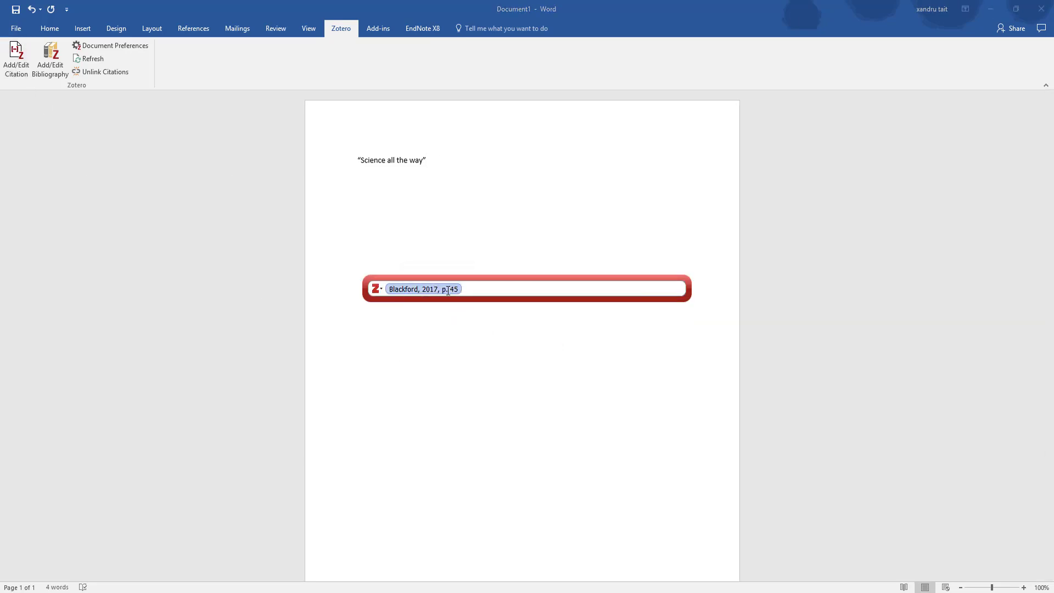
{"action": "key", "text": "BackSpace"}
{"action": "type", "text": "sc"}
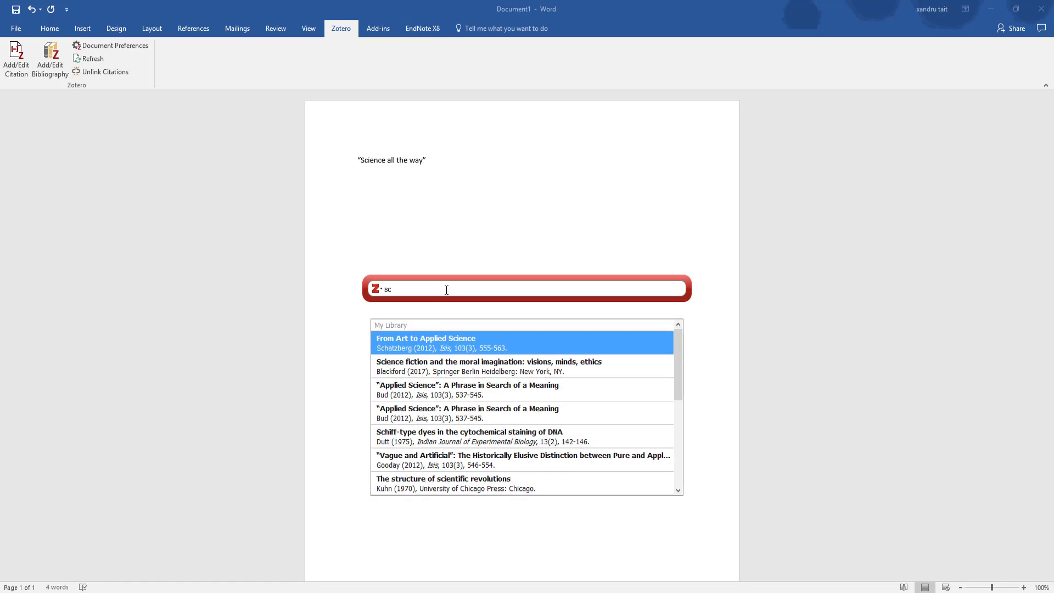
{"action": "left_click", "coordinate": [380, 290]}
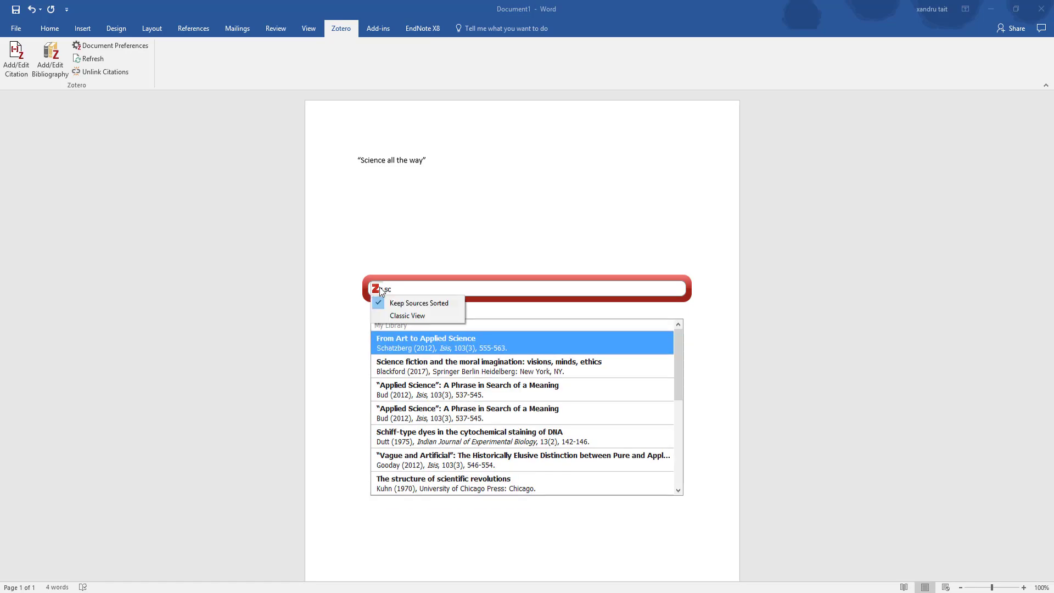
{"action": "left_click", "coordinate": [385, 313]}
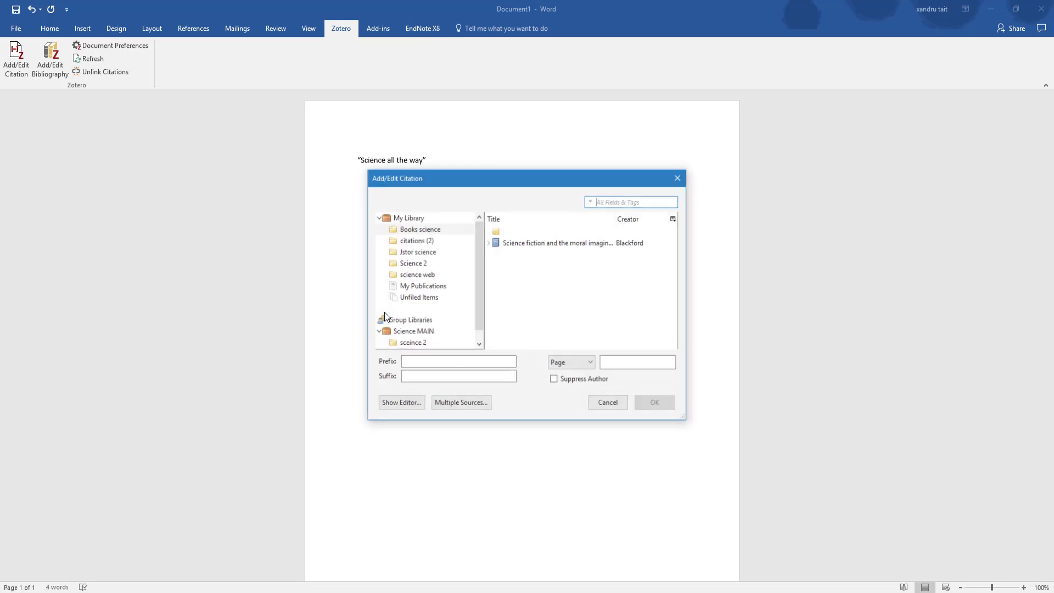
{"action": "left_click_drag", "start_coordinate": [485, 181], "coordinate": [681, 175]}
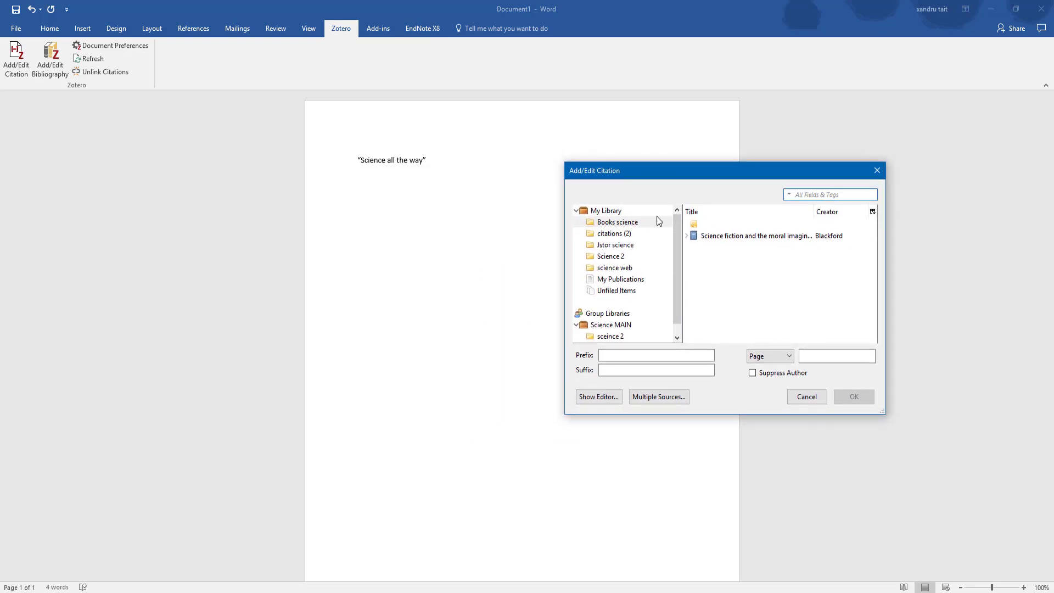
Browse the library collections in the classic dialog and open Science 2
{"action": "left_click", "coordinate": [607, 235]}
{"action": "left_click", "coordinate": [603, 256]}
{"action": "left_click", "coordinate": [603, 269]}
{"action": "left_click", "coordinate": [605, 257]}
{"action": "left_click", "coordinate": [605, 235]}
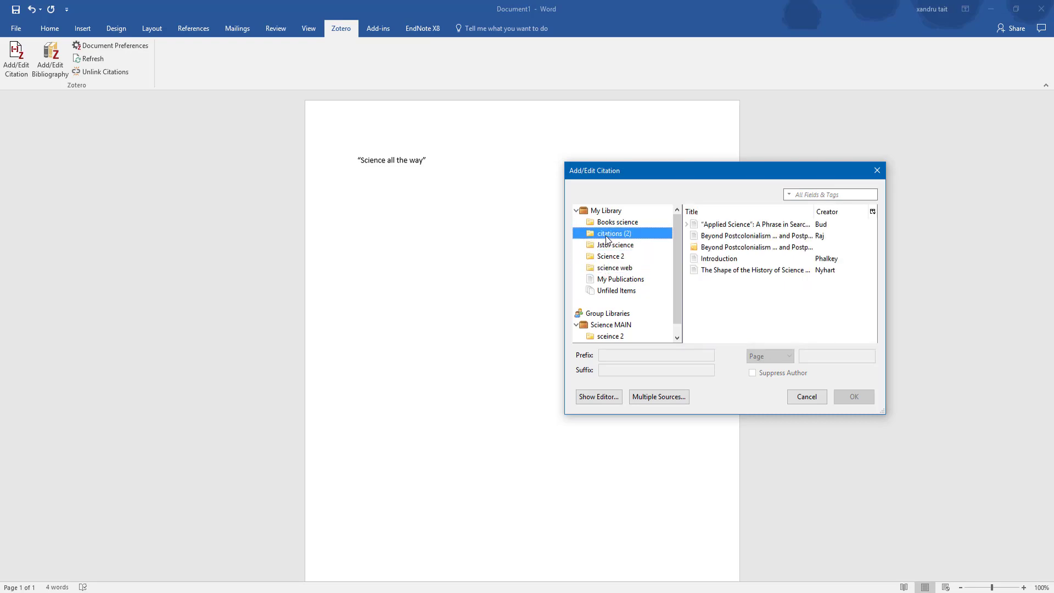
{"action": "left_click", "coordinate": [608, 222]}
{"action": "left_click", "coordinate": [607, 246]}
{"action": "left_click", "coordinate": [608, 258]}
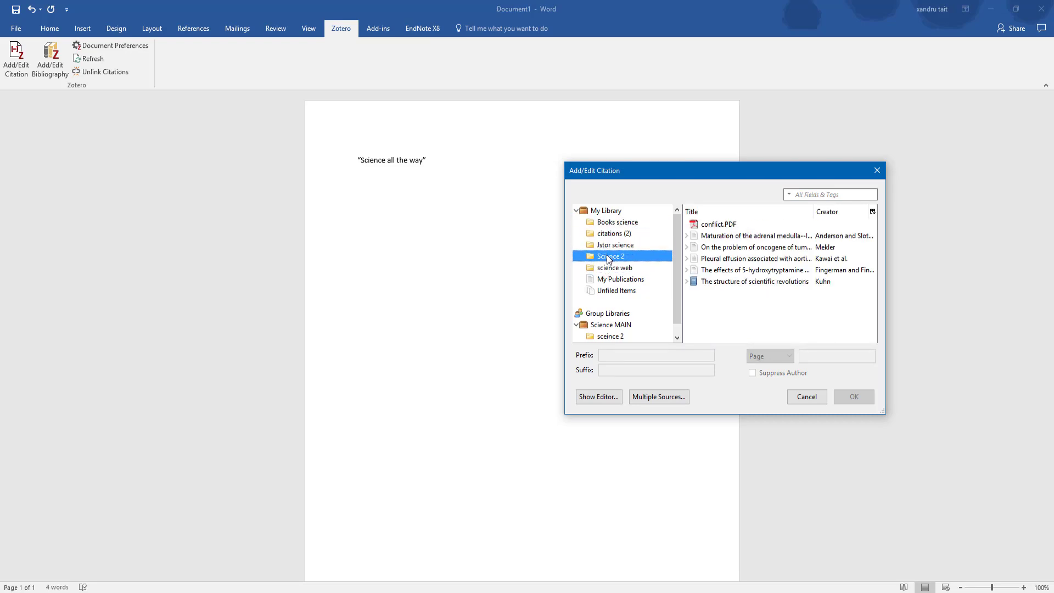
Cite the Kawai et al. pleural effusion article at page 54 after the quote
{"action": "left_click", "coordinate": [758, 259]}
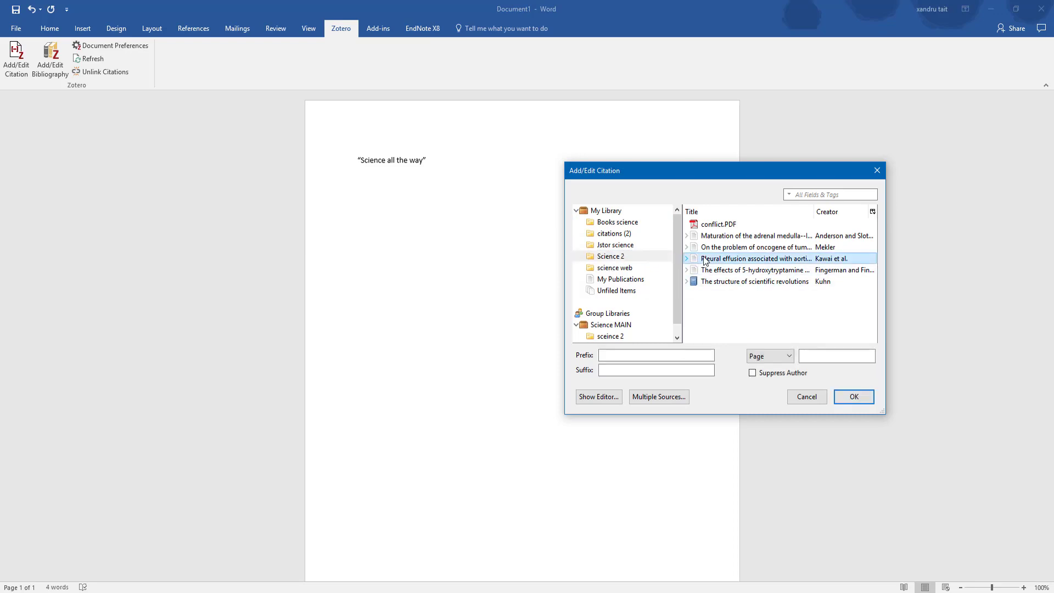
{"action": "left_click", "coordinate": [813, 356]}
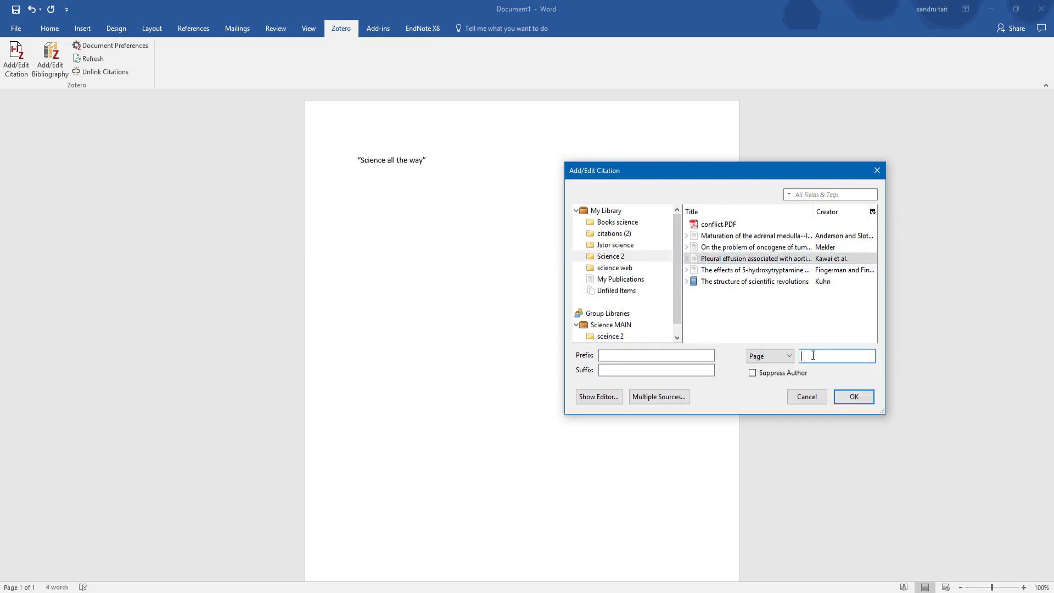
{"action": "type", "text": "54"}
{"action": "left_click", "coordinate": [846, 399]}
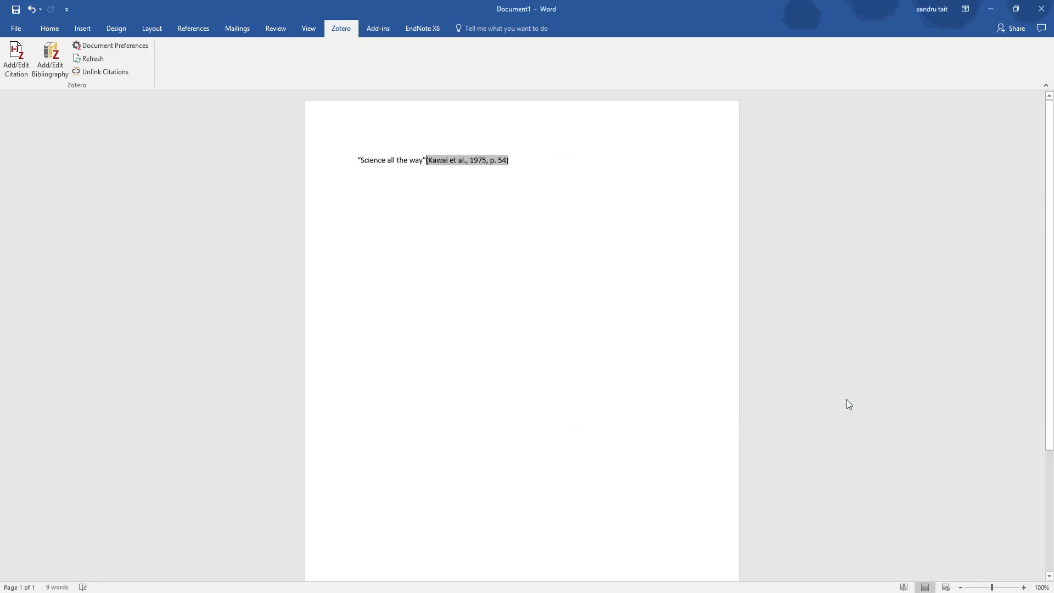
{"action": "left_click", "coordinate": [515, 160]}
{"action": "left_click", "coordinate": [16, 60]}
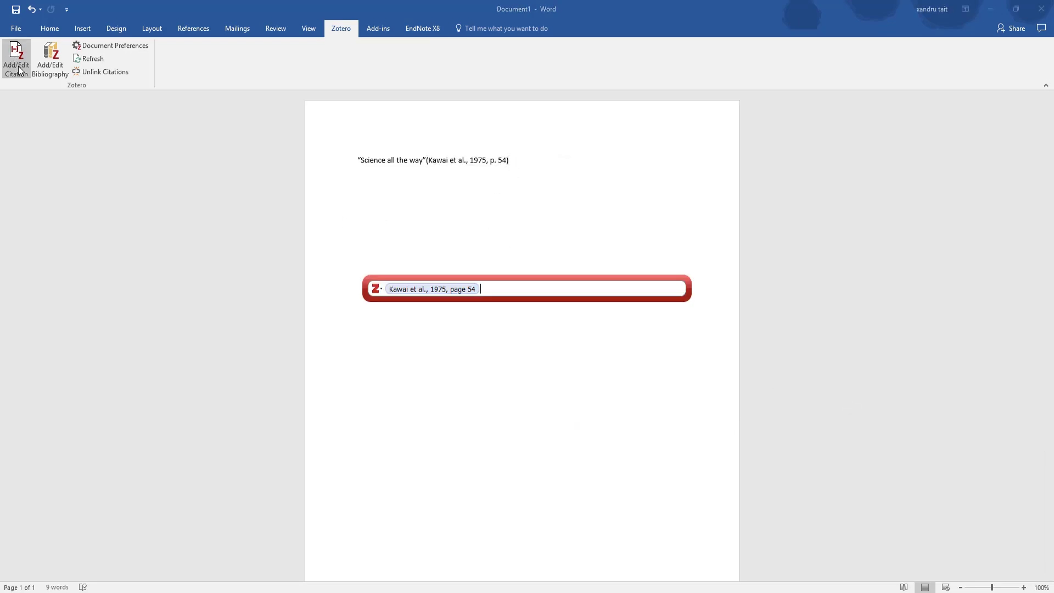
{"action": "left_click", "coordinate": [379, 290]}
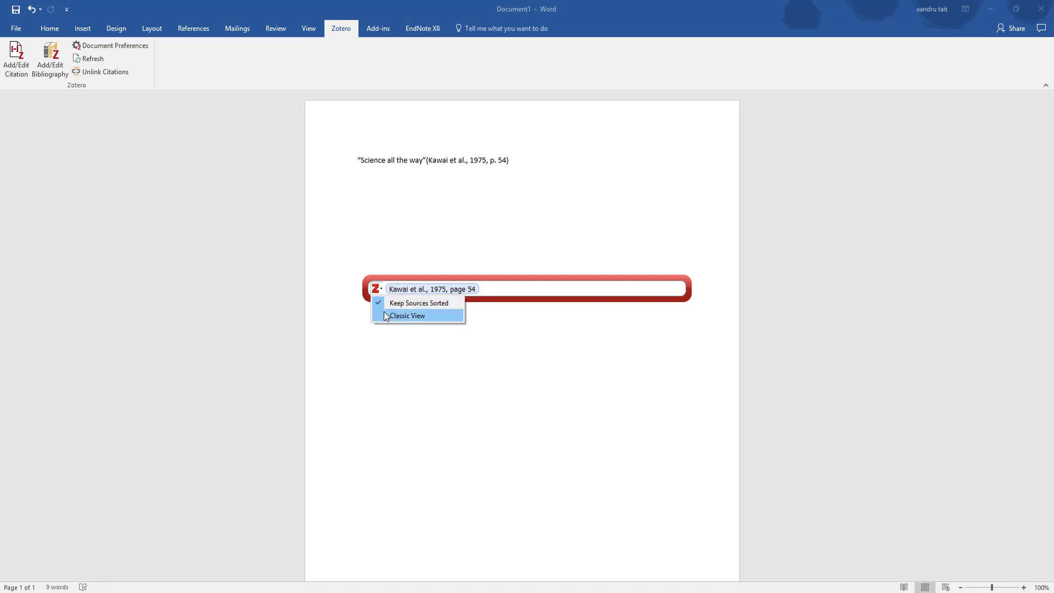
{"action": "left_click", "coordinate": [397, 264]}
{"action": "mouse_move", "coordinate": [478, 591]}
{"action": "left_click", "coordinate": [450, 554]}
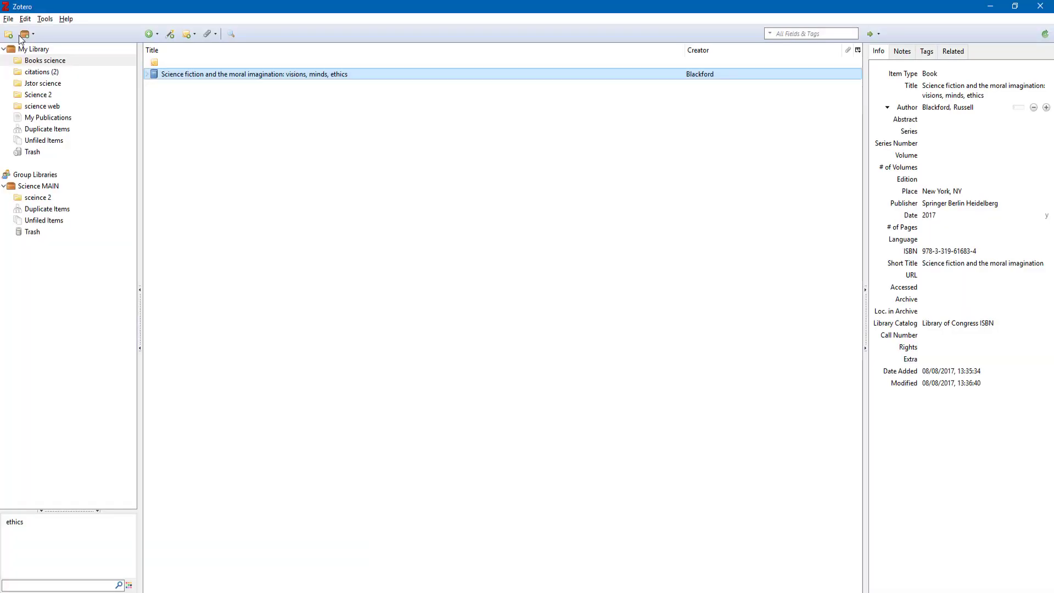
{"action": "left_click", "coordinate": [24, 19]}
{"action": "left_click", "coordinate": [69, 182]}
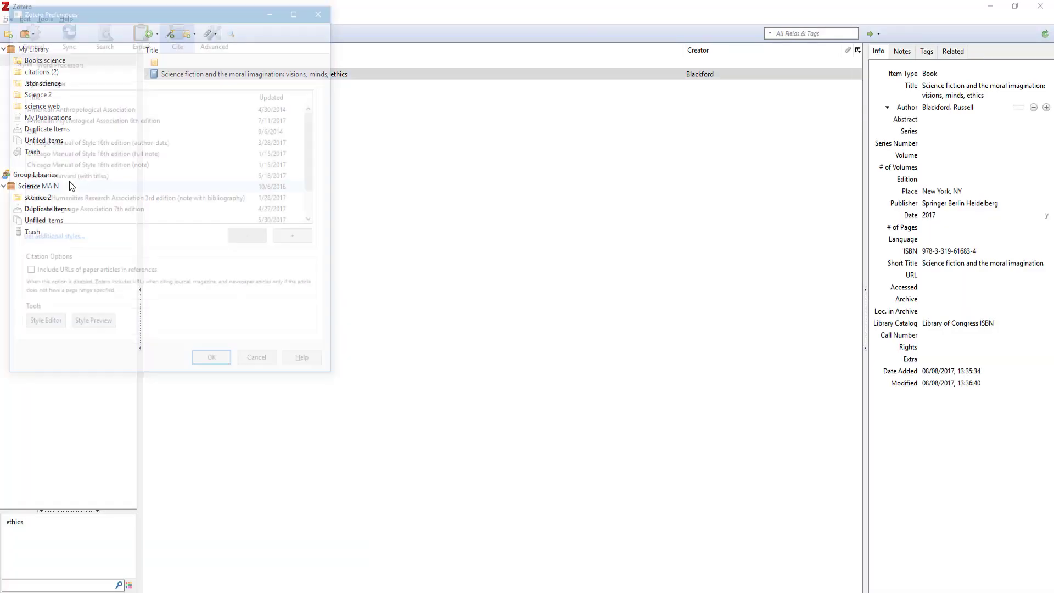
{"action": "left_click", "coordinate": [95, 37]}
{"action": "left_click", "coordinate": [182, 38]}
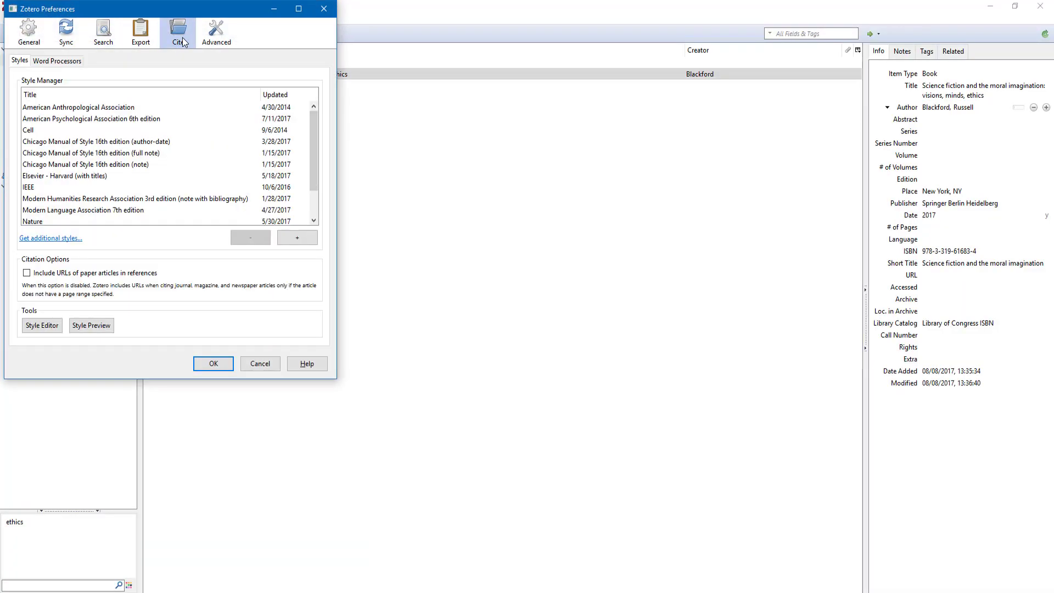
{"action": "left_click", "coordinate": [60, 62]}
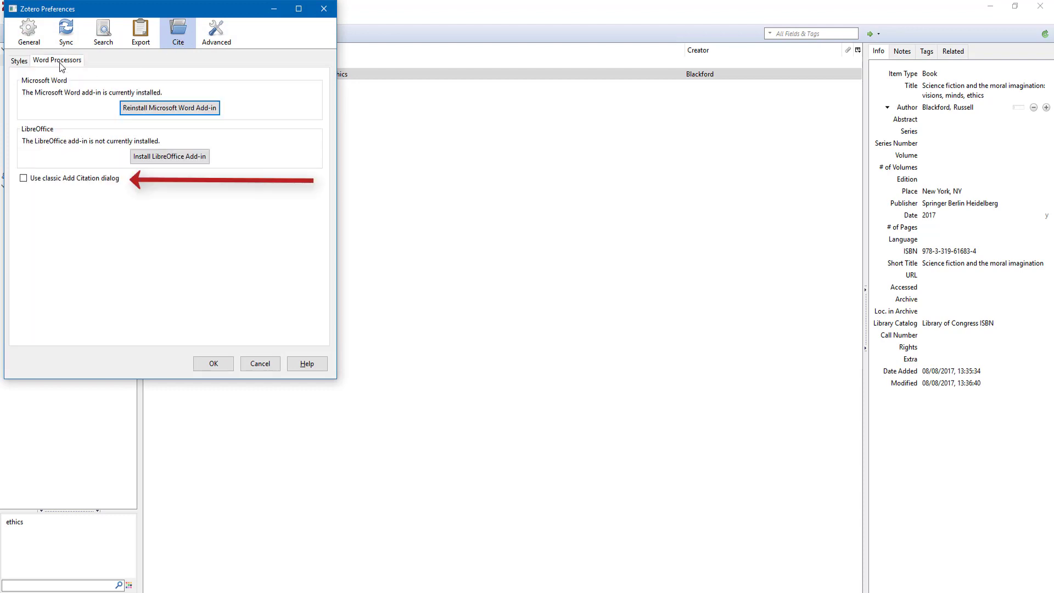
{"action": "left_click", "coordinate": [23, 180]}
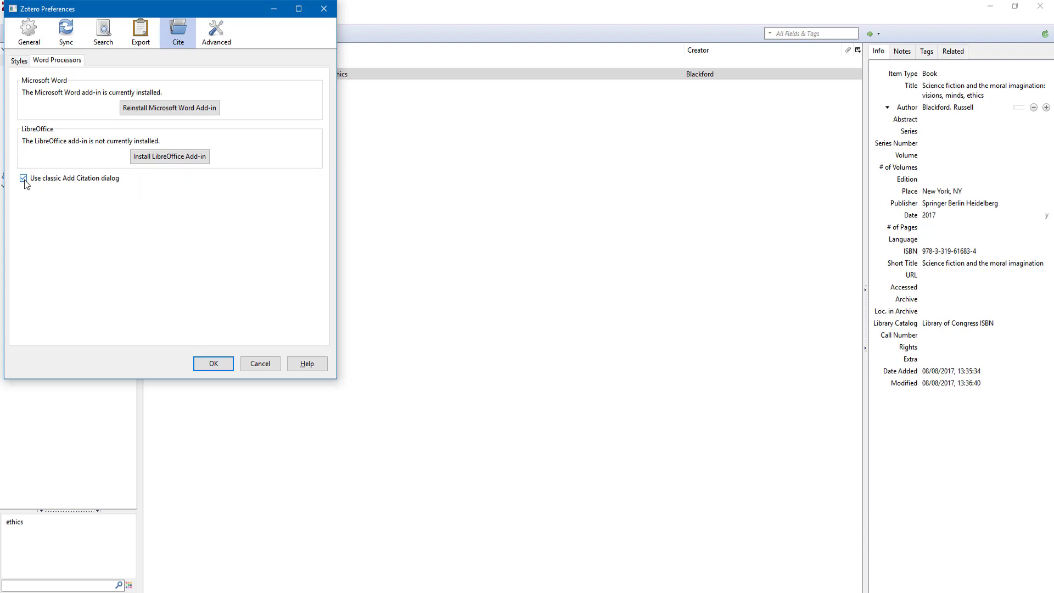
{"action": "left_click", "coordinate": [23, 179]}
{"action": "left_click", "coordinate": [225, 50]}
{"action": "left_click", "coordinate": [104, 62]}
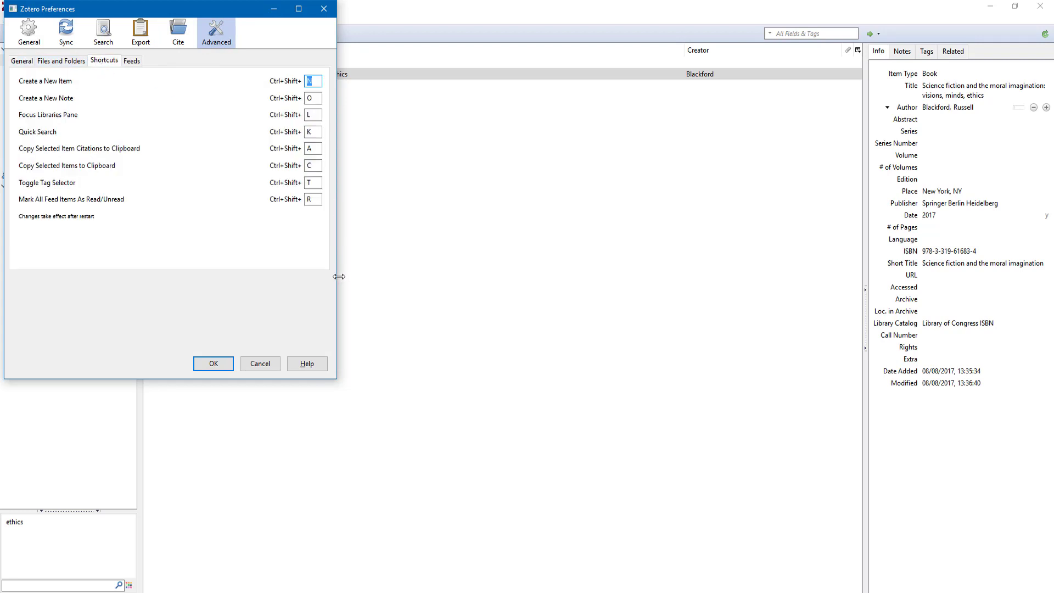
{"action": "left_click", "coordinate": [214, 363]}
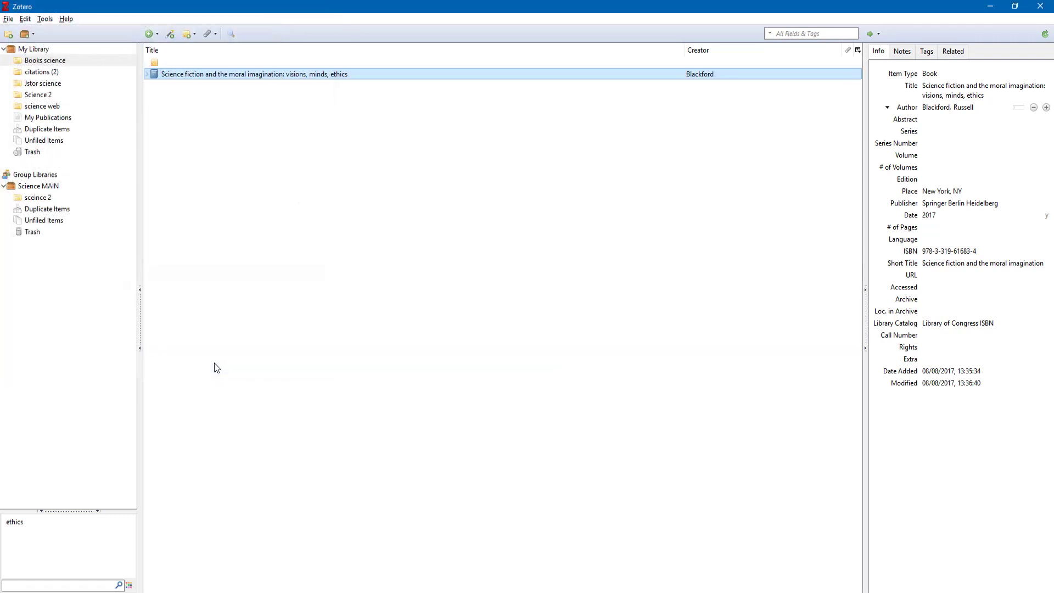
{"action": "key", "text": "alt+Tab"}
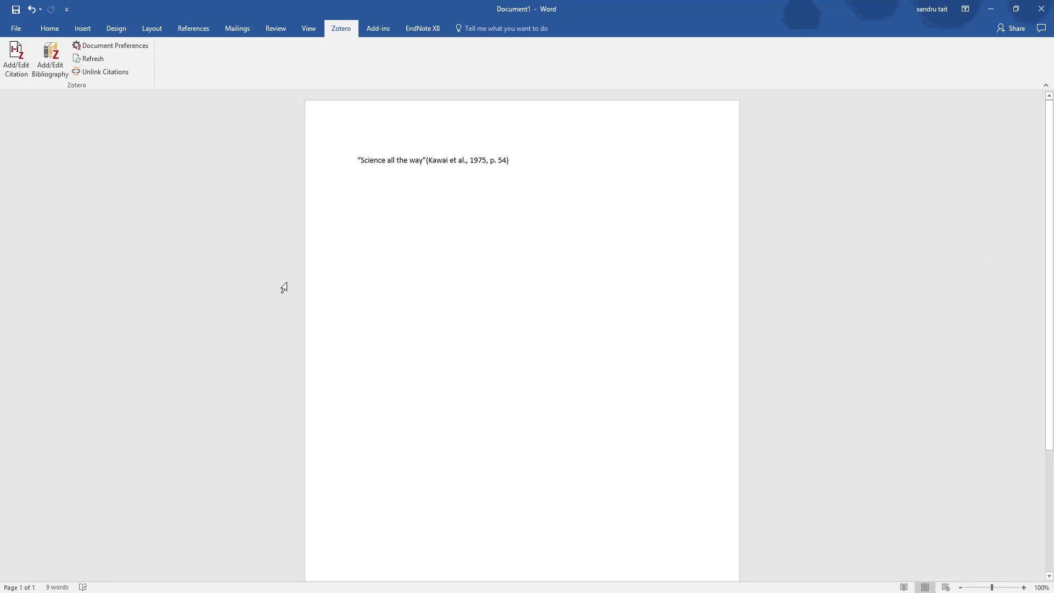
Set the document style to Modern Humanities Research Association 3rd edition, displayed as footnotes
{"action": "left_click", "coordinate": [130, 46]}
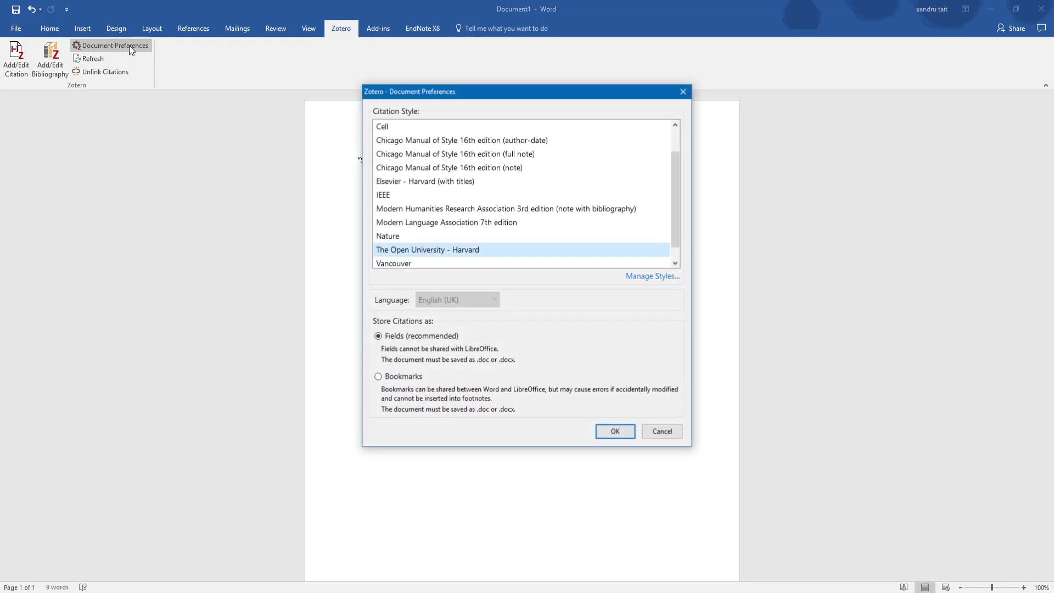
{"action": "mouse_move", "coordinate": [677, 183]}
{"action": "left_mouse_down"}
{"action": "mouse_move", "coordinate": [677, 137]}
{"action": "mouse_move", "coordinate": [679, 179]}
{"action": "left_mouse_up"}
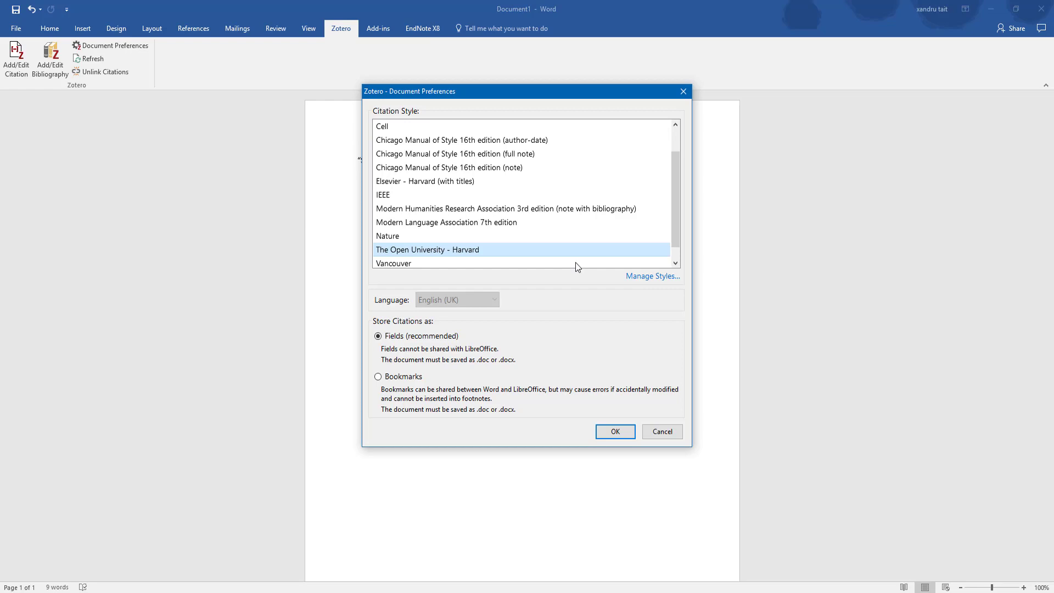
{"action": "left_click", "coordinate": [476, 209]}
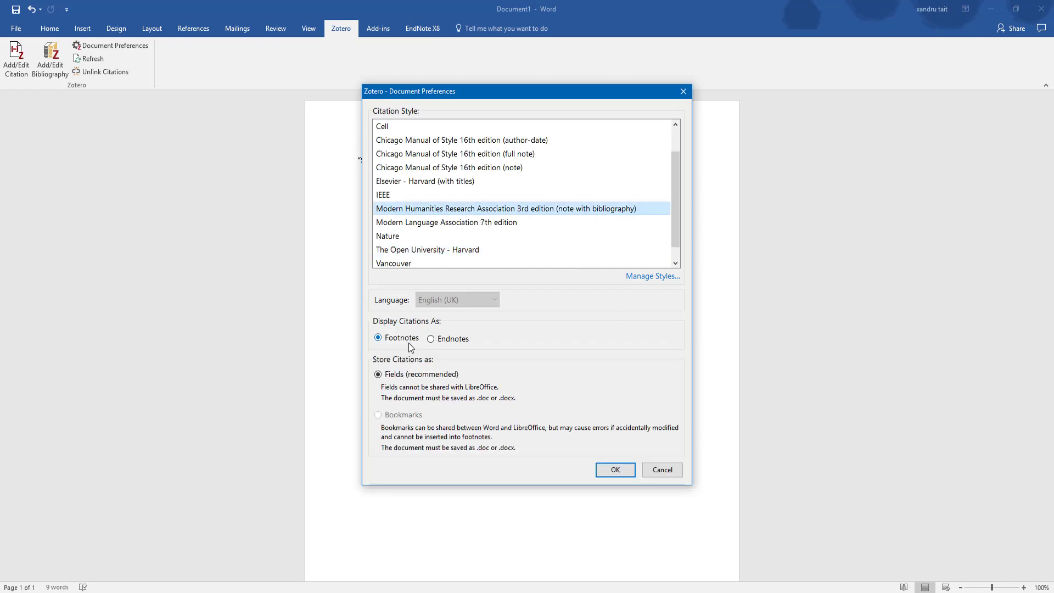
{"action": "left_click", "coordinate": [438, 344]}
{"action": "left_click", "coordinate": [383, 342]}
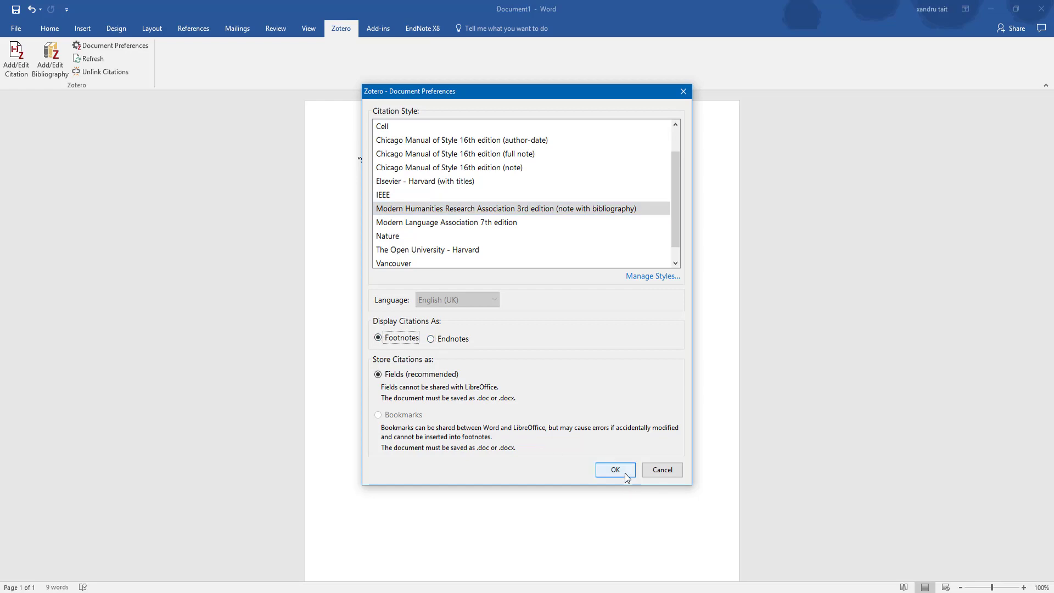
{"action": "left_click", "coordinate": [618, 471]}
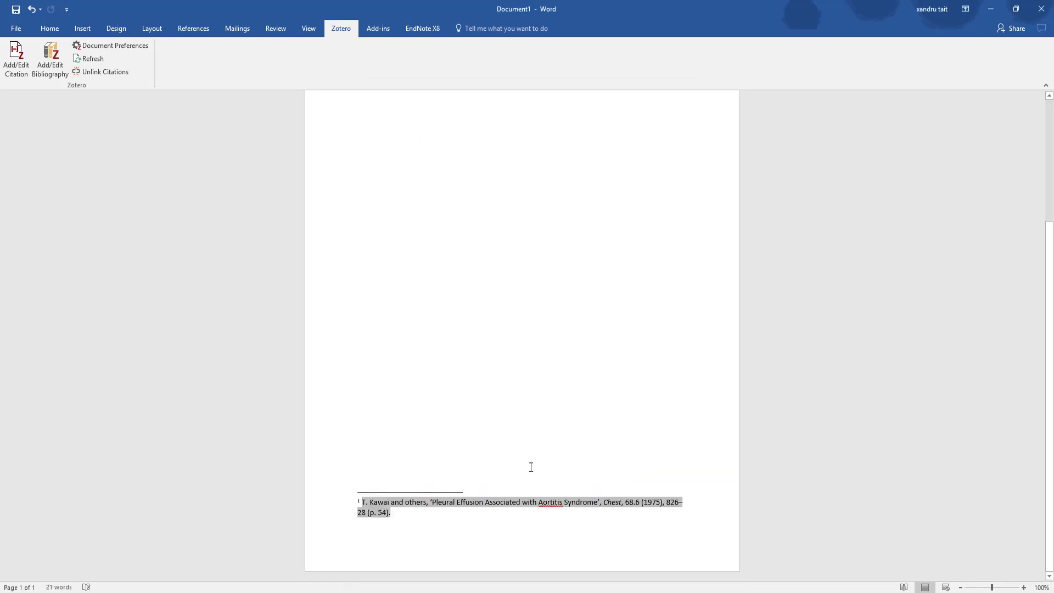
{"action": "scroll", "coordinate": [538, 461], "scroll_direction": "up", "scroll_amount": 4}
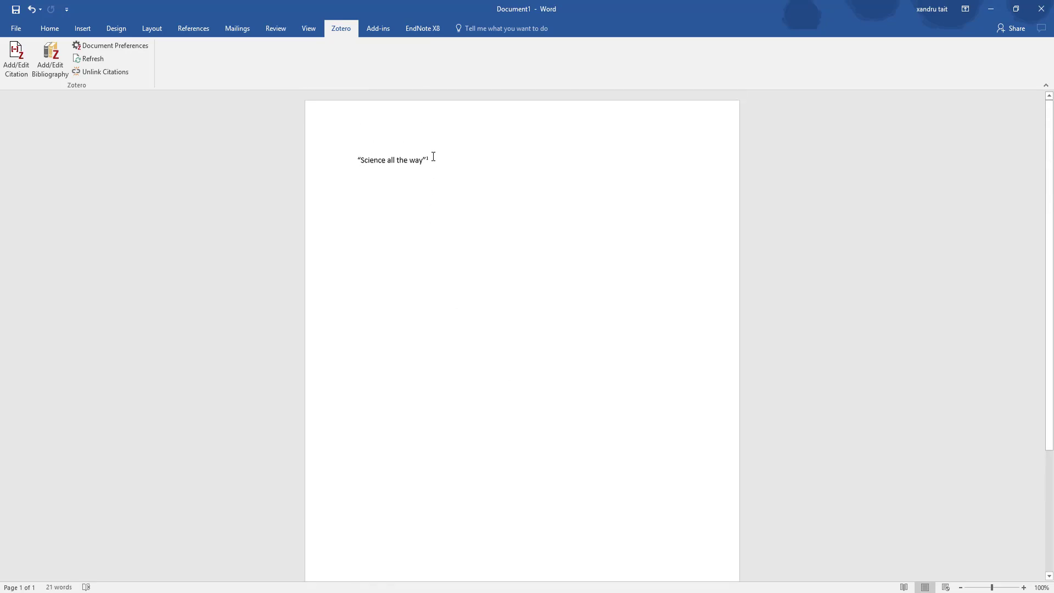
Unlink the document's Zotero citations, confirming removal of the field codes
{"action": "scroll", "coordinate": [515, 410], "scroll_direction": "down", "scroll_amount": 5}
{"action": "left_click", "coordinate": [411, 526]}
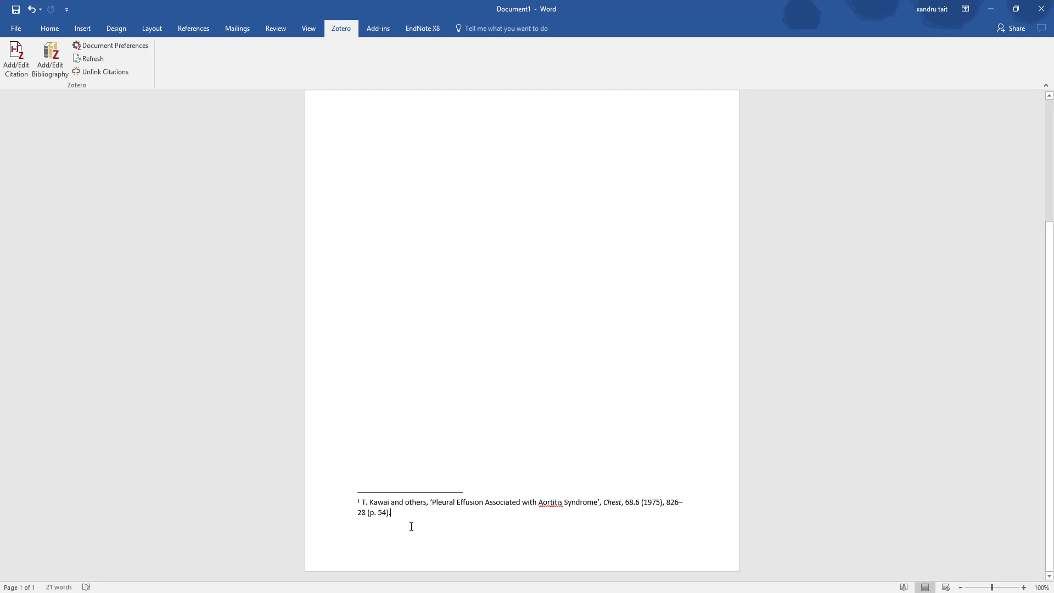
{"action": "left_click", "coordinate": [106, 72]}
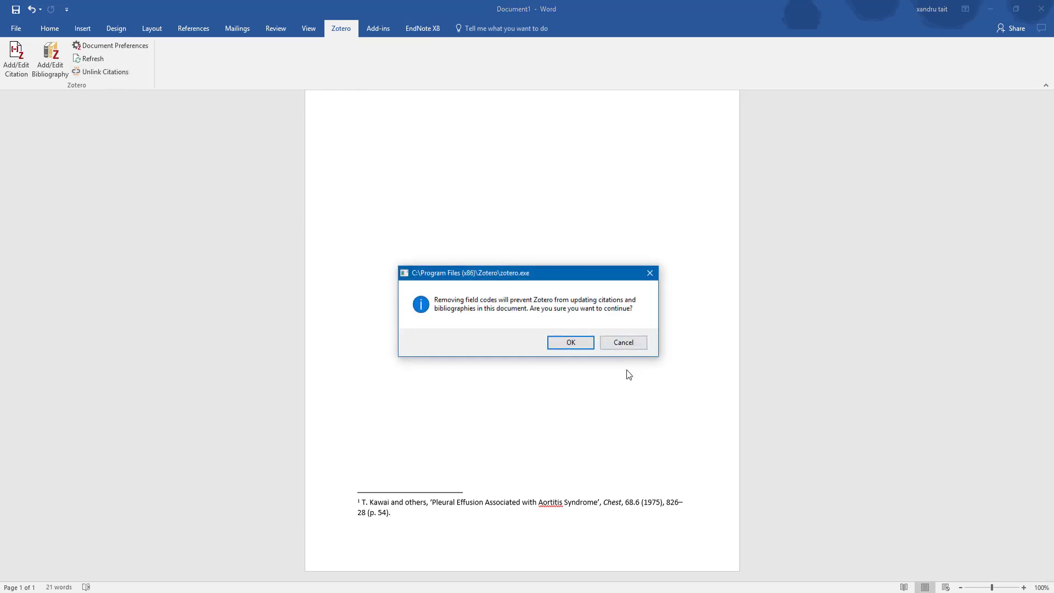
{"action": "left_click", "coordinate": [571, 343]}
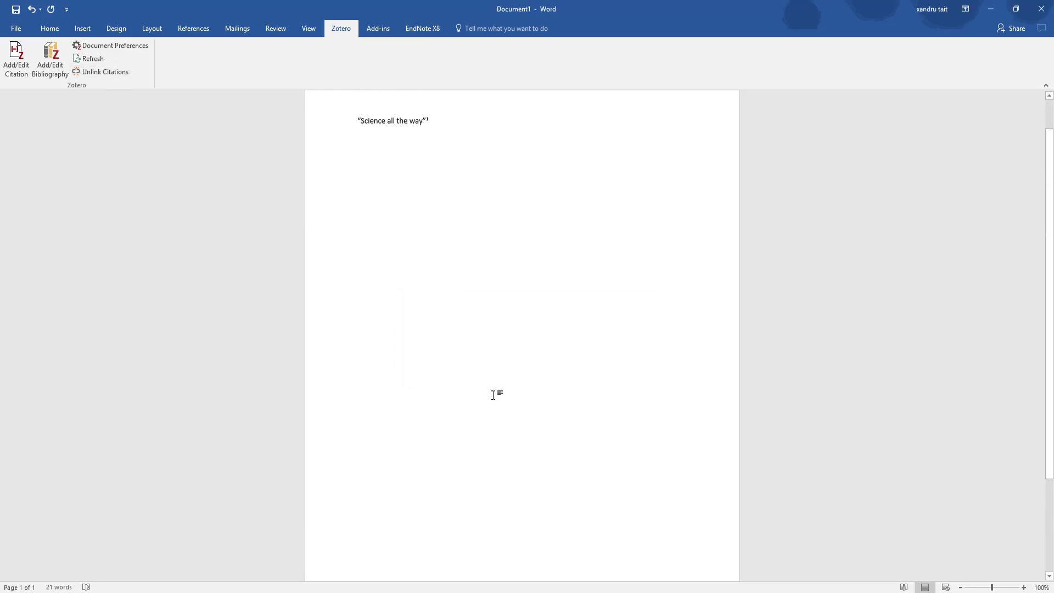
Delete the Kawai footnote text, leaving an empty footnote 1, and return to Zotero
{"action": "scroll", "coordinate": [498, 278], "scroll_direction": "down", "scroll_amount": 5}
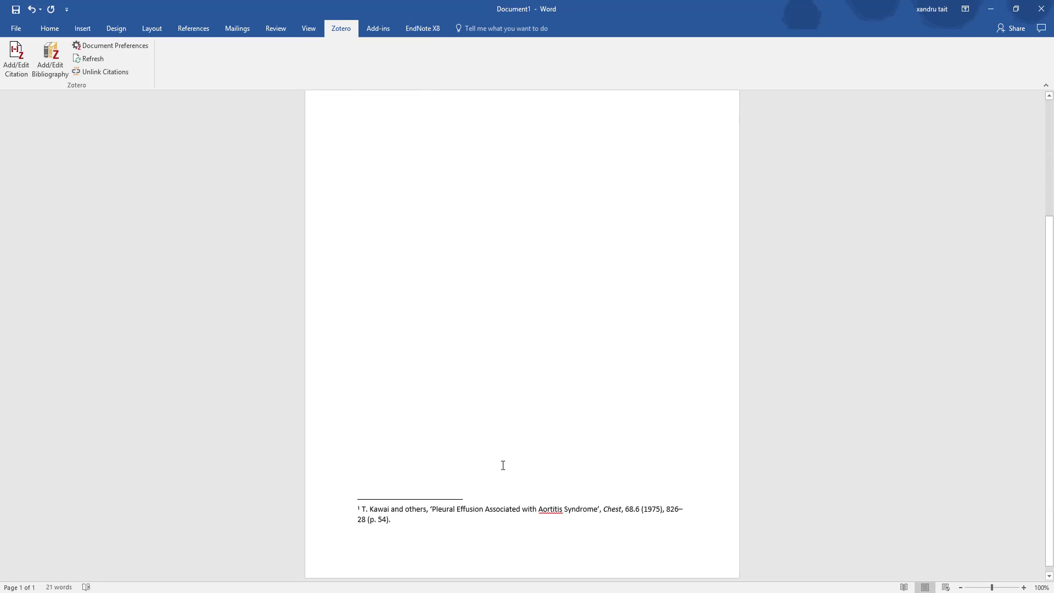
{"action": "left_click_drag", "start_coordinate": [421, 519], "coordinate": [358, 500]}
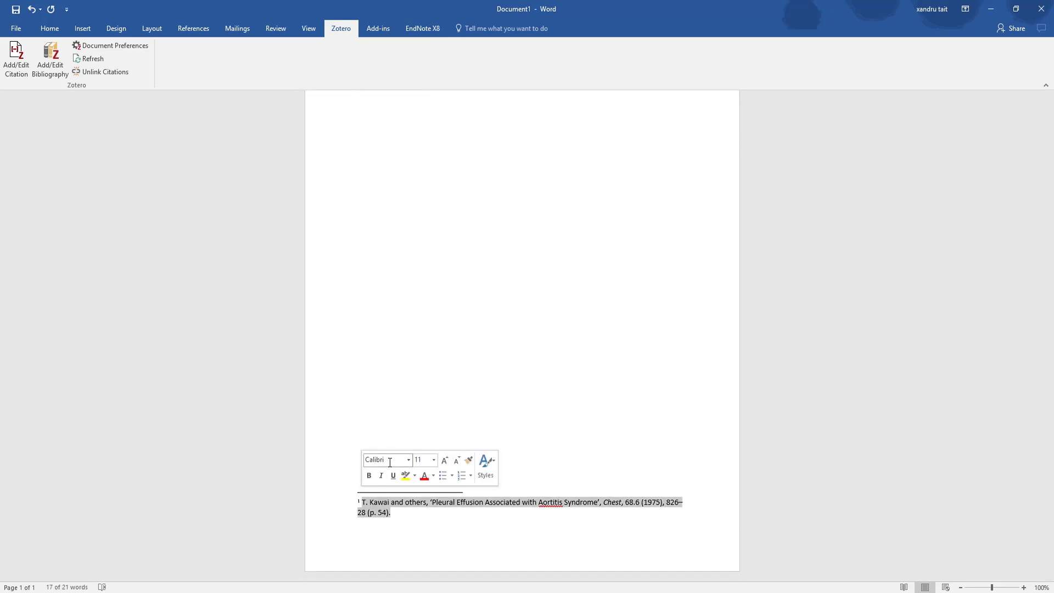
{"action": "key", "text": "Delete"}
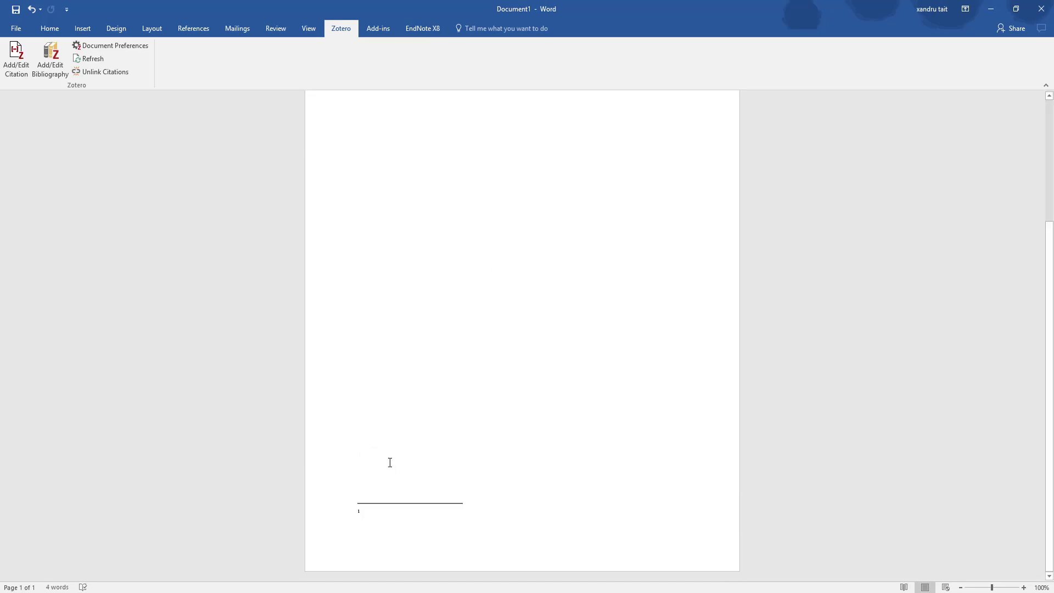
{"action": "left_click", "coordinate": [505, 592]}
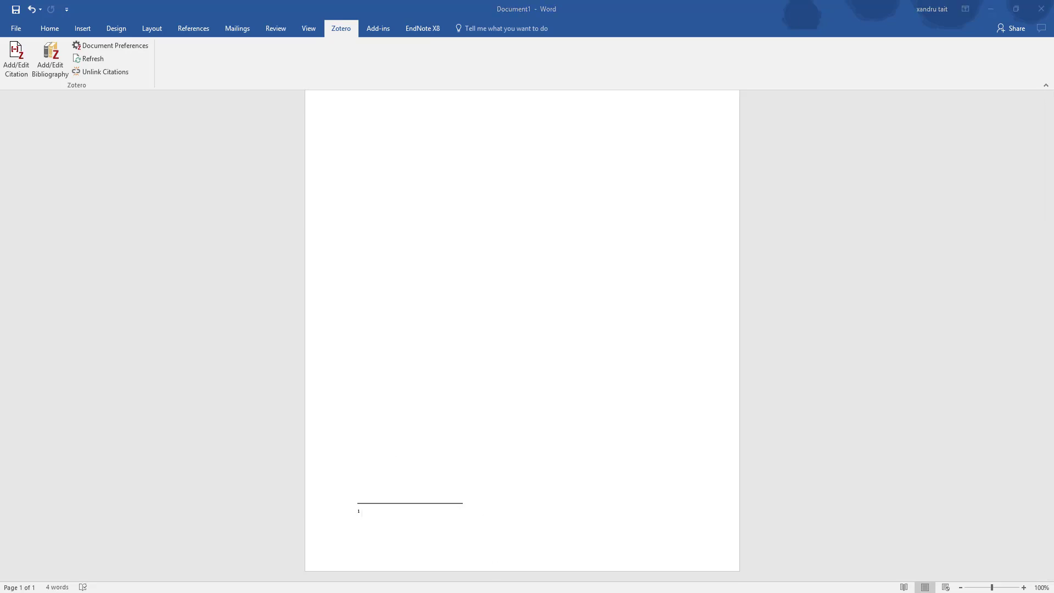